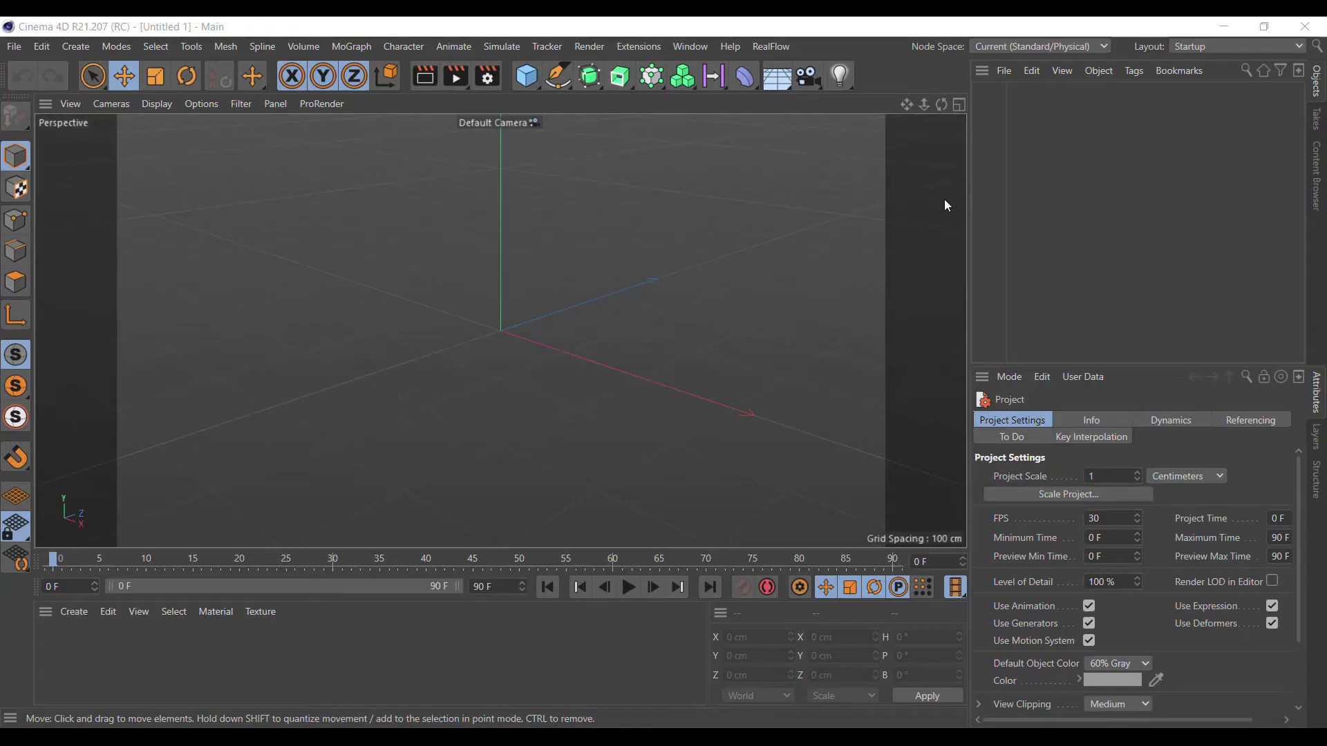
- Maximize the Front view and open its Back background image settings
{"action": "left_click", "coordinate": [956, 103]}
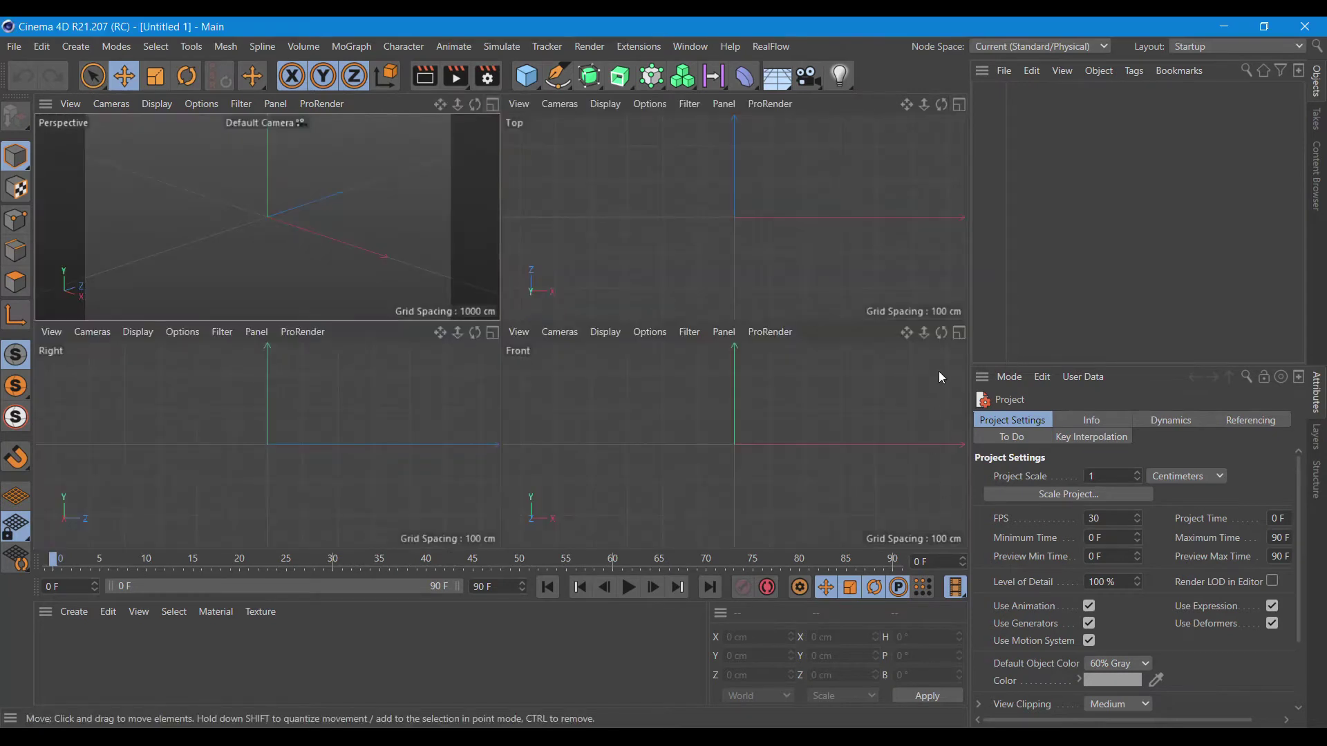
{"action": "left_click", "coordinate": [959, 335]}
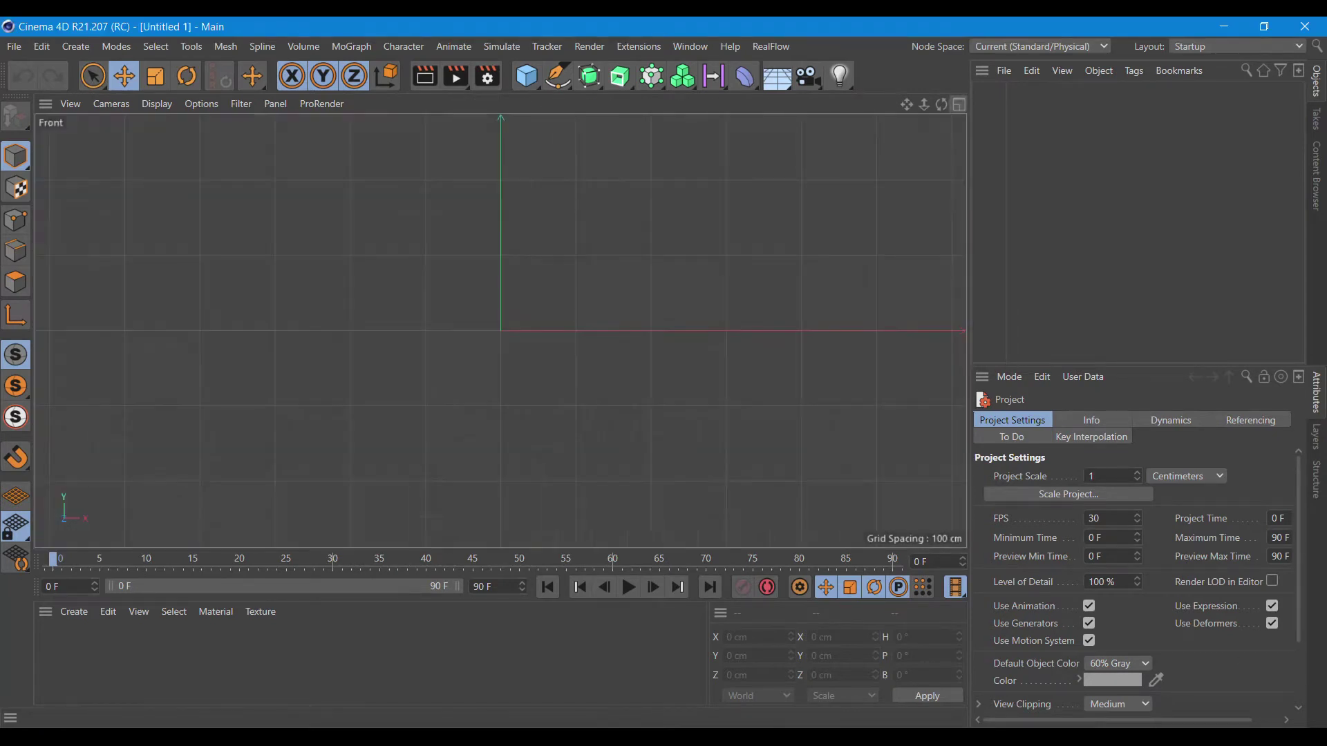
{"action": "left_click", "coordinate": [214, 105]}
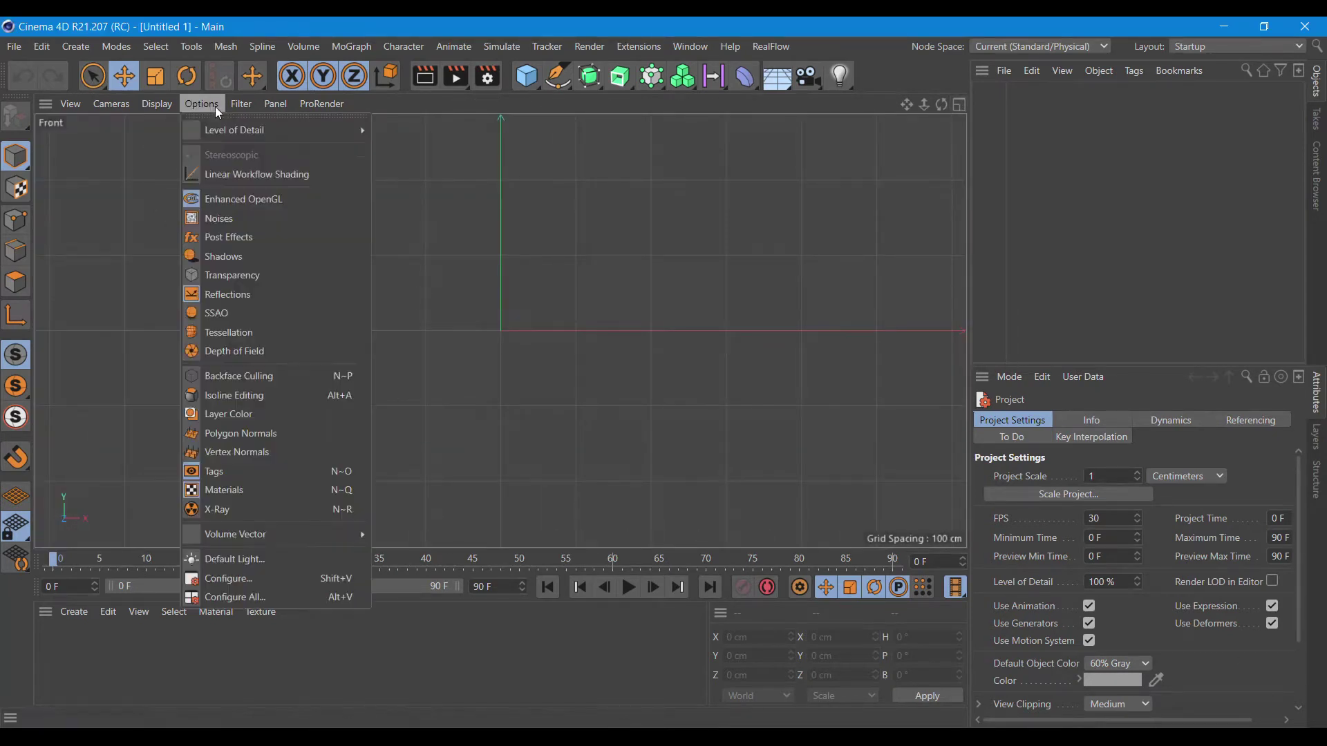
{"action": "left_click", "coordinate": [241, 578]}
{"action": "left_click", "coordinate": [1016, 437]}
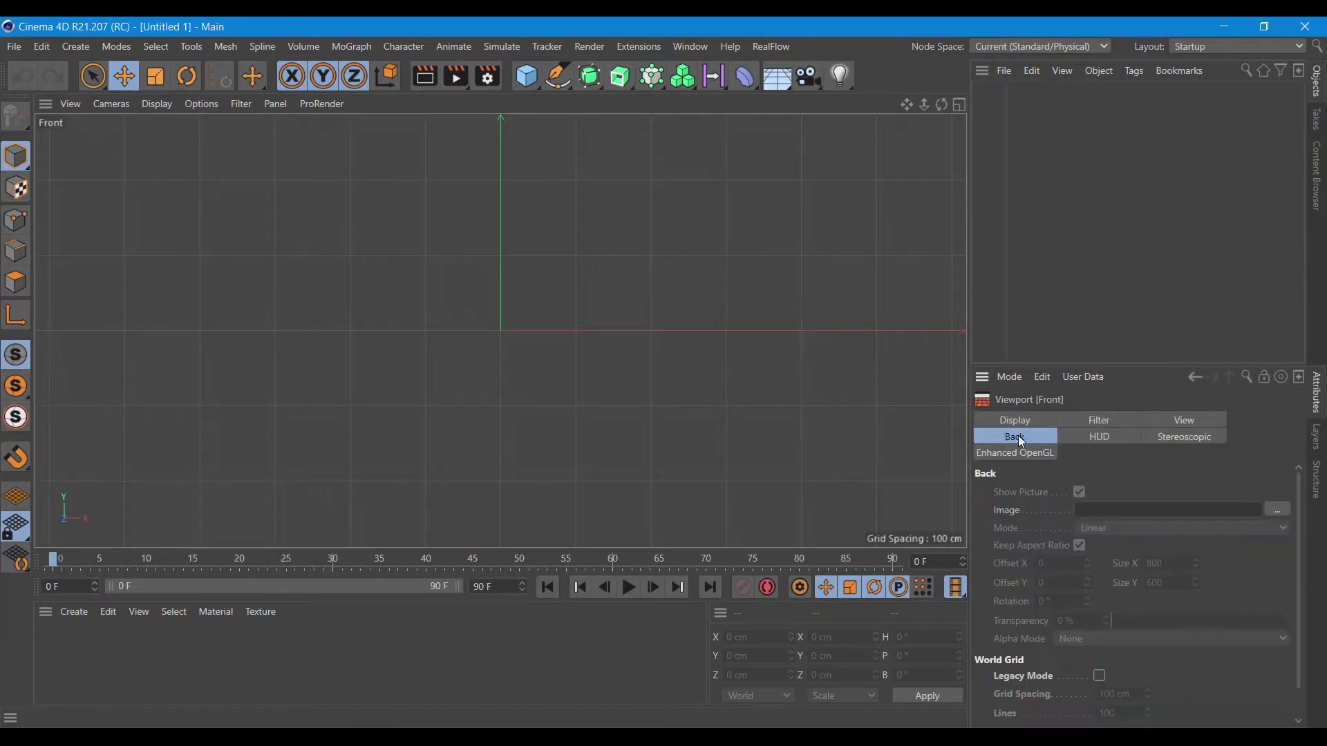
- Load Desktop > Animation > Клип_2.jpg as the Front view background image
{"action": "left_click", "coordinate": [1275, 510]}
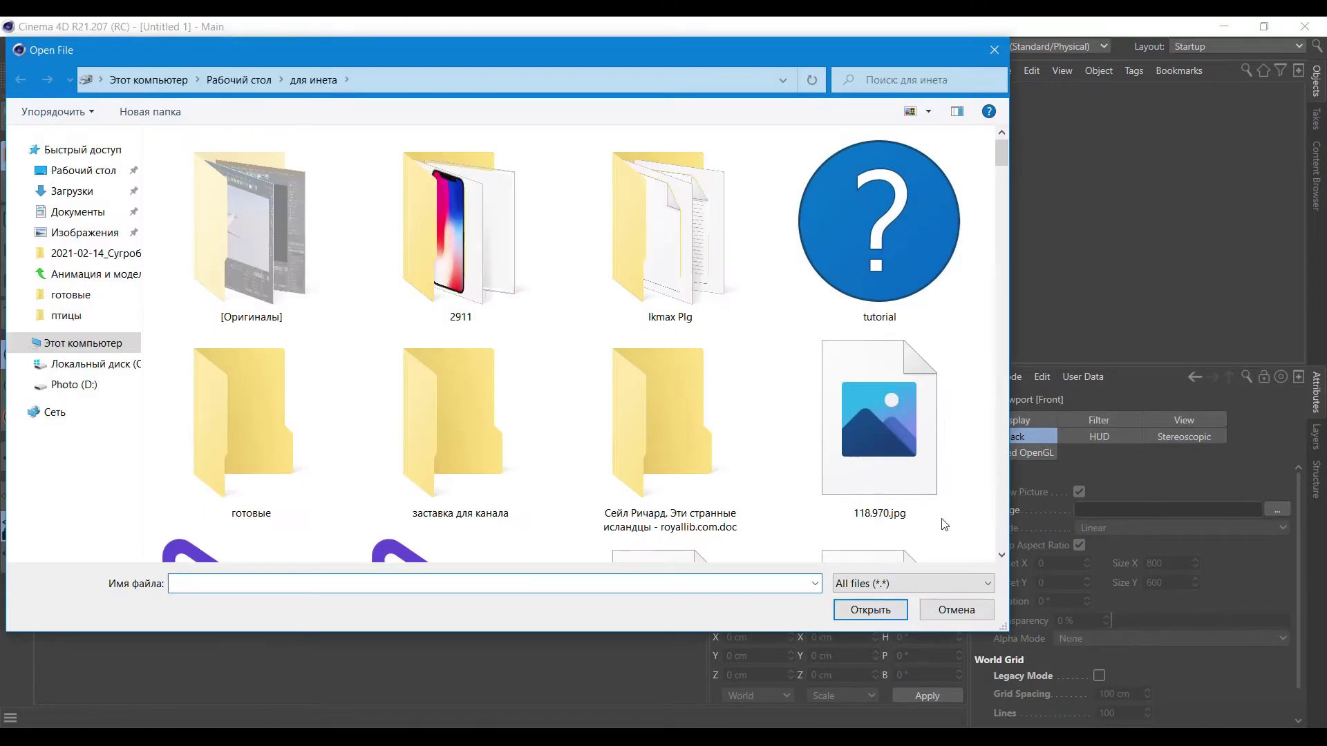
{"action": "left_click", "coordinate": [95, 170]}
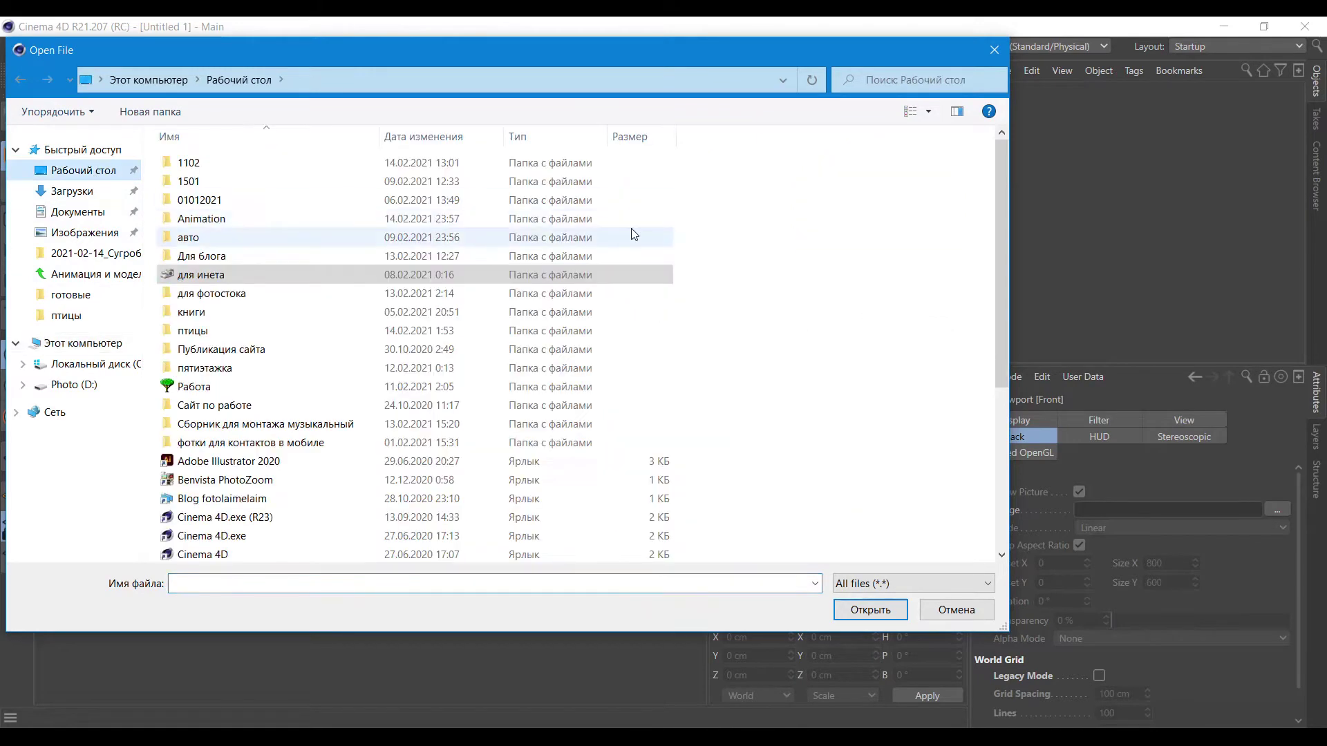
{"action": "double_click", "coordinate": [208, 218]}
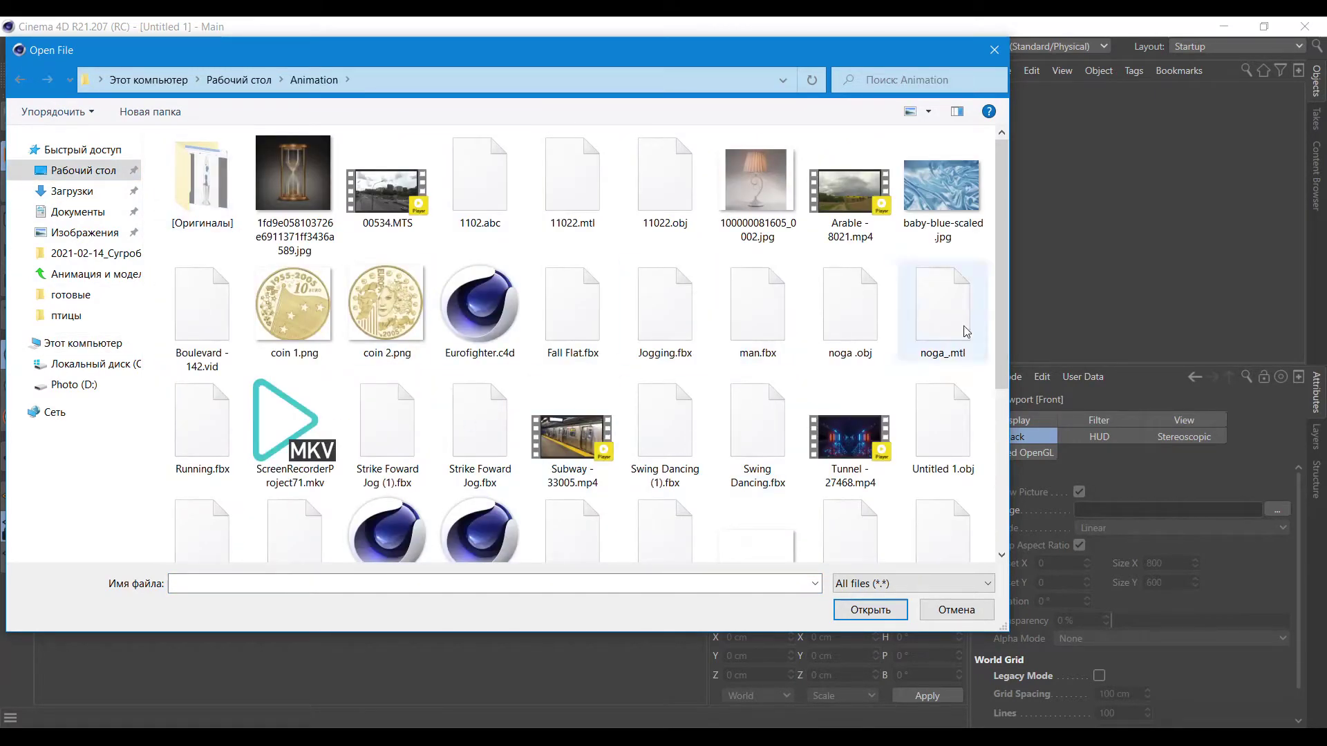
{"action": "left_click_drag", "start_coordinate": [1004, 325], "coordinate": [1003, 462]}
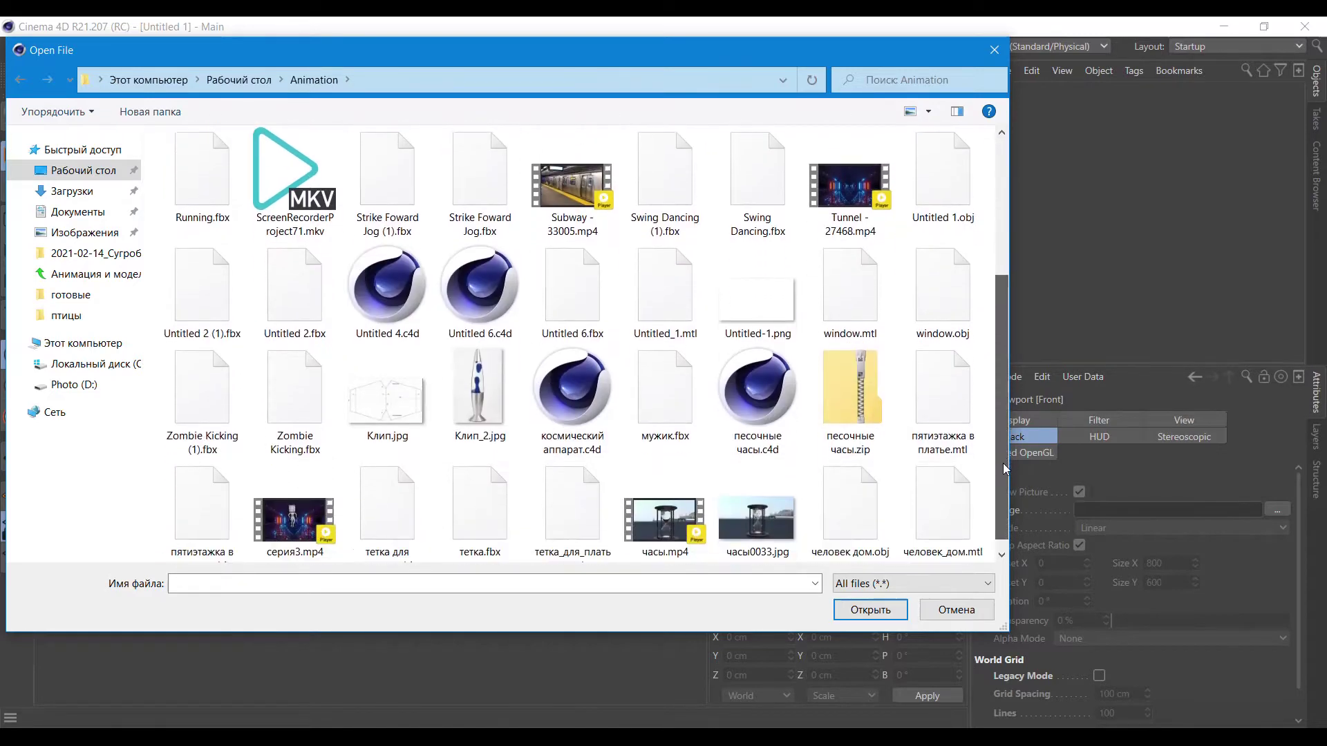
{"action": "left_click", "coordinate": [469, 389]}
{"action": "left_click", "coordinate": [862, 605]}
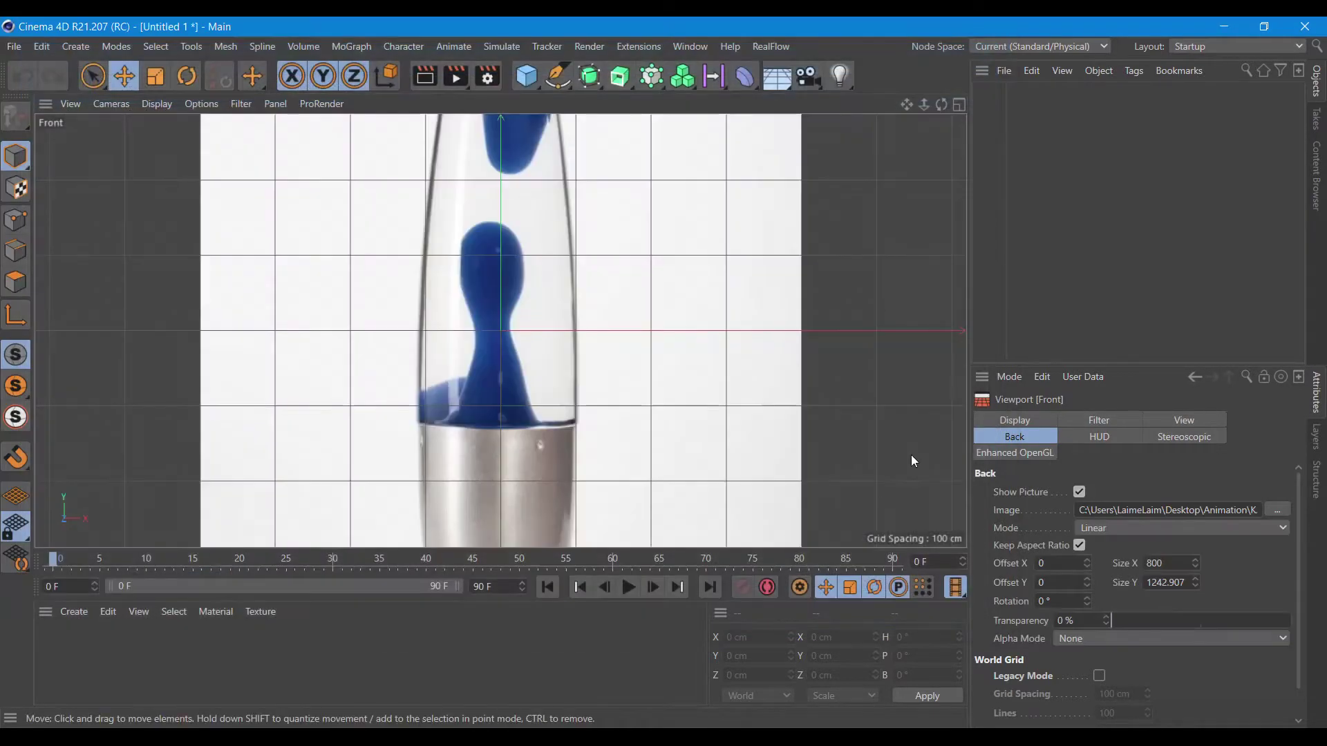
- Set the background Size X to 400 and raise Offset Y to 303
{"action": "left_click", "coordinate": [1151, 563]}
{"action": "type", "text": "400"}
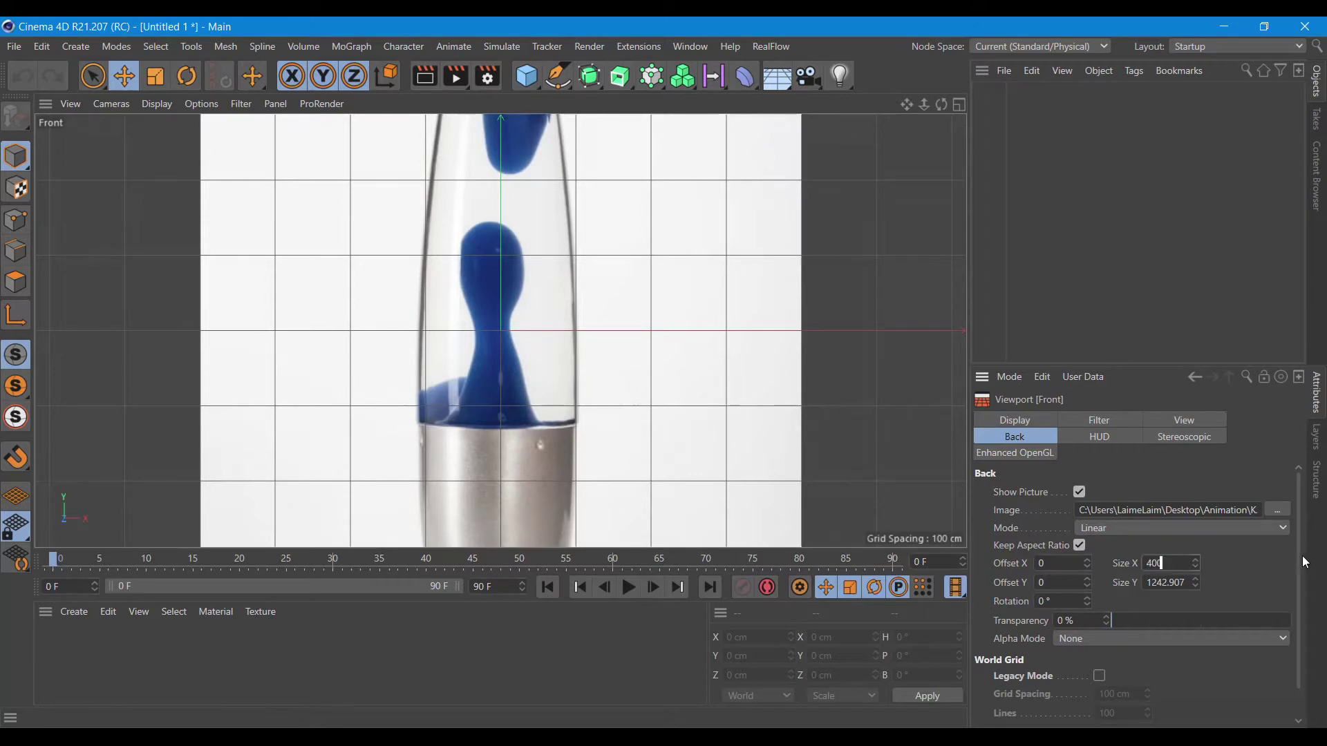
{"action": "scroll", "coordinate": [632, 338], "scroll_direction": "down", "scroll_amount": 3}
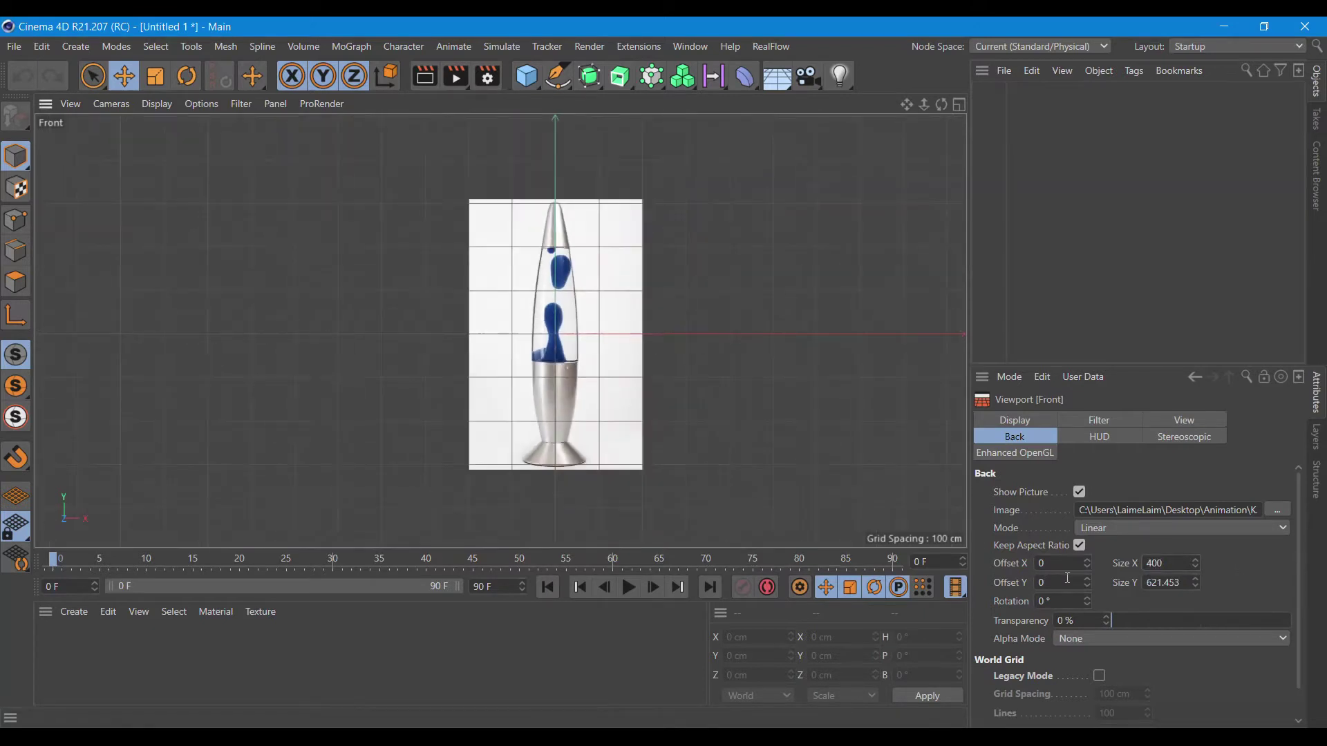
{"action": "left_click_drag", "start_coordinate": [1089, 584], "coordinate": [1089, 525]}
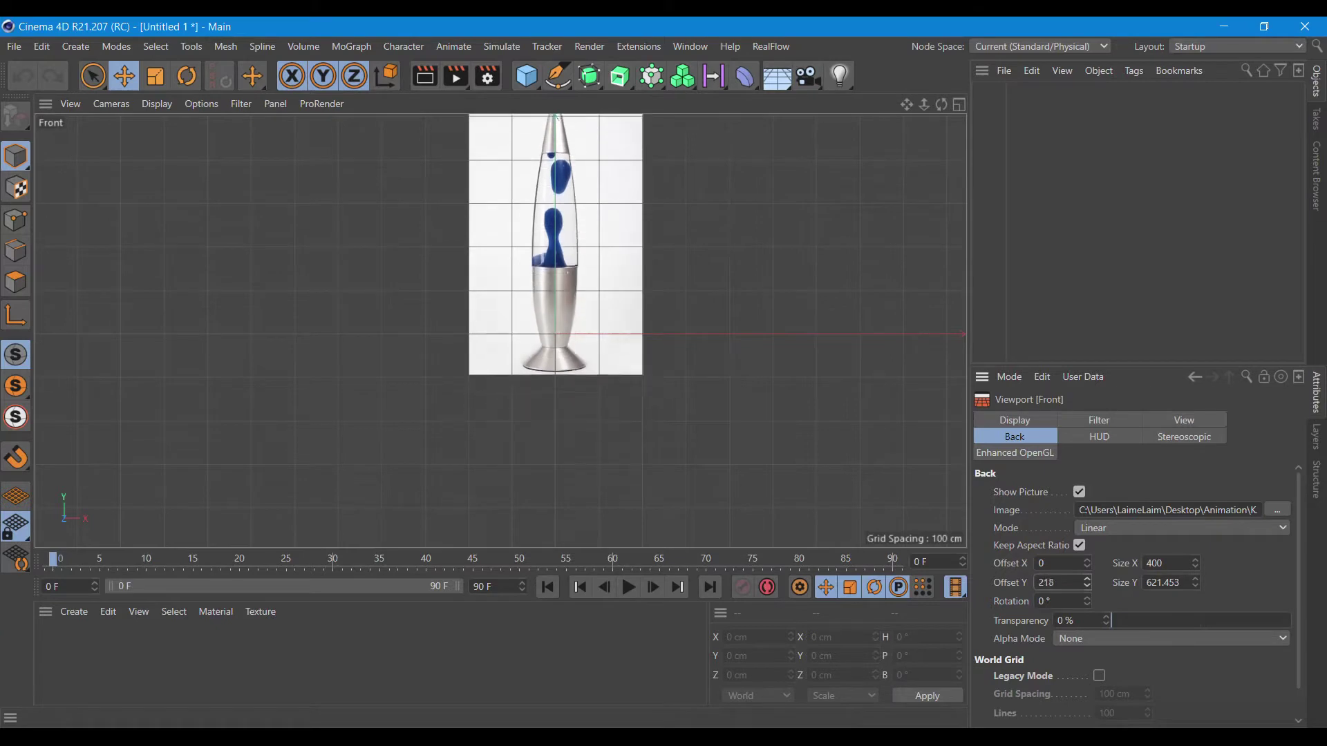
{"action": "left_click_drag", "start_coordinate": [1087, 582], "coordinate": [1087, 566]}
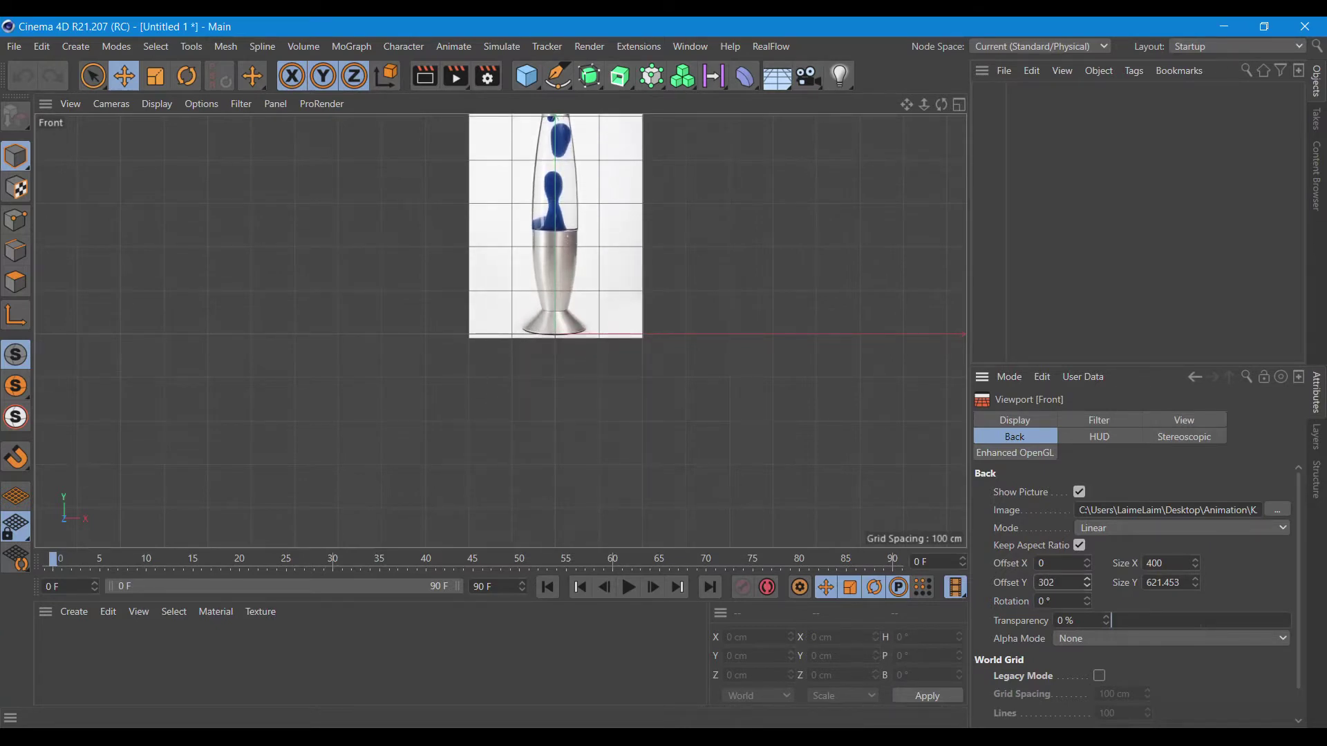
- Nudge the background Offset X to 2 and reframe the lamp in the Front view
{"action": "left_click_drag", "start_coordinate": [909, 103], "coordinate": [880, 225]}
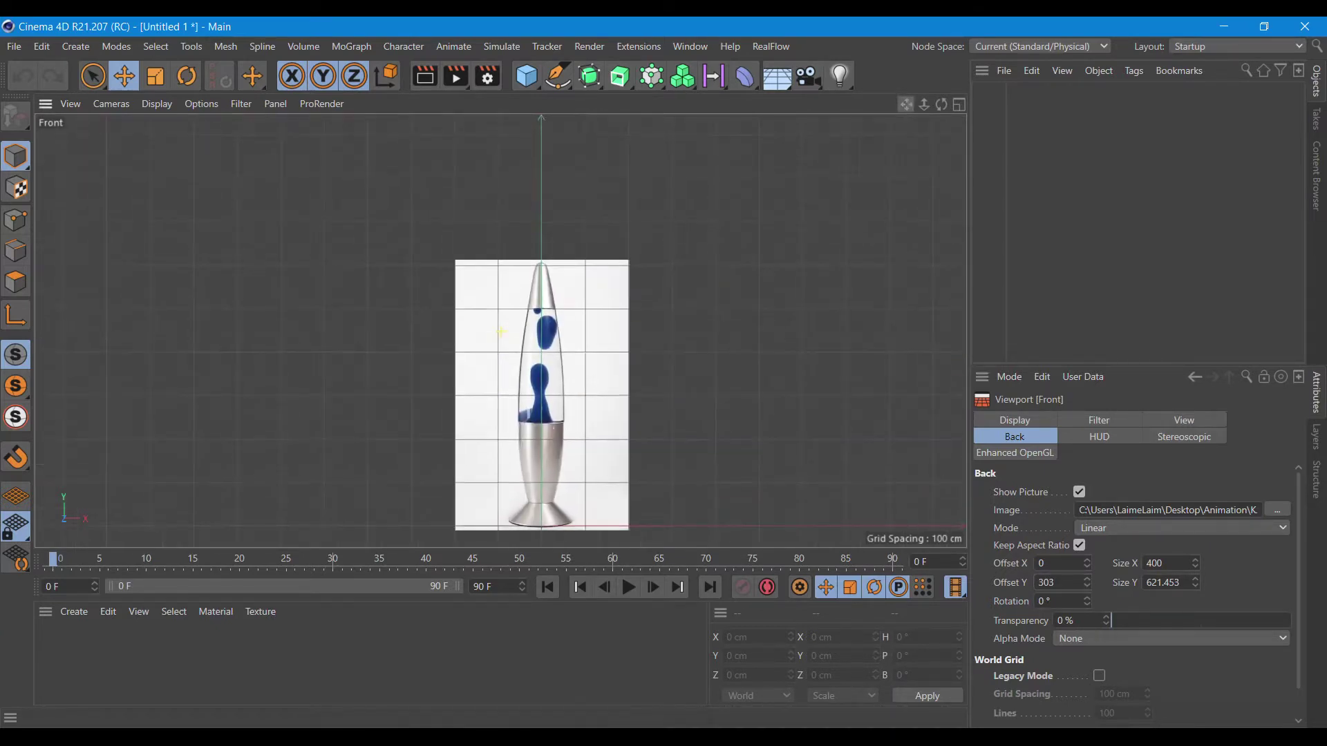
{"action": "scroll", "coordinate": [495, 322], "scroll_direction": "up", "scroll_amount": 4}
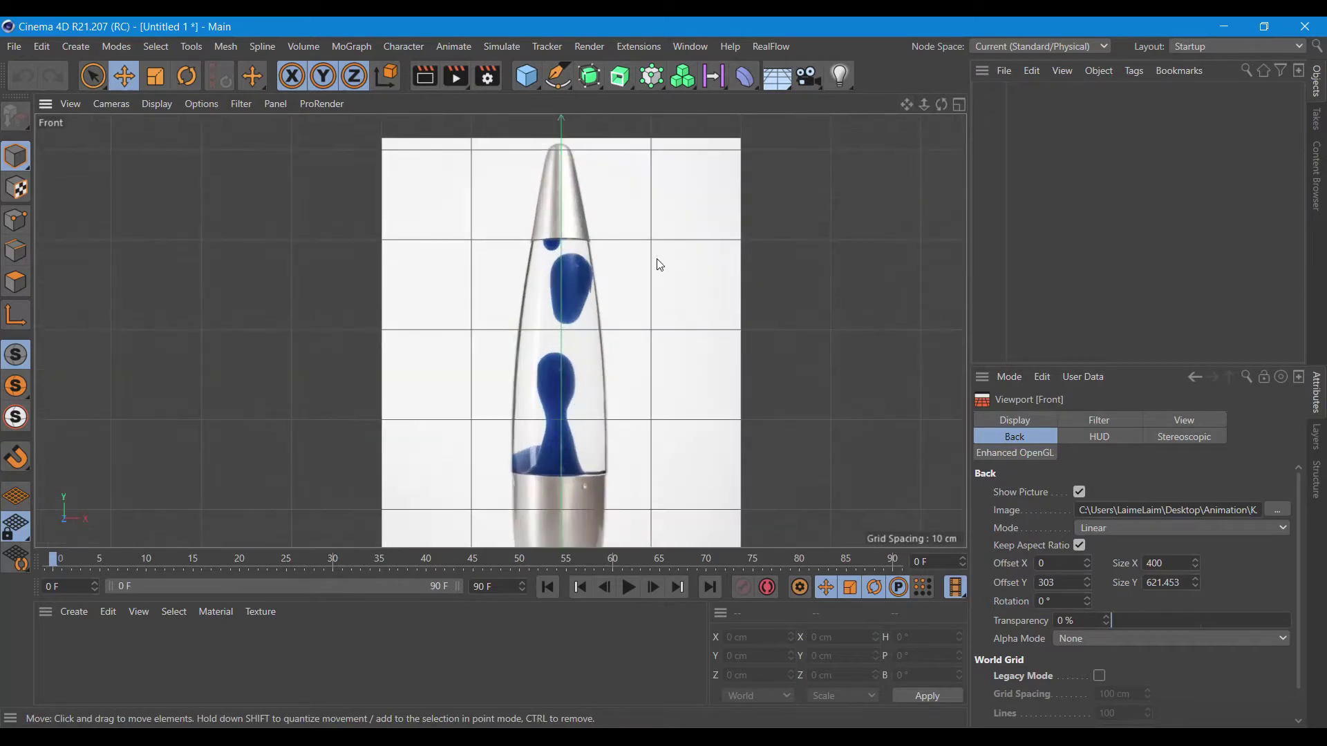
{"action": "left_click", "coordinate": [1089, 562]}
{"action": "left_click", "coordinate": [1089, 562]}
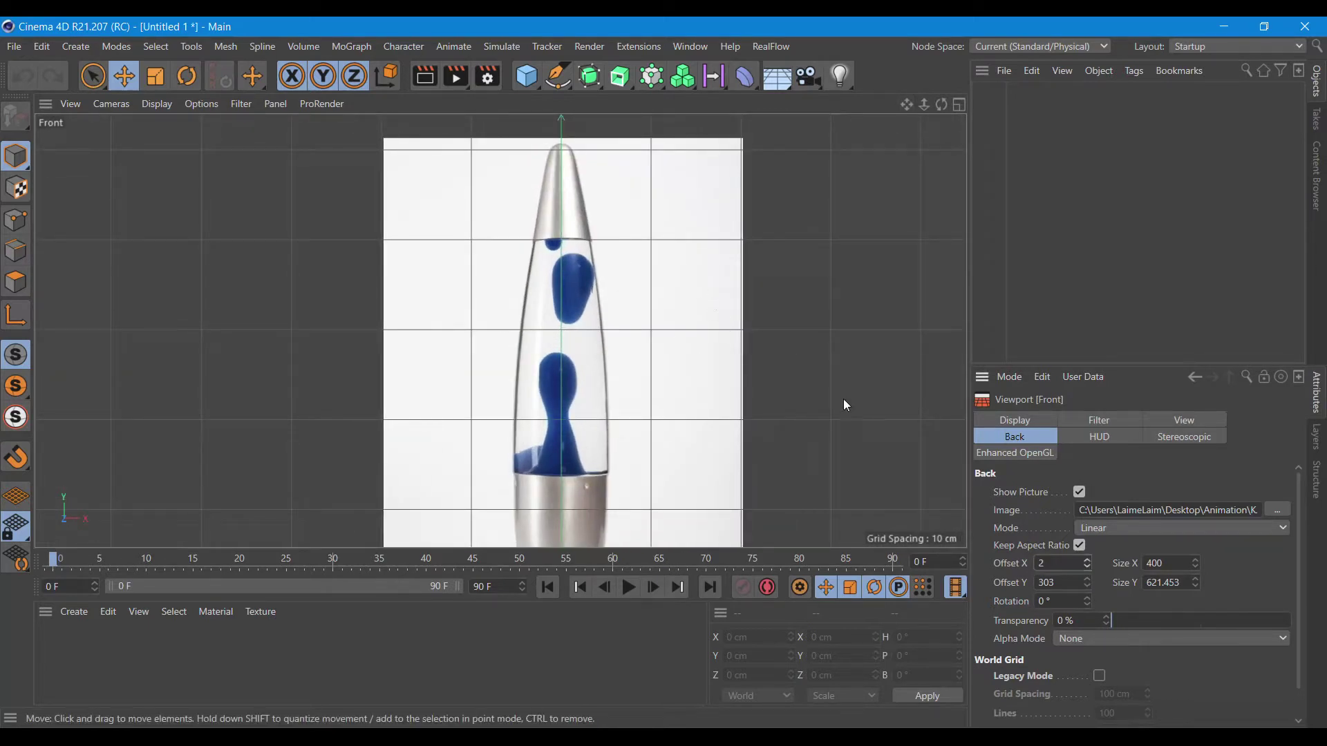
{"action": "scroll", "coordinate": [616, 291], "scroll_direction": "up", "scroll_amount": 2}
{"action": "scroll", "coordinate": [619, 325], "scroll_direction": "up", "scroll_amount": 1}
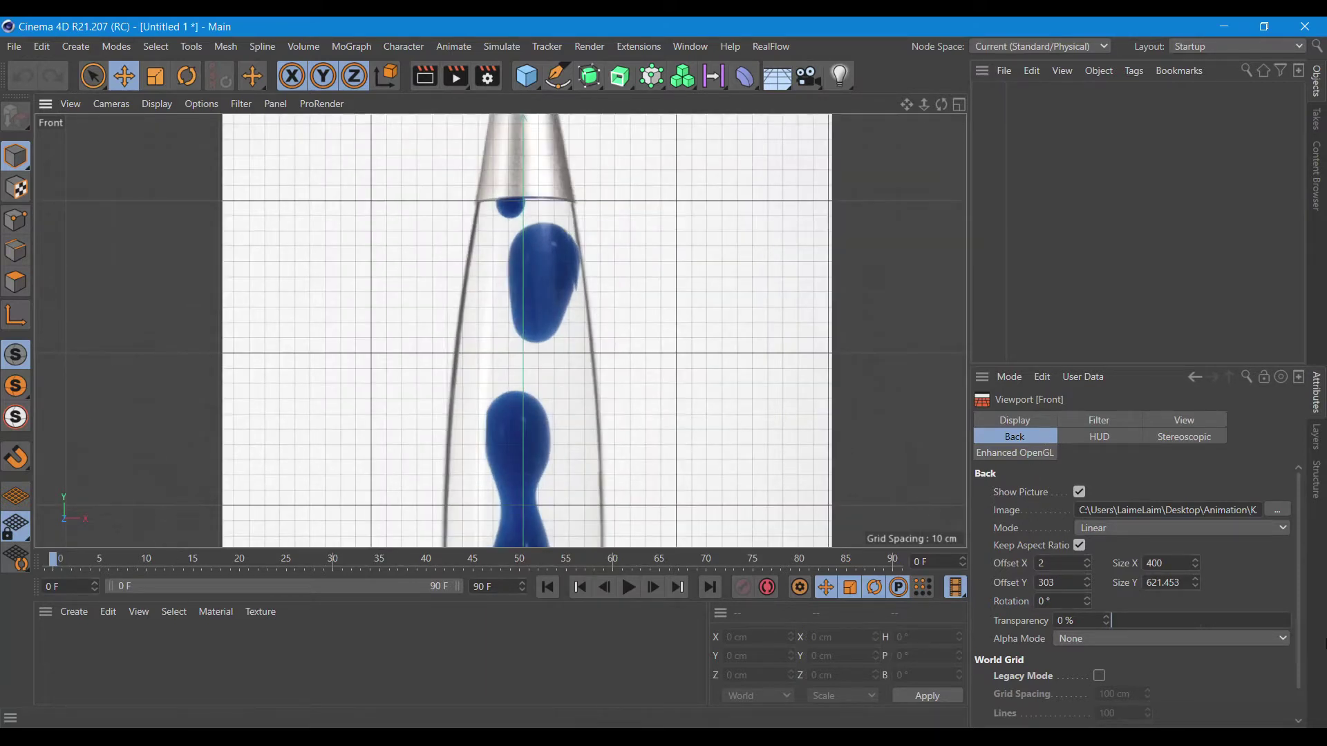
- Start a Spline Pen profile at the glass top centre and trace down the right wall
{"action": "left_click", "coordinate": [558, 78]}
{"action": "scroll", "coordinate": [553, 221], "scroll_direction": "up", "scroll_amount": 1}
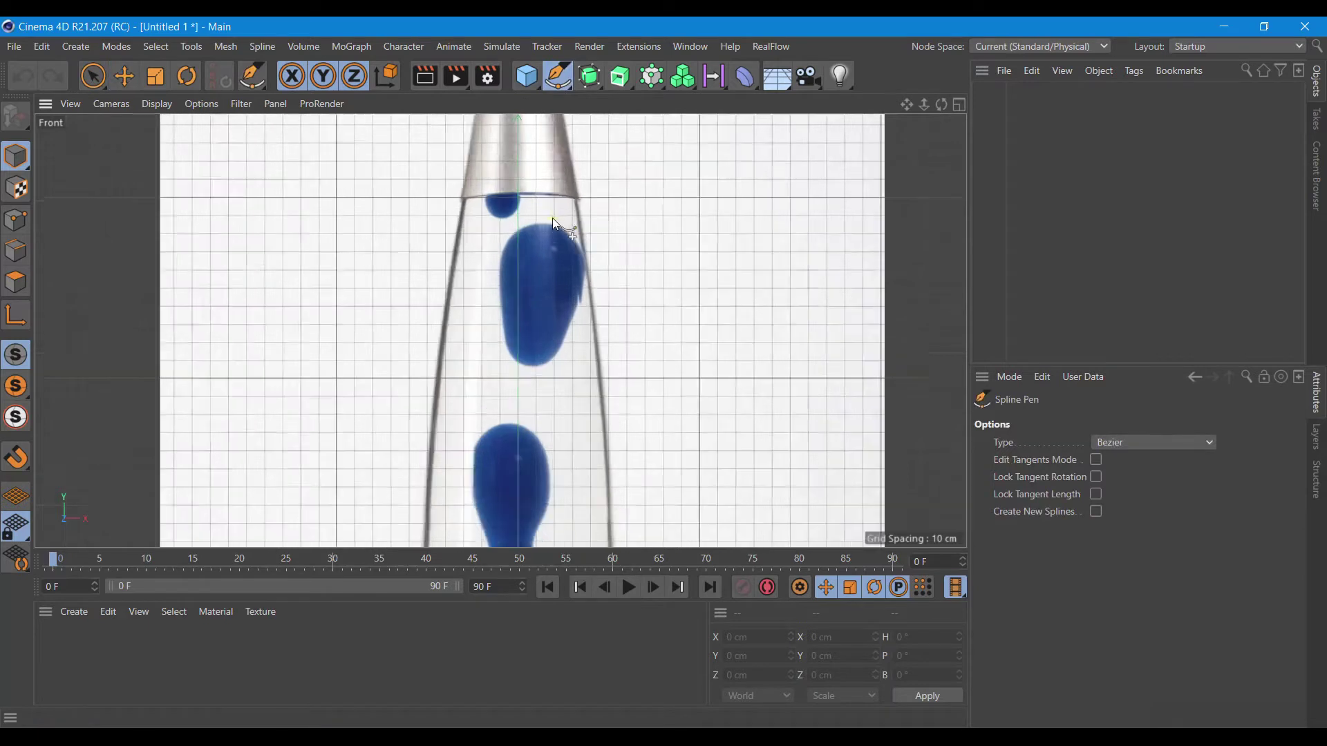
{"action": "scroll", "coordinate": [553, 217], "scroll_direction": "up", "scroll_amount": 1}
{"action": "scroll", "coordinate": [525, 204], "scroll_direction": "up", "scroll_amount": 1}
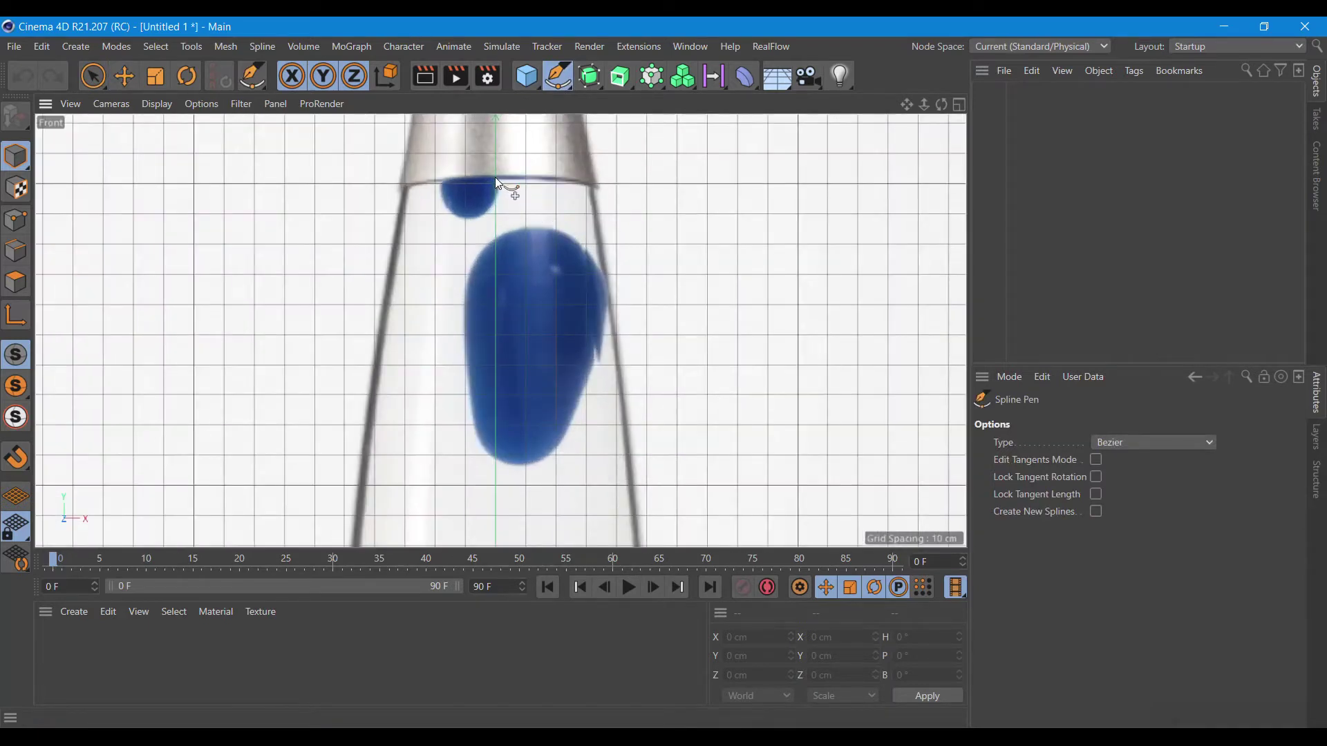
{"action": "left_click", "coordinate": [495, 177]}
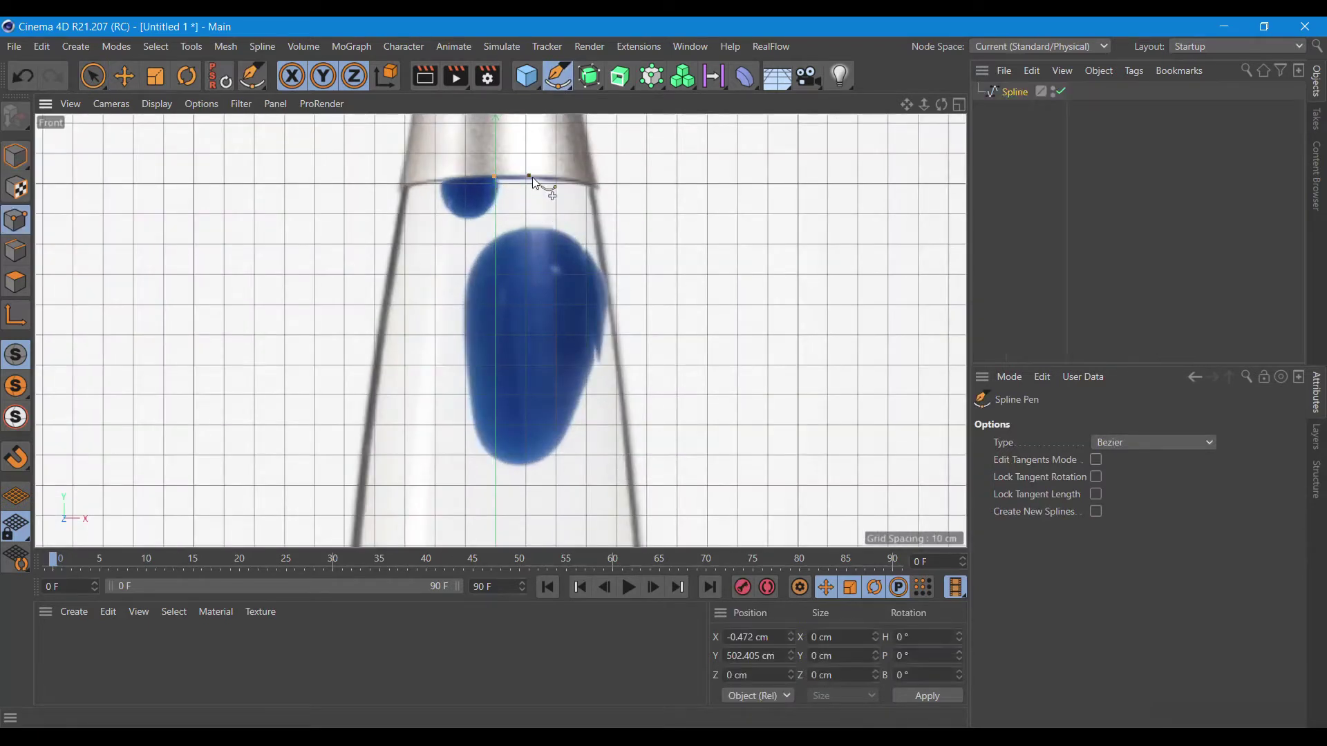
{"action": "left_click", "coordinate": [591, 187]}
{"action": "left_click", "coordinate": [631, 463]}
- Continue the profile past the bottom right corner and end it at the base centre axis
{"action": "mouse_move", "coordinate": [906, 104]}
{"action": "left_mouse_down"}
{"action": "mouse_move", "coordinate": [500, 331]}
{"action": "mouse_move", "coordinate": [525, 387]}
{"action": "left_mouse_up"}
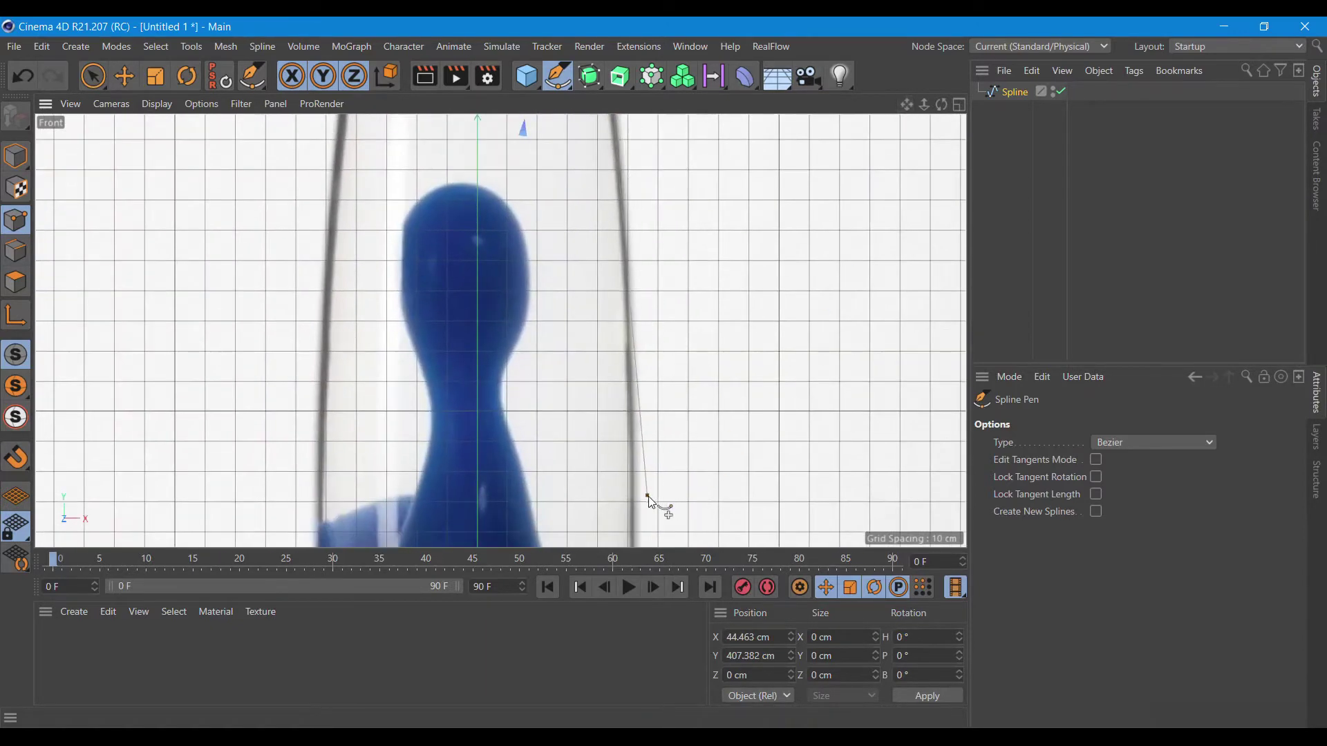
{"action": "left_click", "coordinate": [633, 473]}
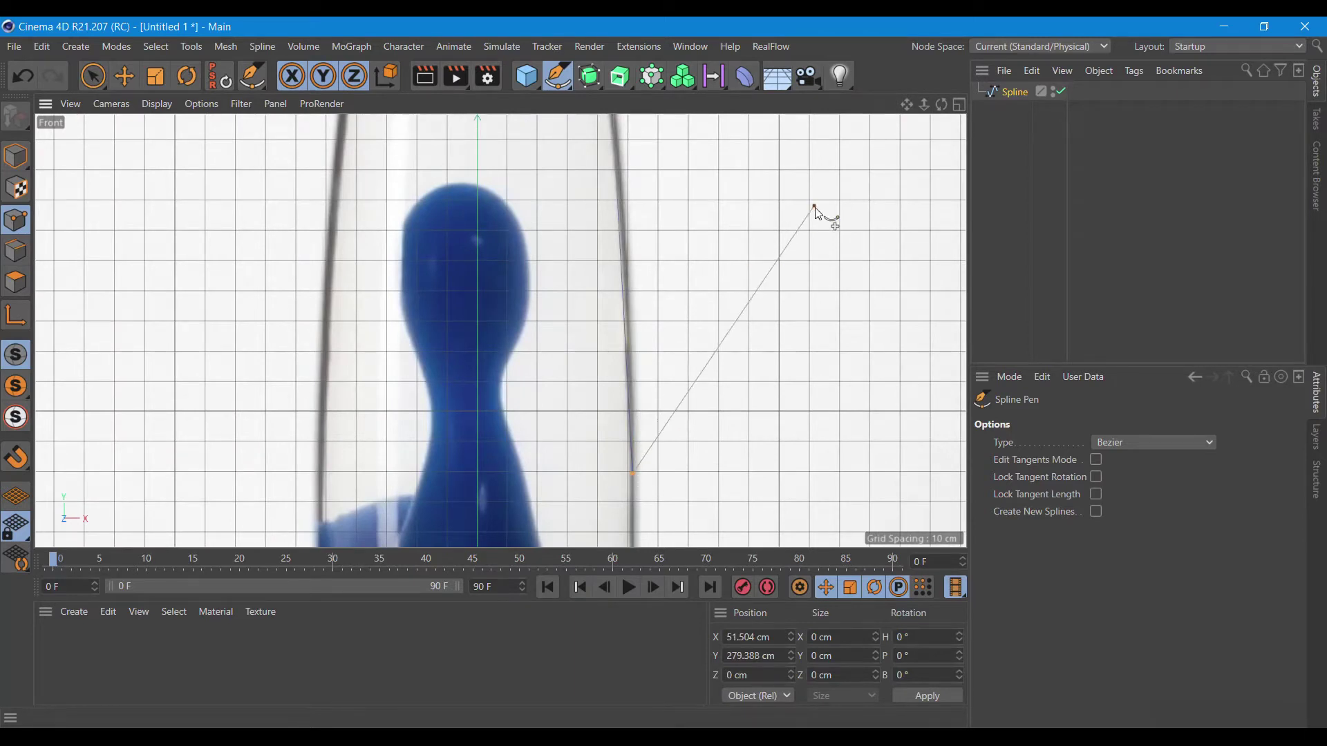
{"action": "mouse_move", "coordinate": [906, 104]}
{"action": "left_mouse_down"}
{"action": "mouse_move", "coordinate": [500, 331]}
{"action": "mouse_move", "coordinate": [536, 76]}
{"action": "left_mouse_up"}
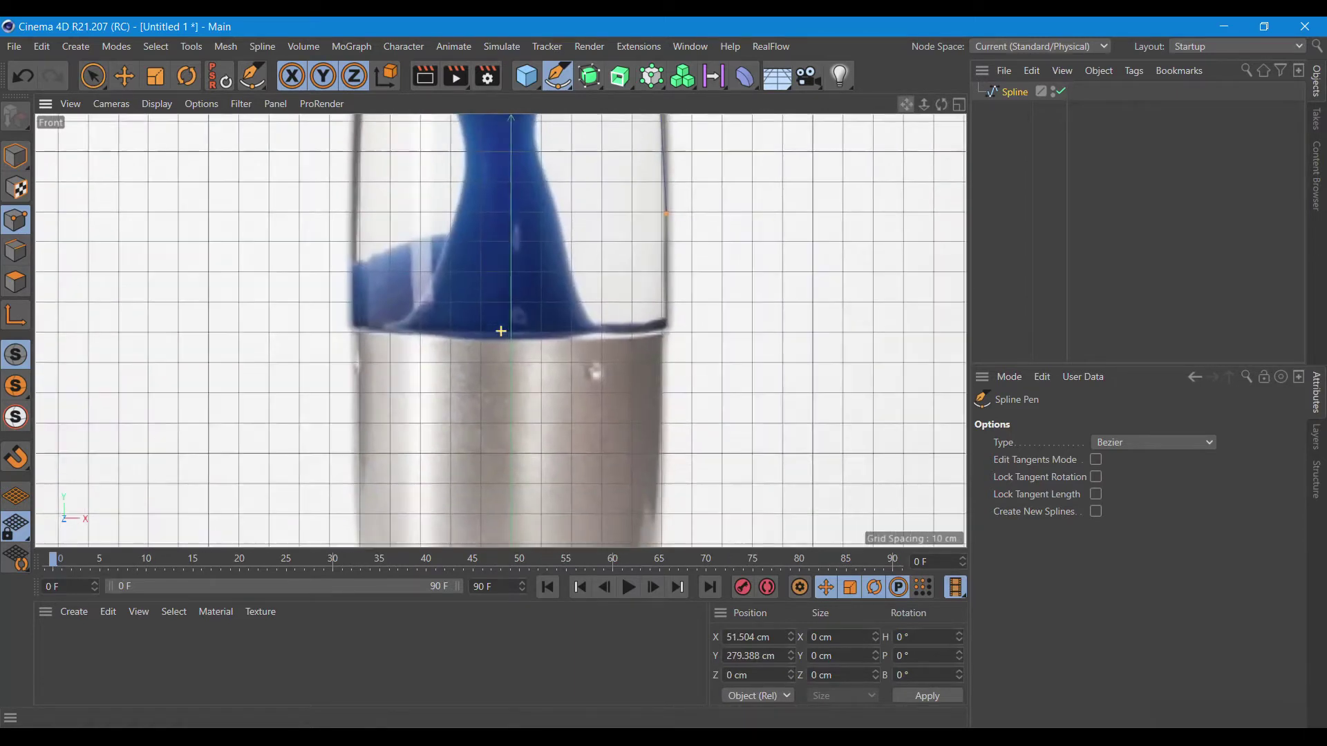
{"action": "left_click", "coordinate": [669, 326]}
{"action": "left_click", "coordinate": [634, 334]}
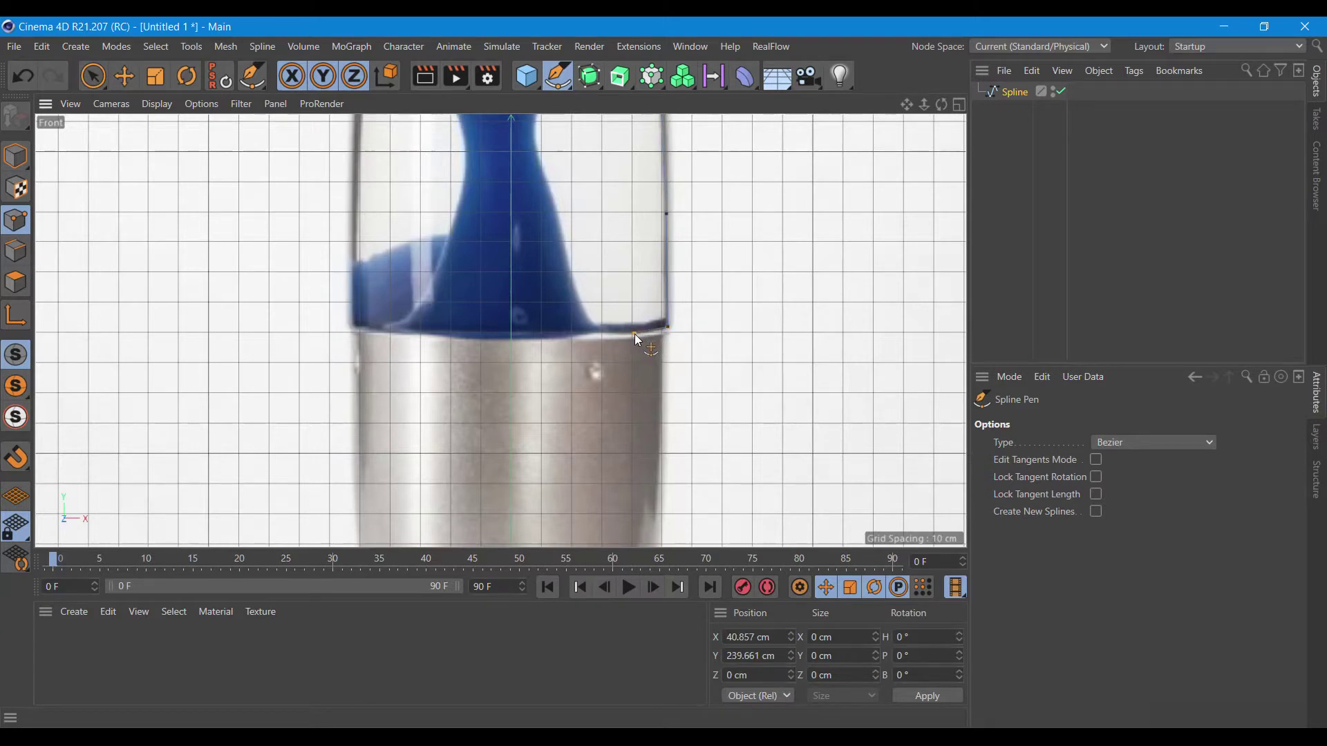
{"action": "left_click", "coordinate": [512, 333]}
{"action": "right_click", "coordinate": [512, 333]}
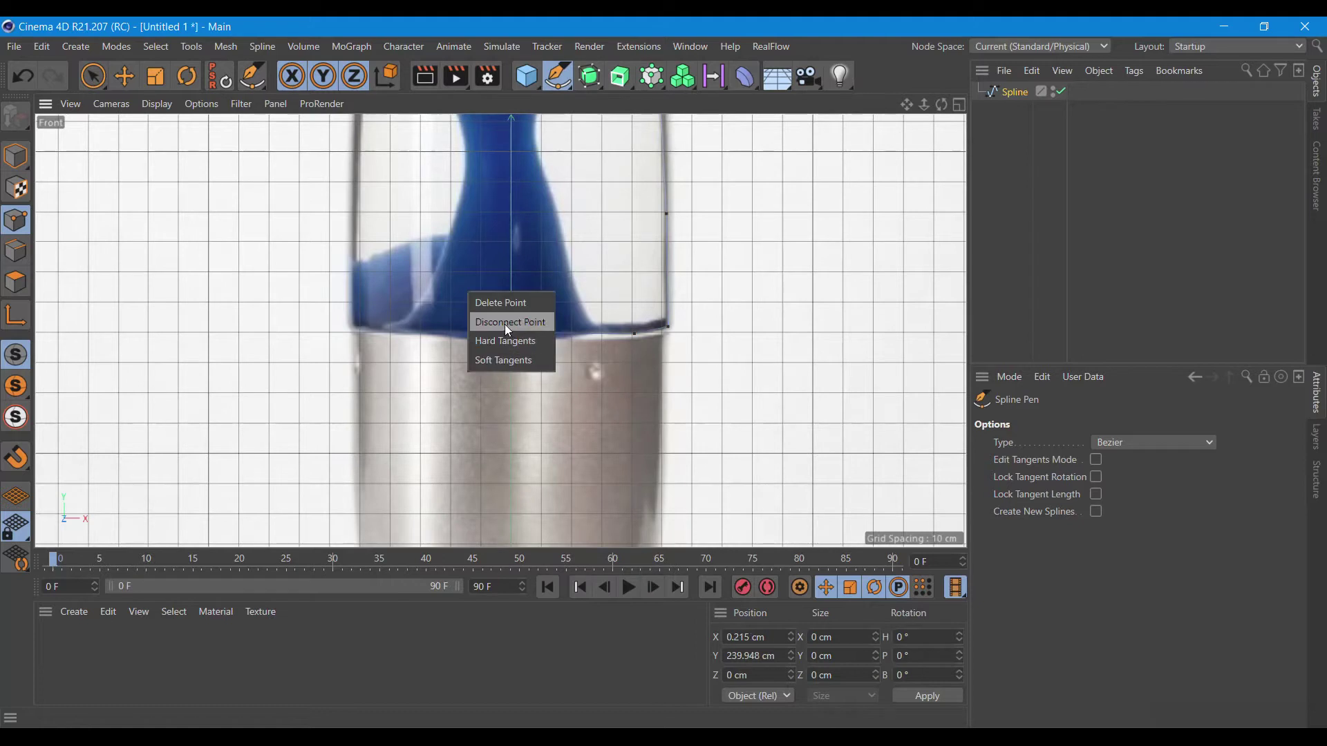
{"action": "left_click", "coordinate": [507, 322]}
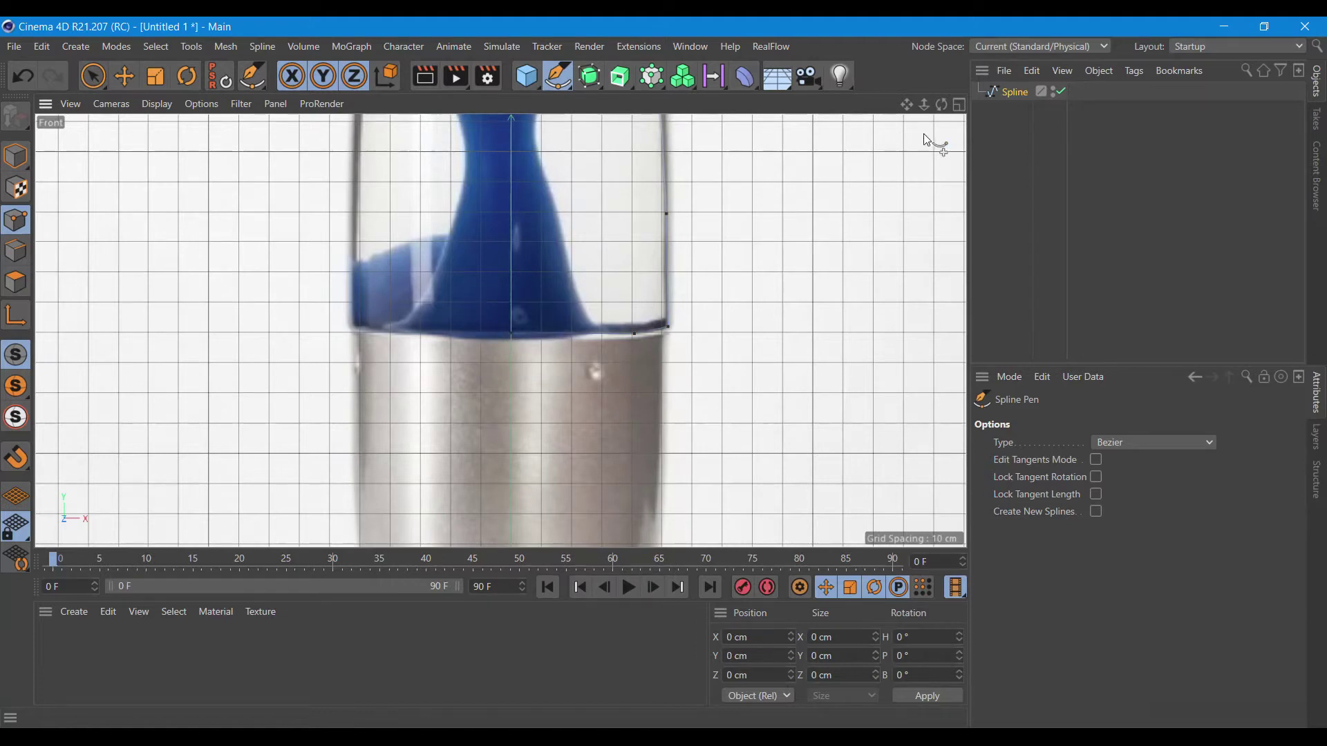
- Add a Lathe generator and put the profile Spline inside it to revolve the glass
{"action": "left_click", "coordinate": [619, 76]}
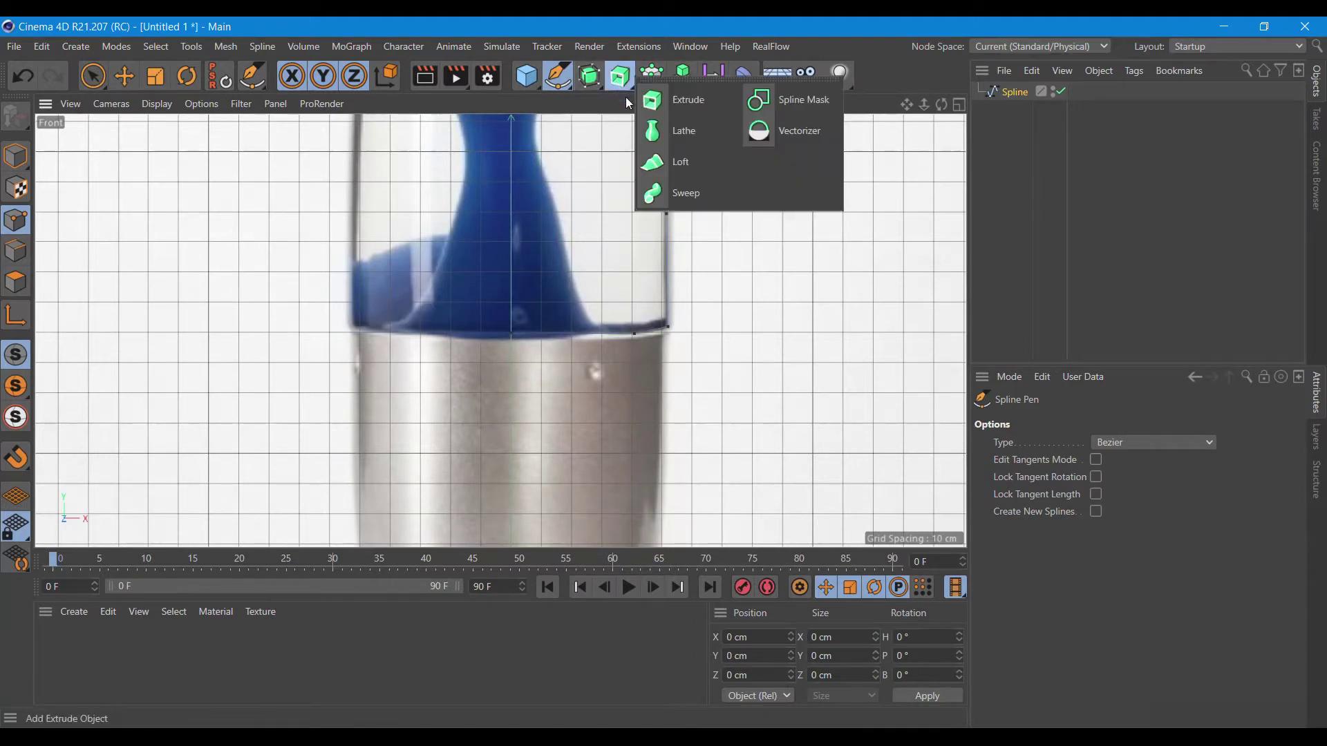
{"action": "left_click", "coordinate": [681, 130]}
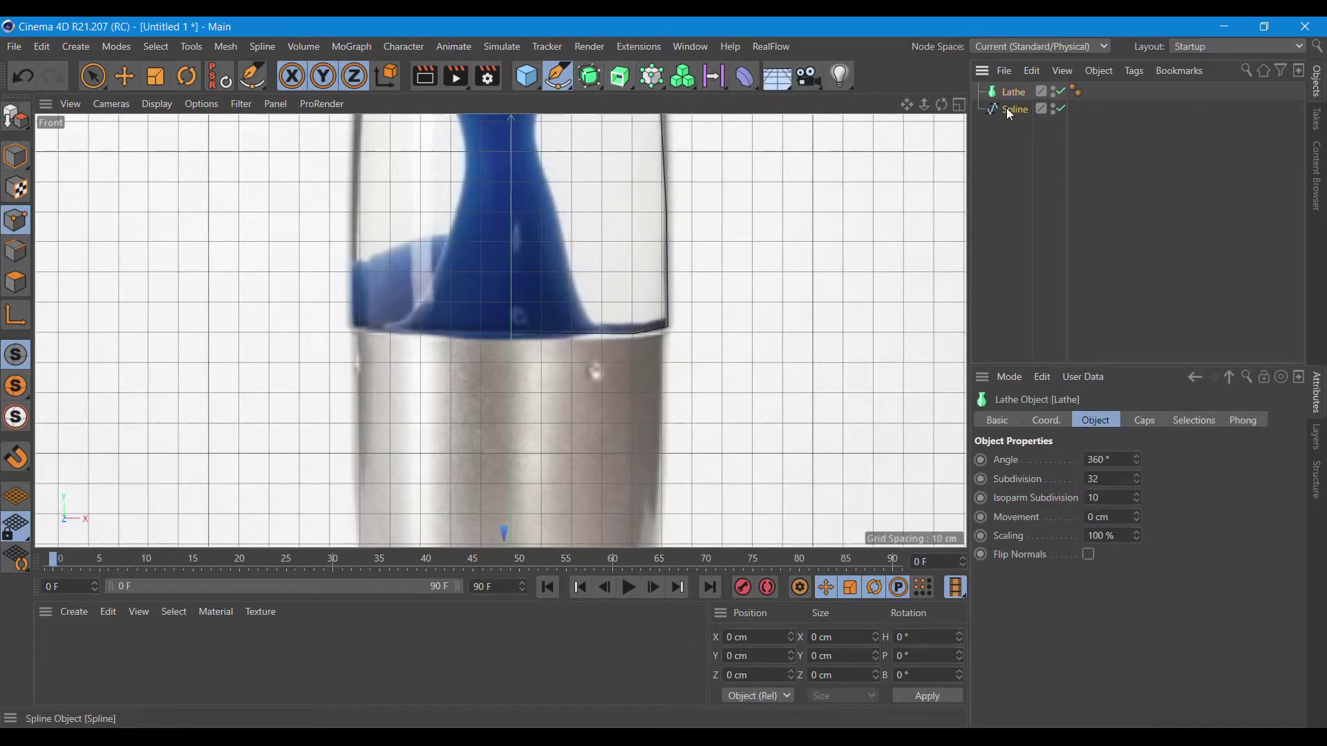
{"action": "left_click_drag", "start_coordinate": [1011, 94], "coordinate": [1002, 97]}
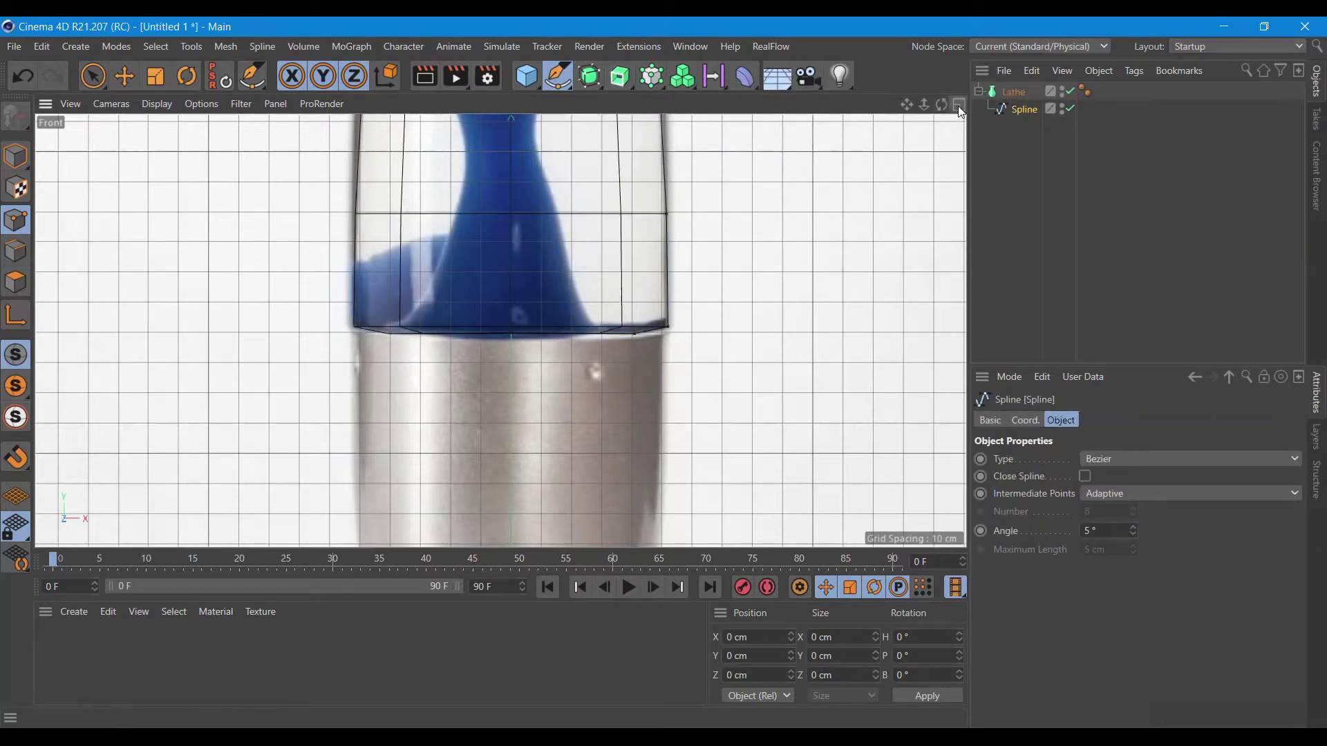
- Maximize the Perspective view, orbit above the bottle top, and select the profile spline
{"action": "left_click", "coordinate": [959, 104]}
{"action": "left_click", "coordinate": [489, 106]}
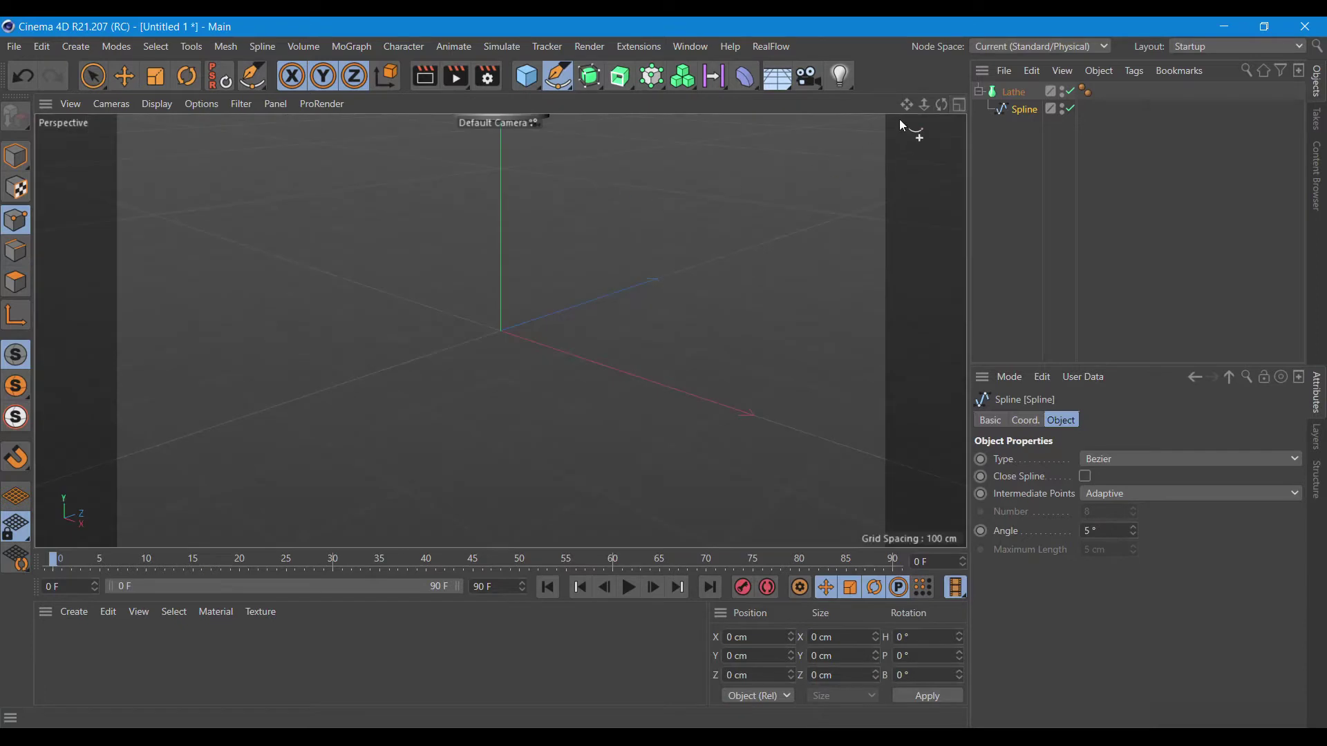
{"action": "scroll", "coordinate": [501, 329], "scroll_direction": "down", "scroll_amount": 5}
{"action": "scroll", "coordinate": [501, 329], "scroll_direction": "down", "scroll_amount": 3}
{"action": "scroll", "coordinate": [501, 329], "scroll_direction": "down", "scroll_amount": 2}
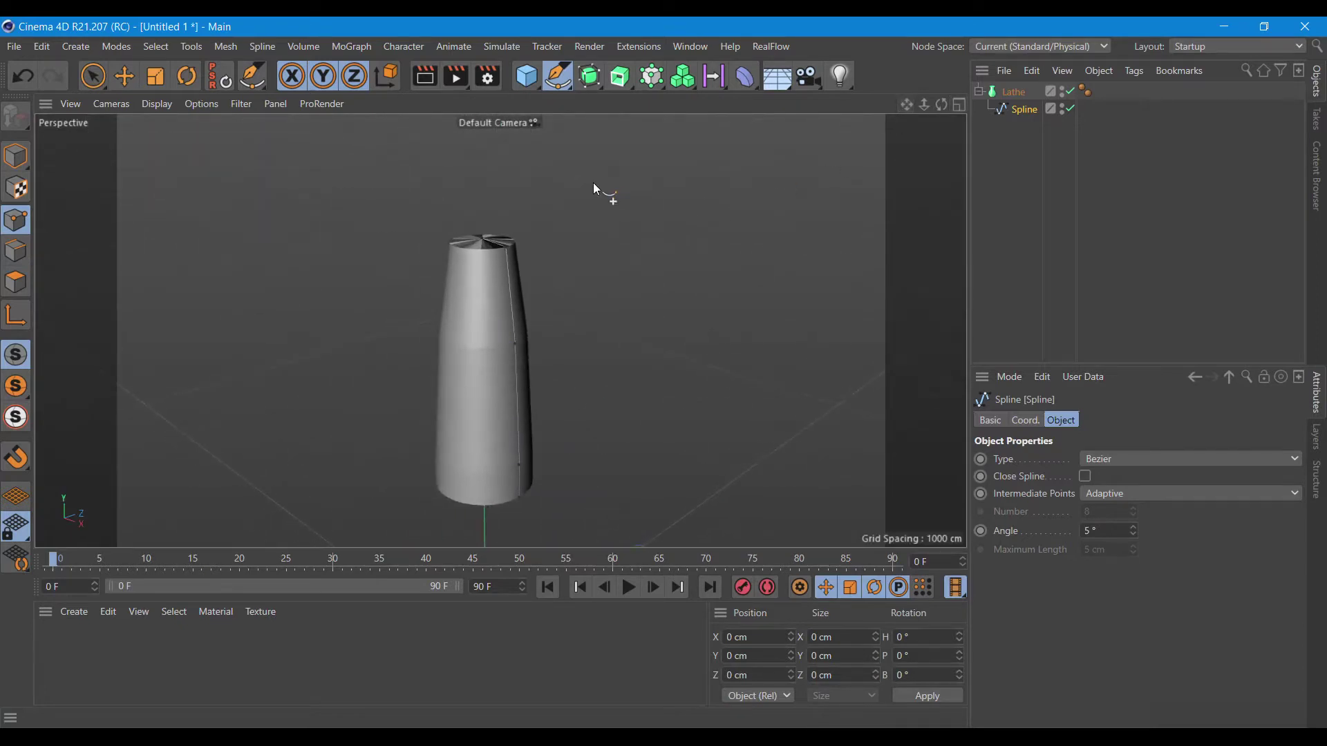
{"action": "left_click", "coordinate": [93, 76]}
{"action": "scroll", "coordinate": [433, 272], "scroll_direction": "up", "scroll_amount": 2}
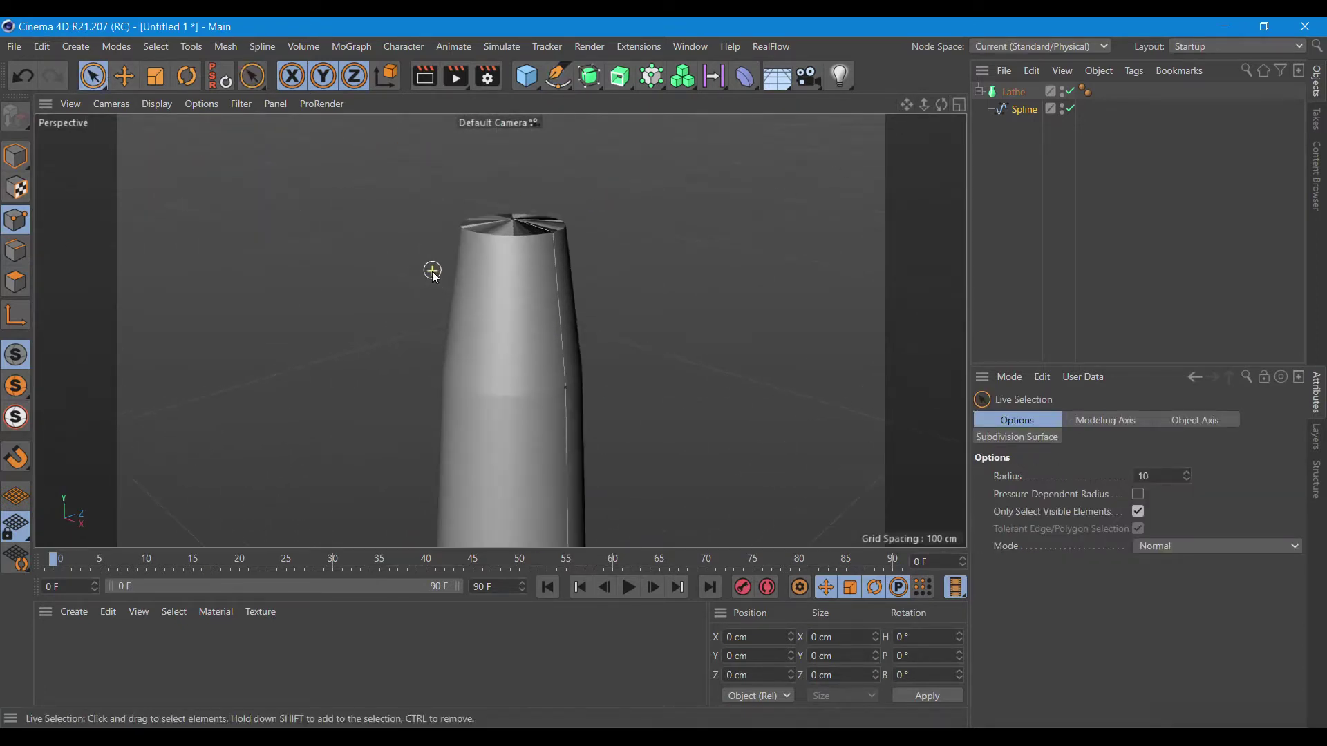
{"action": "scroll", "coordinate": [632, 171], "scroll_direction": "up", "scroll_amount": 2}
{"action": "left_click_drag", "start_coordinate": [941, 105], "coordinate": [952, 134]}
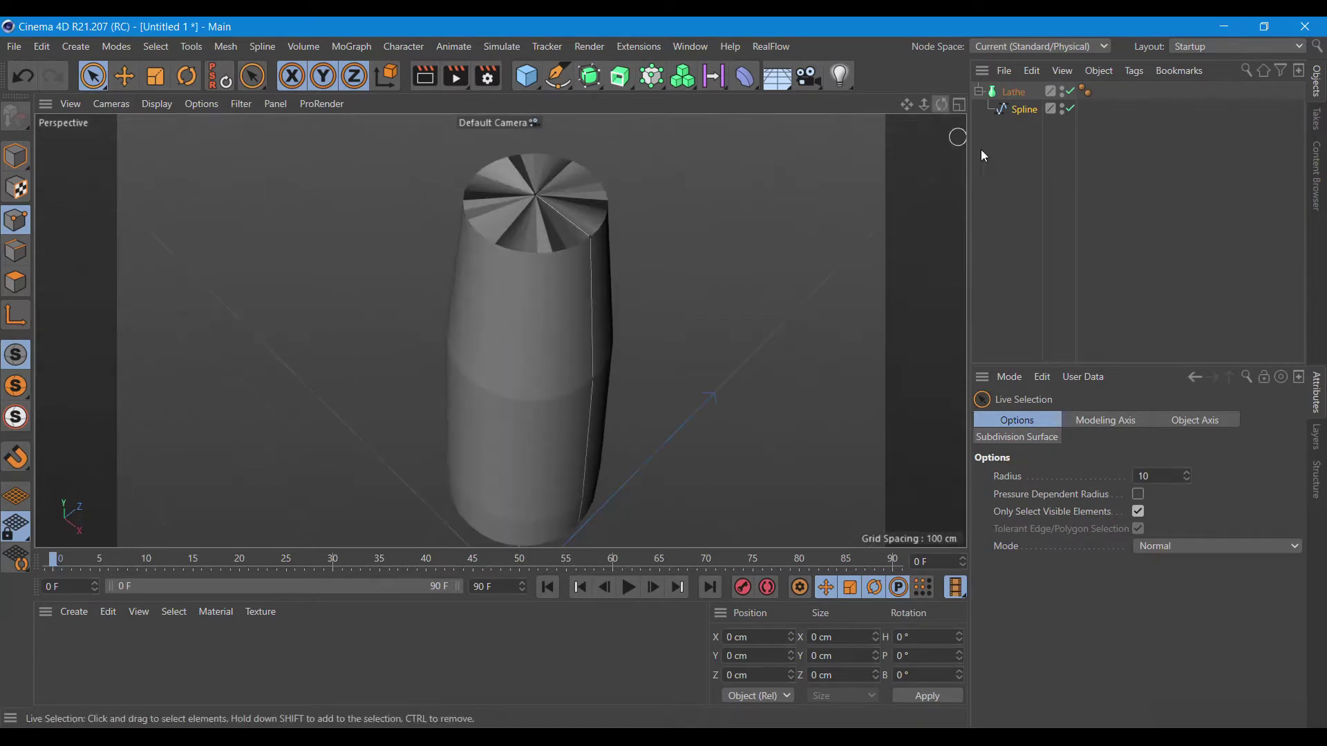
{"action": "left_click", "coordinate": [1022, 108]}
- Set the spline's intermediate points to Natural and pull its top point outward
{"action": "left_click", "coordinate": [1112, 497]}
{"action": "left_click", "coordinate": [1111, 532]}
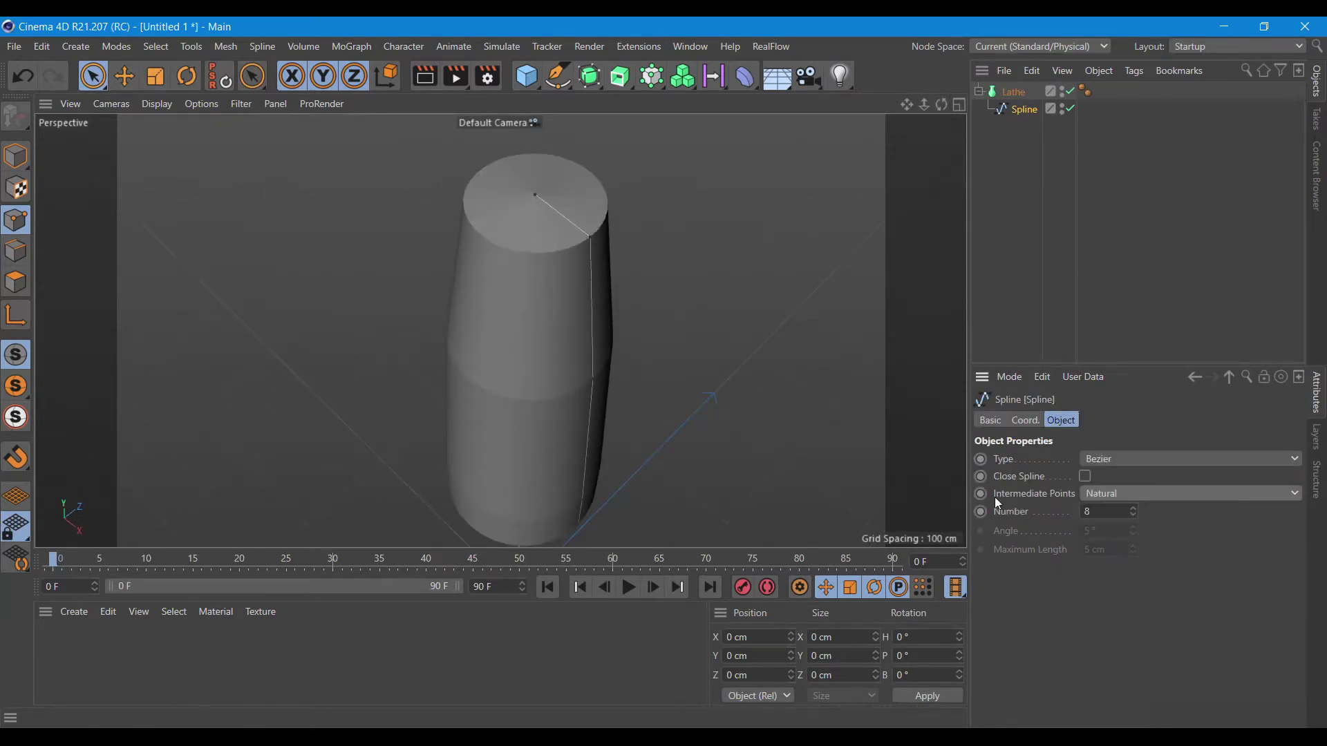
{"action": "left_click", "coordinate": [536, 197]}
{"action": "left_click_drag", "start_coordinate": [595, 237], "coordinate": [628, 283]}
- Move the top point to X 0.202 cm, Y 239.948 cm and frame the whole bottle
{"action": "mouse_move", "coordinate": [941, 105]}
{"action": "left_mouse_down"}
{"action": "mouse_move", "coordinate": [915, 133]}
{"action": "mouse_move", "coordinate": [936, 114]}
{"action": "left_mouse_up"}
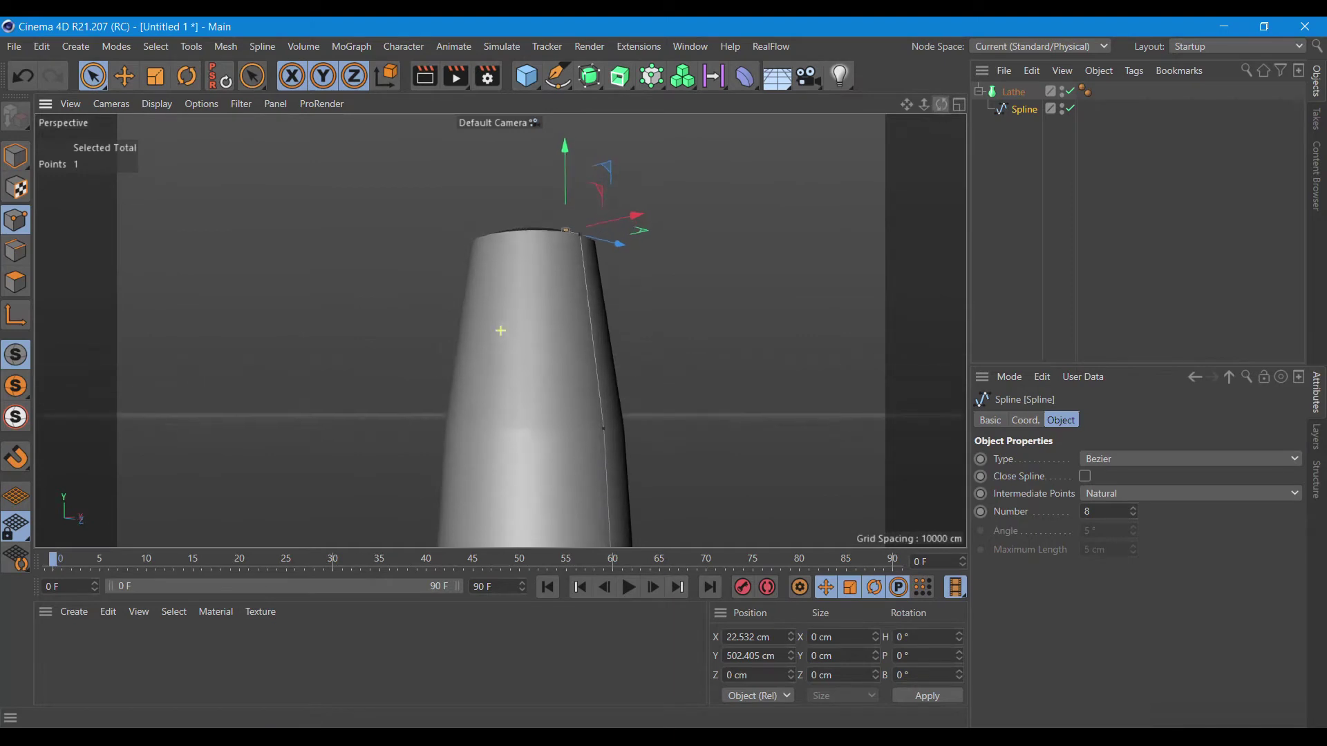
{"action": "left_click", "coordinate": [556, 365]}
{"action": "mouse_move", "coordinate": [613, 312]}
{"action": "left_mouse_down"}
{"action": "mouse_move", "coordinate": [661, 298]}
{"action": "mouse_move", "coordinate": [629, 338]}
{"action": "left_mouse_up"}
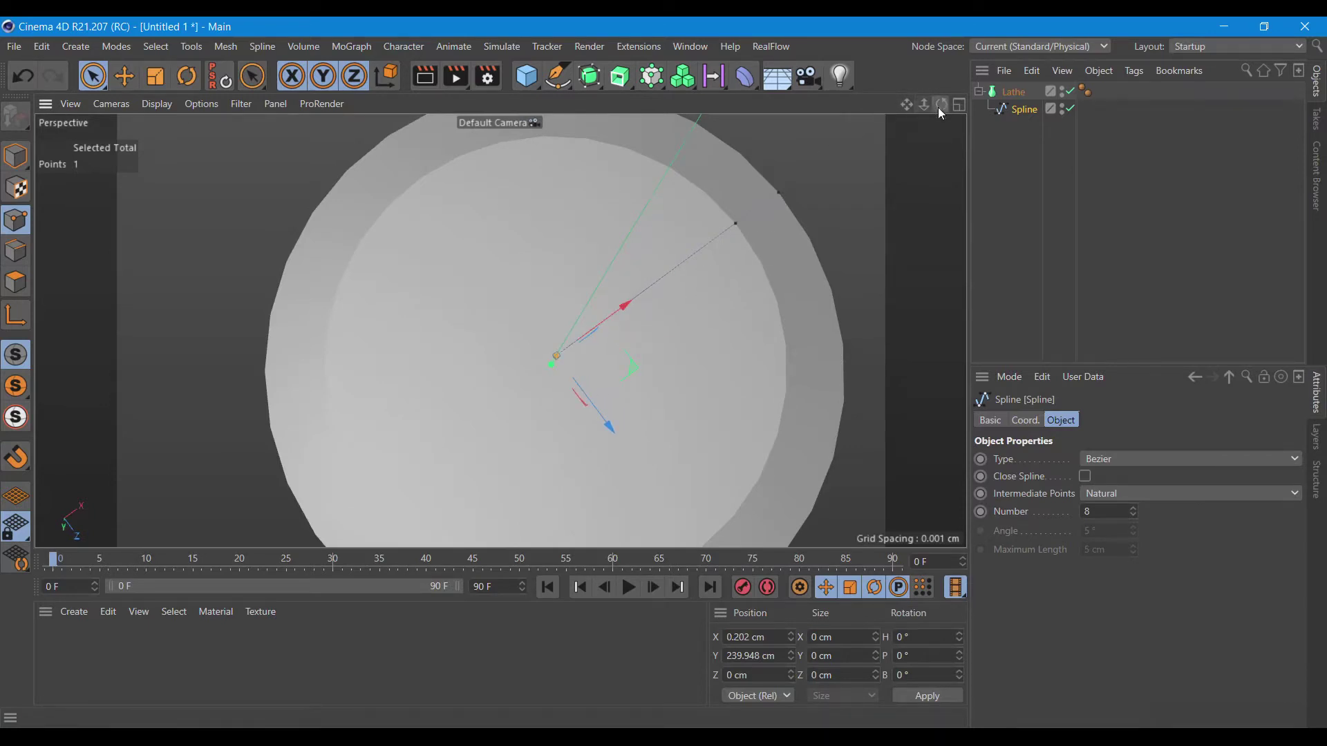
{"action": "left_click_drag", "start_coordinate": [941, 112], "coordinate": [686, 218]}
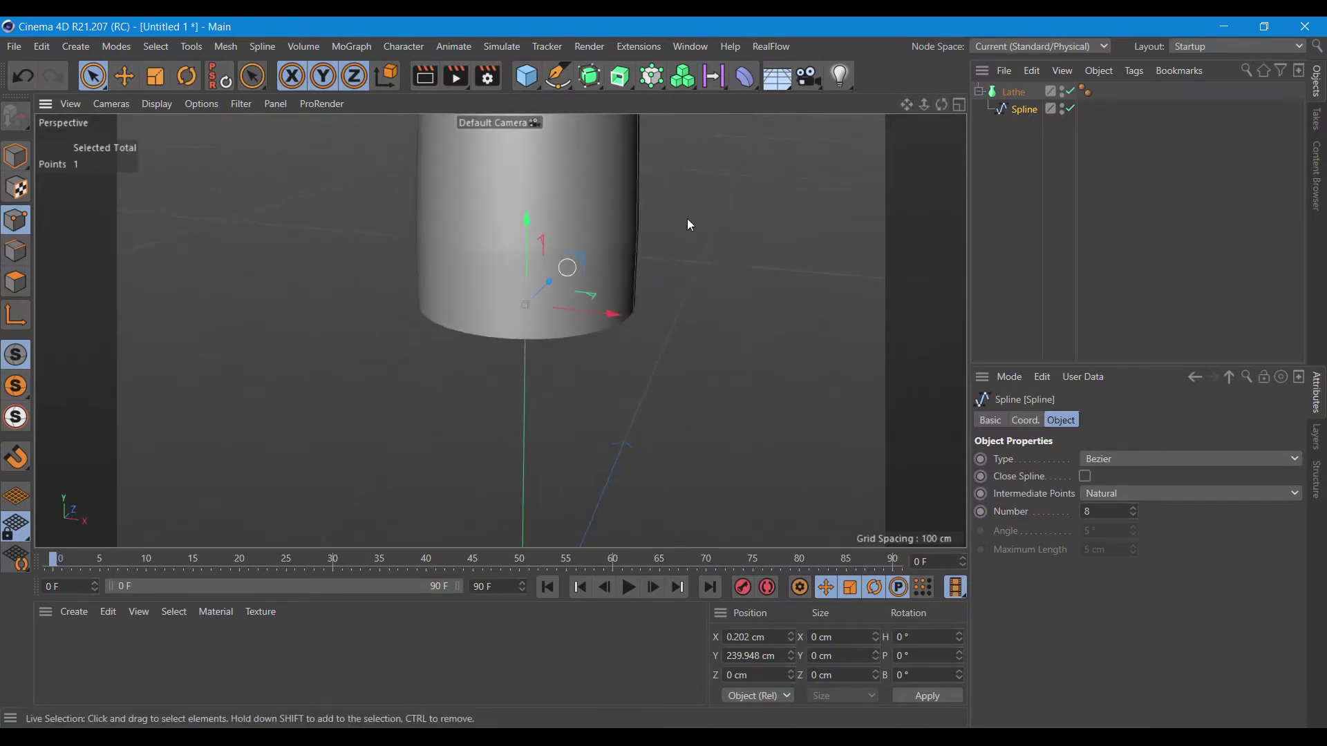
{"action": "left_click_drag", "start_coordinate": [904, 111], "coordinate": [611, 254]}
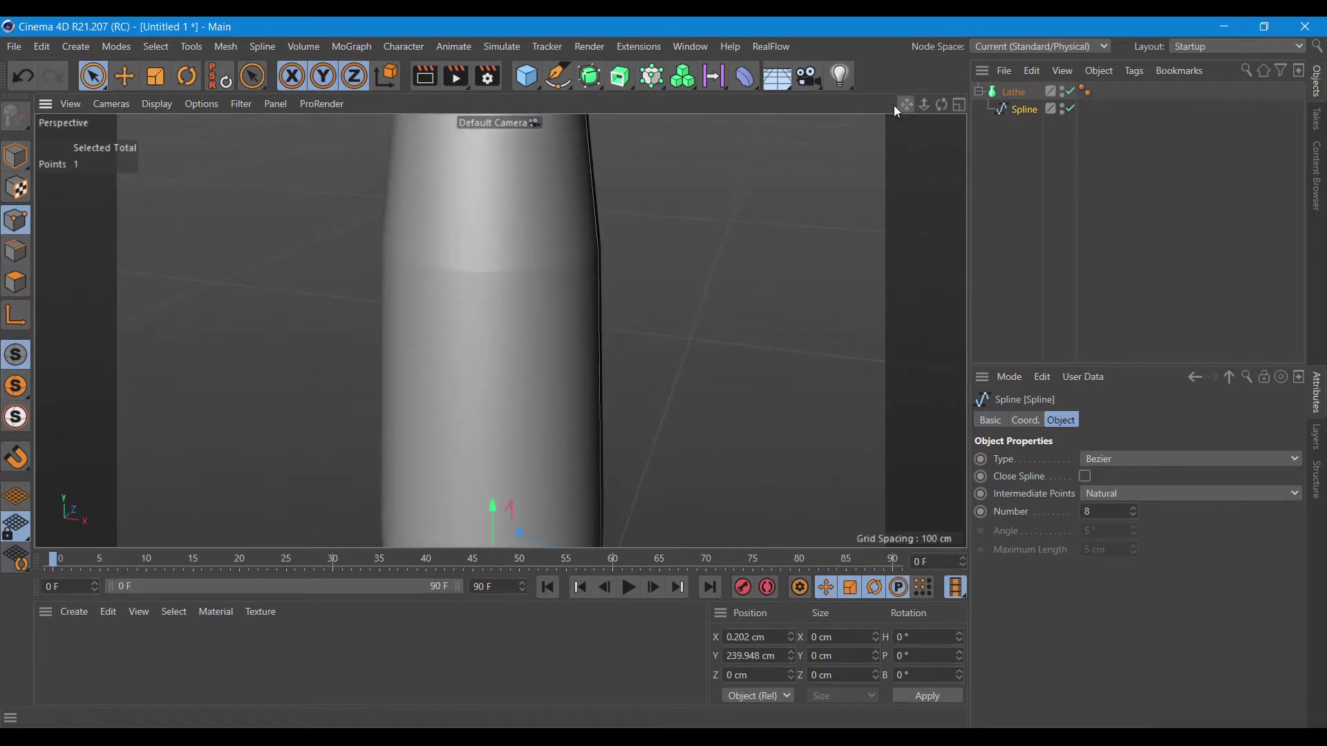
- Create a standard material Mat, apply it to the Lathe, and enable Transparency
{"action": "left_click", "coordinate": [89, 612]}
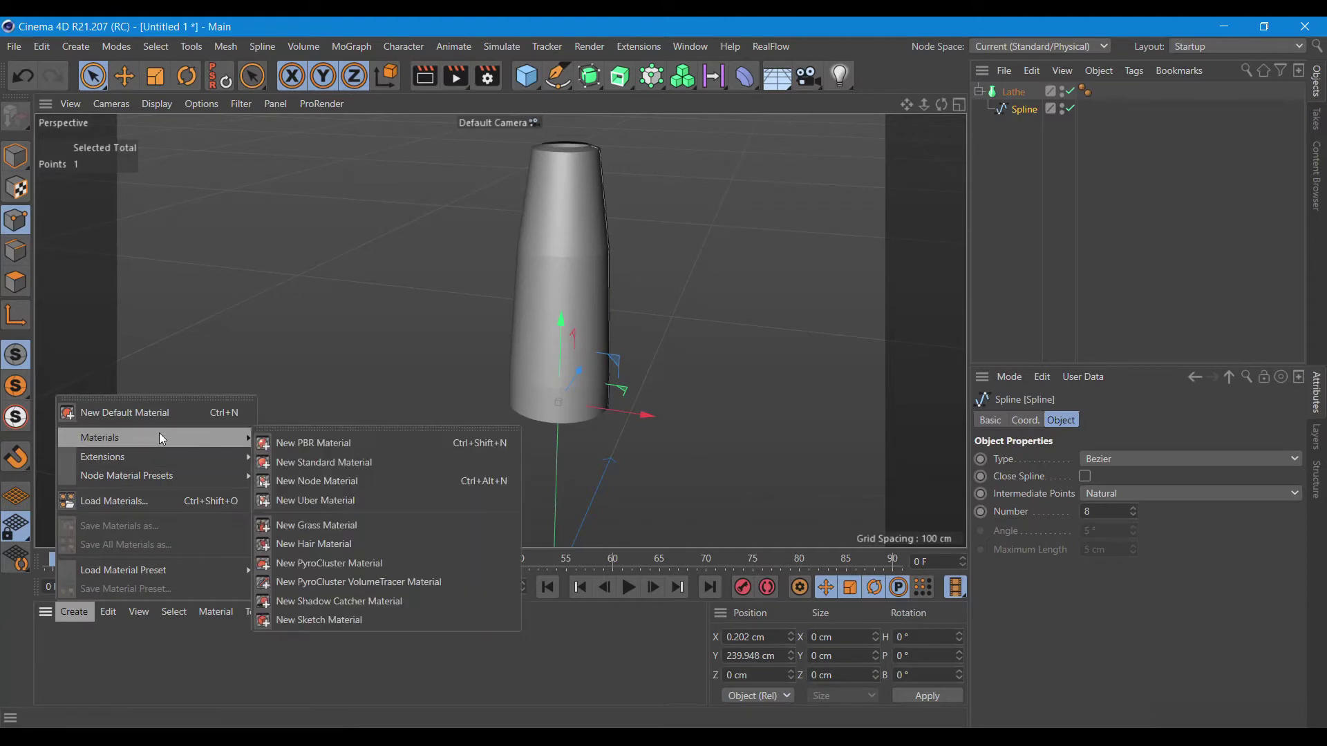
{"action": "left_click", "coordinate": [320, 460]}
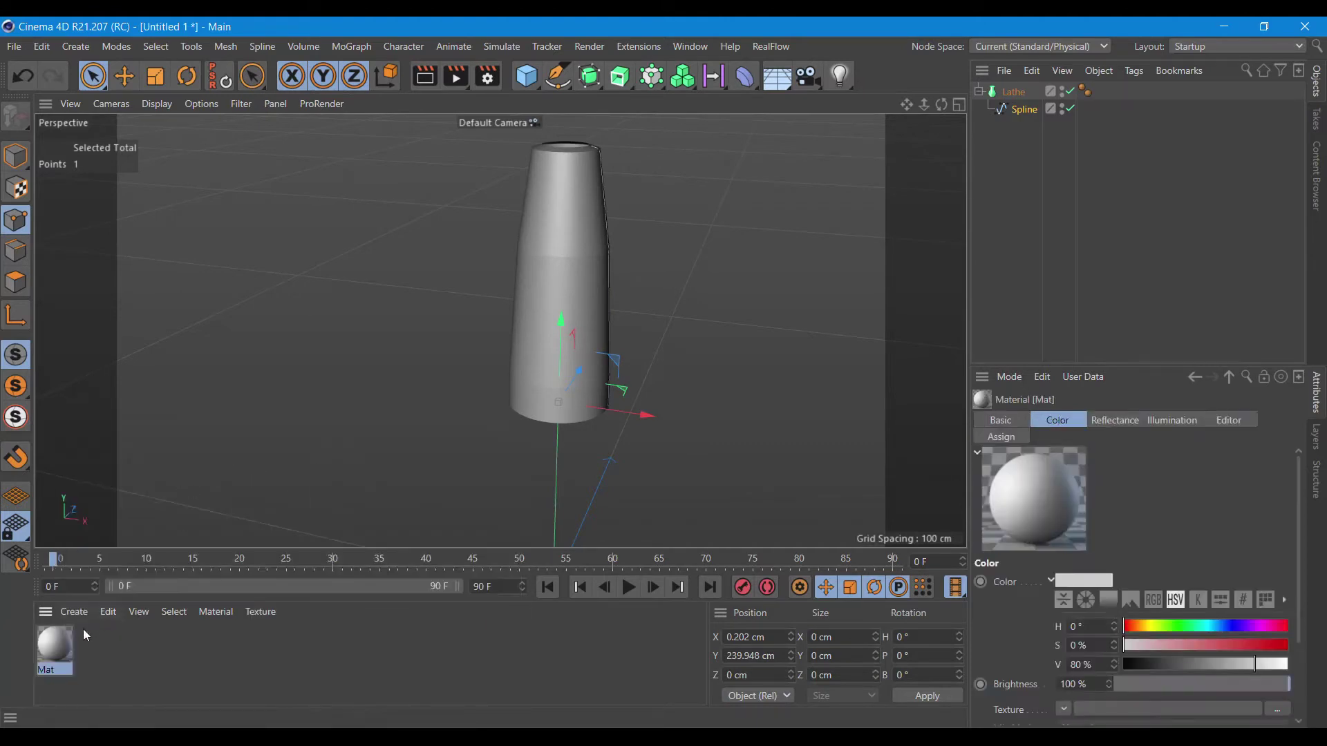
{"action": "left_click_drag", "start_coordinate": [1015, 97], "coordinate": [1017, 95]}
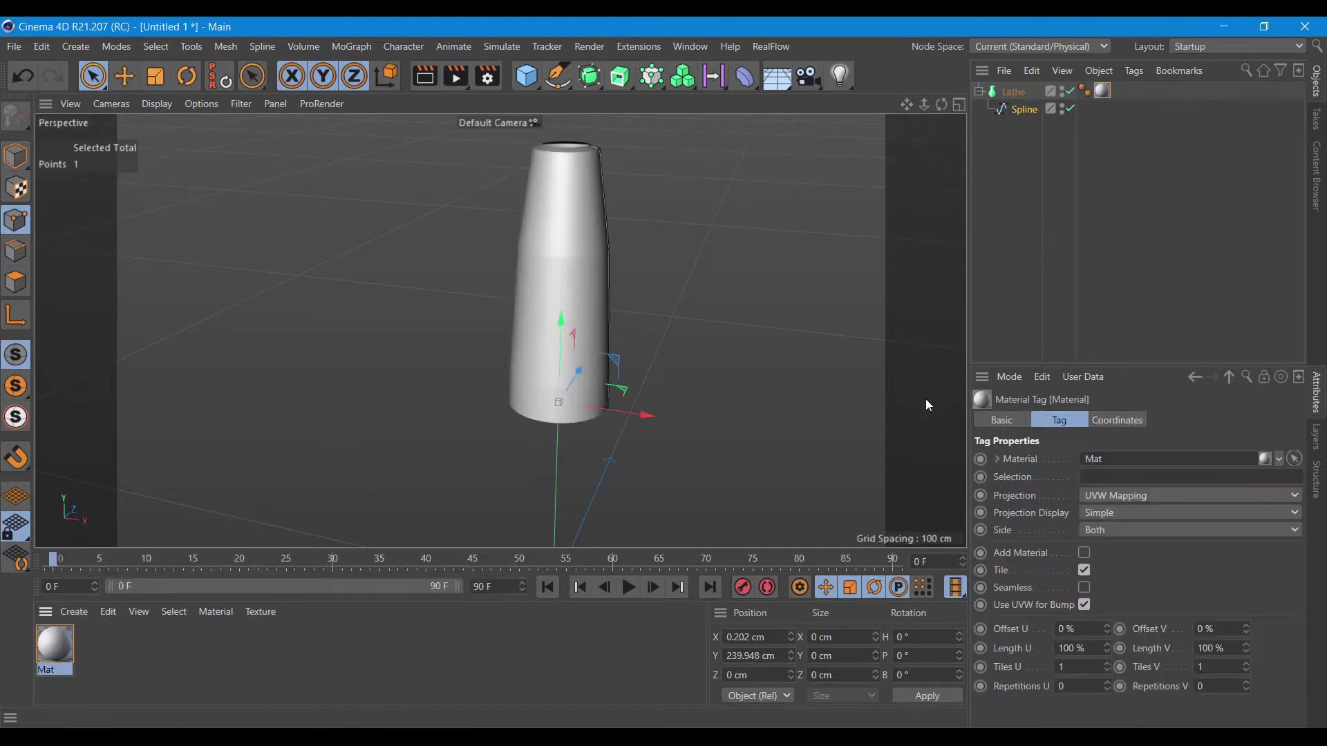
{"action": "double_click", "coordinate": [54, 654]}
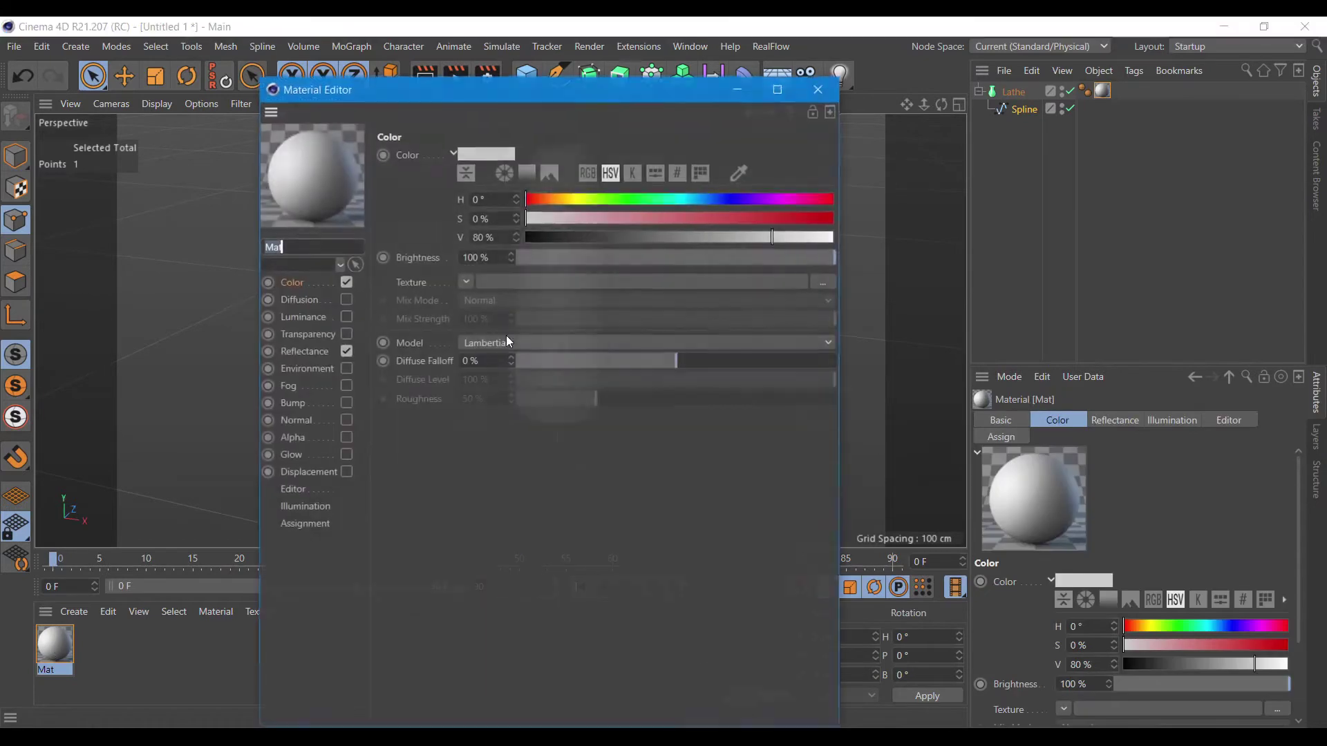
{"action": "left_click", "coordinate": [346, 334]}
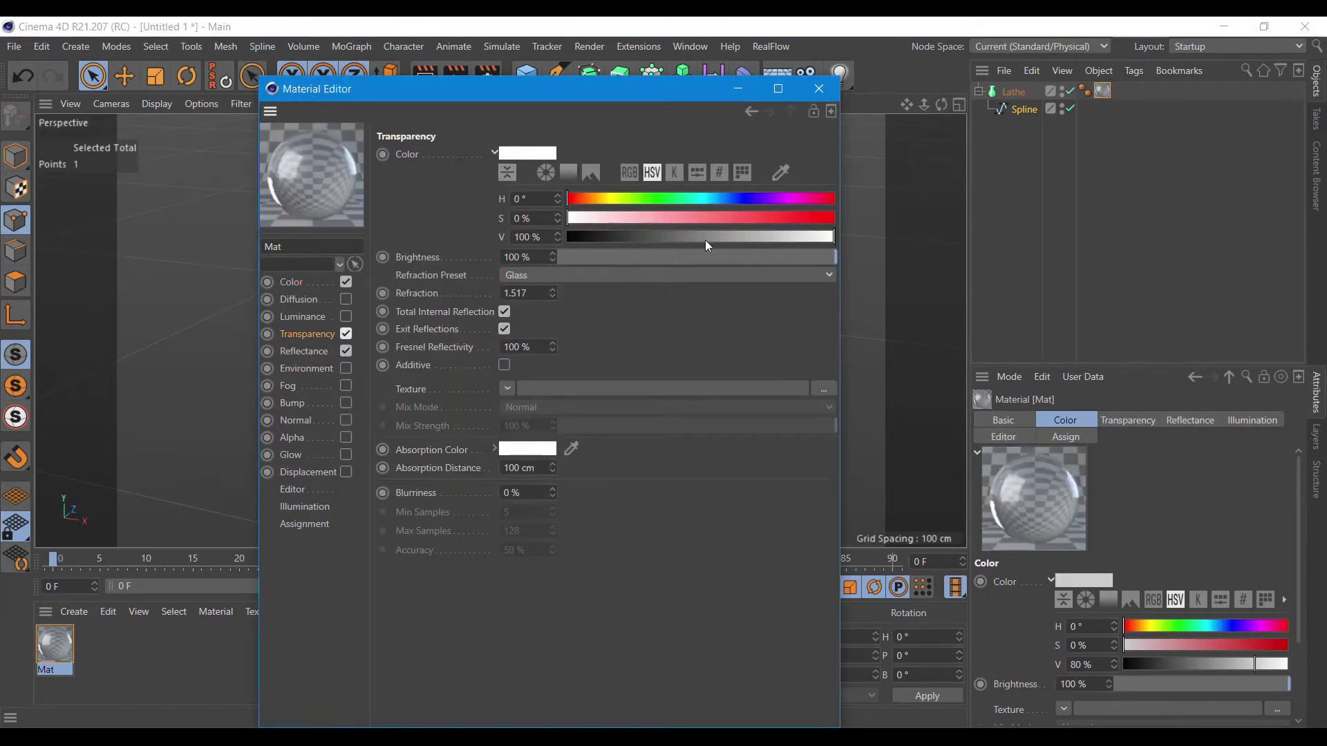
{"action": "left_click", "coordinate": [821, 87]}
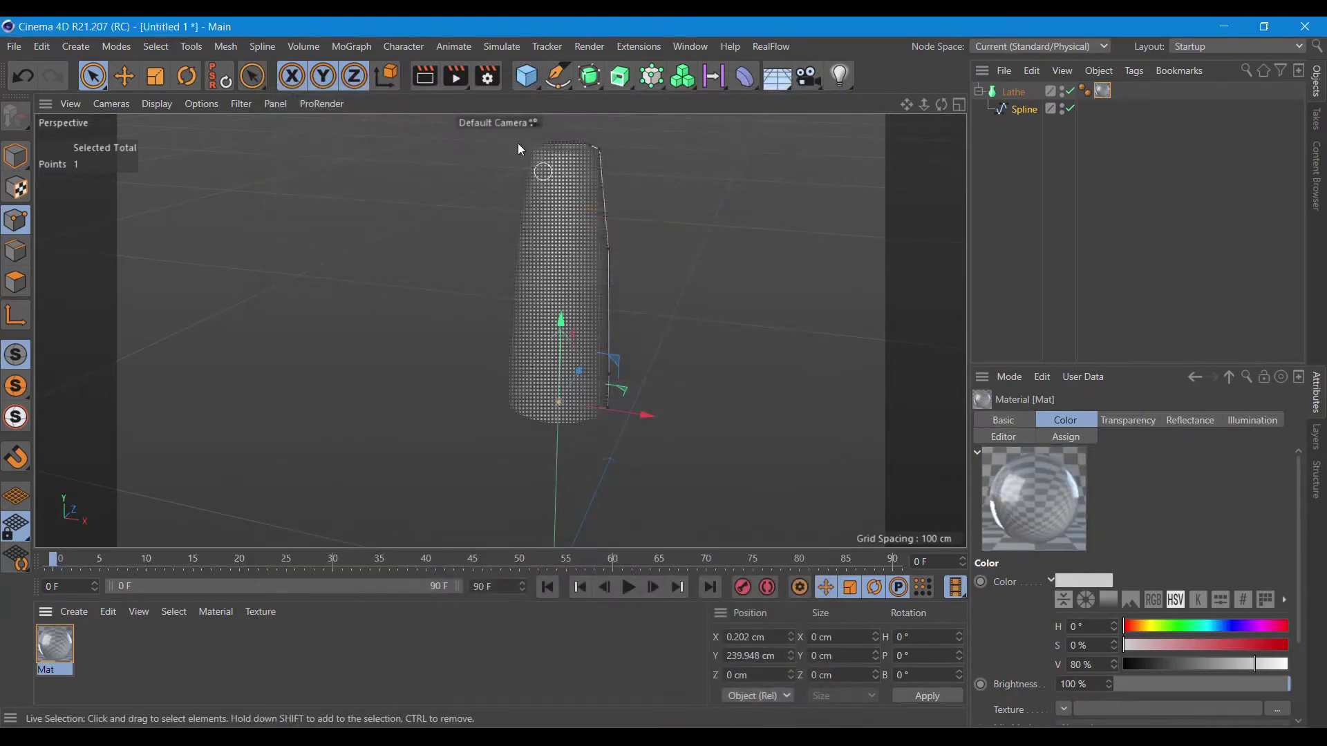
- Test-render the glass bottle, collapse the Lathe, and return to four viewports
{"action": "left_click", "coordinate": [424, 76]}
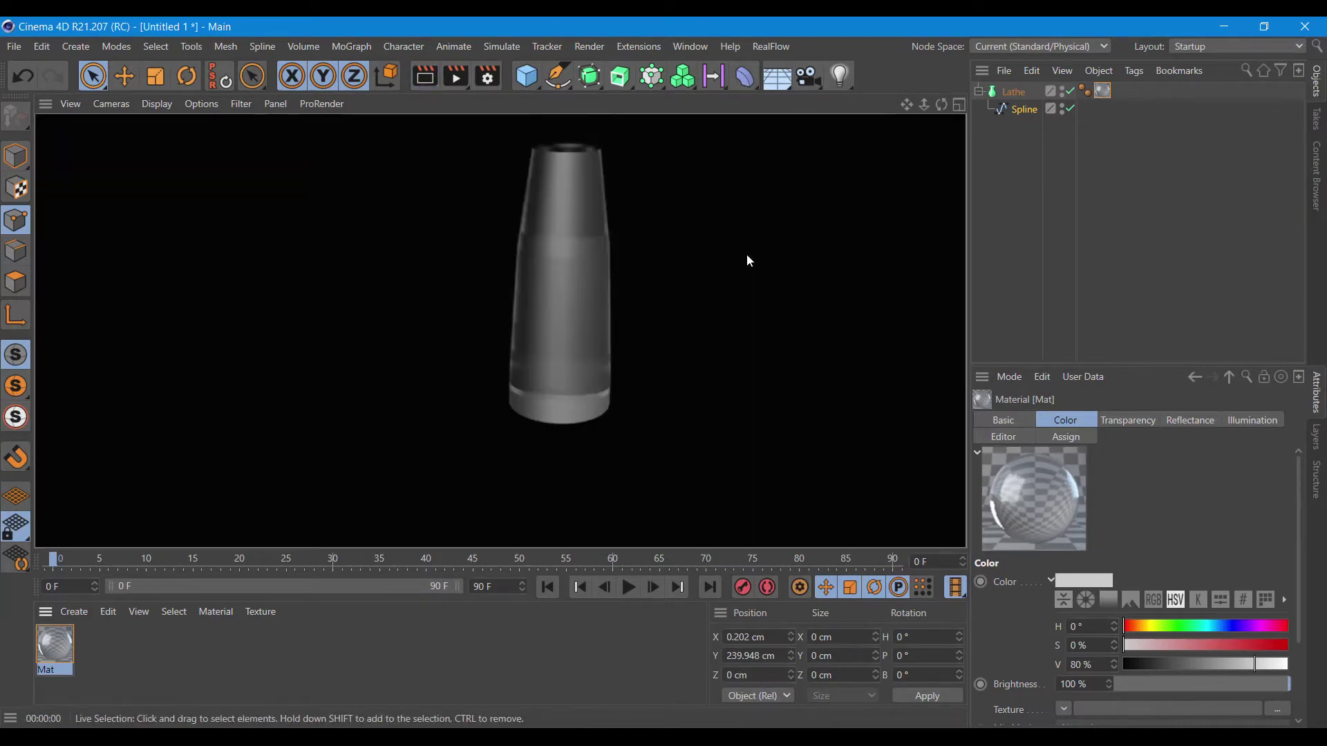
{"action": "scroll", "coordinate": [746, 263], "scroll_direction": "down", "scroll_amount": 2}
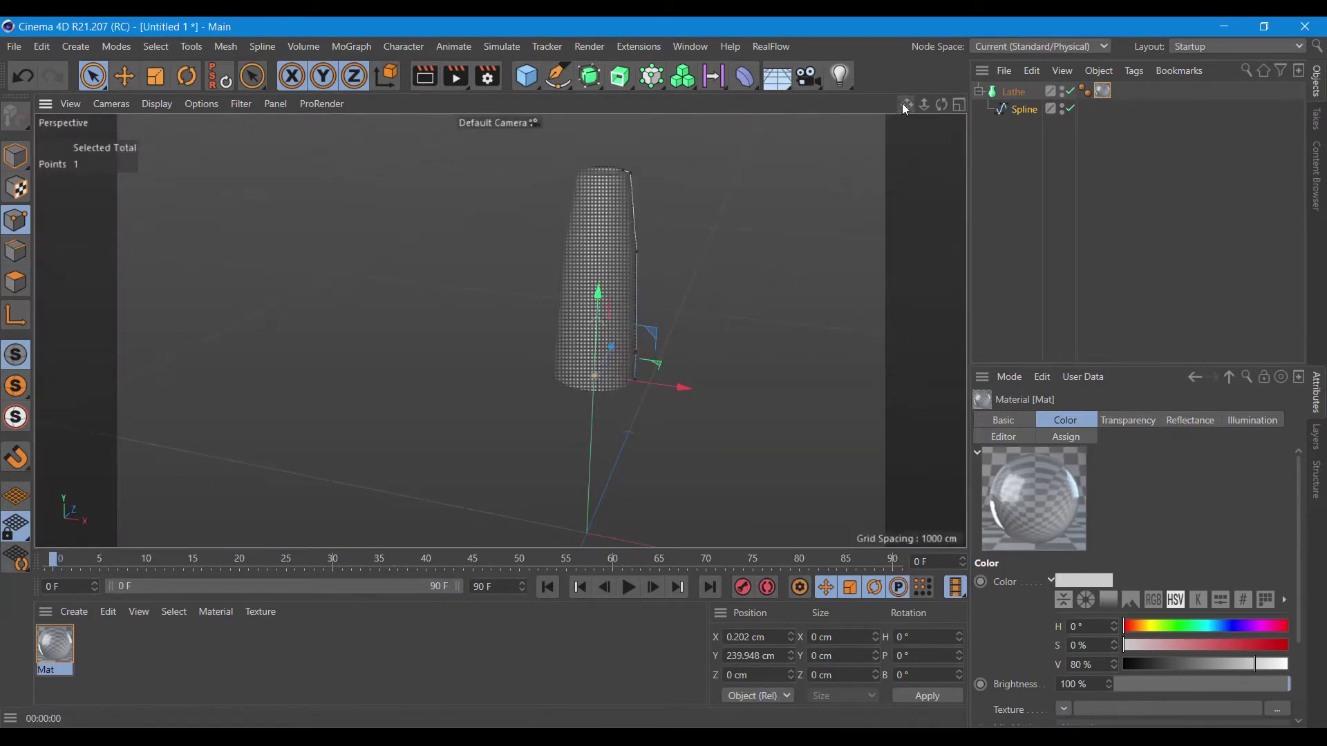
{"action": "left_click_drag", "start_coordinate": [906, 105], "coordinate": [501, 331]}
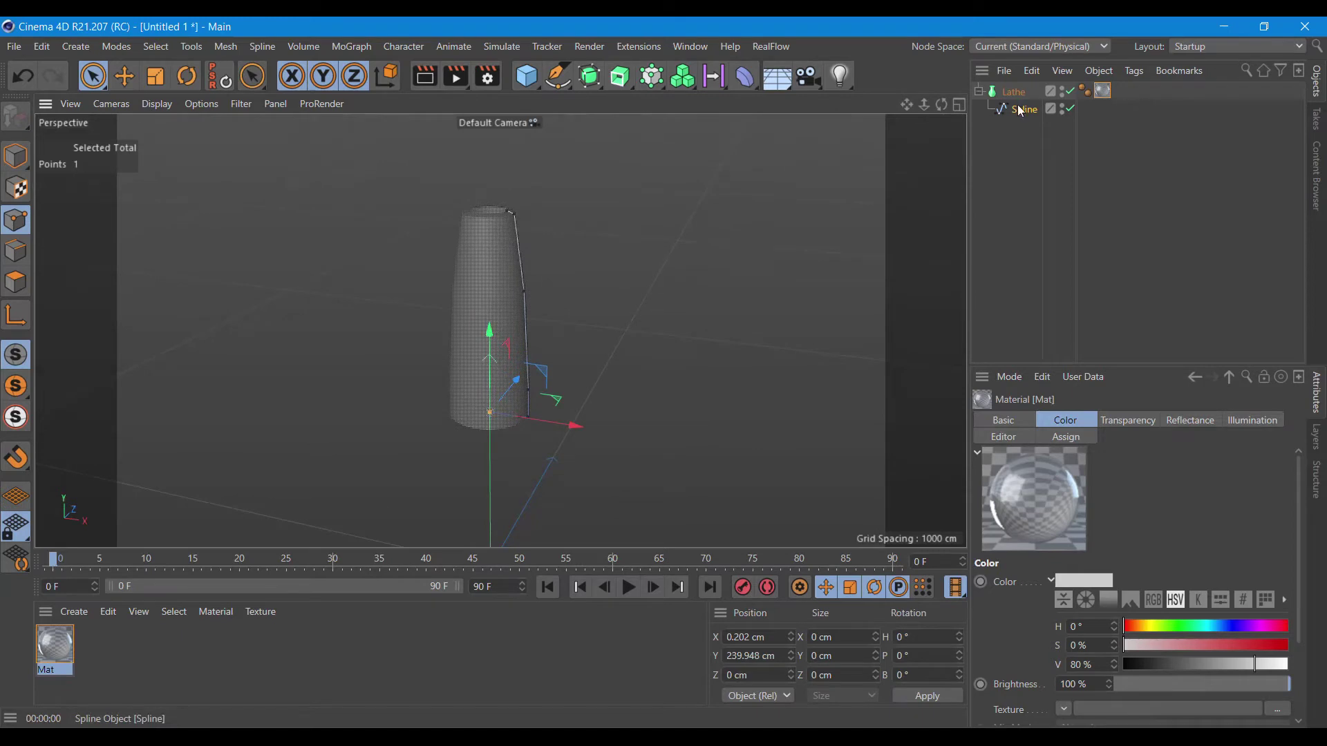
{"action": "left_click", "coordinate": [980, 92]}
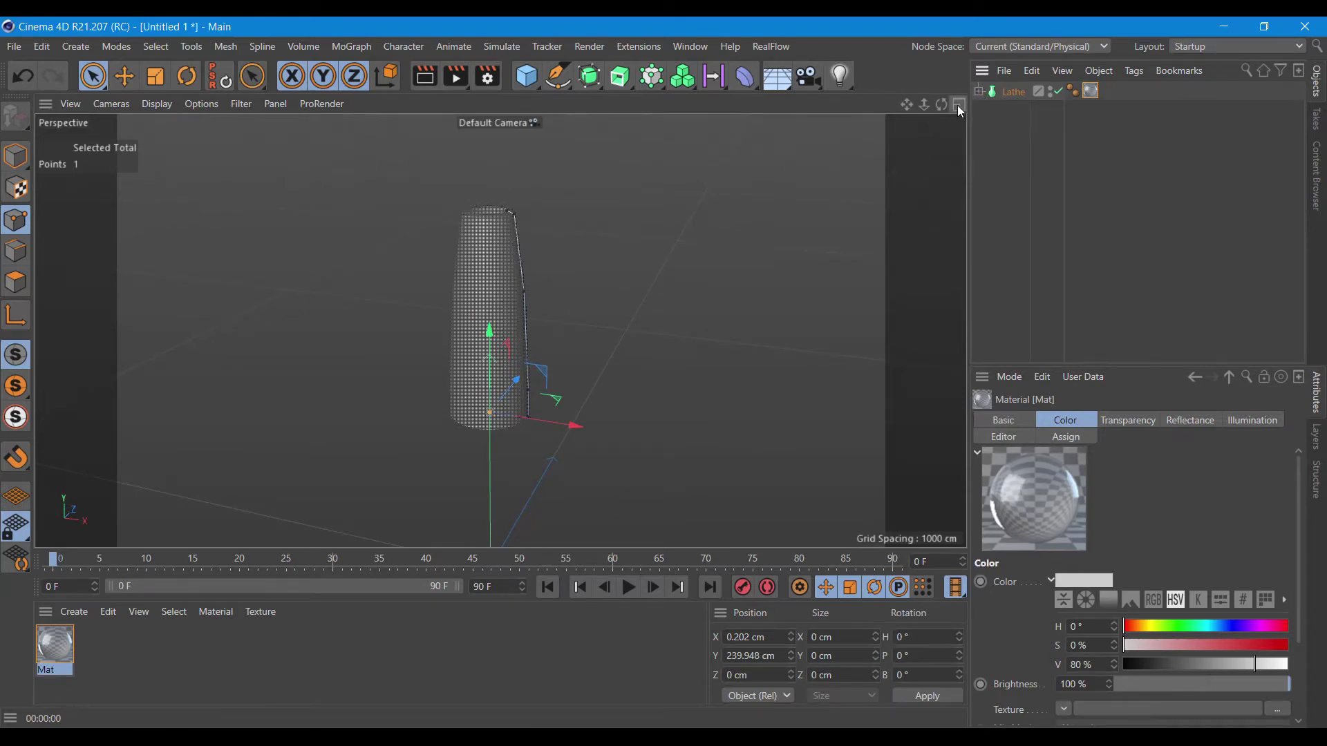
{"action": "left_click", "coordinate": [959, 105]}
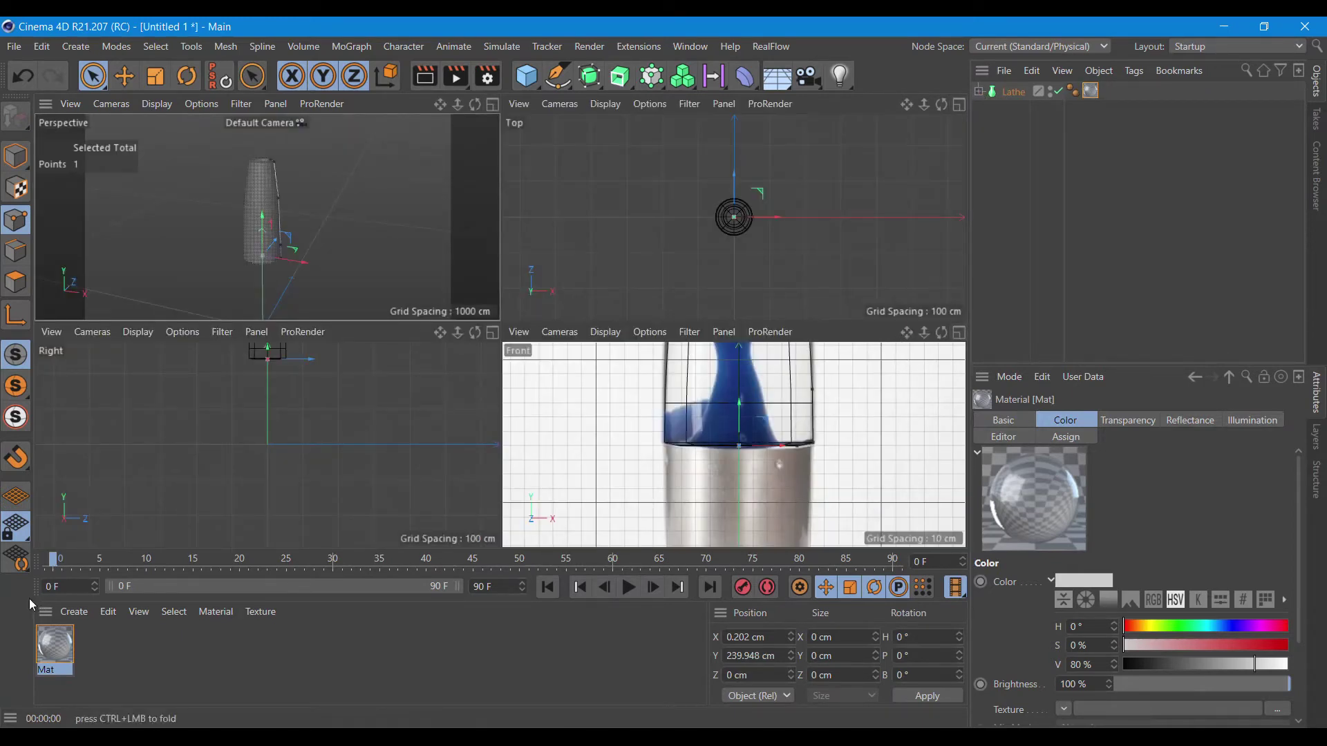
{"action": "left_click", "coordinate": [74, 611]}
{"action": "mouse_move", "coordinate": [100, 437]}
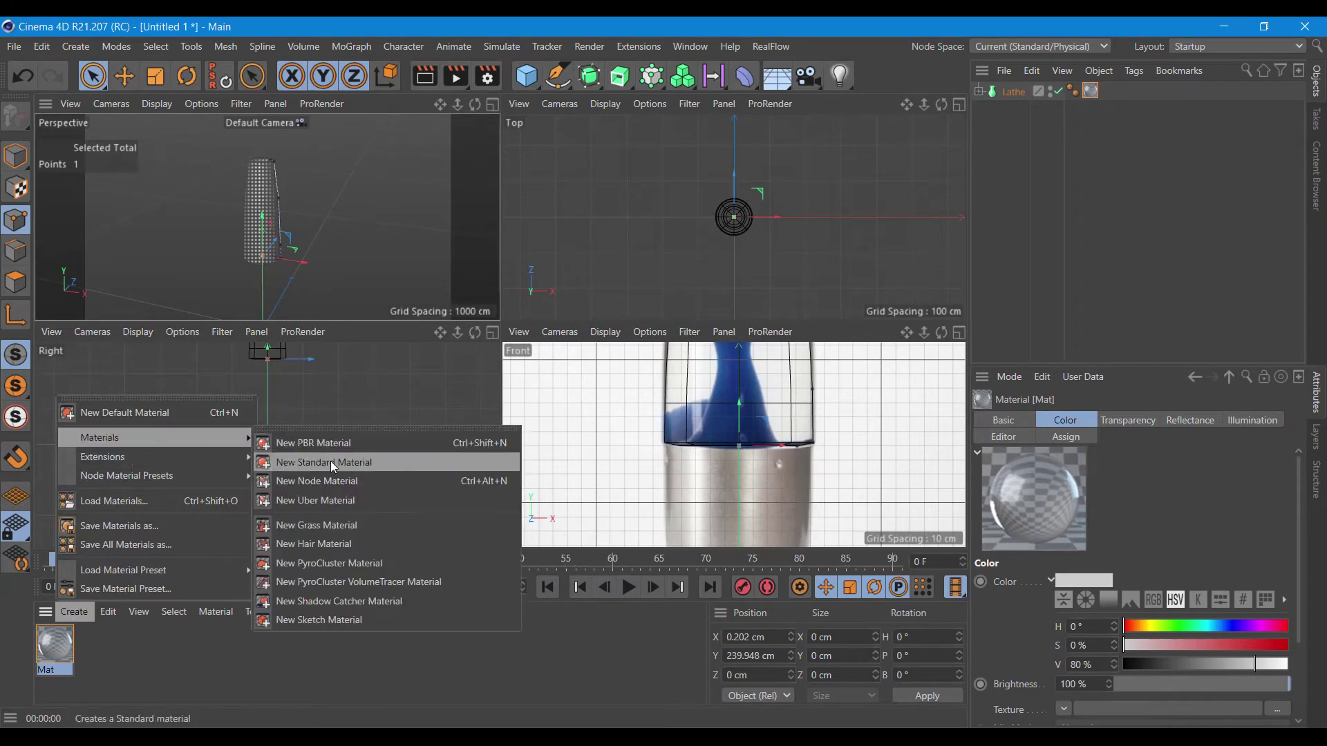
- Create material Mat.1 with 59% transparency and a 61% grey colour
{"action": "left_click", "coordinate": [330, 462]}
{"action": "double_click", "coordinate": [56, 645]}
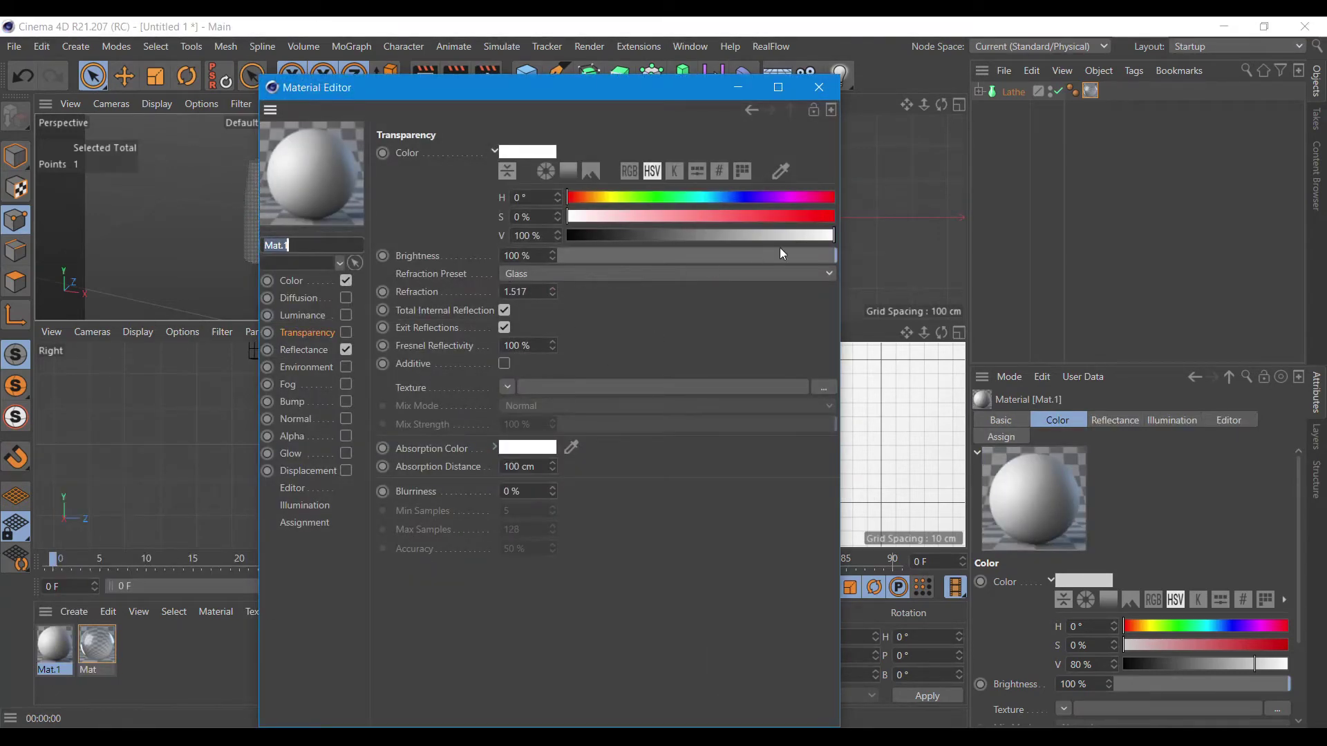
{"action": "left_click", "coordinate": [724, 236]}
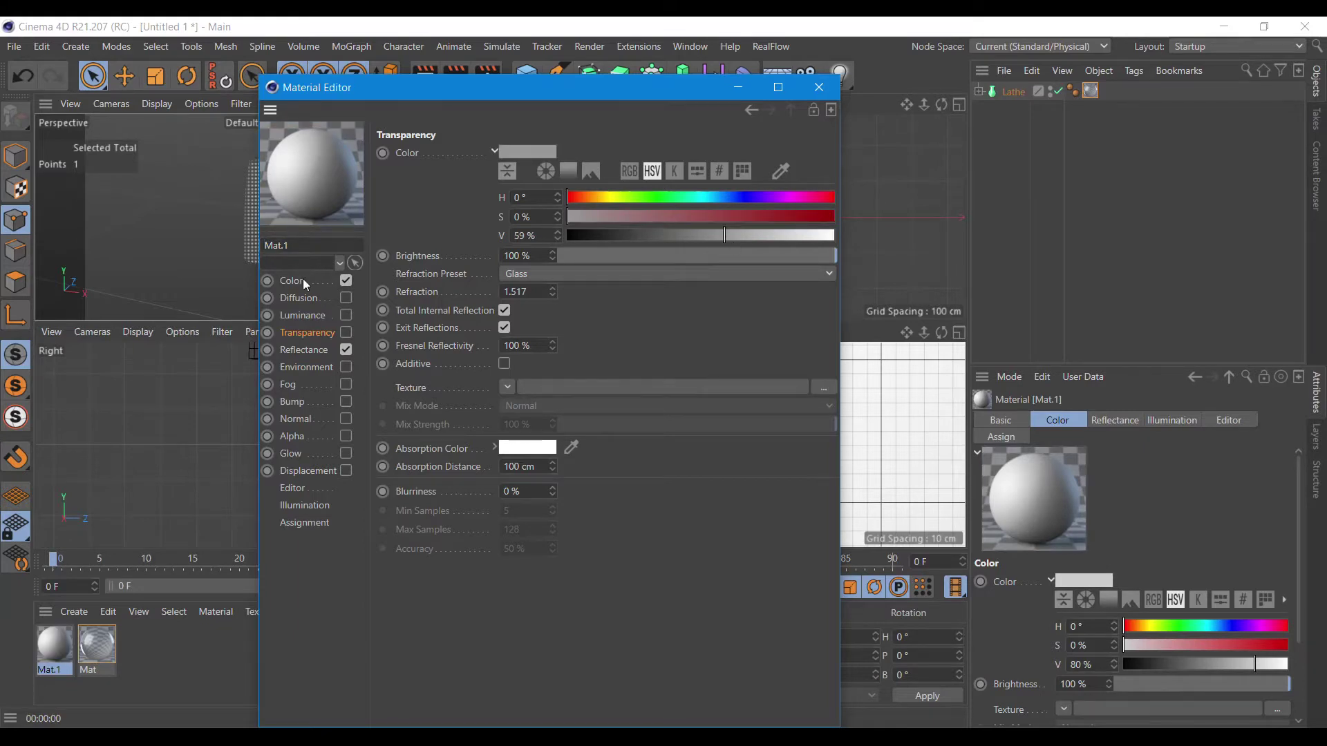
{"action": "left_click", "coordinate": [291, 281]}
{"action": "left_click", "coordinate": [713, 236]}
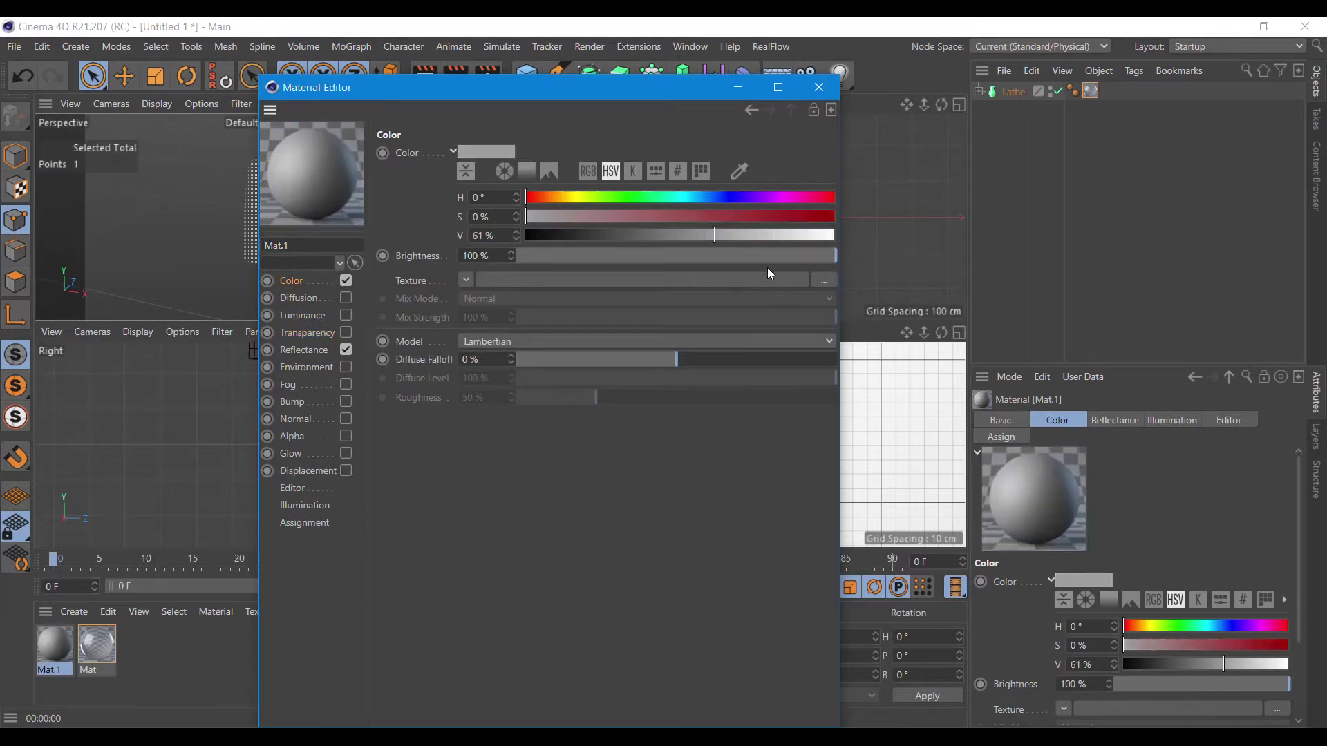
- Give Mat.1 a Beckmann reflectance layer with Conductor Fresnel
{"action": "left_click", "coordinate": [304, 350]}
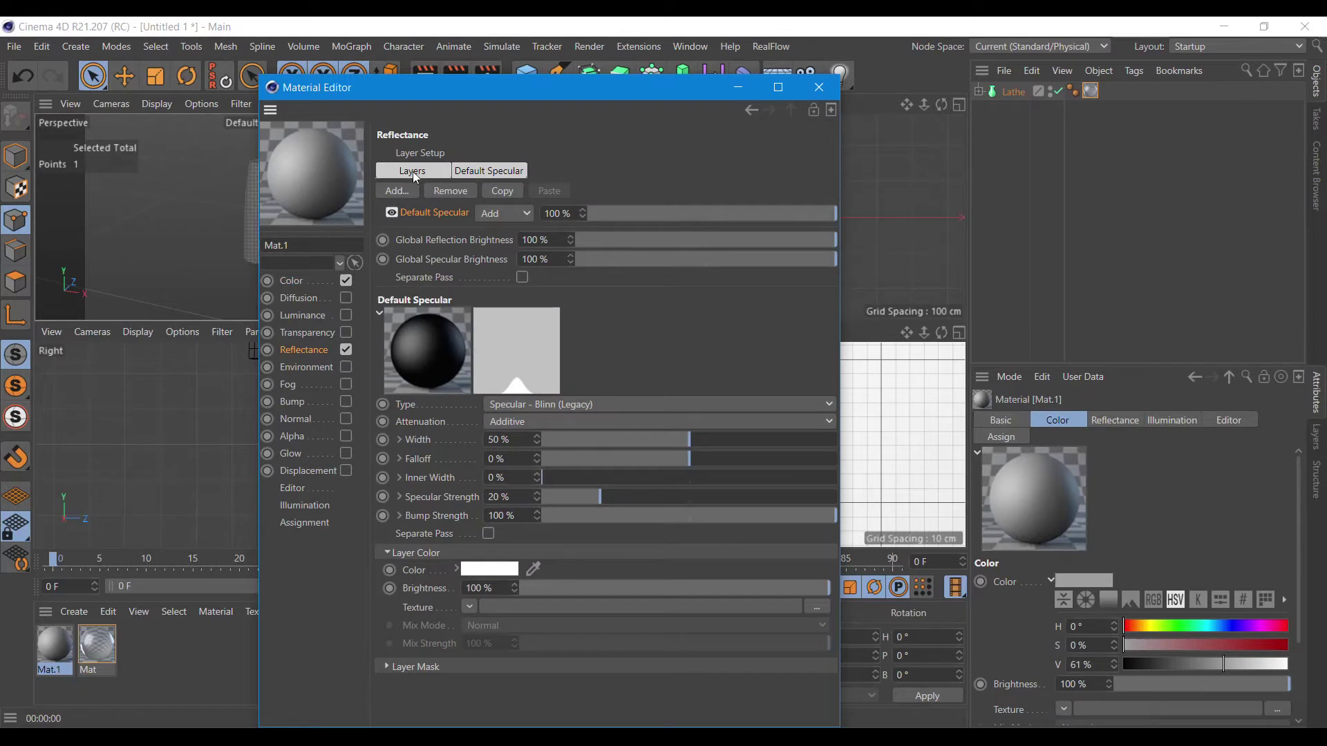
{"action": "left_click", "coordinate": [397, 191]}
{"action": "left_click", "coordinate": [463, 192]}
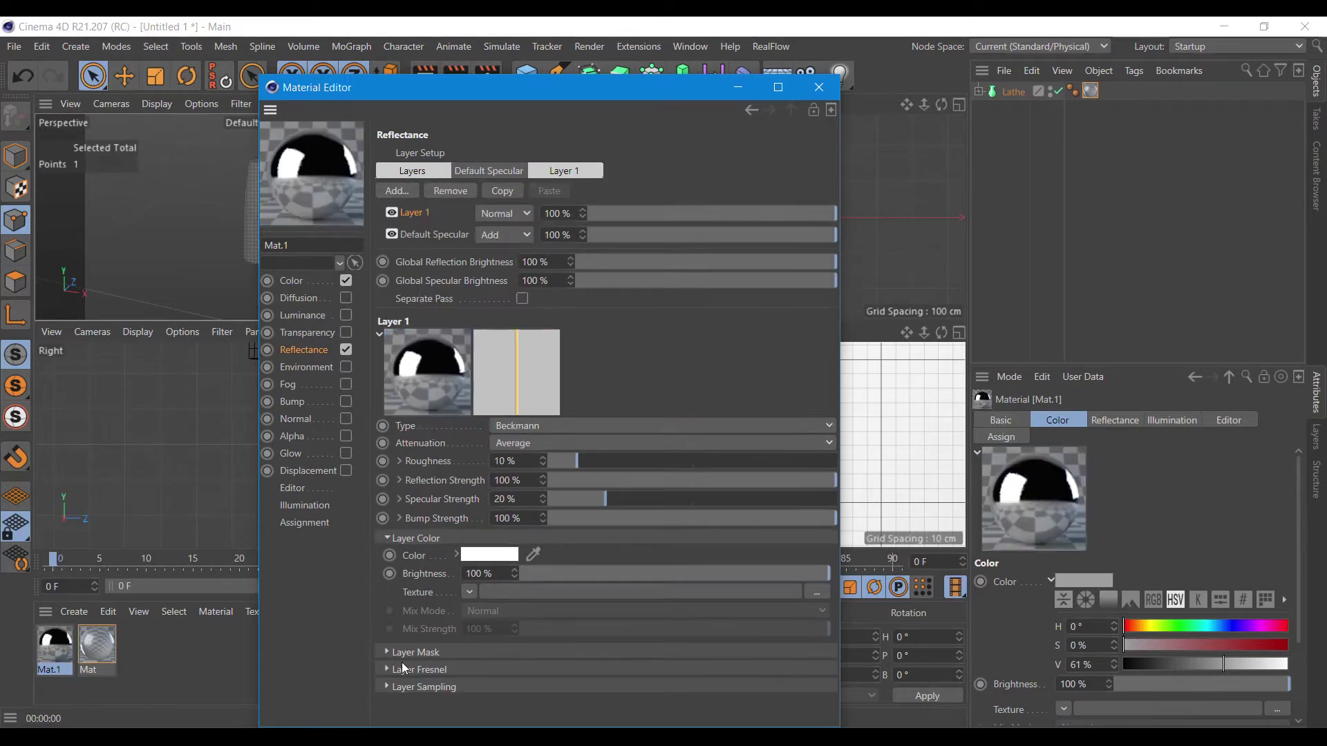
{"action": "left_click", "coordinate": [381, 673]}
{"action": "left_click", "coordinate": [487, 686]}
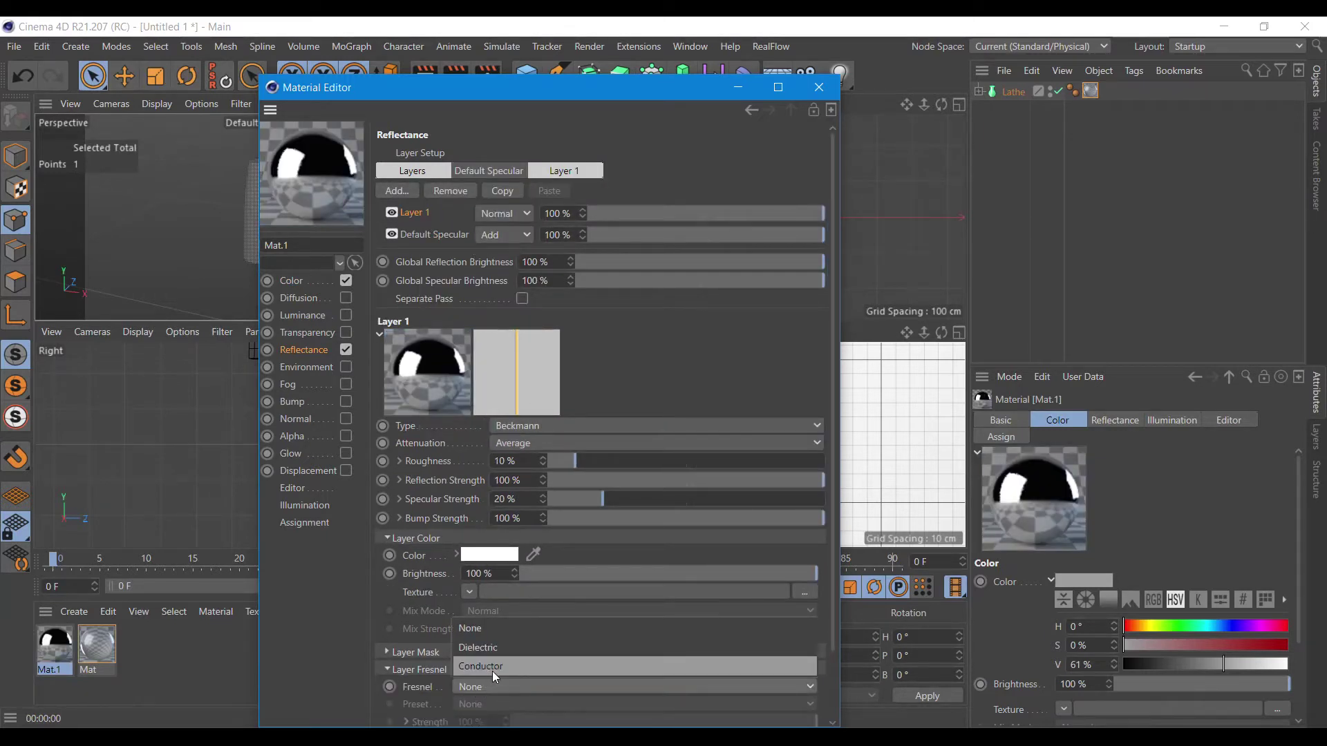
{"action": "left_click", "coordinate": [492, 671]}
{"action": "left_click", "coordinate": [819, 87]}
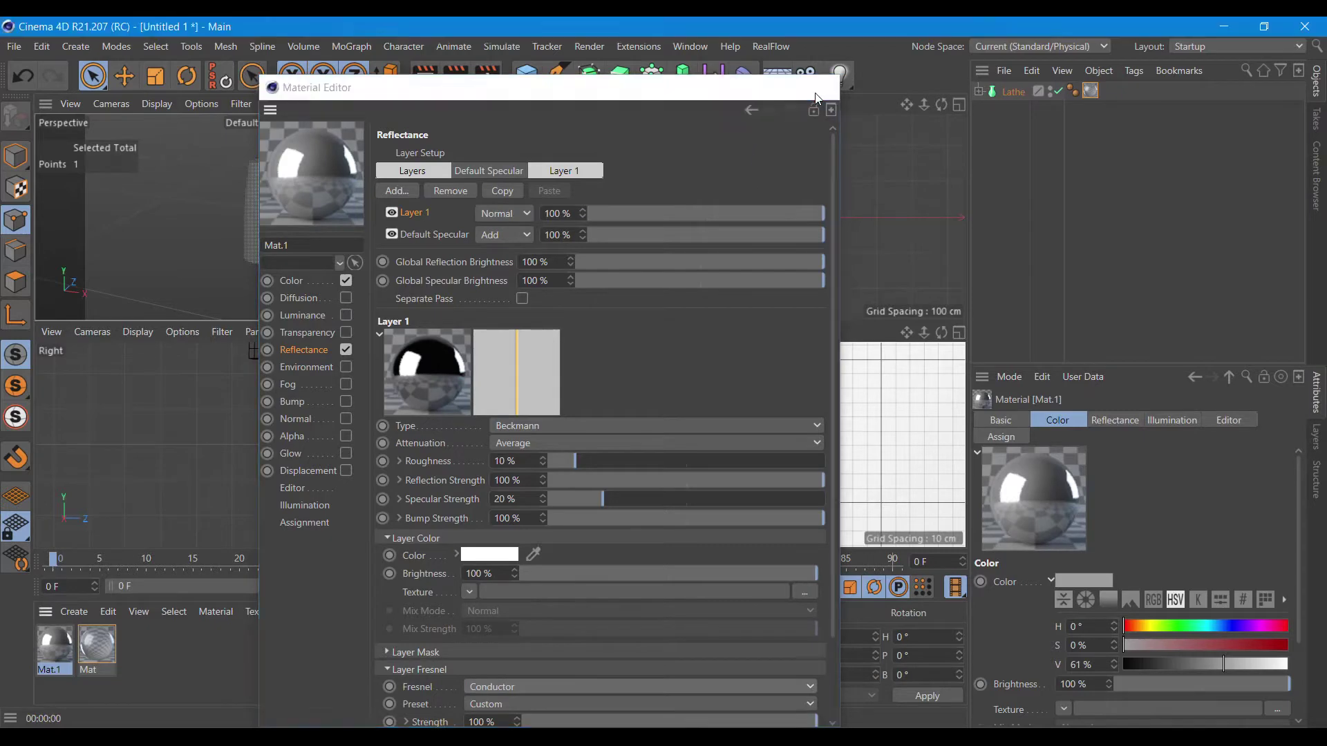
{"action": "left_click", "coordinate": [958, 332]}
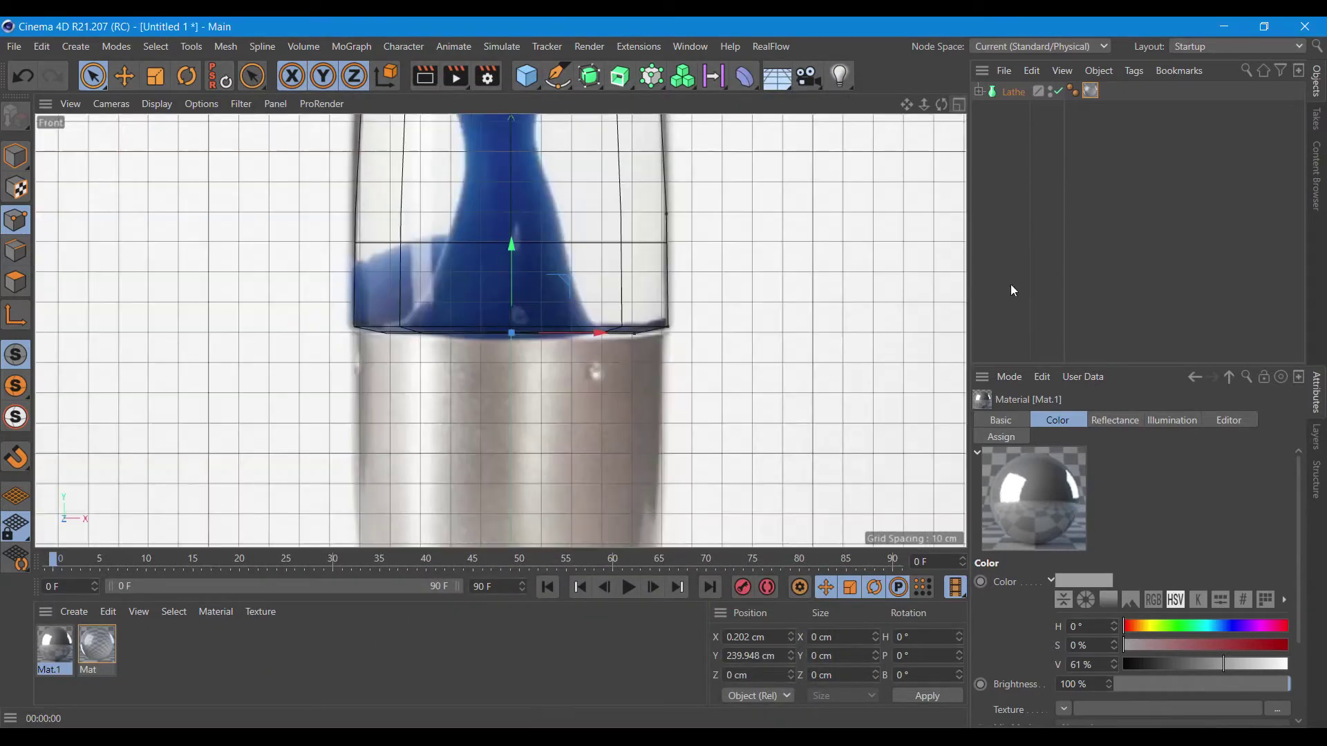
- Deselect the Lathe and frame the lamp's silver cap in the Front view
{"action": "left_click", "coordinate": [1104, 201]}
{"action": "scroll", "coordinate": [672, 184], "scroll_direction": "down", "scroll_amount": 2}
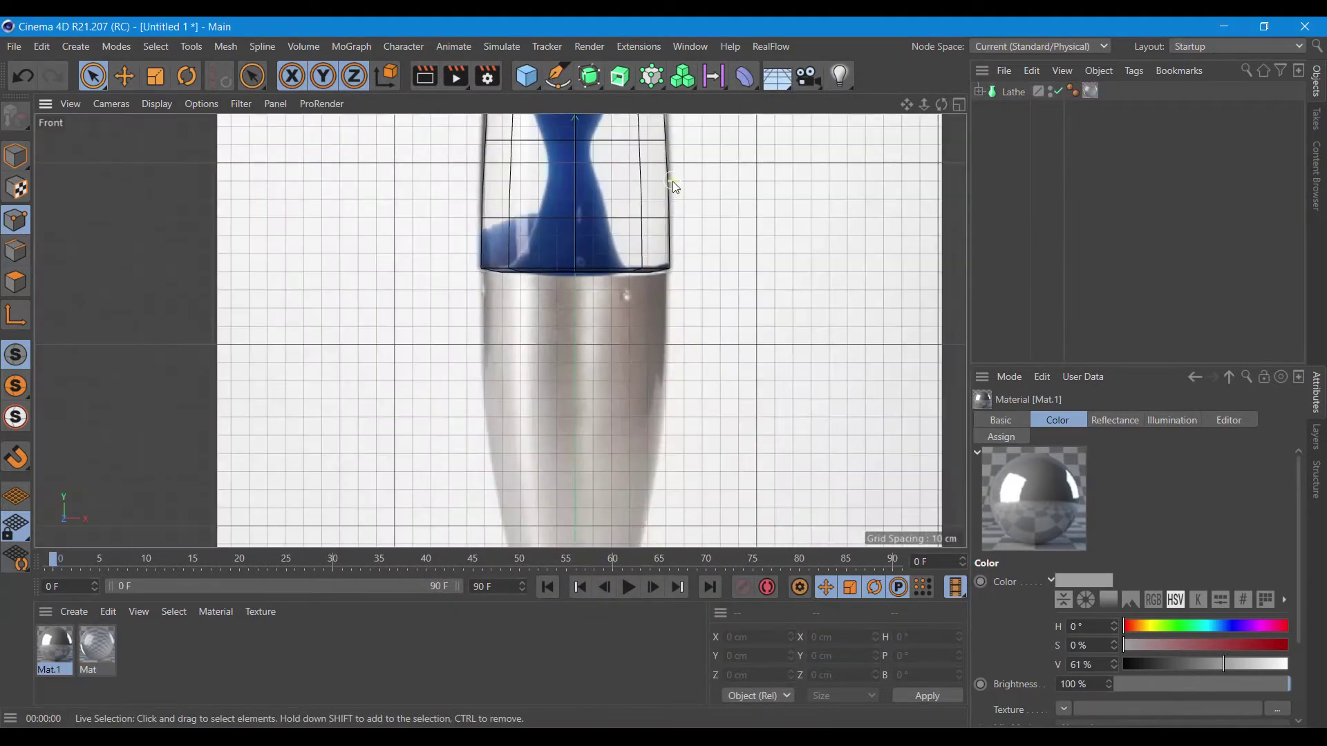
{"action": "left_click_drag", "start_coordinate": [906, 104], "coordinate": [751, 117]}
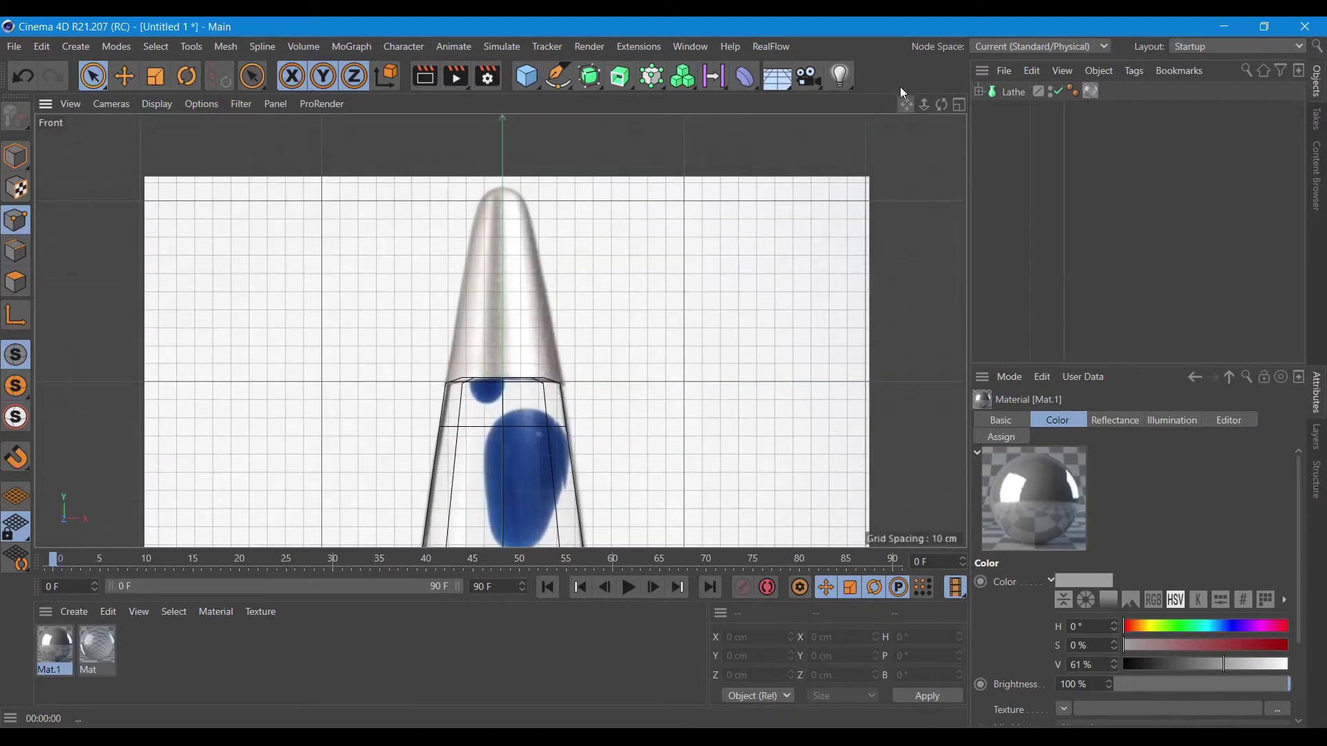
{"action": "left_click", "coordinate": [560, 79]}
{"action": "scroll", "coordinate": [518, 219], "scroll_direction": "up", "scroll_amount": 2}
{"action": "scroll", "coordinate": [517, 207], "scroll_direction": "up", "scroll_amount": 2}
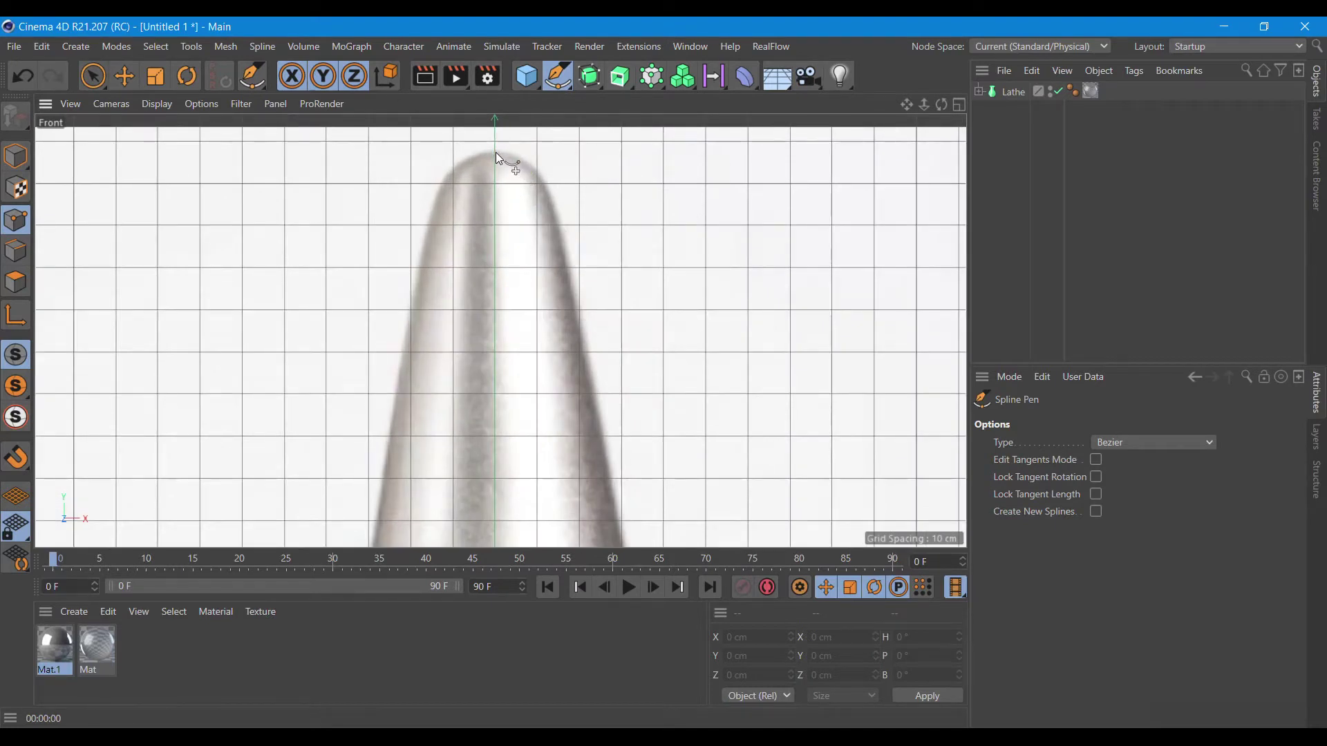
- Trace the cap outline with spline points, redoing the lower corner and making it hard-tangent
{"action": "left_click", "coordinate": [495, 152]}
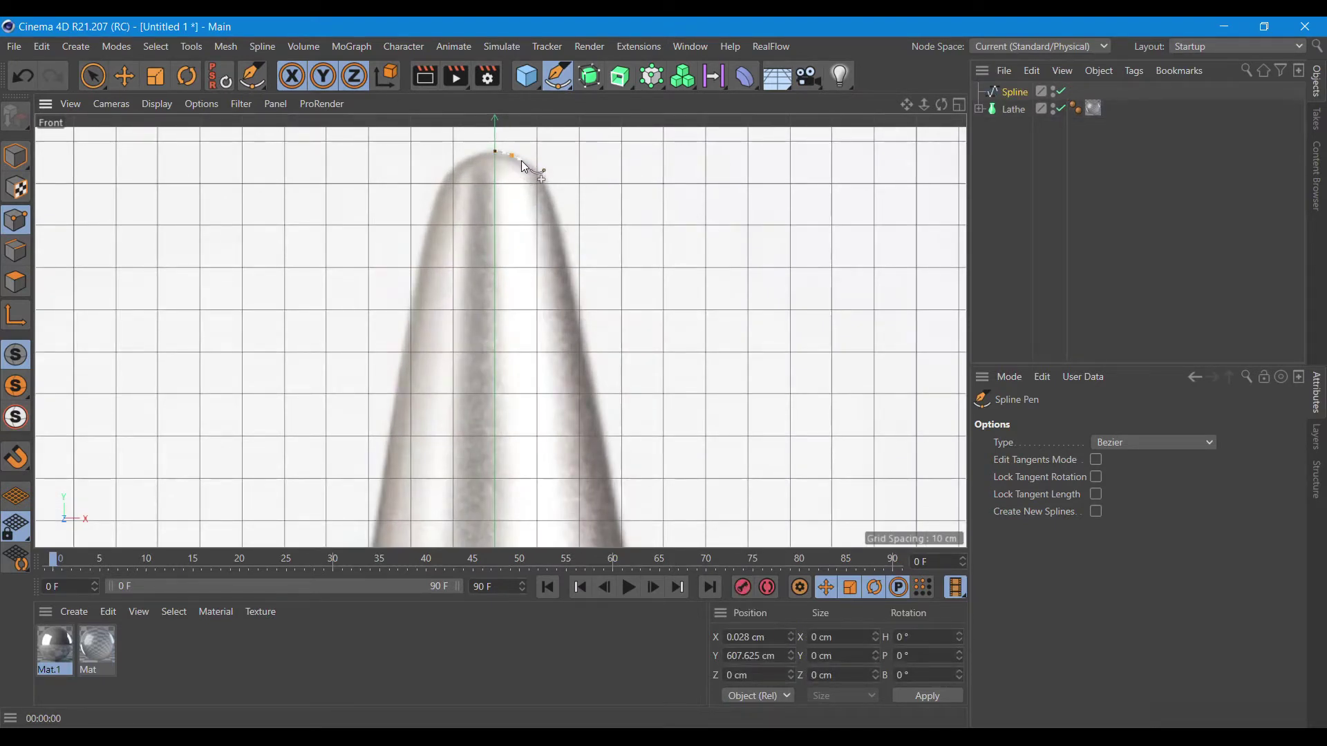
{"action": "left_click", "coordinate": [557, 221]}
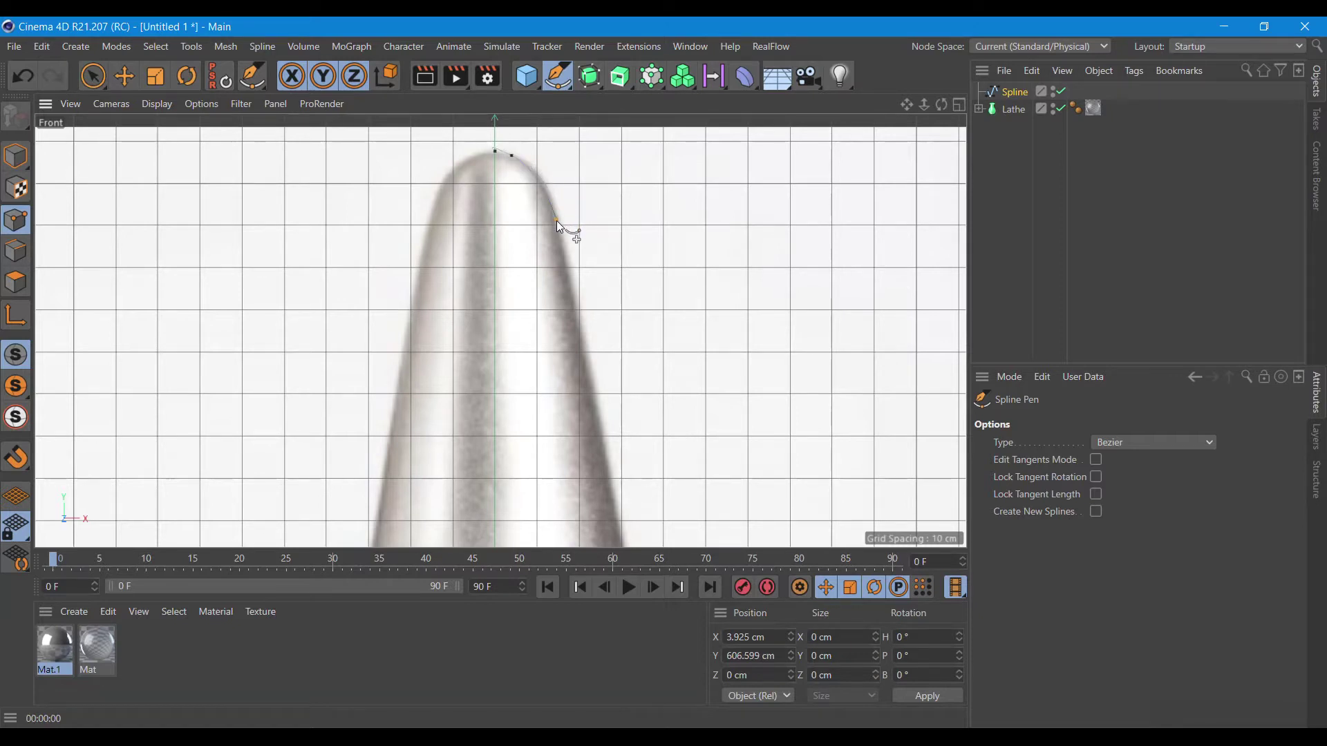
{"action": "left_click", "coordinate": [616, 507]}
{"action": "left_click_drag", "start_coordinate": [906, 104], "coordinate": [909, 116]}
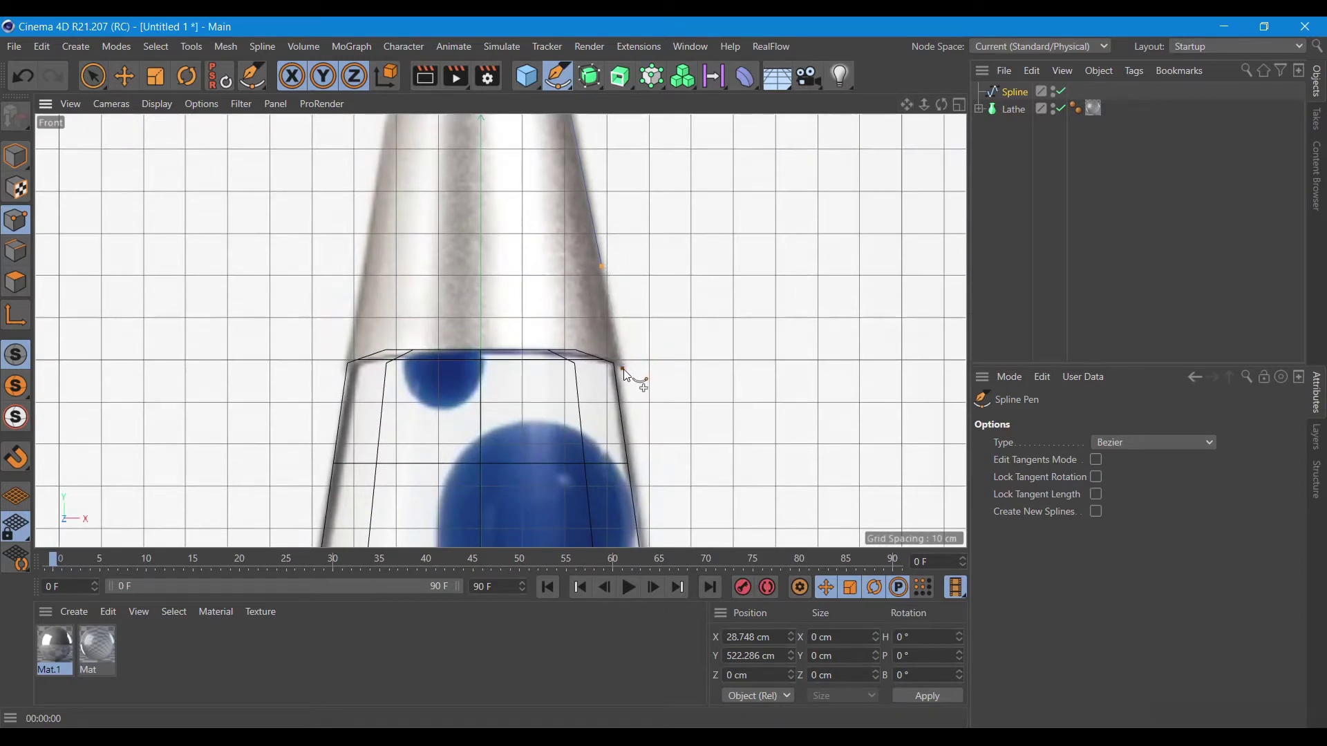
{"action": "left_click", "coordinate": [621, 365]}
{"action": "left_click", "coordinate": [24, 76]}
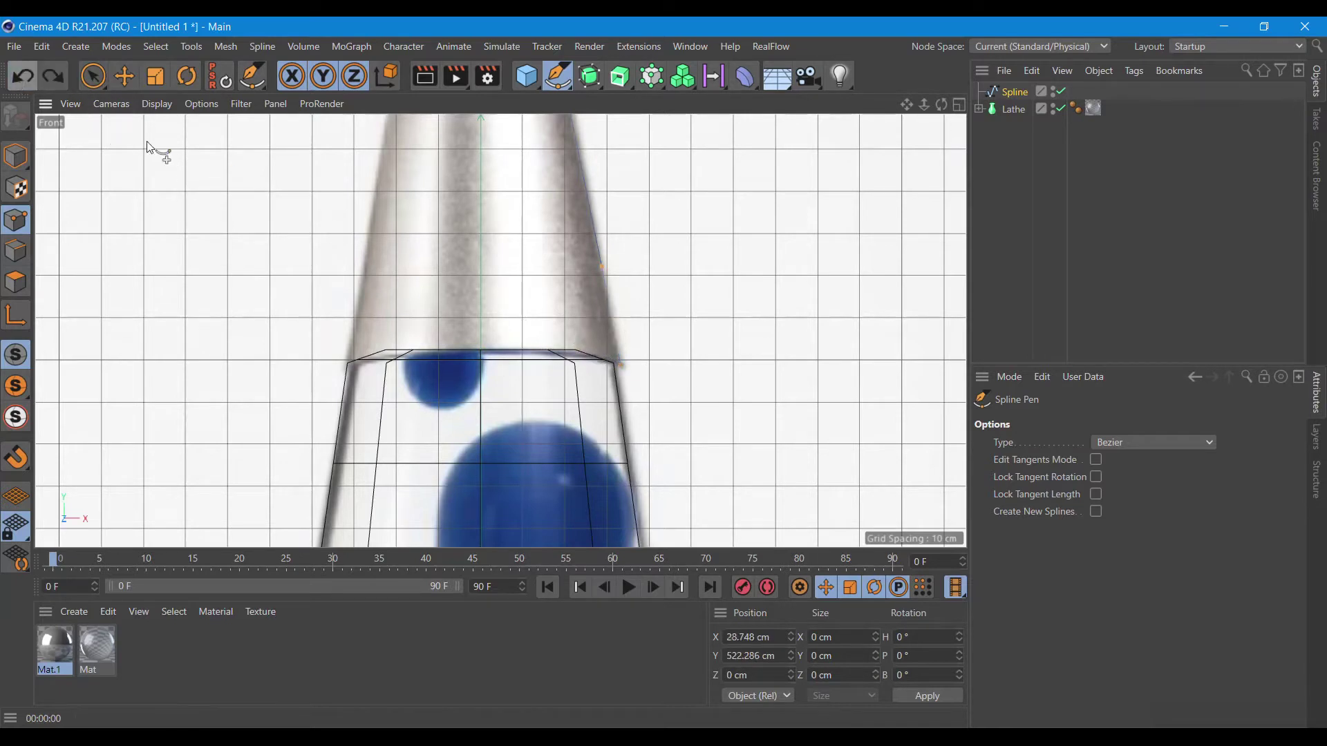
{"action": "left_click", "coordinate": [619, 361]}
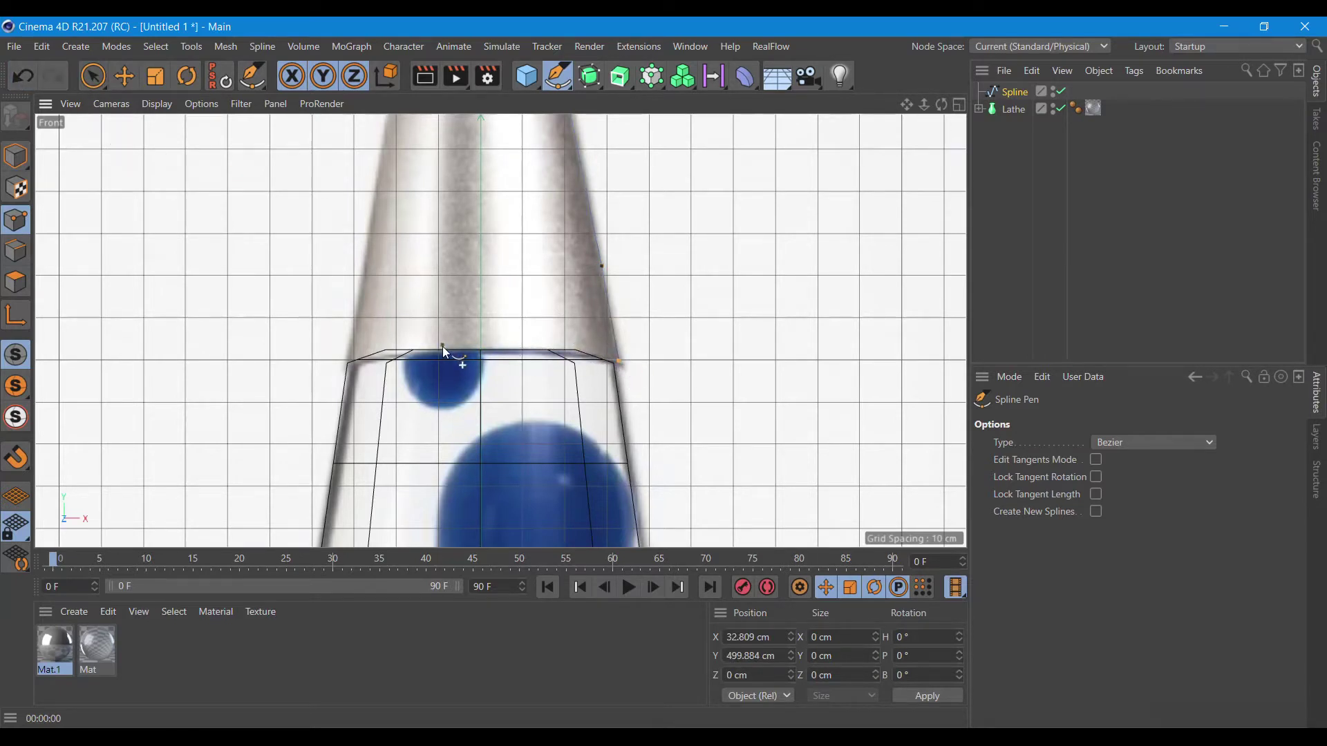
{"action": "left_click", "coordinate": [482, 355]}
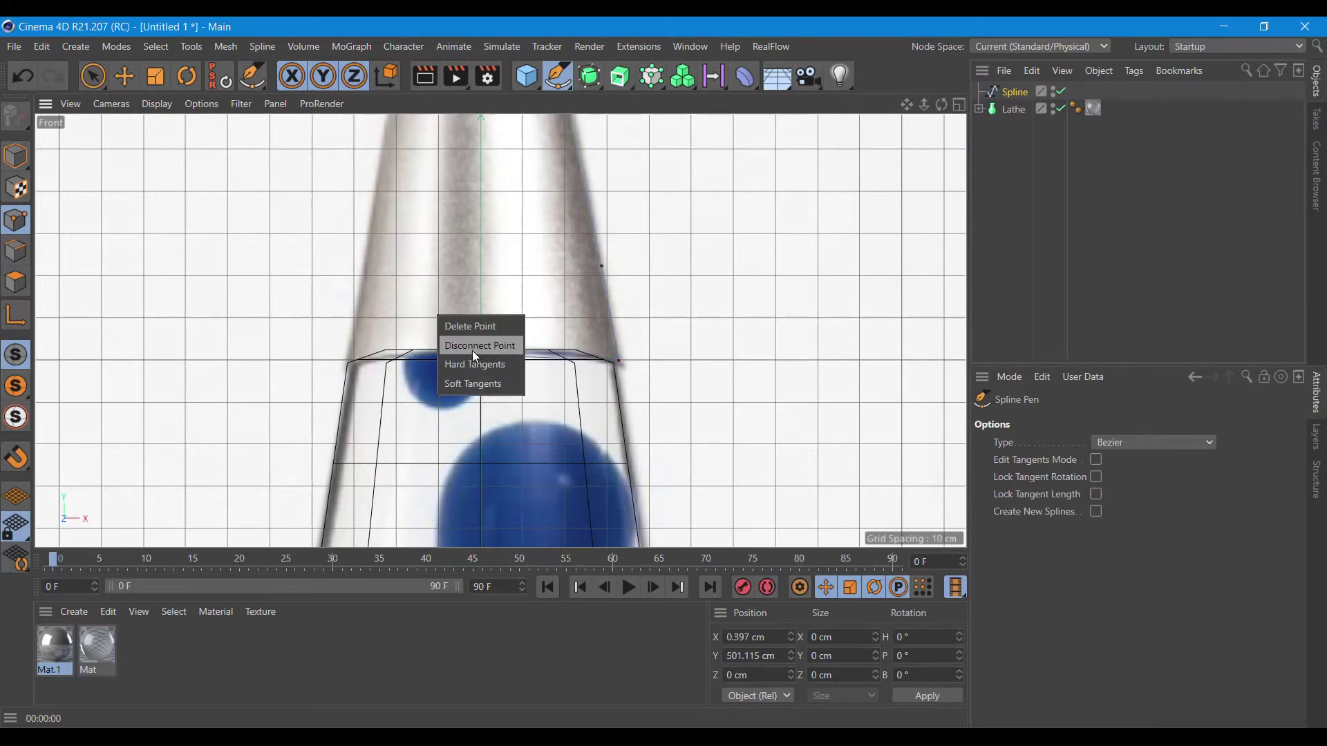
{"action": "left_click", "coordinate": [476, 362]}
{"action": "left_click", "coordinate": [957, 107]}
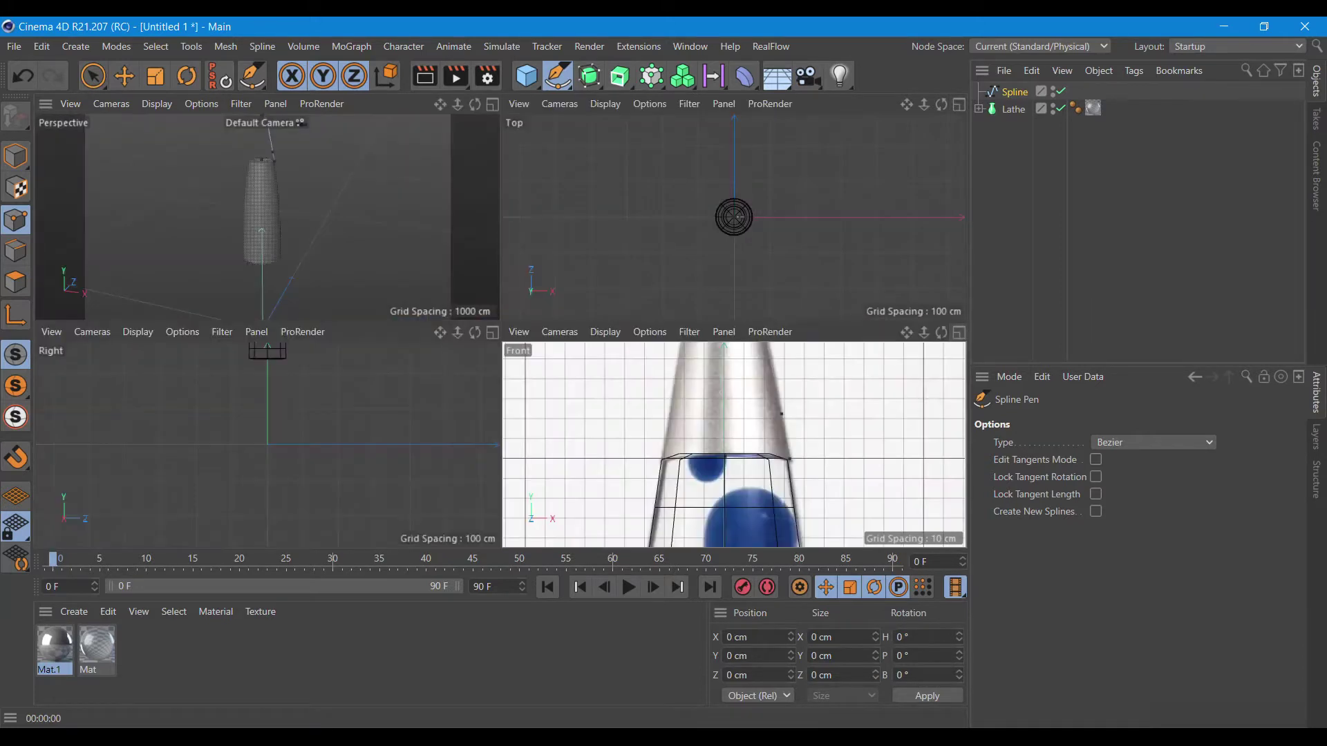
{"action": "left_click", "coordinate": [491, 105]}
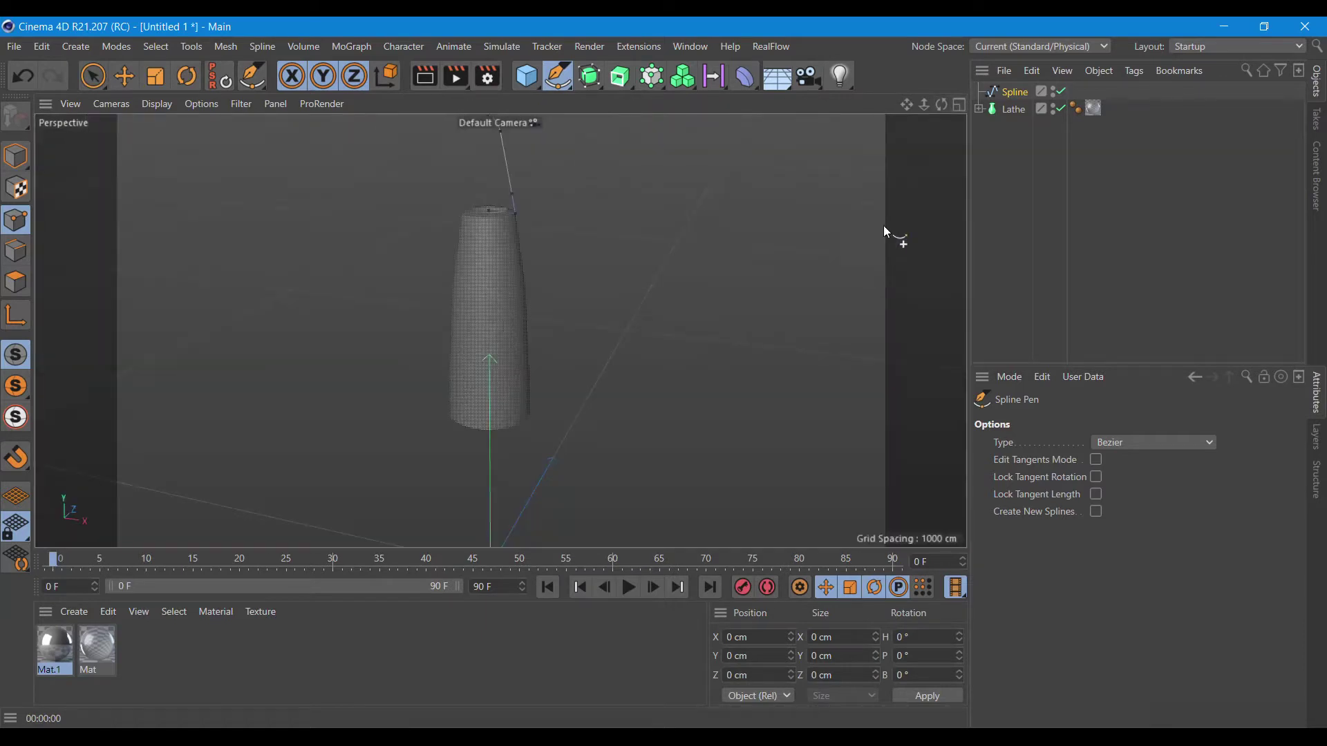
- Lathe the cap spline into Lathe.1 and apply Mat.1 to it
{"action": "left_click_drag", "start_coordinate": [907, 105], "coordinate": [906, 102]}
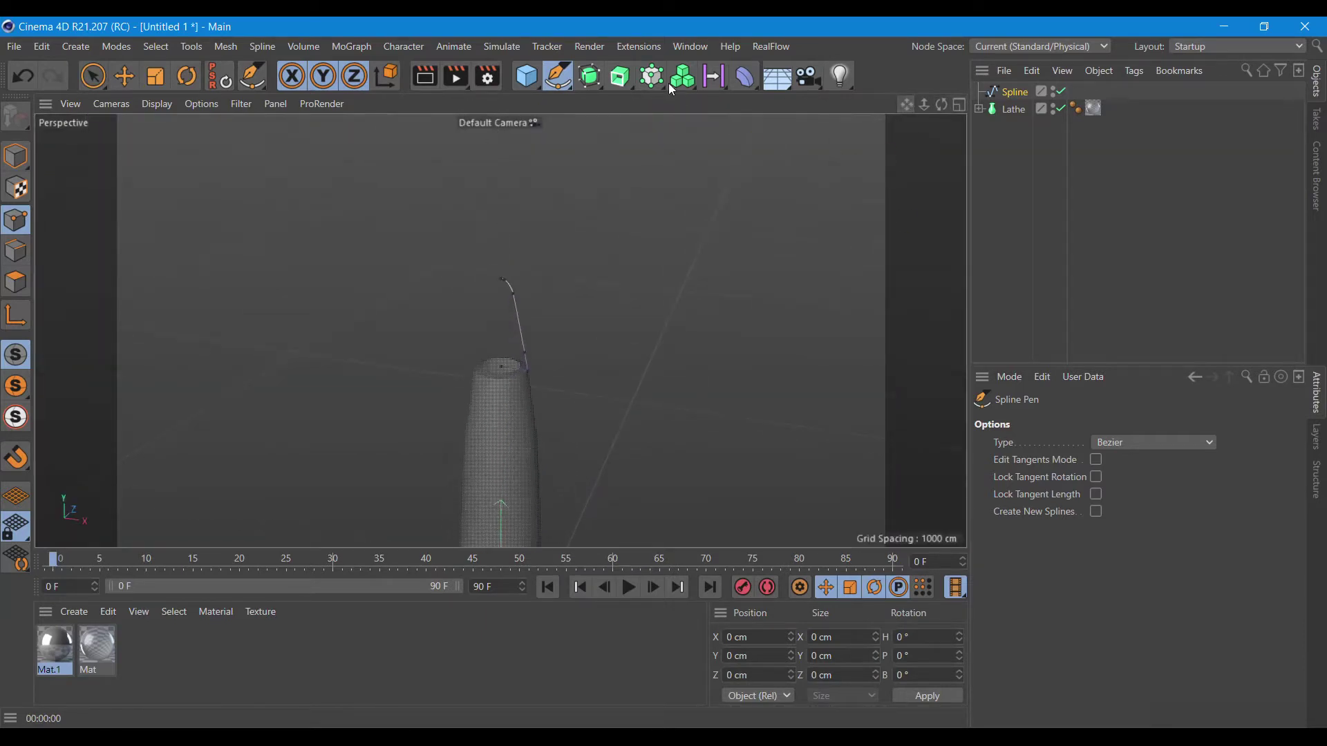
{"action": "mouse_move", "coordinate": [611, 81]}
{"action": "left_mouse_down"}
{"action": "mouse_move", "coordinate": [650, 172]}
{"action": "mouse_move", "coordinate": [681, 131]}
{"action": "left_mouse_up"}
{"action": "left_click_drag", "start_coordinate": [1010, 110], "coordinate": [1024, 92]}
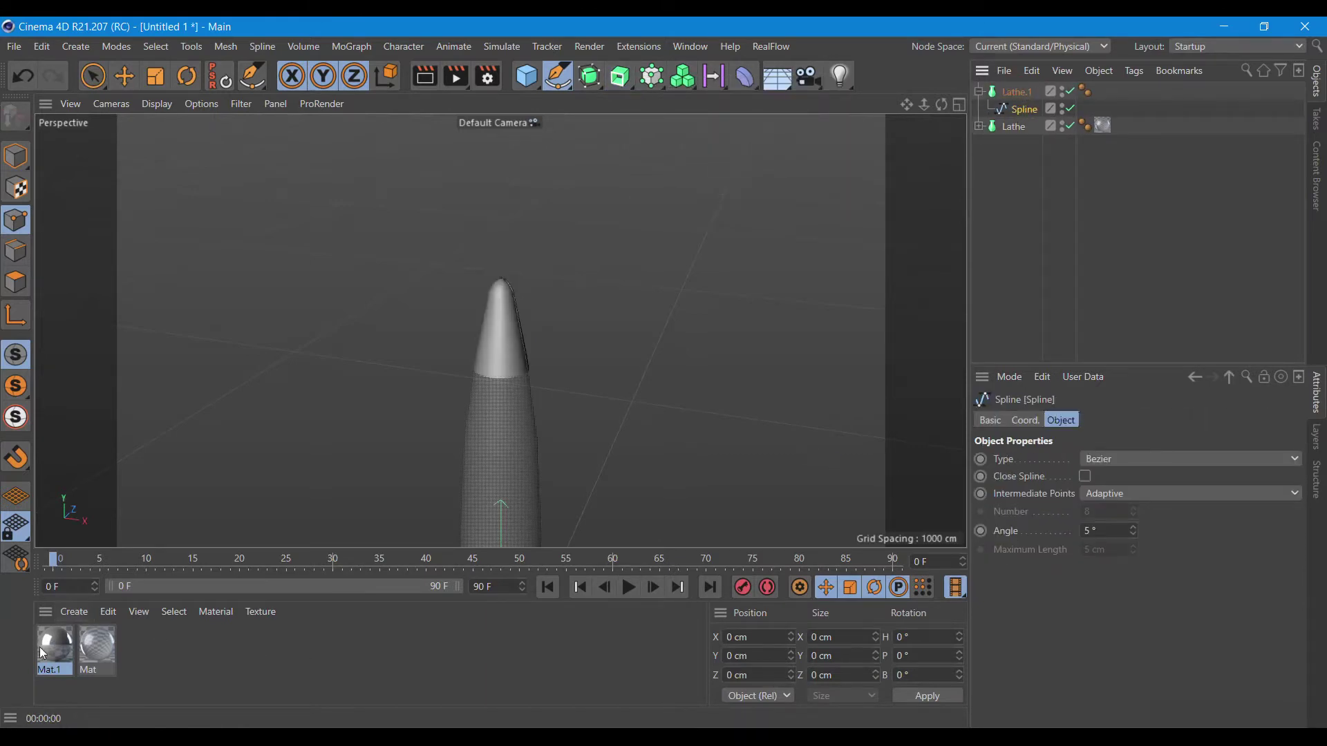
{"action": "left_click_drag", "start_coordinate": [372, 468], "coordinate": [1022, 92]}
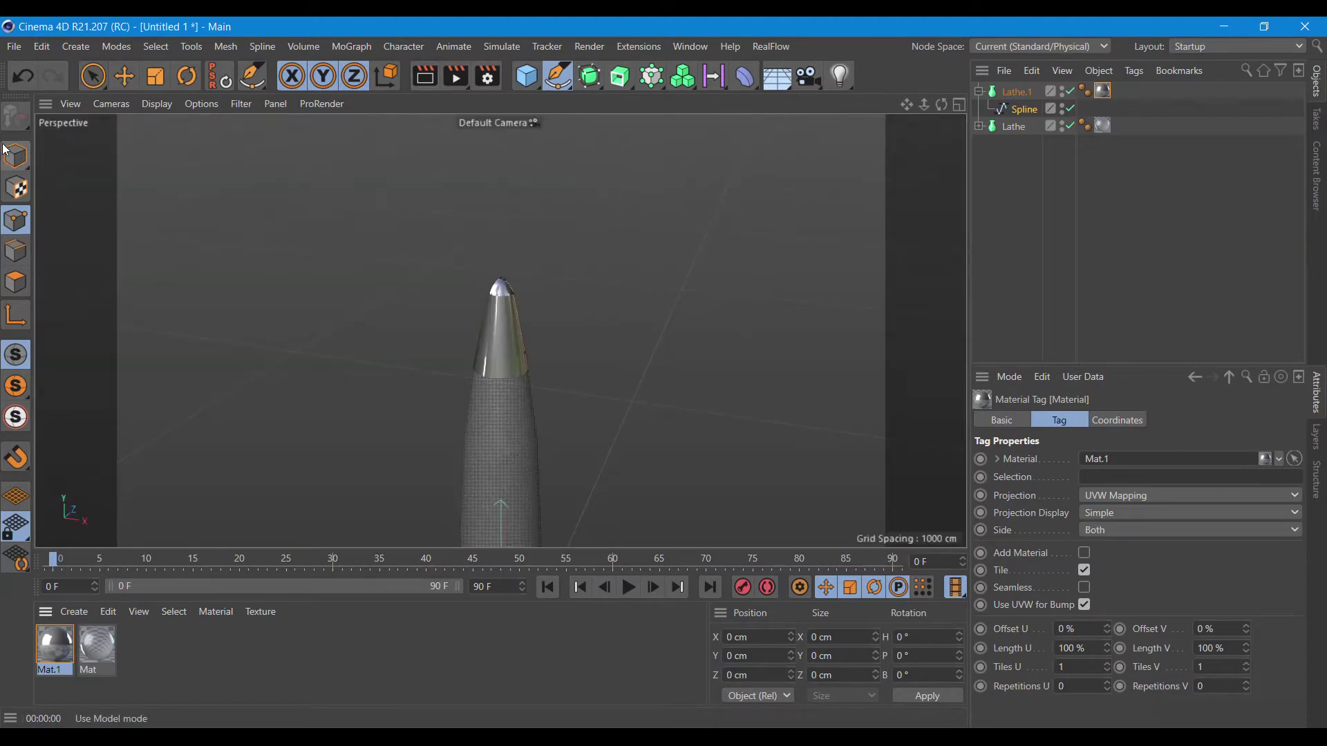
- Set the cap spline's intermediate points to Natural with 8 points
{"action": "left_click", "coordinate": [15, 155]}
{"action": "left_click", "coordinate": [424, 76]}
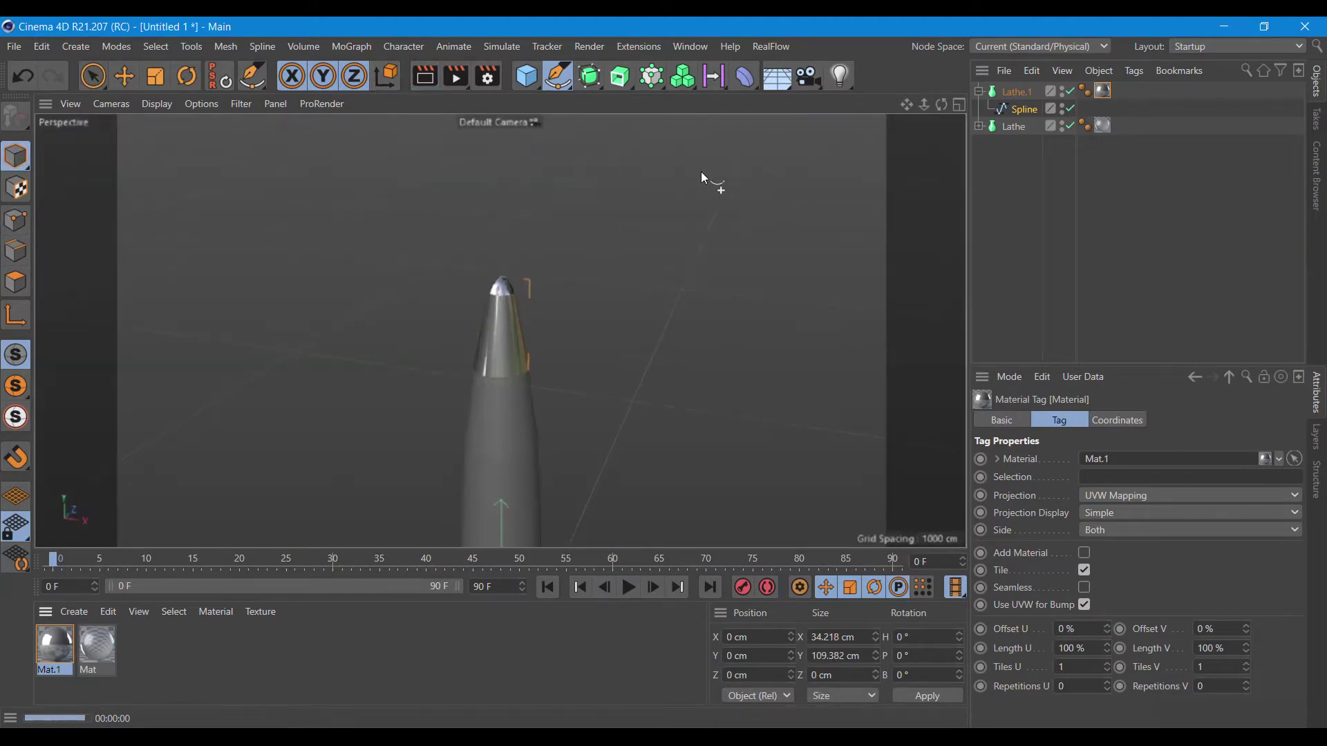
{"action": "left_click", "coordinate": [1019, 109]}
{"action": "left_click", "coordinate": [1114, 493]}
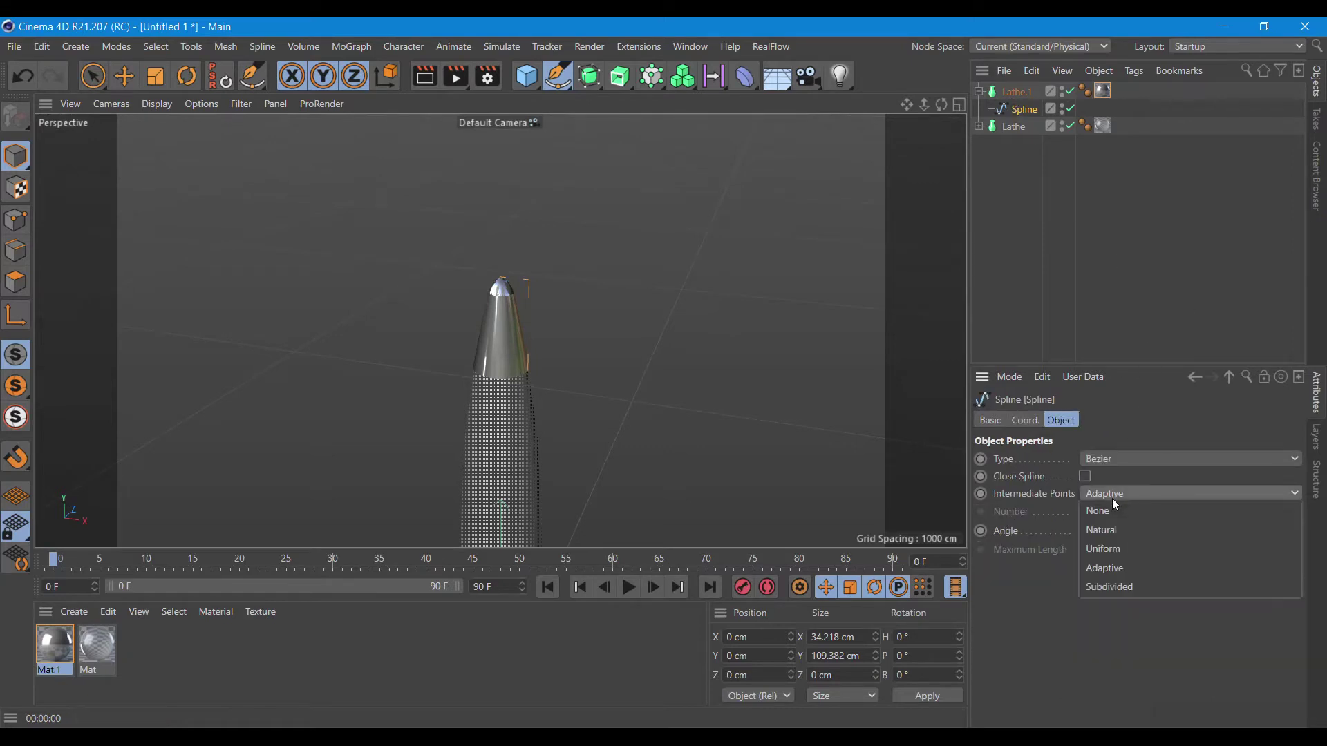
{"action": "left_click", "coordinate": [1112, 530]}
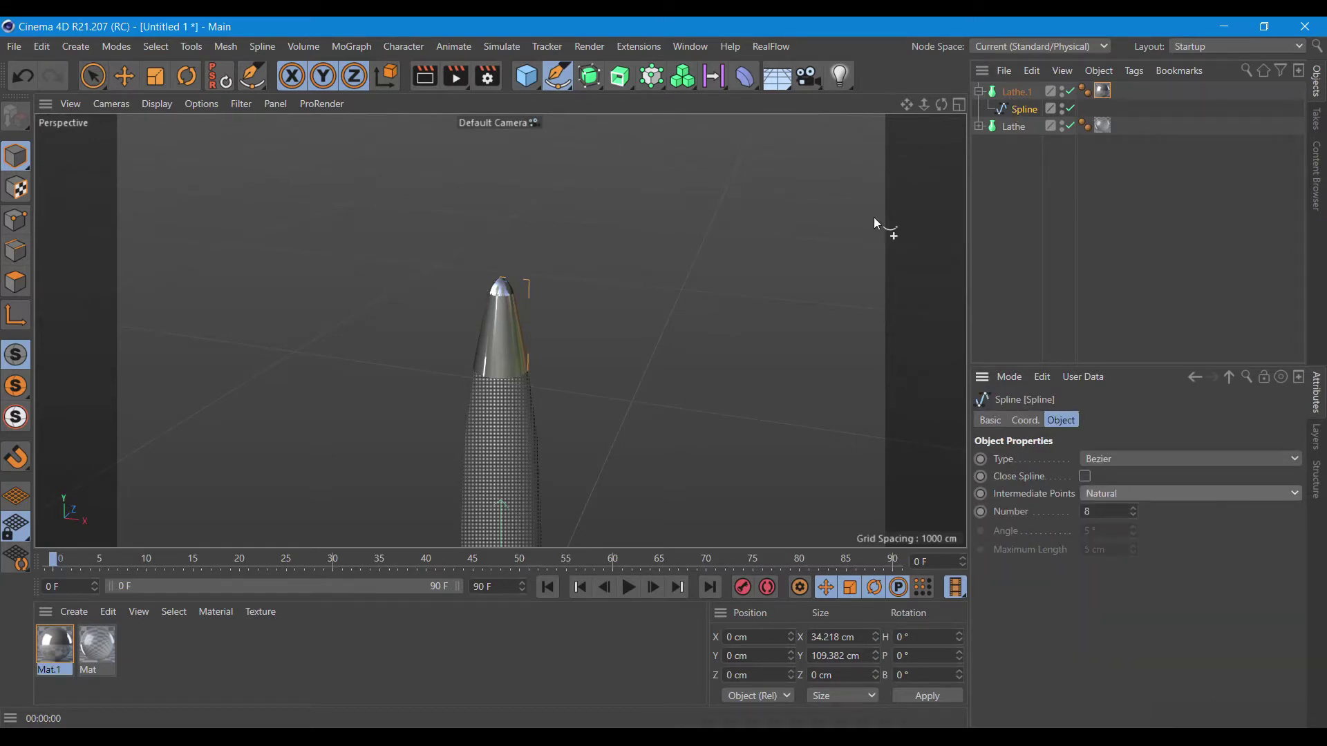
{"action": "left_click", "coordinate": [958, 105]}
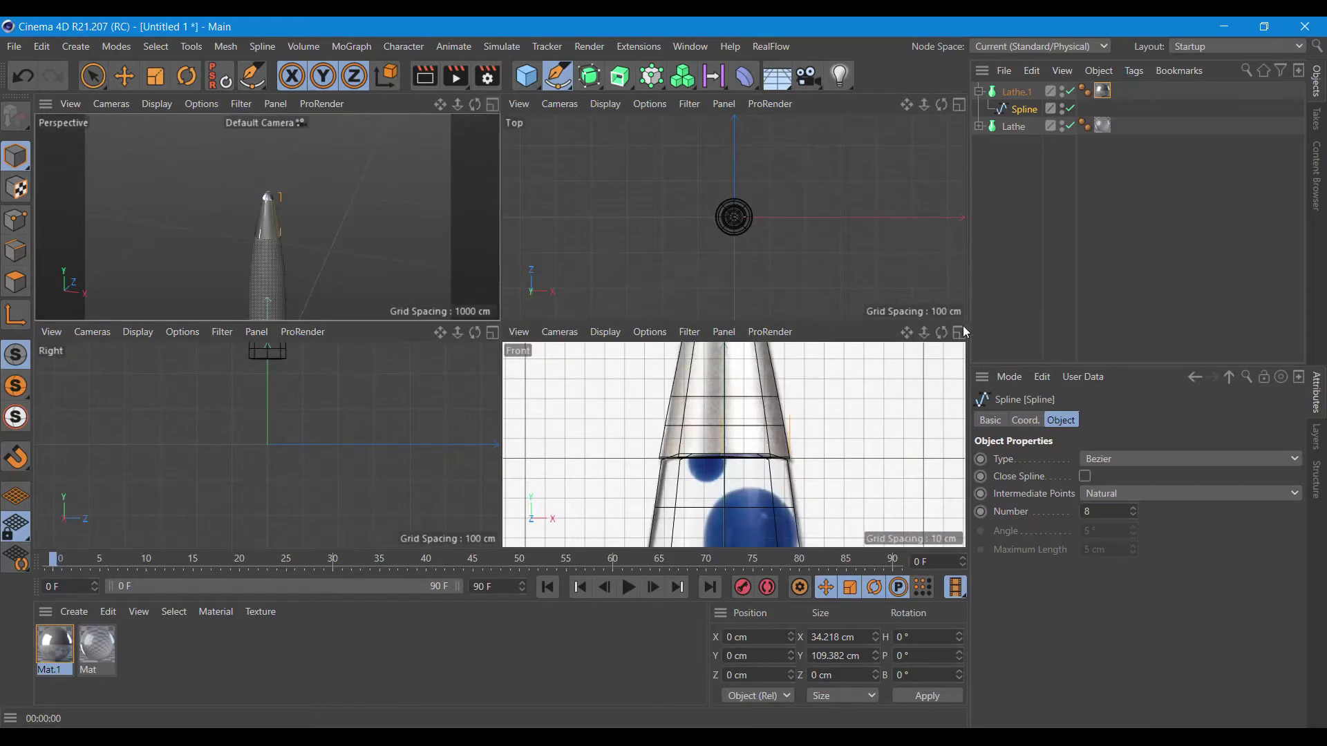
- Maximize the Front view, collapse Lathe.1, and frame the lamp's metal base
{"action": "left_click", "coordinate": [959, 332]}
{"action": "left_click", "coordinate": [979, 91]}
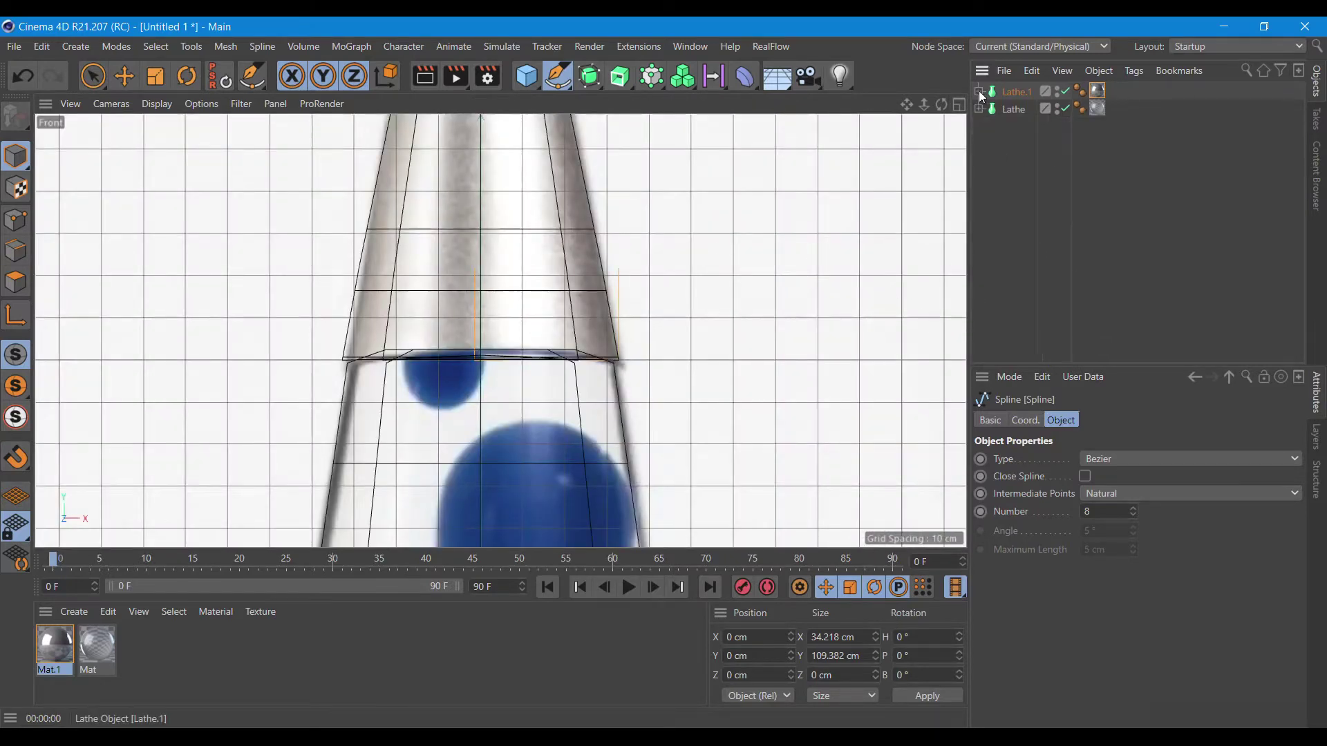
{"action": "left_click", "coordinate": [1023, 184]}
{"action": "scroll", "coordinate": [694, 257], "scroll_direction": "down", "scroll_amount": 2}
{"action": "scroll", "coordinate": [693, 256], "scroll_direction": "down", "scroll_amount": 2}
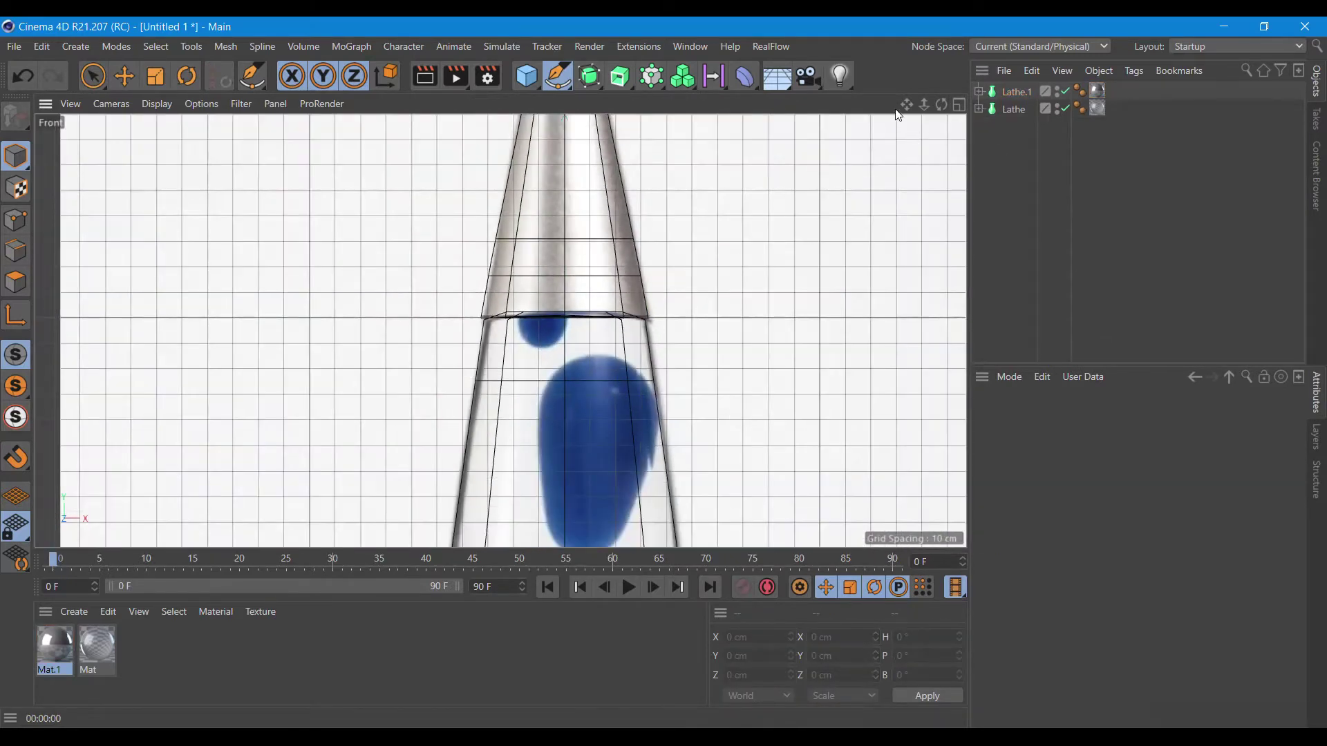
{"action": "left_click_drag", "start_coordinate": [906, 104], "coordinate": [833, 42]}
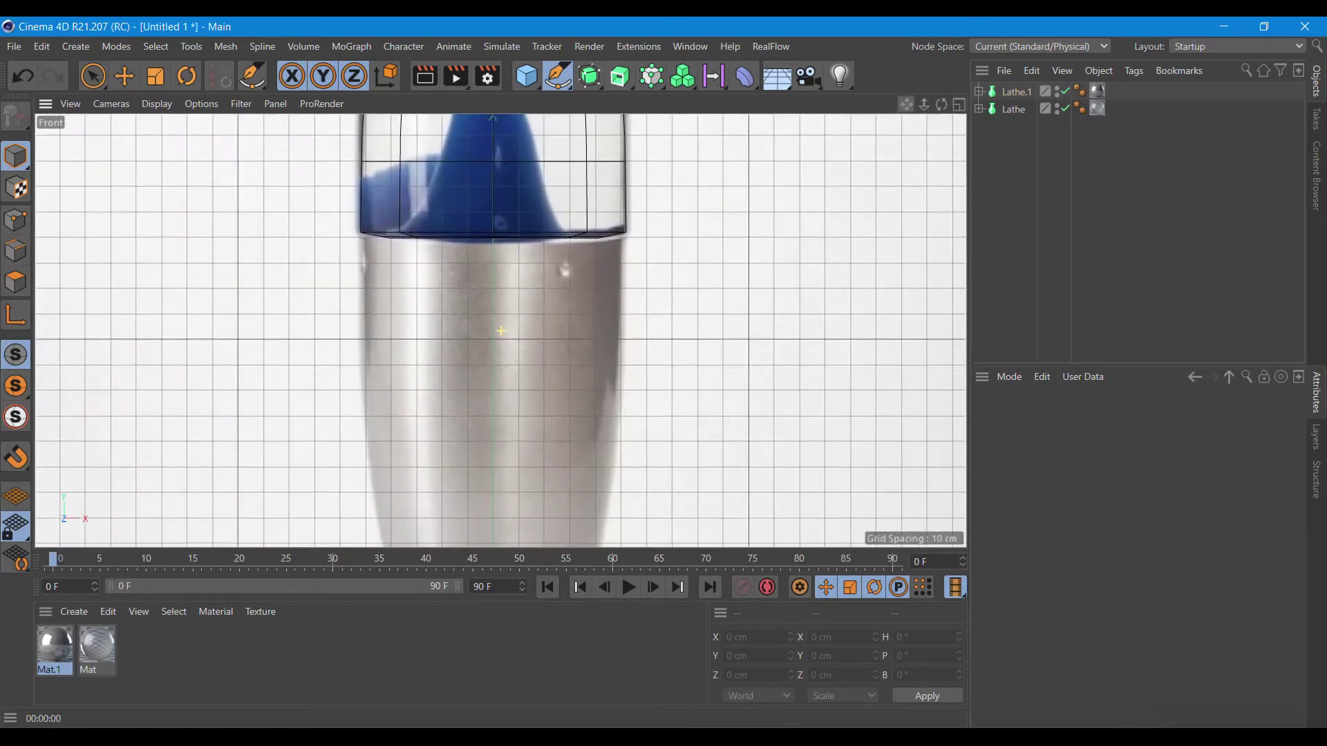
{"action": "left_click_drag", "start_coordinate": [906, 104], "coordinate": [906, 52]}
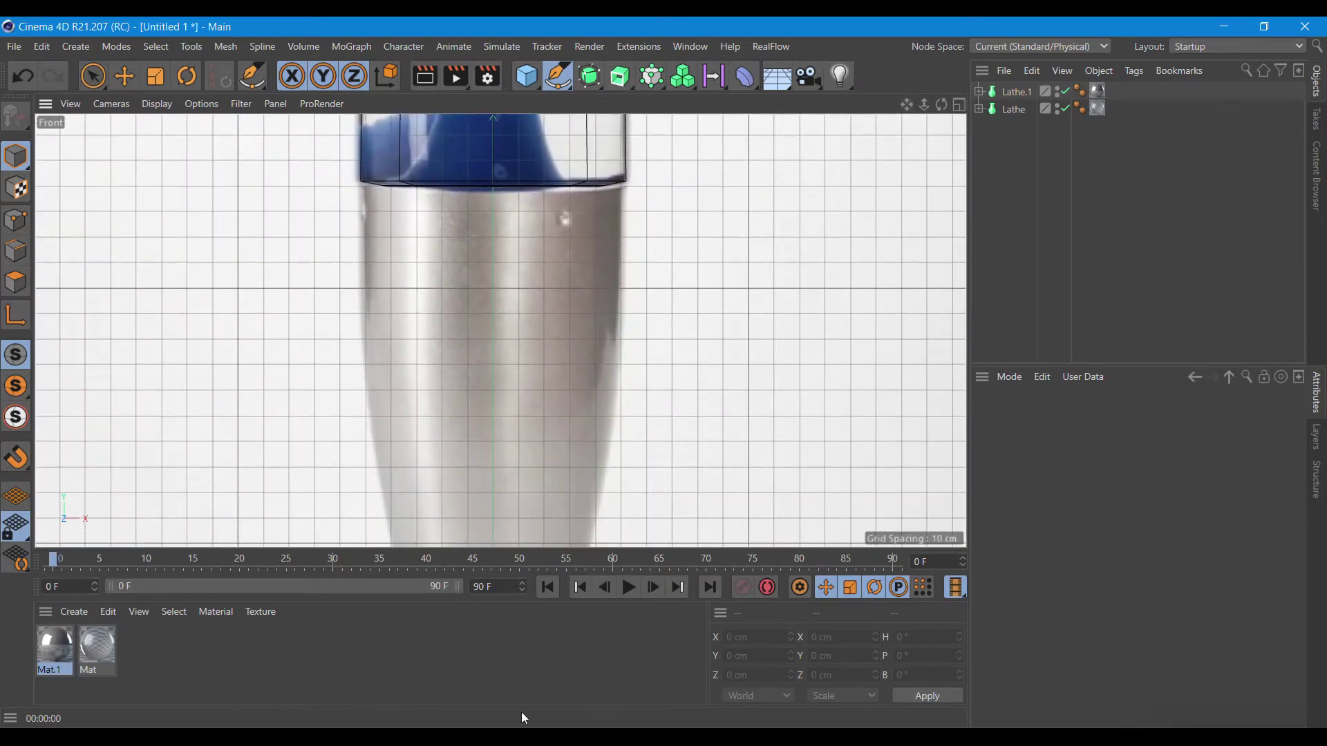
- Trace the base's side with spline points down to the flared foot's edge
{"action": "left_click", "coordinate": [492, 190]}
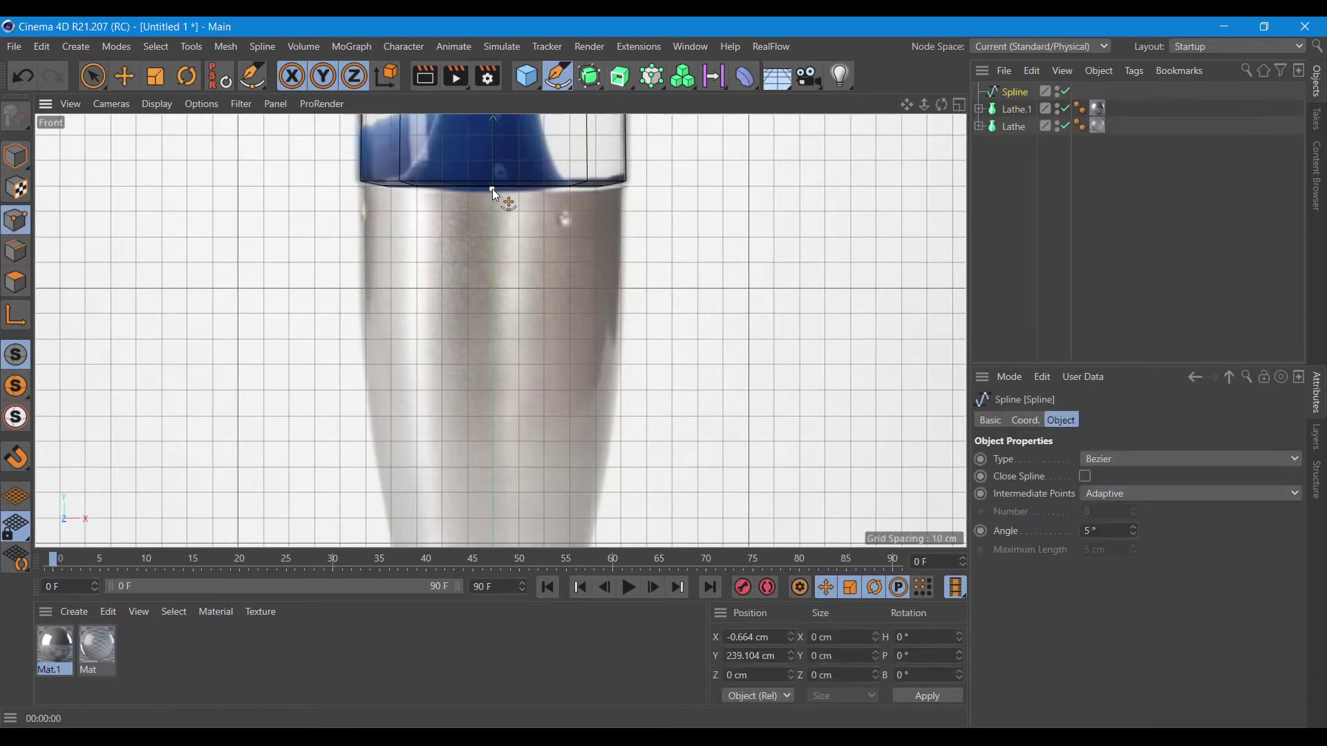
{"action": "left_click", "coordinate": [624, 189]}
{"action": "left_click", "coordinate": [622, 313]}
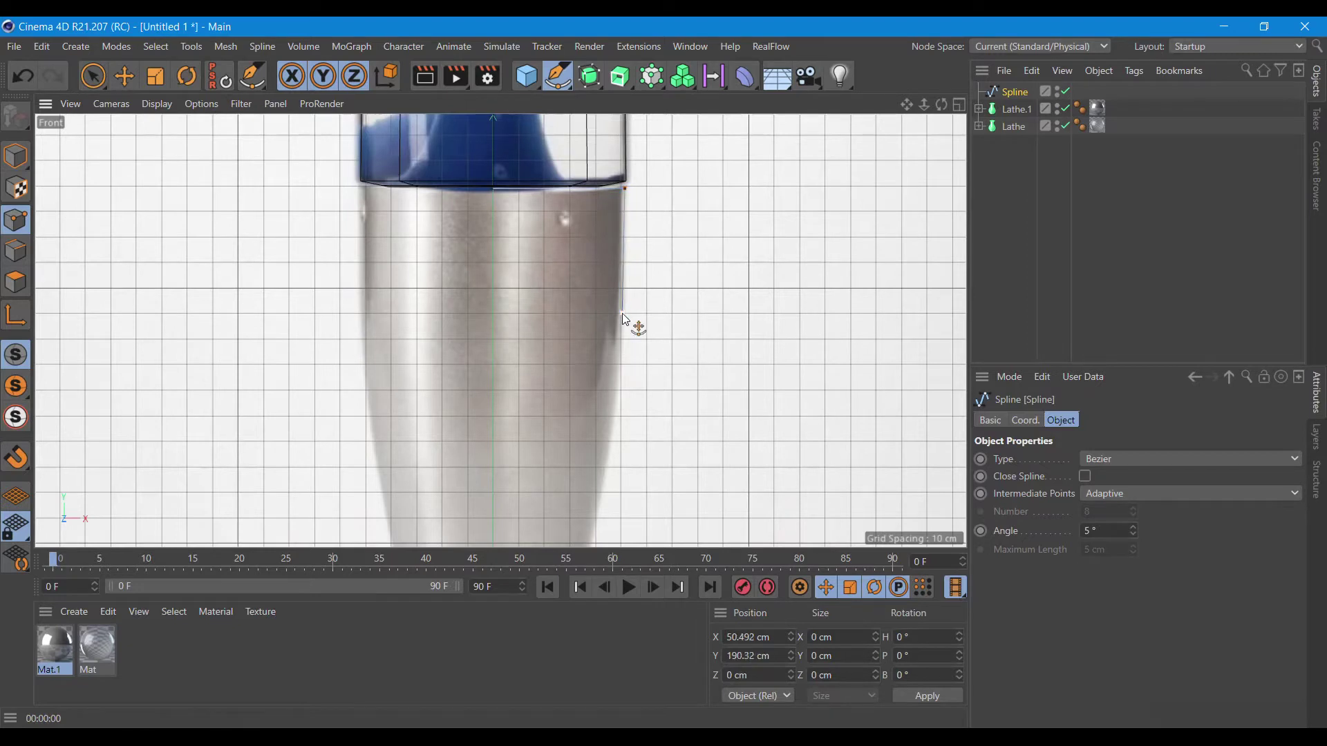
{"action": "middle_click_drag", "start_coordinate": [760, 276], "coordinate": [704, 185], "text": "alt"}
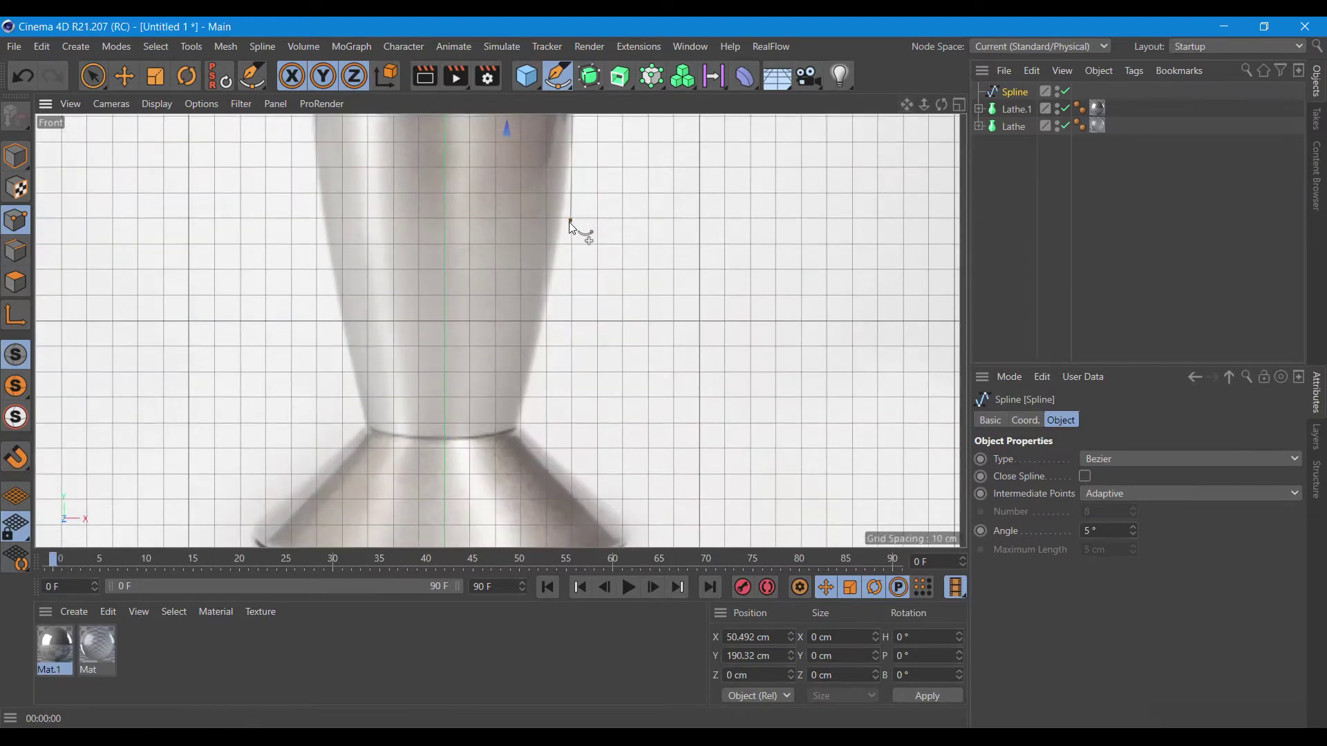
{"action": "left_click_drag", "start_coordinate": [566, 221], "coordinate": [560, 213]}
{"action": "left_click", "coordinate": [520, 427]}
{"action": "left_click", "coordinate": [570, 471]}
{"action": "left_click_drag", "start_coordinate": [586, 479], "coordinate": [620, 516]}
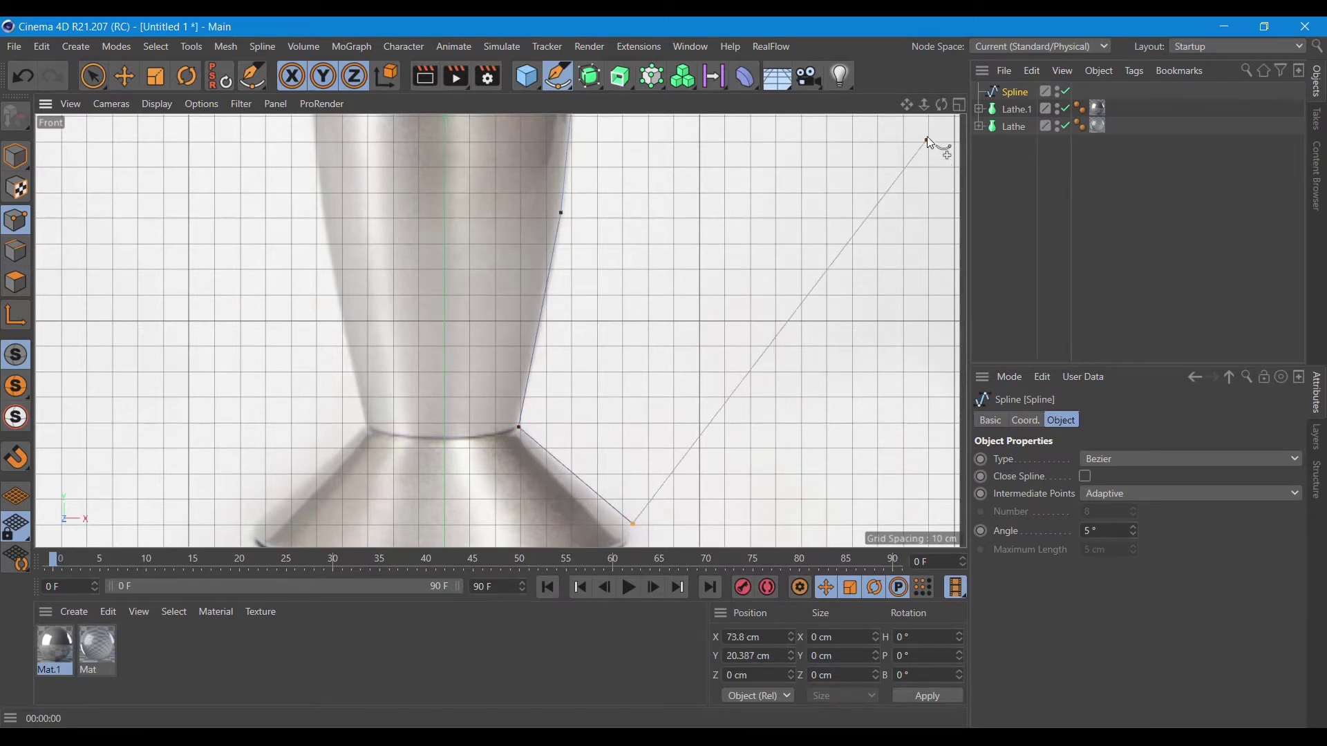
- Finish the base profile at its bottom, remove the extra point, and make the end point hard-tangent
{"action": "left_click_drag", "start_coordinate": [906, 106], "coordinate": [500, 331]}
{"action": "left_click", "coordinate": [646, 258]}
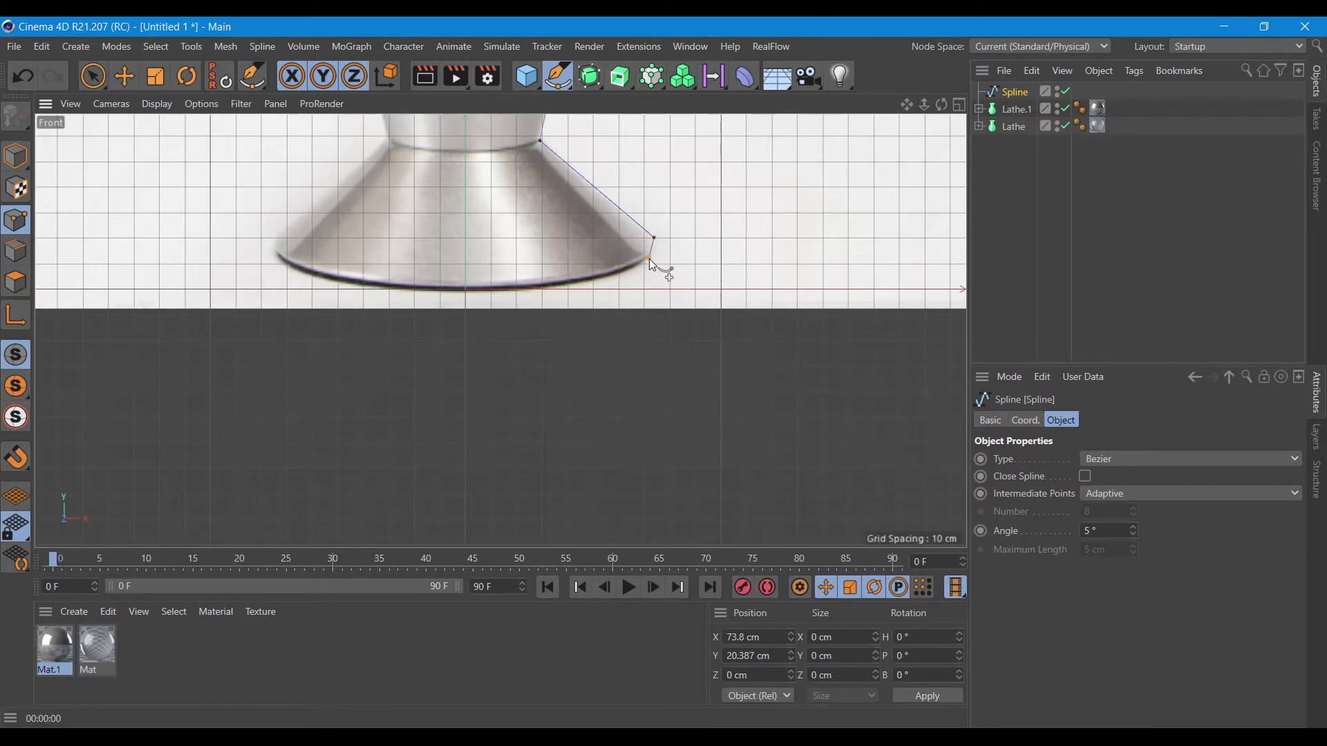
{"action": "left_click", "coordinate": [640, 263]}
{"action": "key", "text": "ctrl+z"}
{"action": "left_click_drag", "start_coordinate": [570, 287], "coordinate": [481, 290]}
{"action": "right_click", "coordinate": [466, 291]}
{"action": "left_click", "coordinate": [460, 282]}
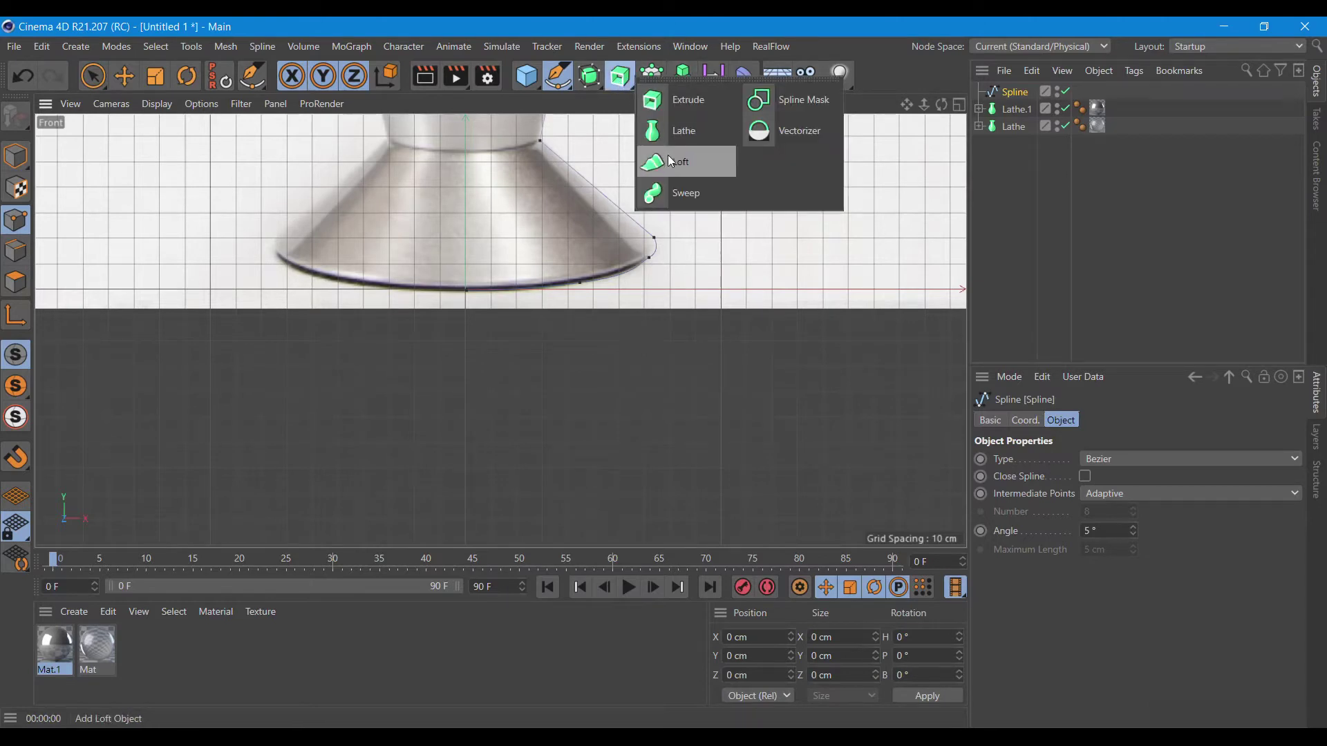
- Lathe the base spline into Lathe.2 and apply Mat.1 to it
{"action": "left_click_drag", "start_coordinate": [620, 84], "coordinate": [682, 131]}
{"action": "left_click_drag", "start_coordinate": [1004, 113], "coordinate": [1014, 92]}
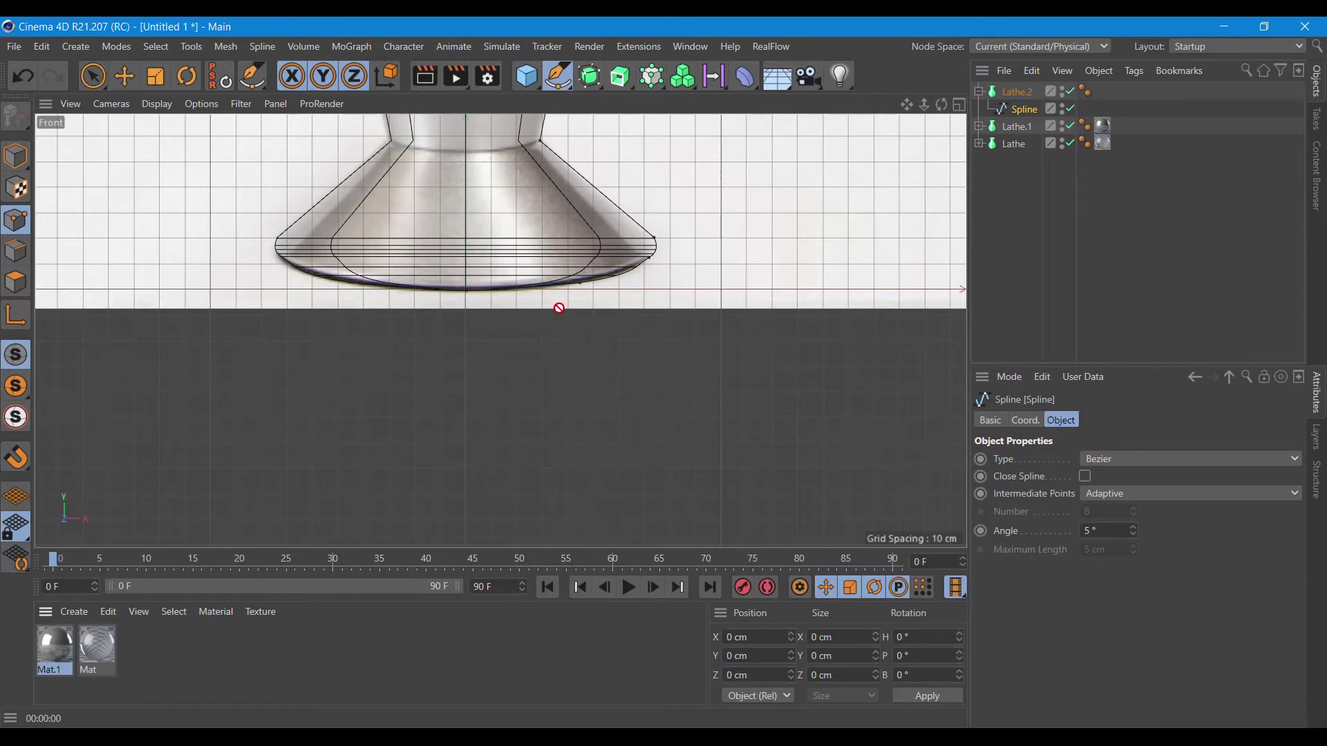
{"action": "left_click_drag", "start_coordinate": [53, 650], "coordinate": [1016, 92]}
- Nudge the Lathe.2 base slightly along Y to about 3.286 cm in the perspective view
{"action": "left_click", "coordinate": [959, 105]}
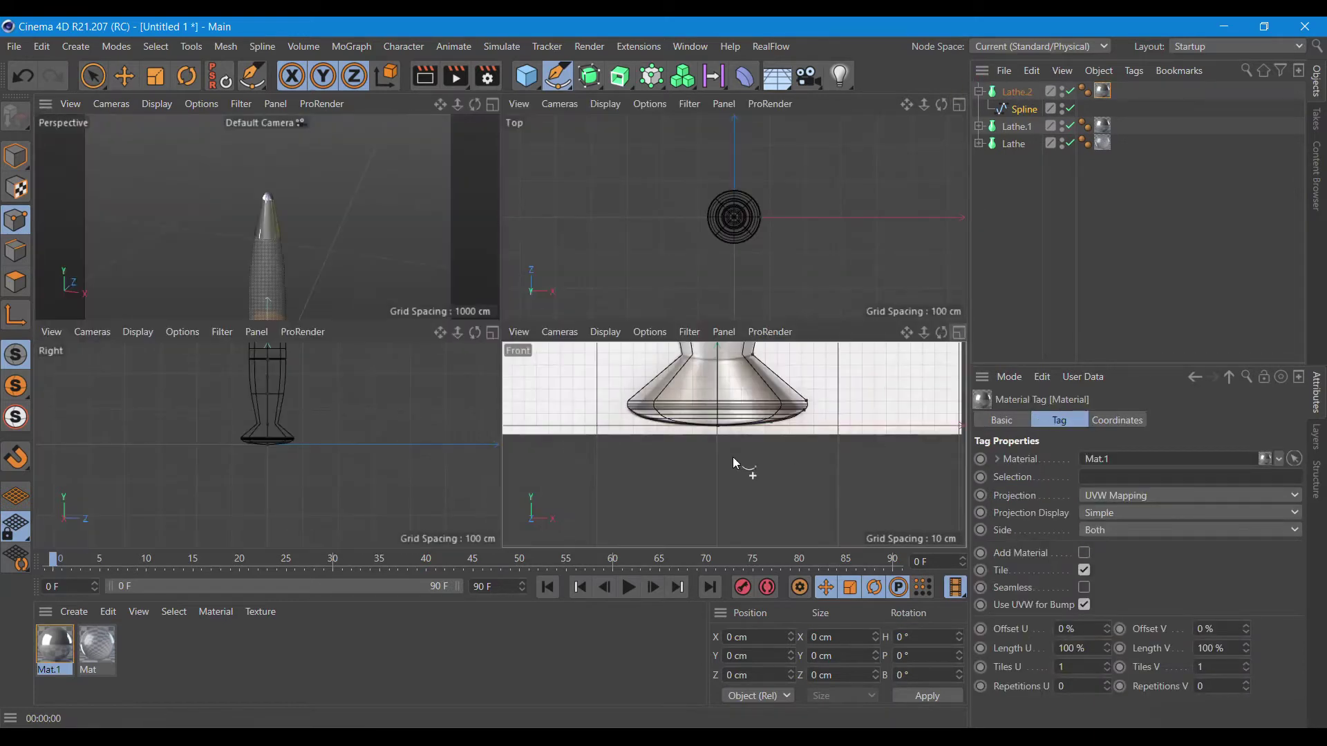
{"action": "left_click", "coordinate": [492, 105]}
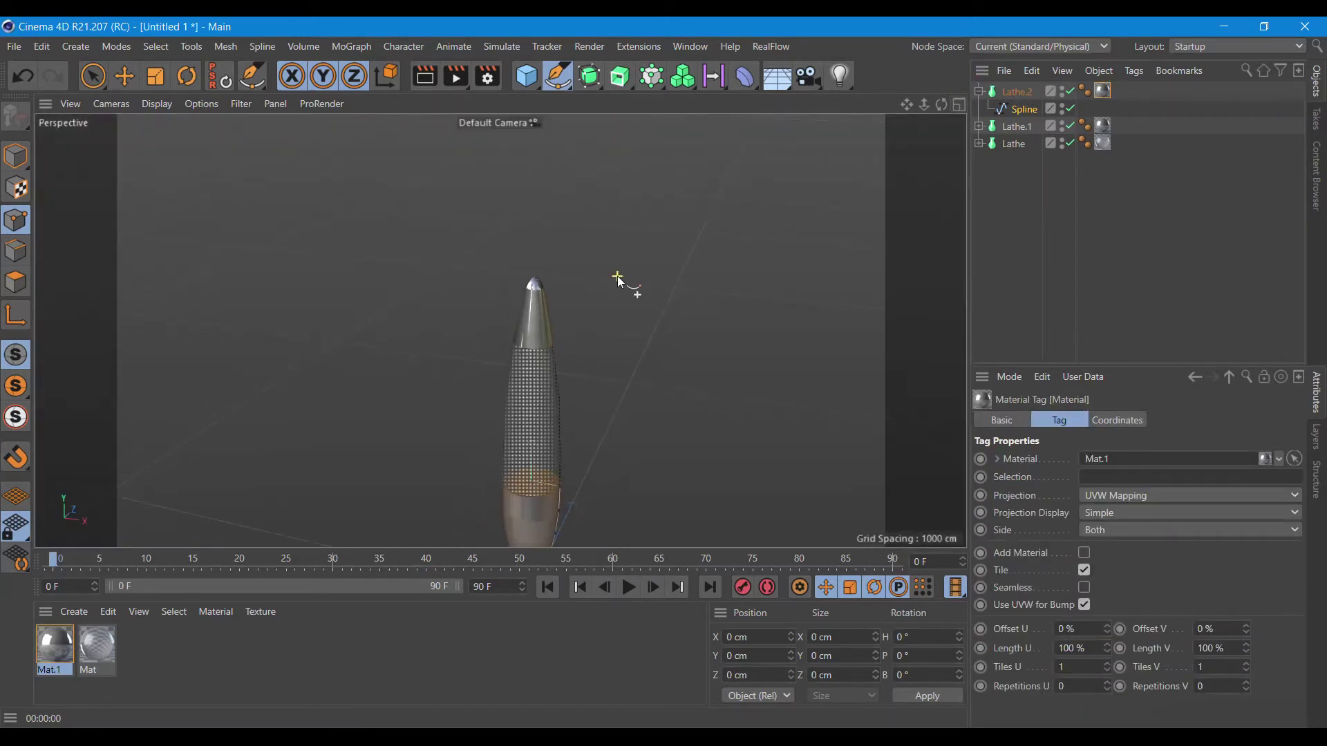
{"action": "scroll", "coordinate": [897, 116], "scroll_direction": "up", "scroll_amount": 5}
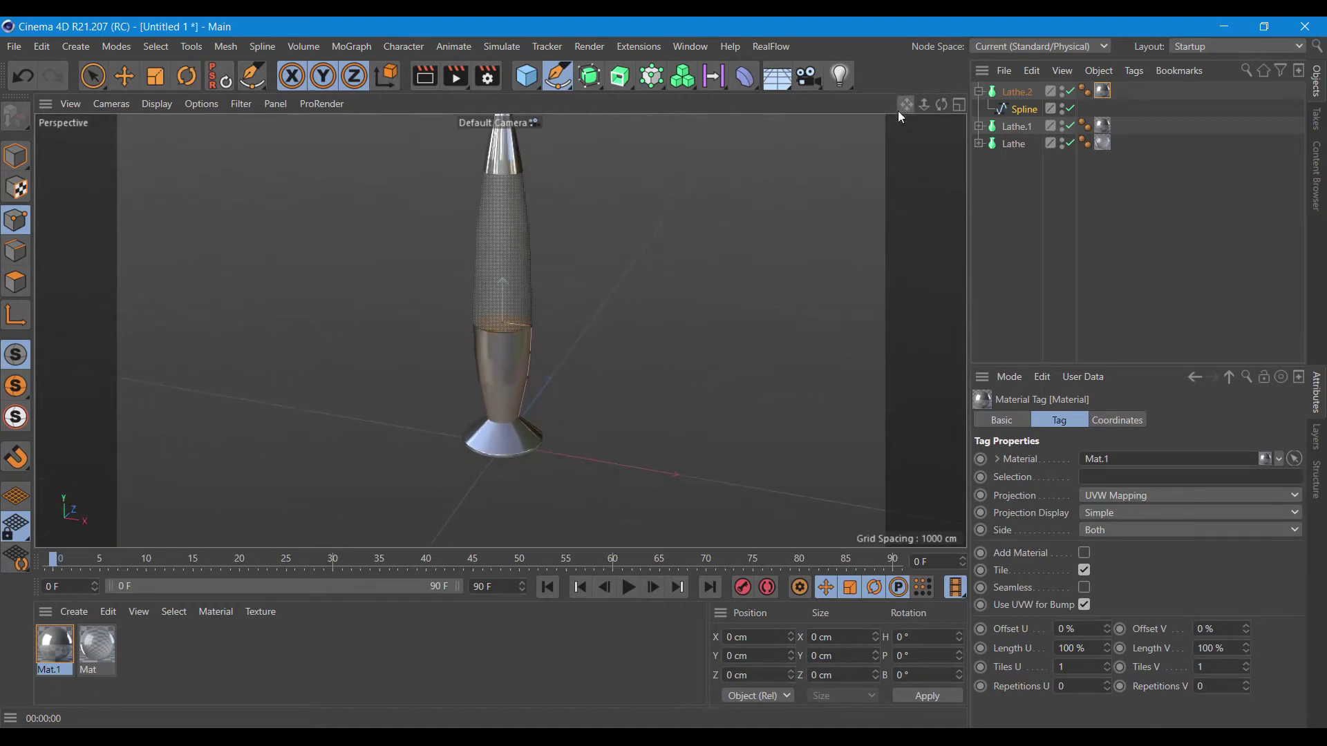
{"action": "scroll", "coordinate": [487, 396], "scroll_direction": "up", "scroll_amount": 3}
{"action": "scroll", "coordinate": [538, 420], "scroll_direction": "up", "scroll_amount": 2}
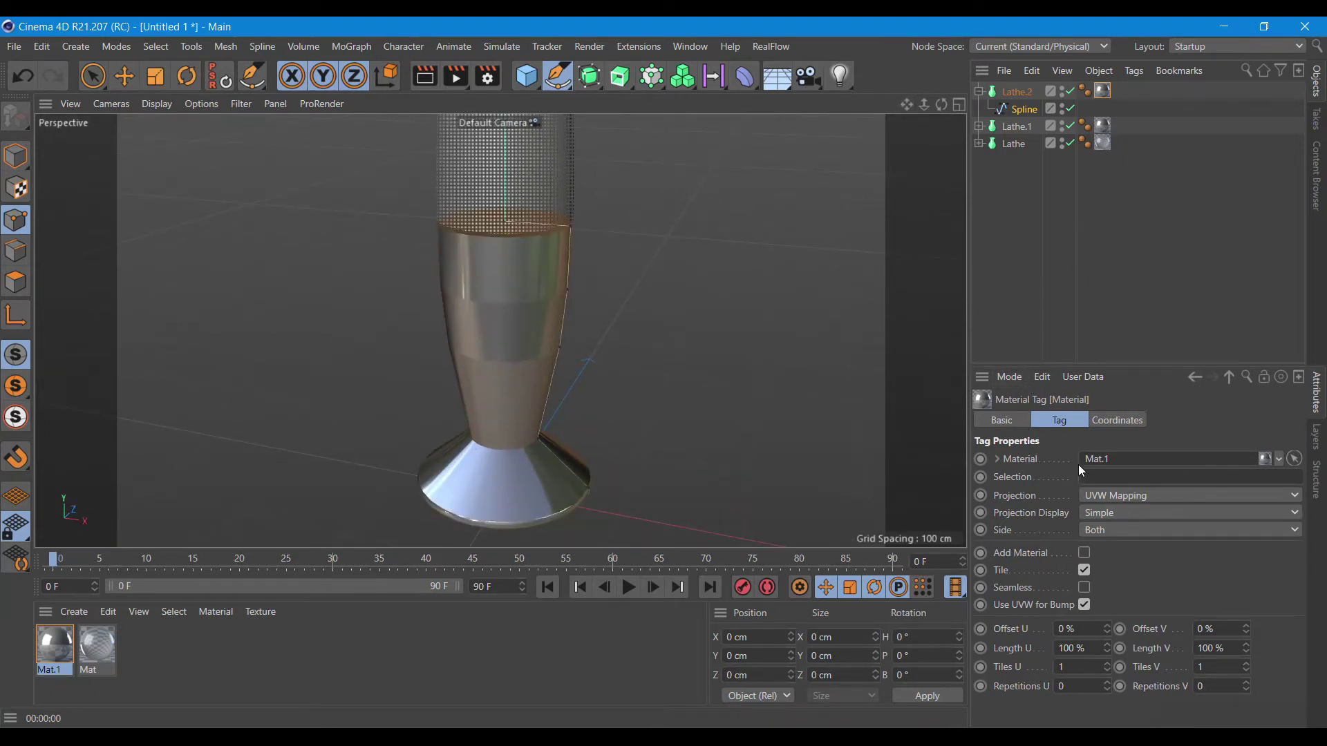
{"action": "left_click", "coordinate": [1005, 93]}
{"action": "left_click", "coordinate": [17, 155]}
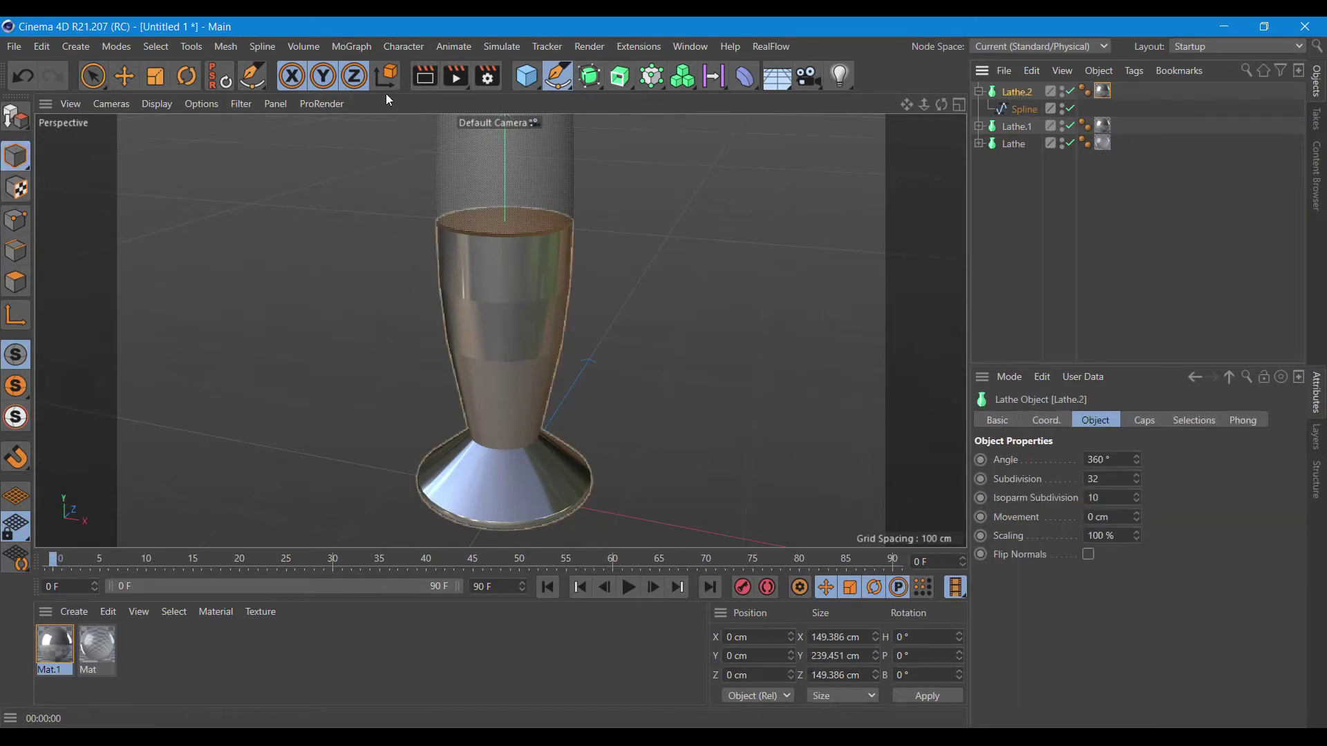
{"action": "left_click", "coordinate": [124, 76]}
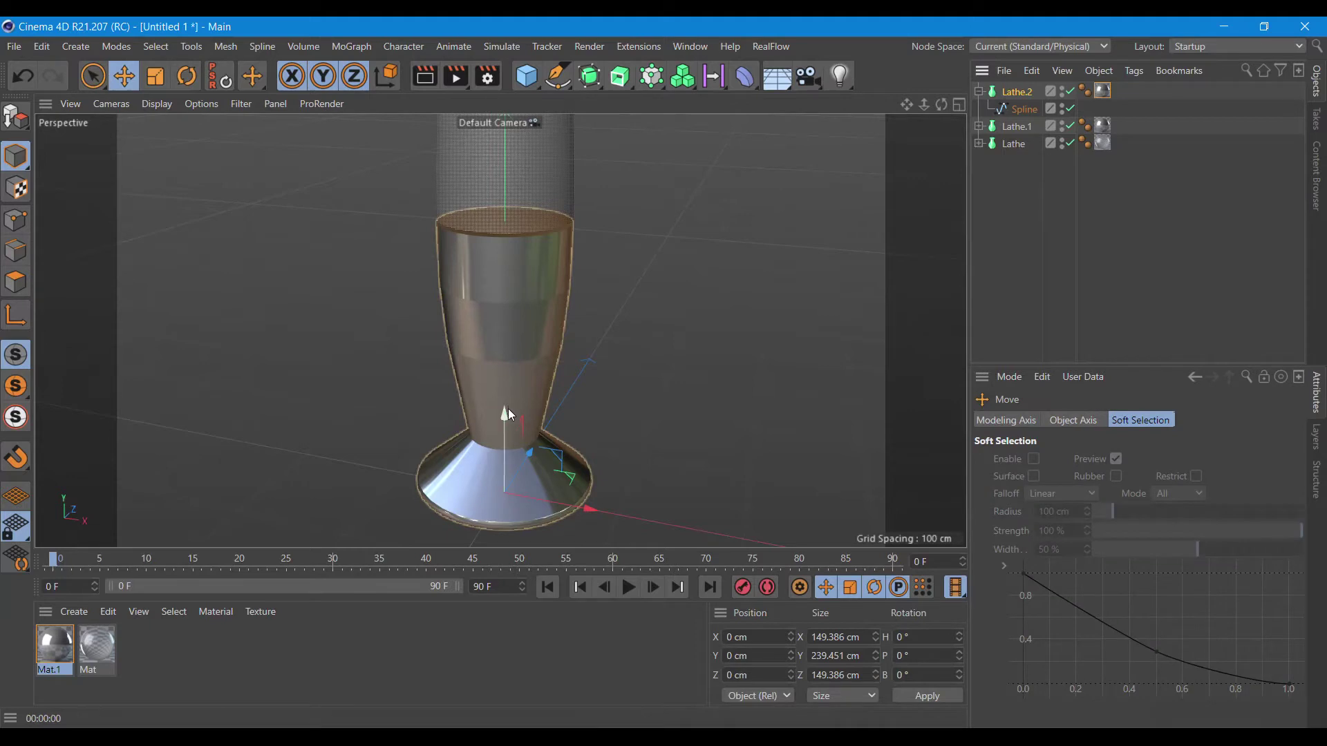
{"action": "mouse_move", "coordinate": [505, 413]}
{"action": "left_mouse_down"}
{"action": "mouse_move", "coordinate": [507, 448]}
{"action": "mouse_move", "coordinate": [509, 411]}
{"action": "left_mouse_up"}
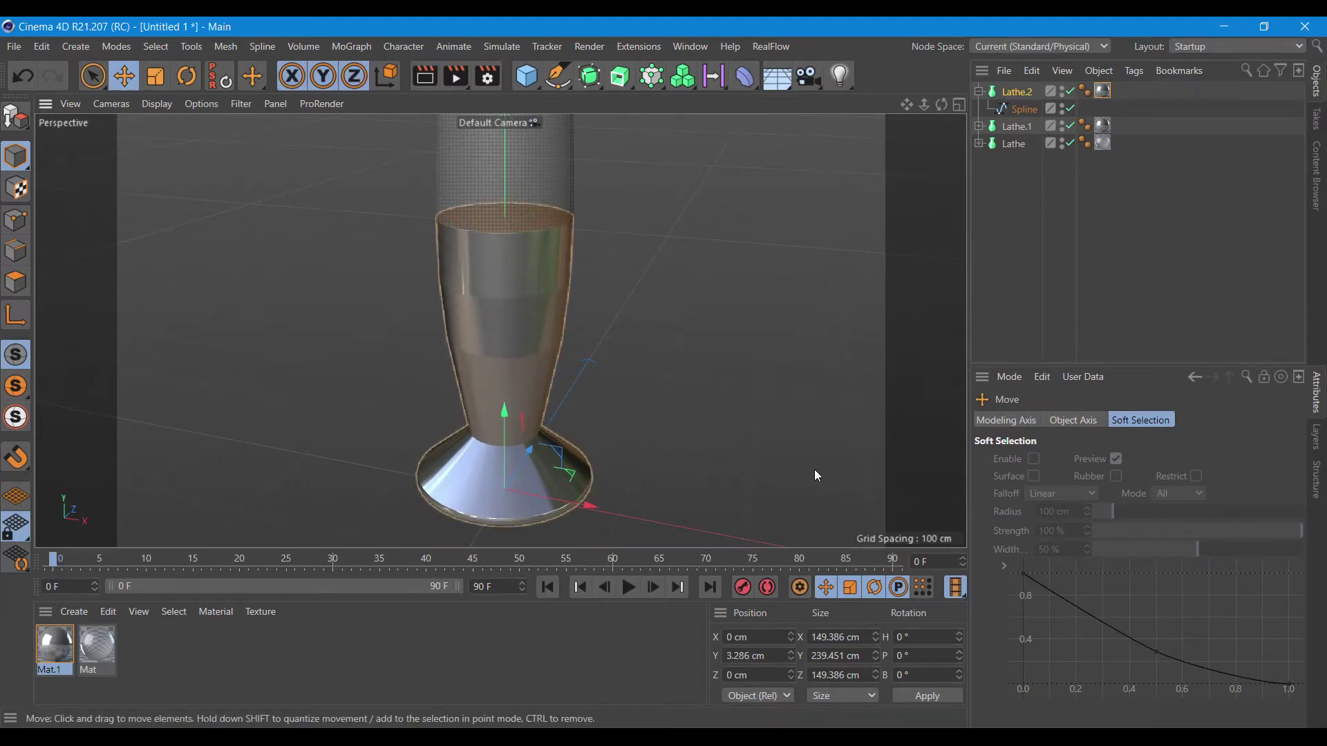
- Set the top lathe's profile spline intermediate points to Uniform
{"action": "left_click", "coordinate": [1014, 110]}
{"action": "left_click", "coordinate": [1125, 495]}
{"action": "left_click", "coordinate": [1120, 527]}
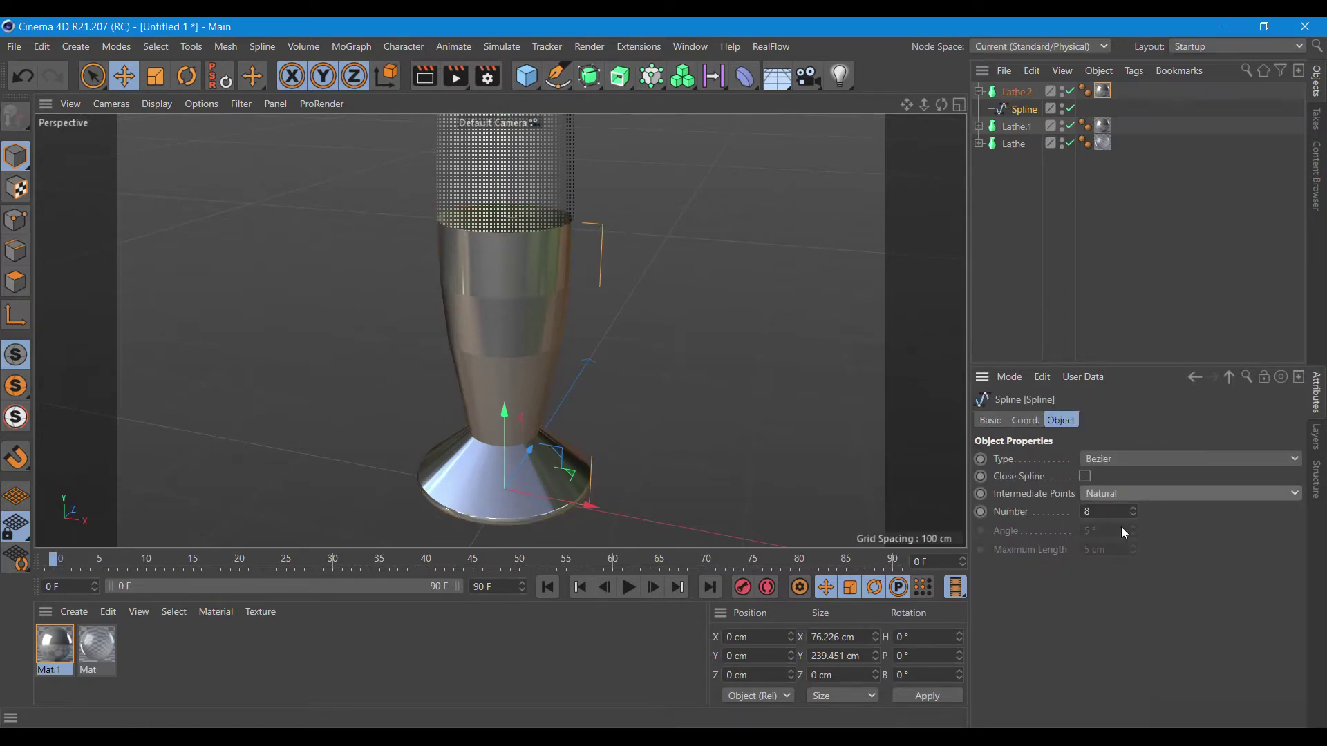
{"action": "left_click", "coordinate": [1118, 496]}
{"action": "left_click", "coordinate": [1117, 549]}
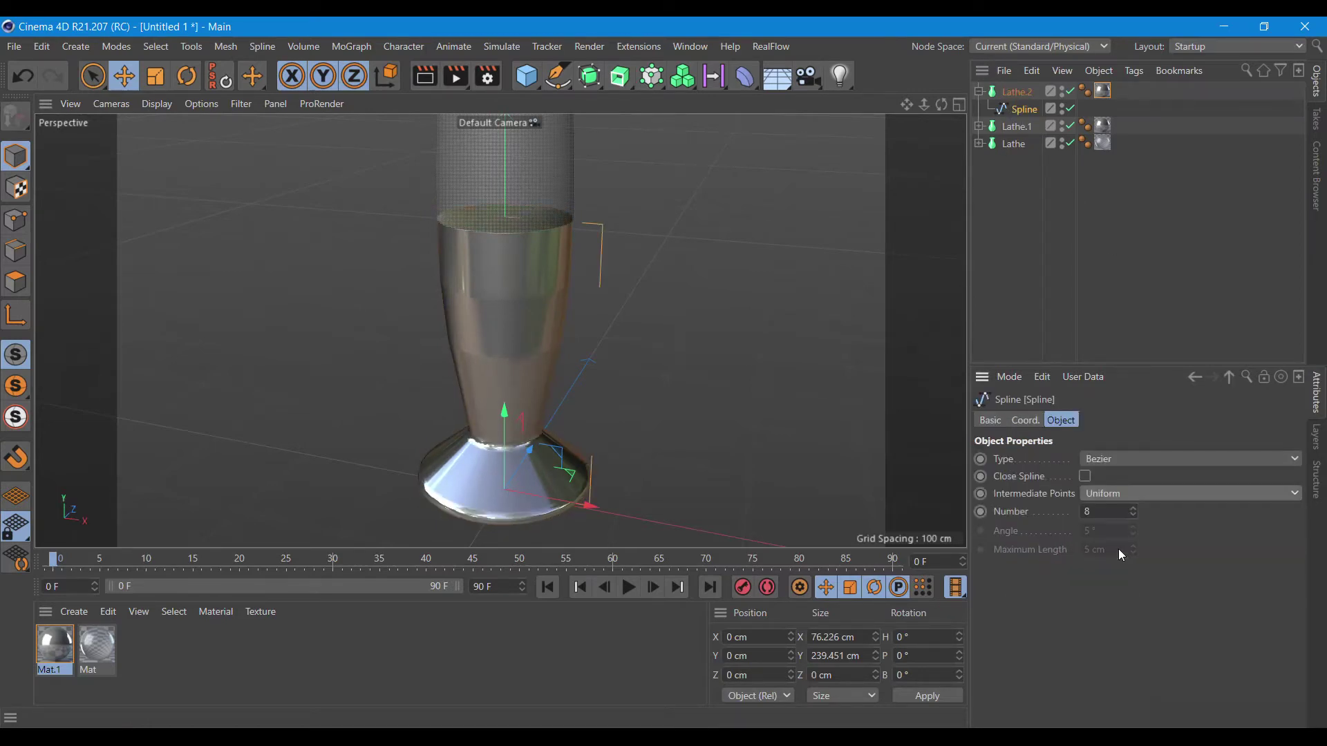
{"action": "scroll", "coordinate": [777, 304], "scroll_direction": "down", "scroll_amount": 1}
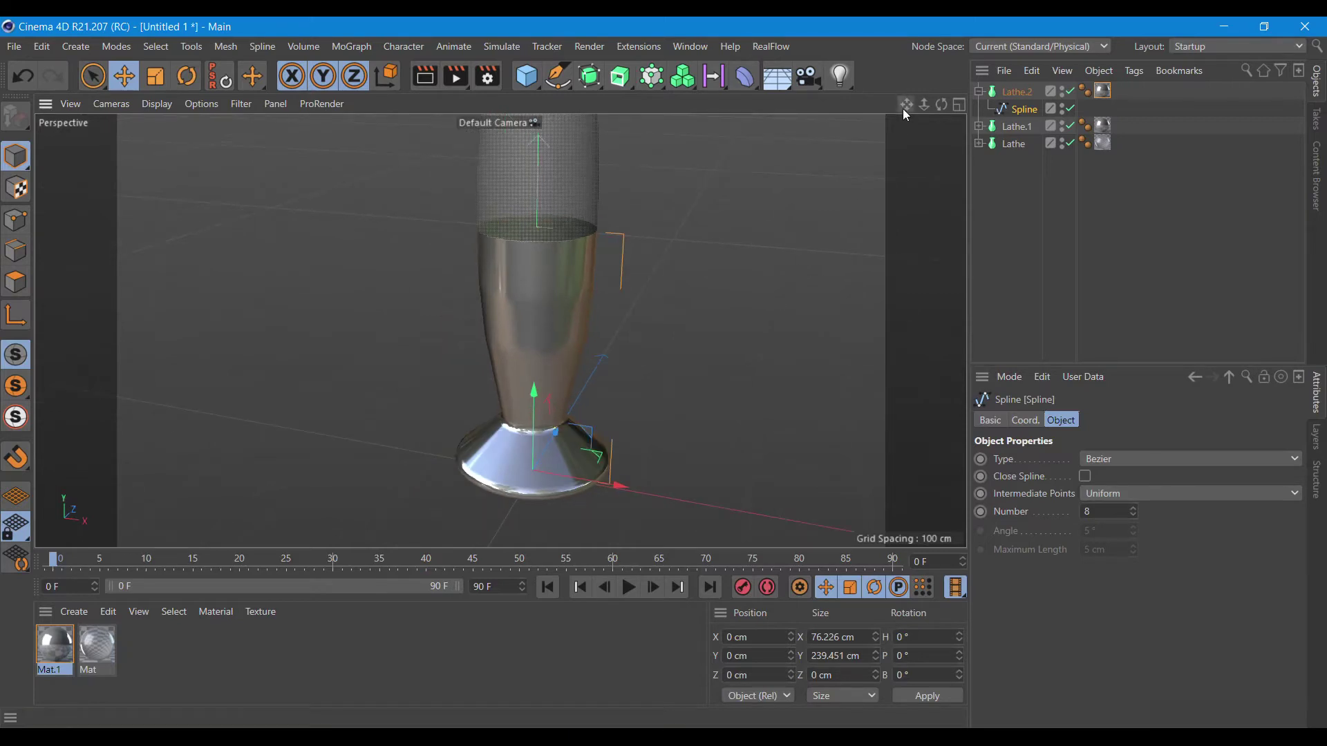
{"action": "left_click_drag", "start_coordinate": [905, 105], "coordinate": [884, 138]}
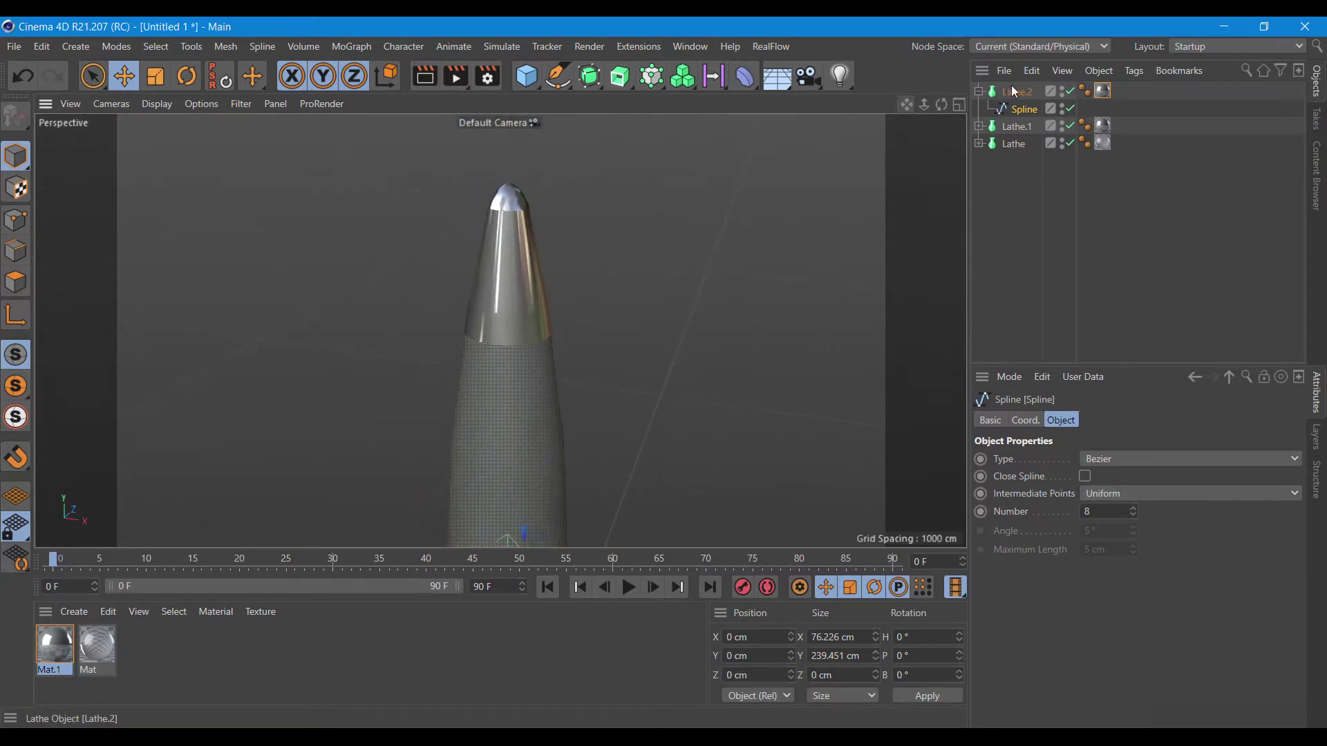
- Set the spline under Lathe.1 to Uniform intermediate points
{"action": "left_click", "coordinate": [1015, 128]}
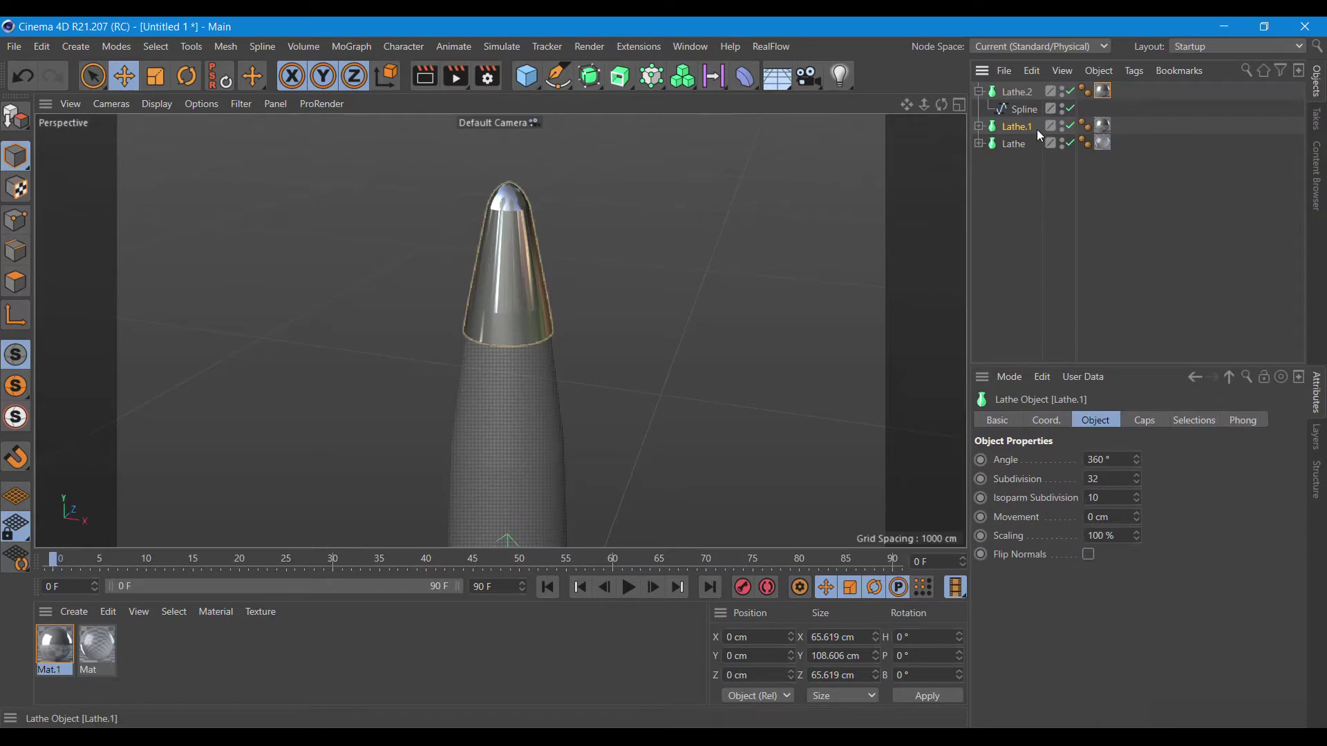
{"action": "left_click", "coordinate": [978, 127]}
{"action": "left_click", "coordinate": [1018, 146]}
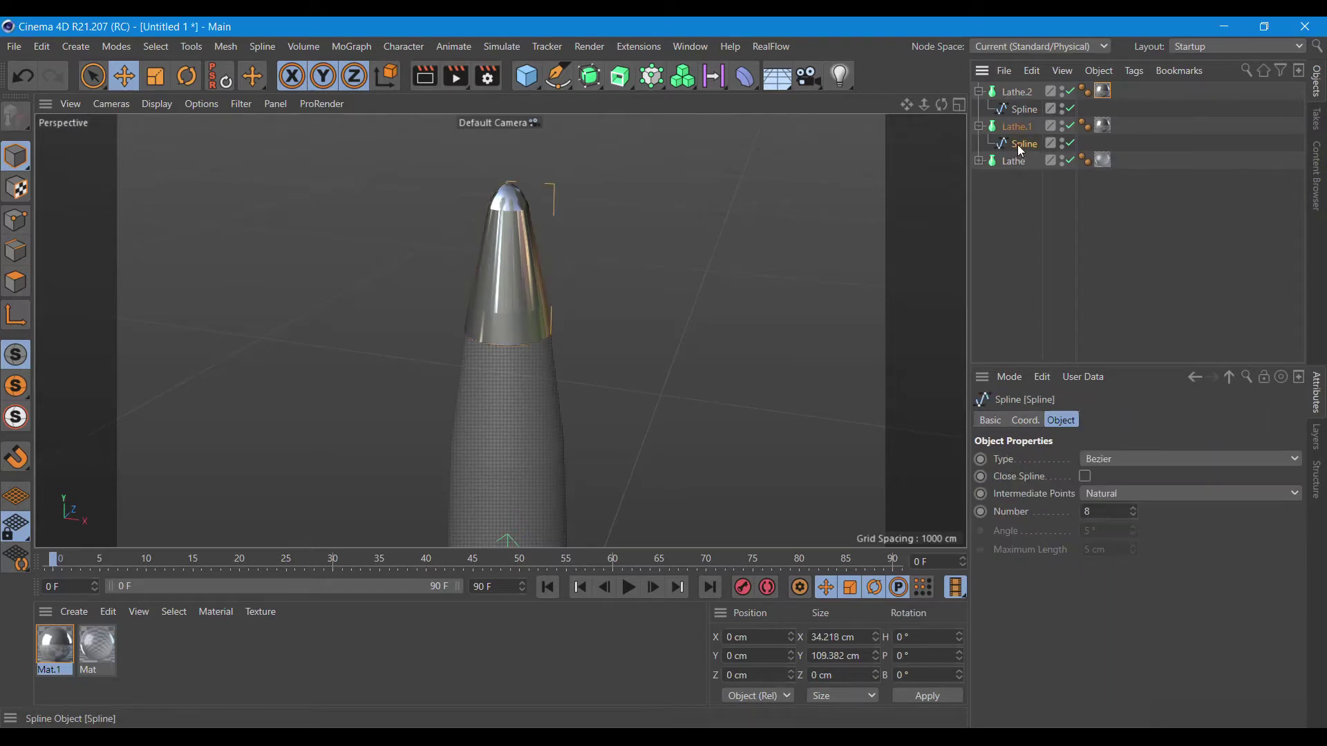
{"action": "left_click", "coordinate": [1111, 493]}
{"action": "left_click", "coordinate": [1118, 547]}
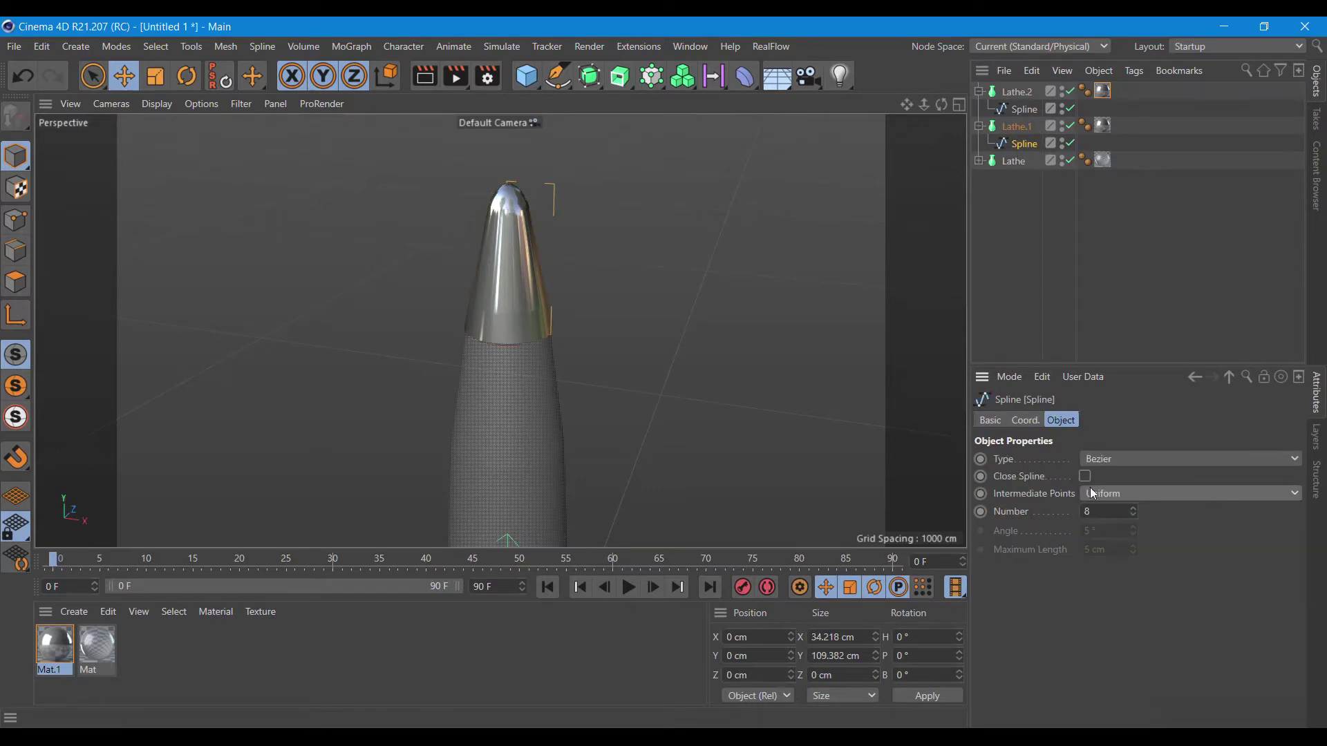
- Set the bottom Lathe's spline to Uniform intermediate points and reframe the whole lamp
{"action": "left_click", "coordinate": [1009, 161]}
{"action": "left_click", "coordinate": [979, 161]}
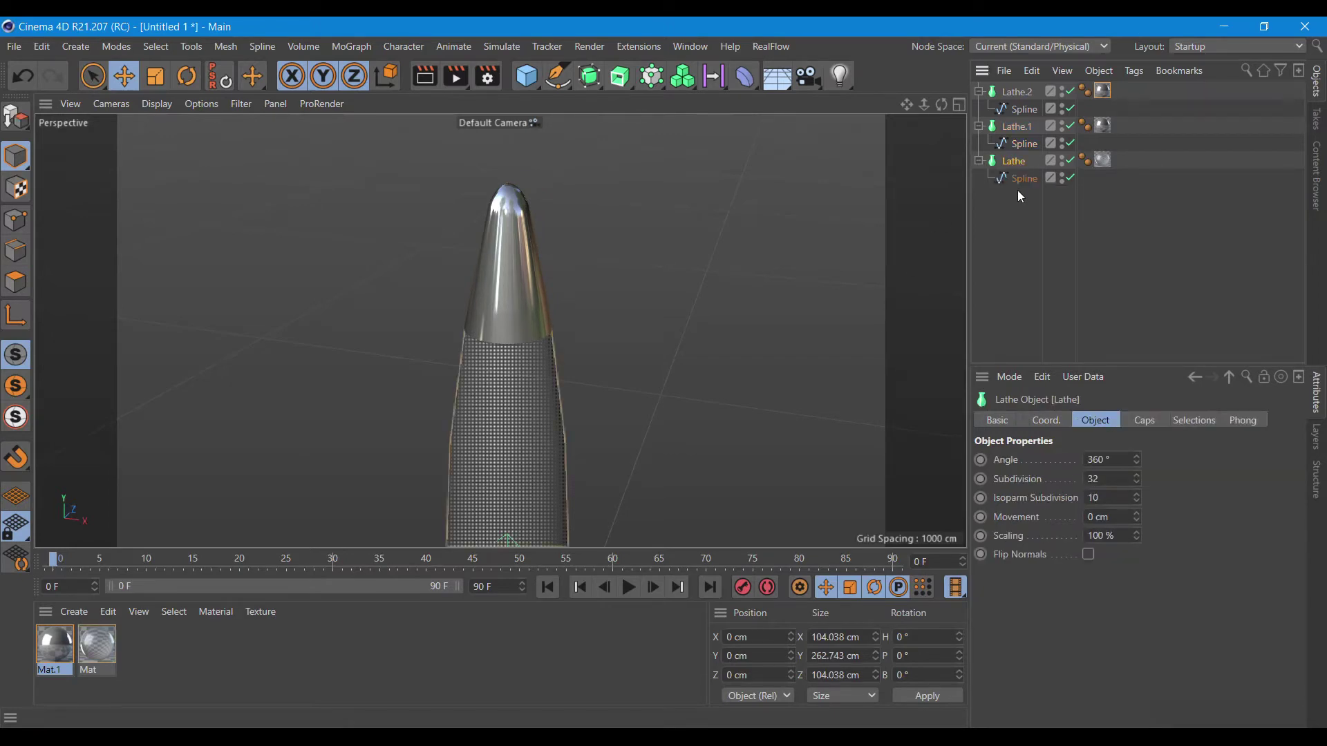
{"action": "left_click", "coordinate": [1019, 179]}
{"action": "left_click", "coordinate": [1127, 494]}
{"action": "left_click", "coordinate": [1112, 547]}
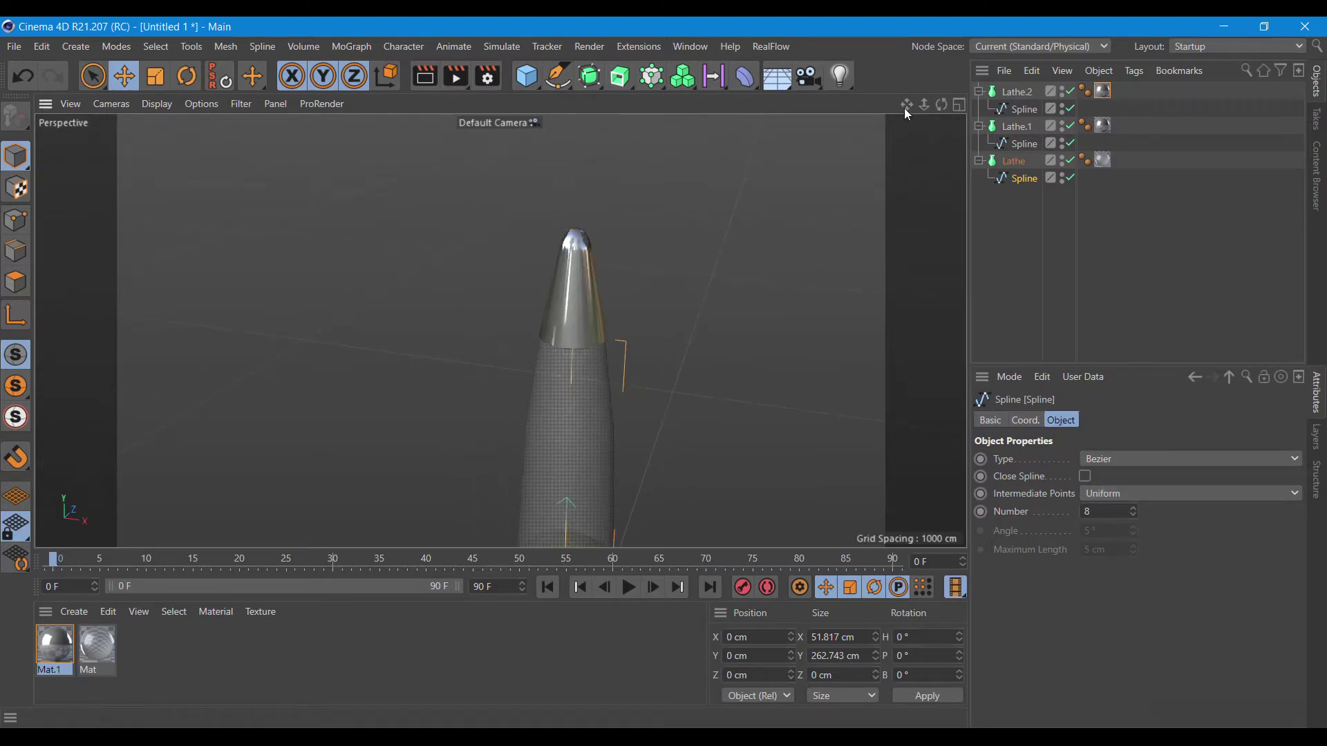
{"action": "left_click_drag", "start_coordinate": [906, 105], "coordinate": [893, 161]}
{"action": "scroll", "coordinate": [622, 370], "scroll_direction": "down", "scroll_amount": 3}
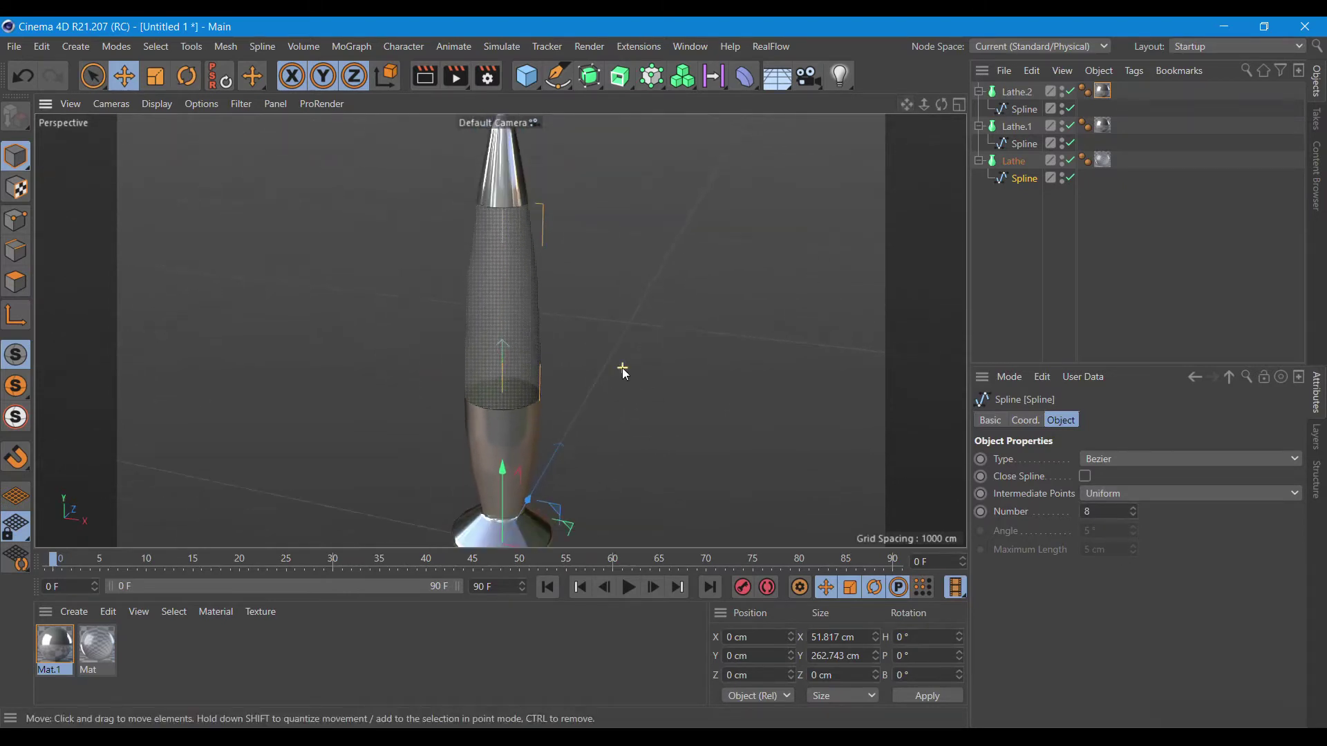
{"action": "scroll", "coordinate": [621, 368], "scroll_direction": "down", "scroll_amount": 2}
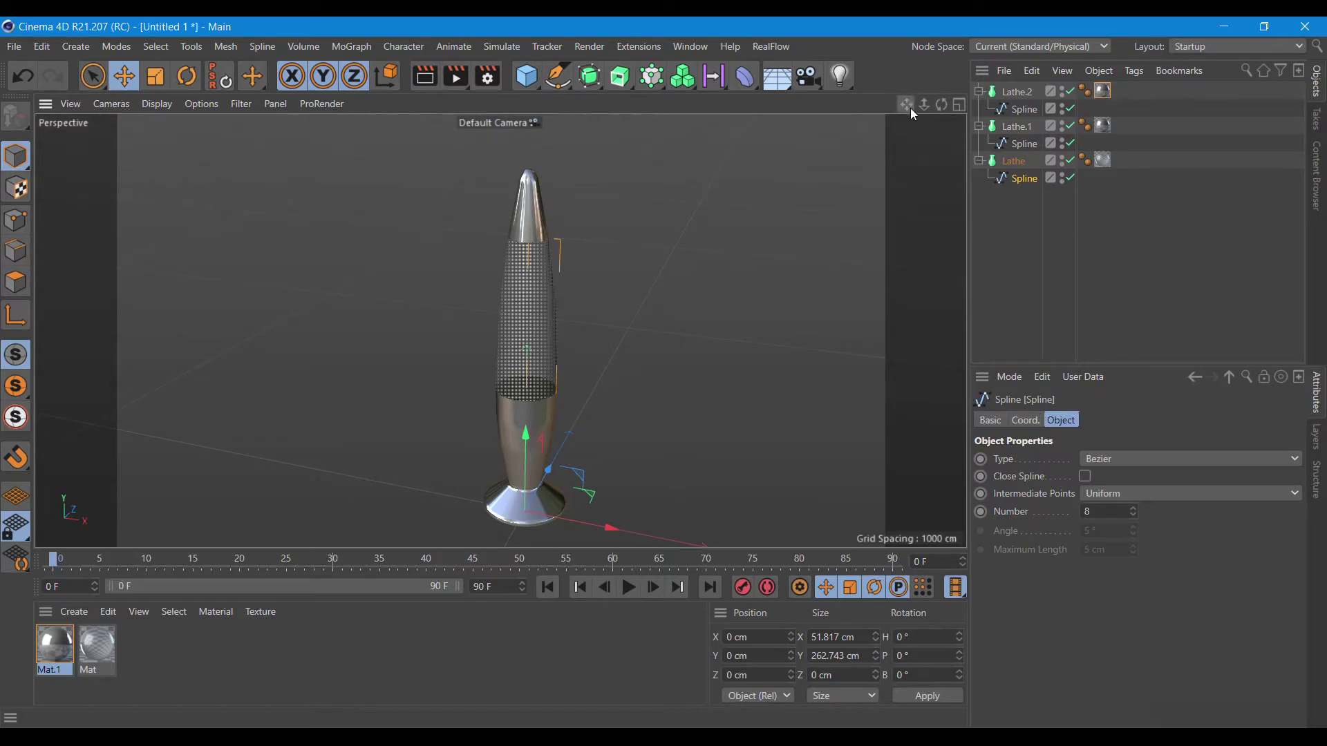
{"action": "left_click_drag", "start_coordinate": [910, 108], "coordinate": [885, 46]}
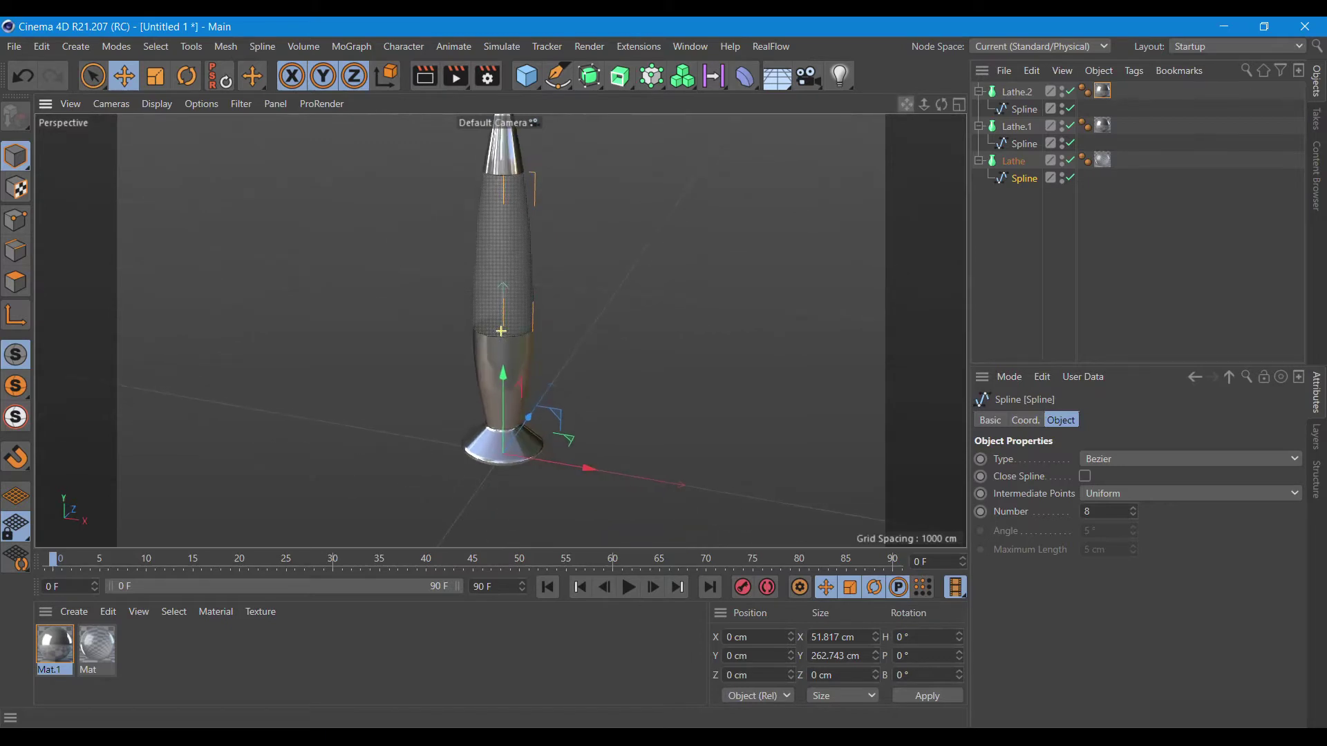
- Add a Plane, stretch it to about 1487 × 2160 cm, and preview-render the scene
{"action": "left_click", "coordinate": [532, 83]}
{"action": "left_click", "coordinate": [694, 134]}
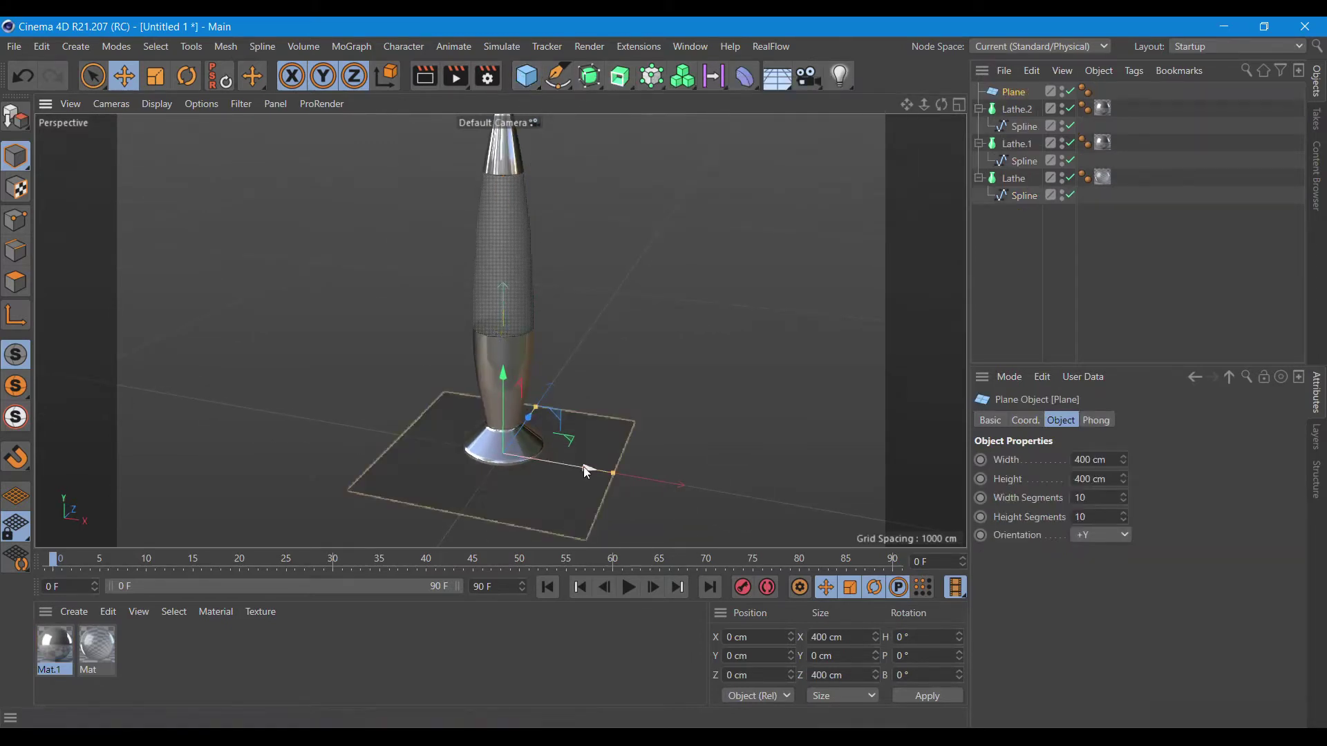
{"action": "left_click_drag", "start_coordinate": [539, 406], "coordinate": [604, 320]}
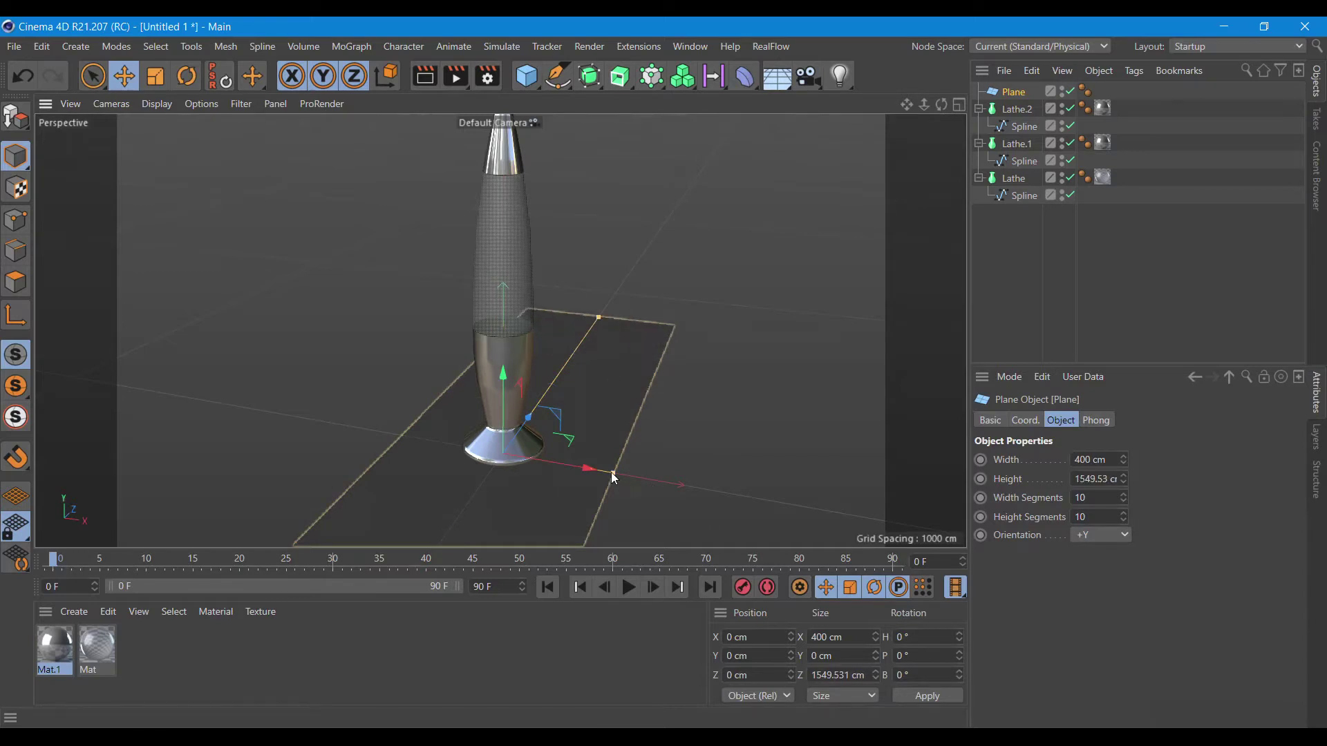
{"action": "left_click_drag", "start_coordinate": [612, 473], "coordinate": [880, 519]}
{"action": "left_click_drag", "start_coordinate": [588, 327], "coordinate": [613, 296]}
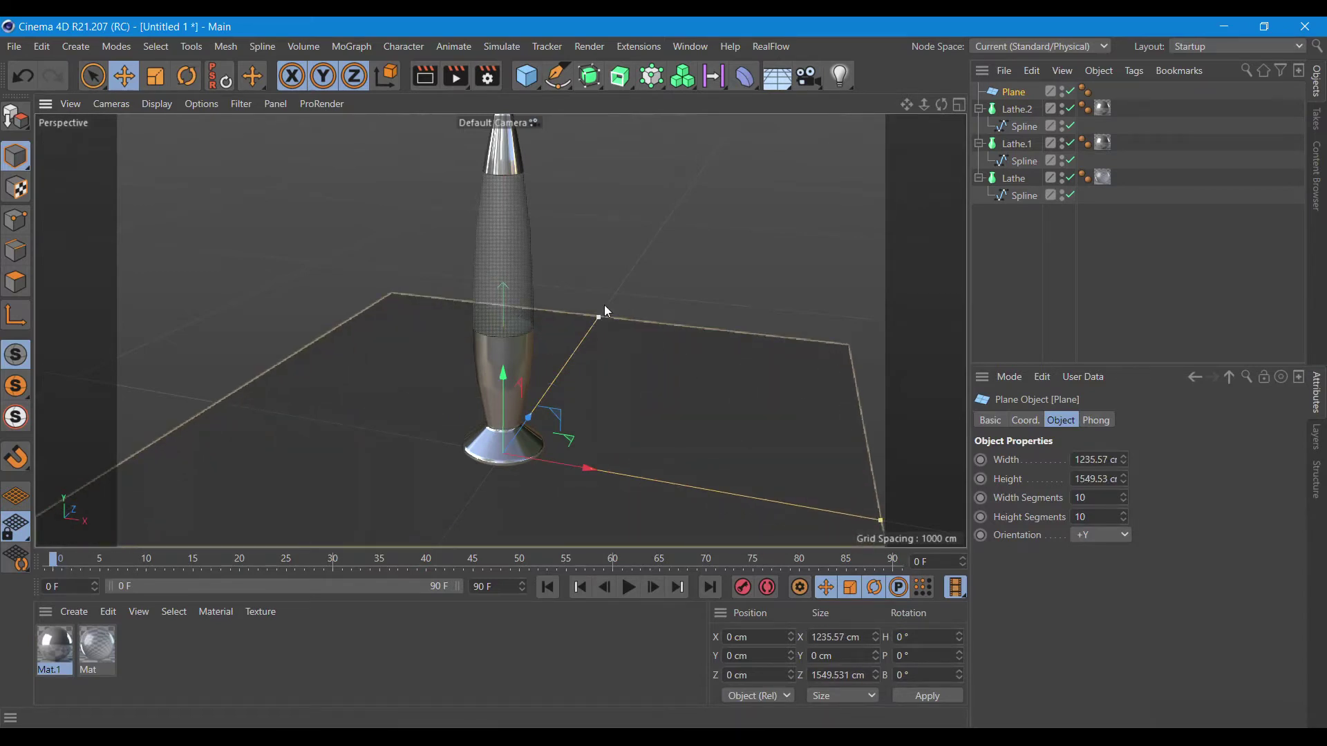
{"action": "left_click_drag", "start_coordinate": [897, 521], "coordinate": [961, 532]}
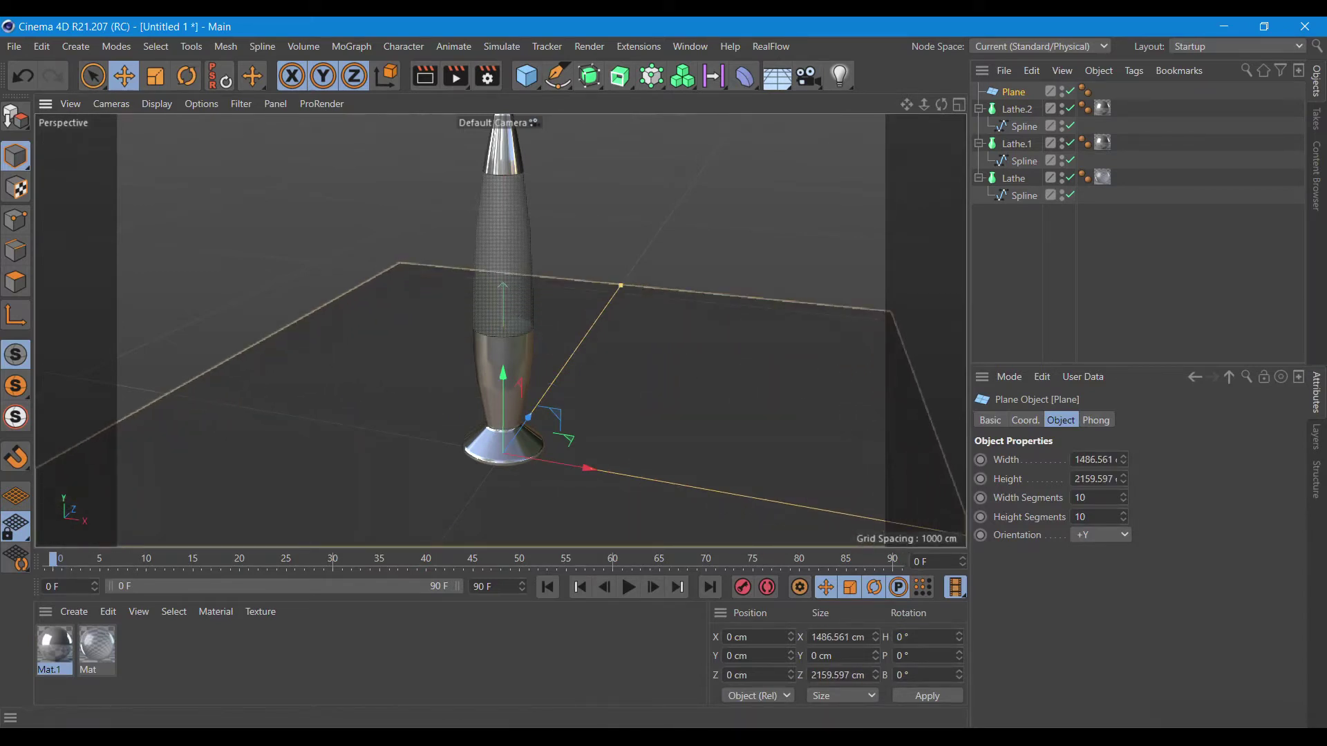
{"action": "left_click", "coordinate": [424, 78]}
{"action": "left_click", "coordinate": [615, 377]}
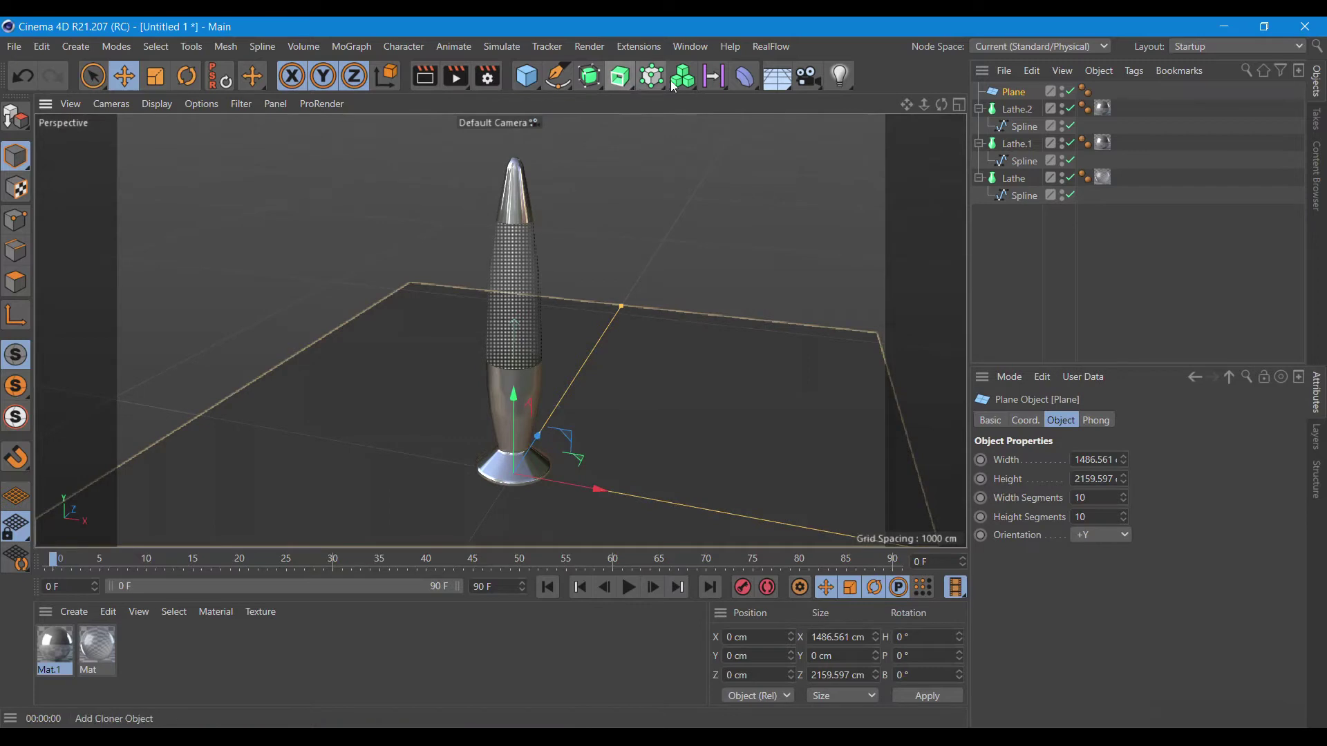
- Replace a mistakenly added Floor with a Sky object and render a preview
{"action": "left_click", "coordinate": [777, 91]}
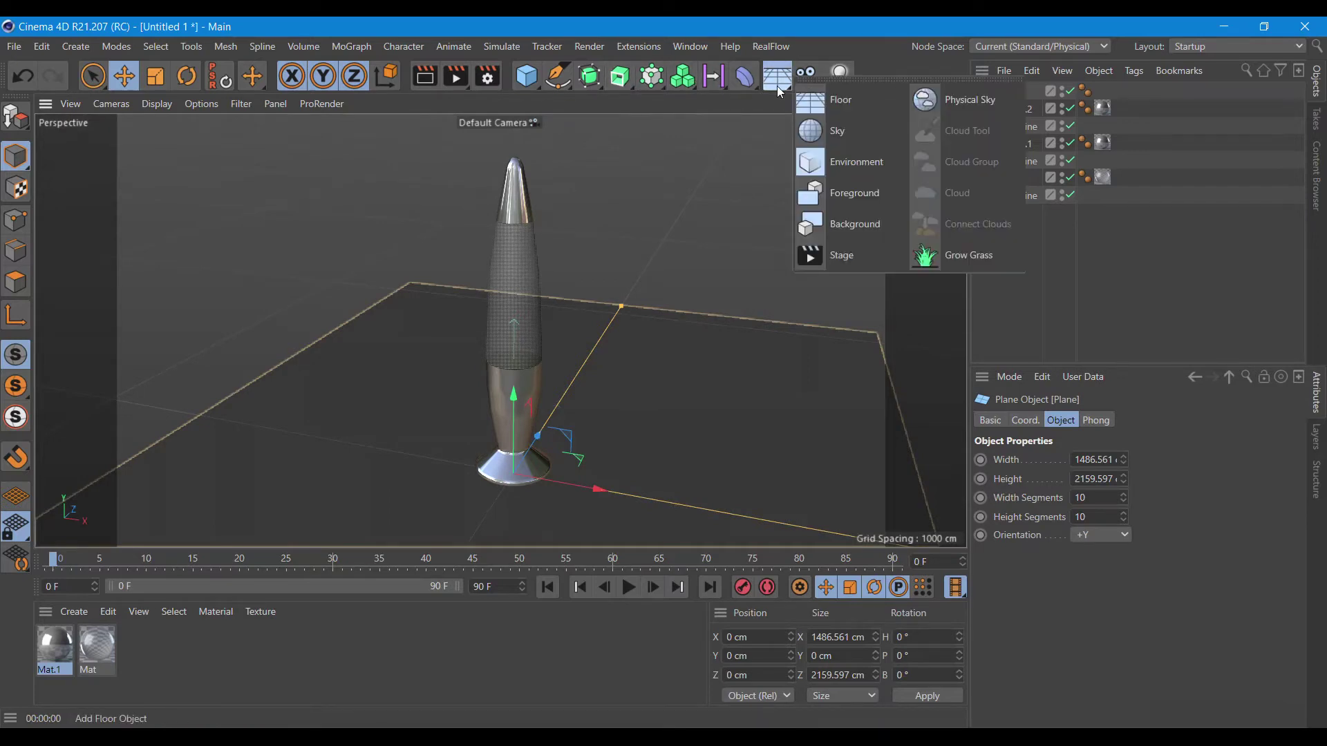
{"action": "left_click", "coordinate": [824, 101]}
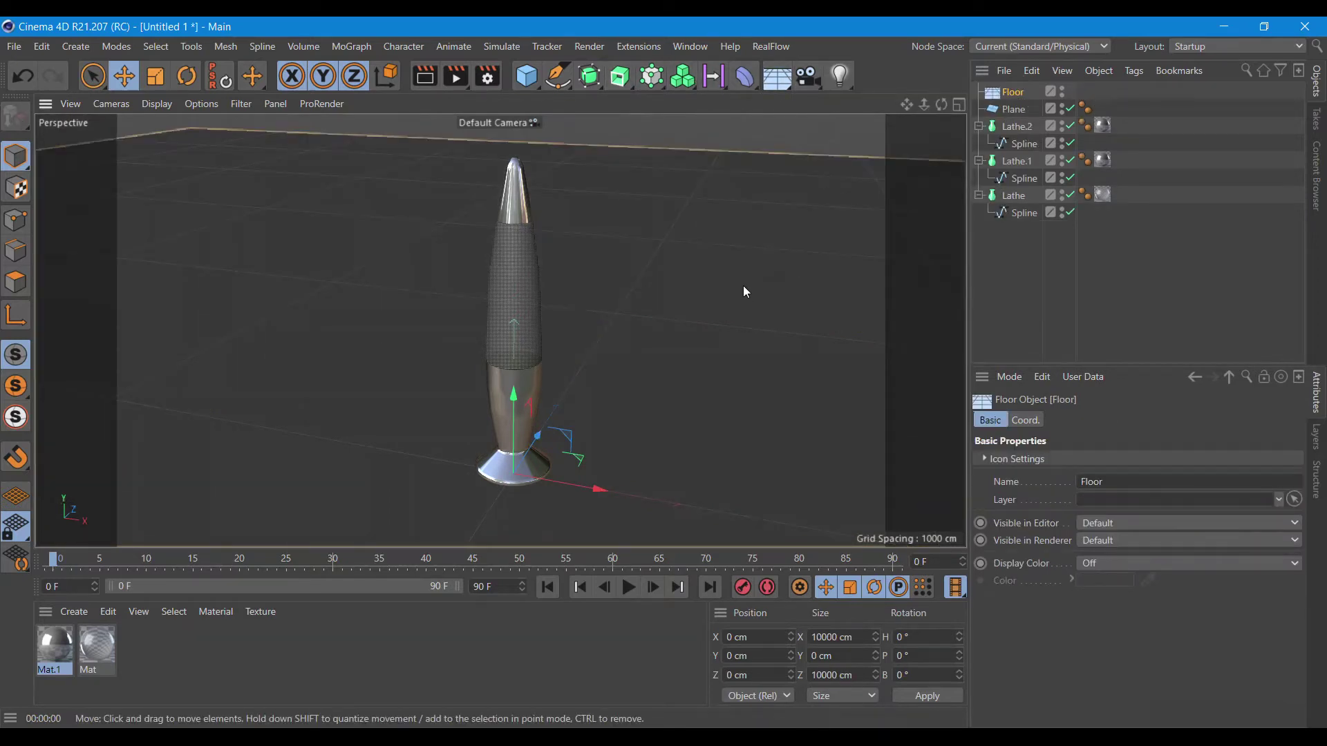
{"action": "key", "text": "Delete"}
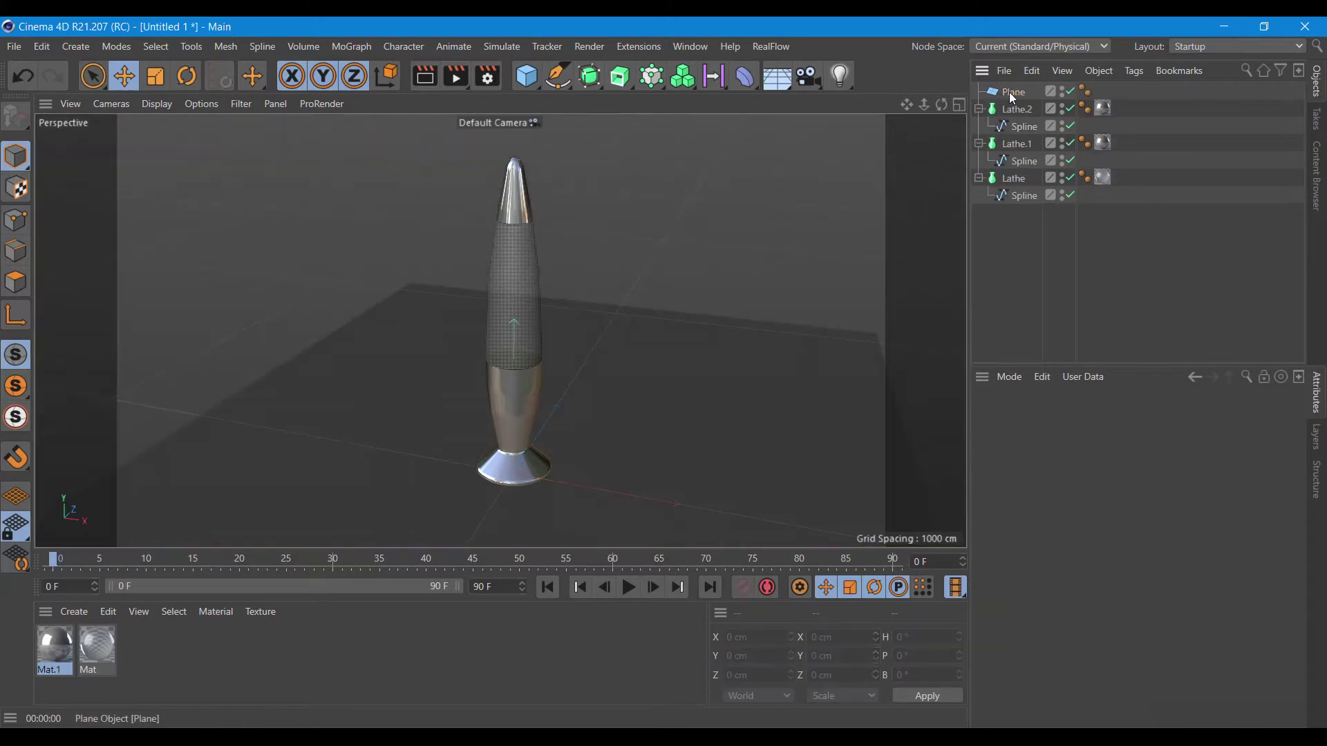
{"action": "left_click", "coordinate": [787, 84]}
{"action": "left_click", "coordinate": [838, 131]}
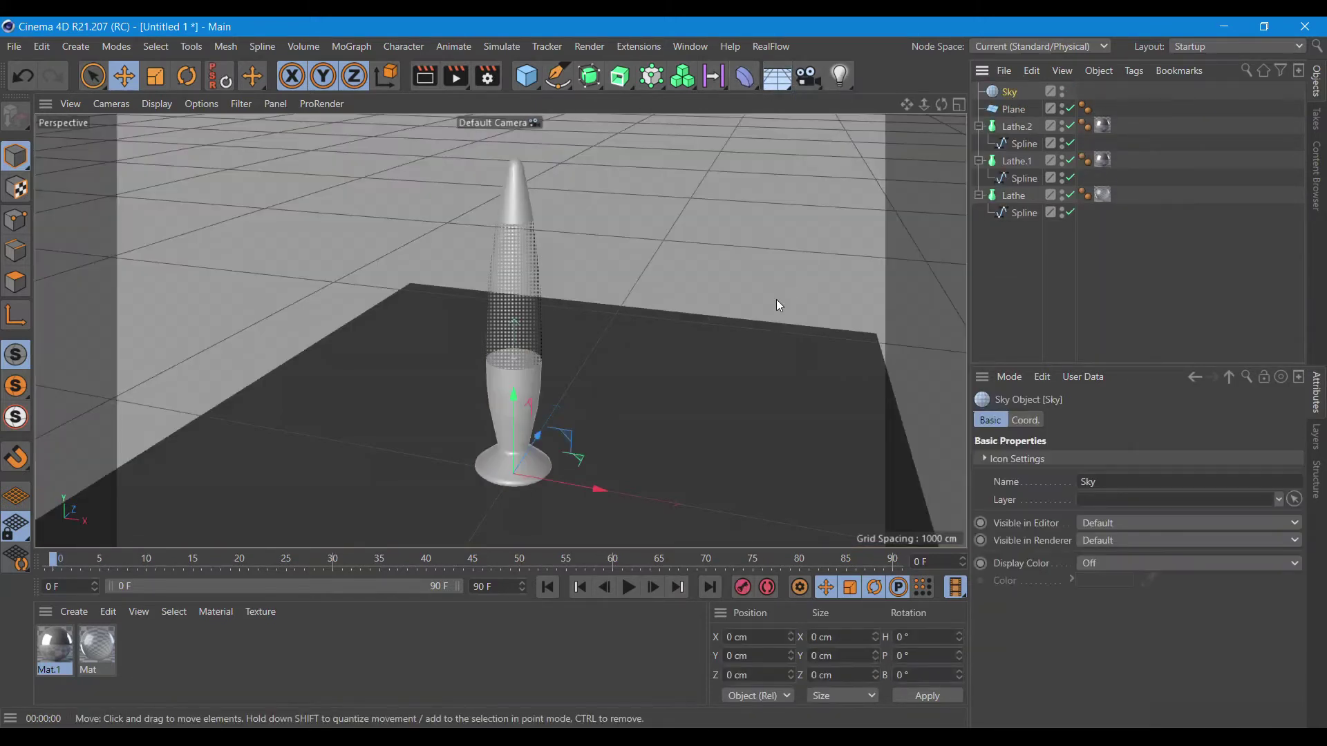
{"action": "left_click_drag", "start_coordinate": [906, 105], "coordinate": [452, 109]}
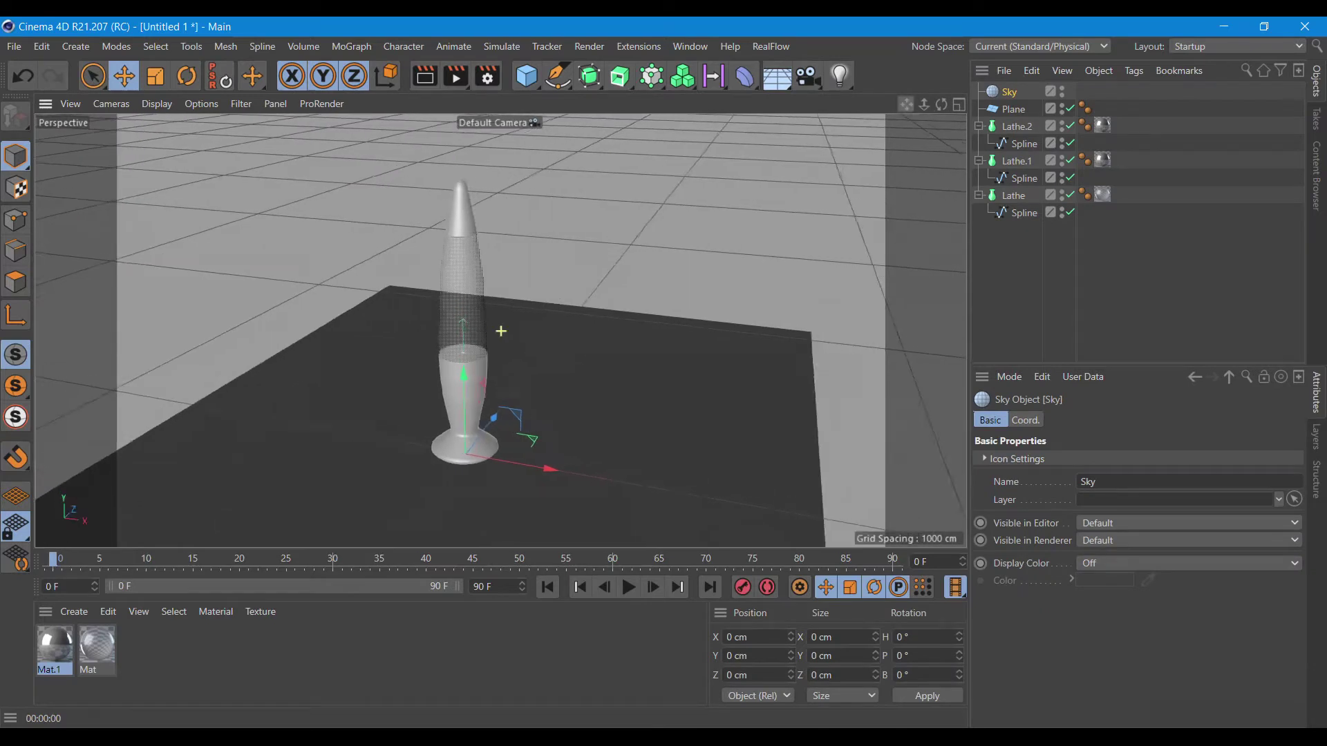
{"action": "left_click", "coordinate": [426, 82]}
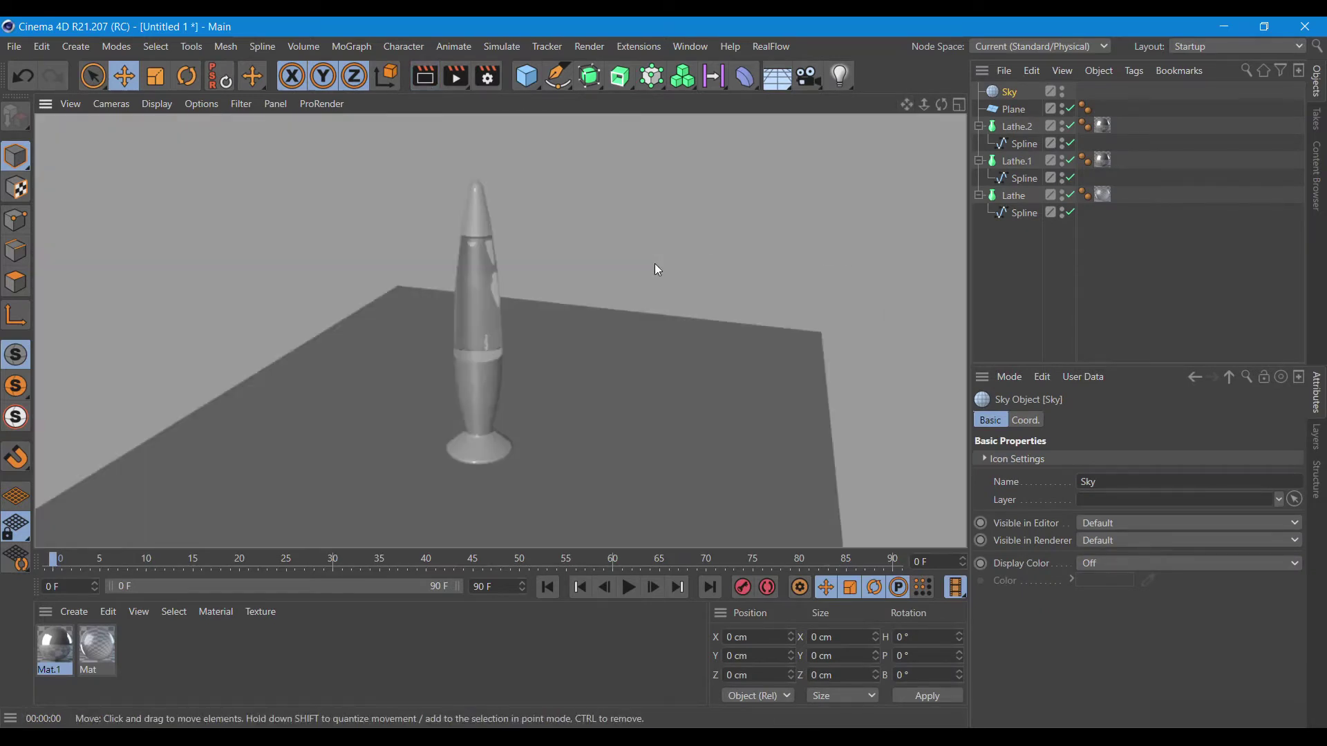
- Set the animation end frame and preview range to 300 frames
{"action": "left_click", "coordinate": [502, 587]}
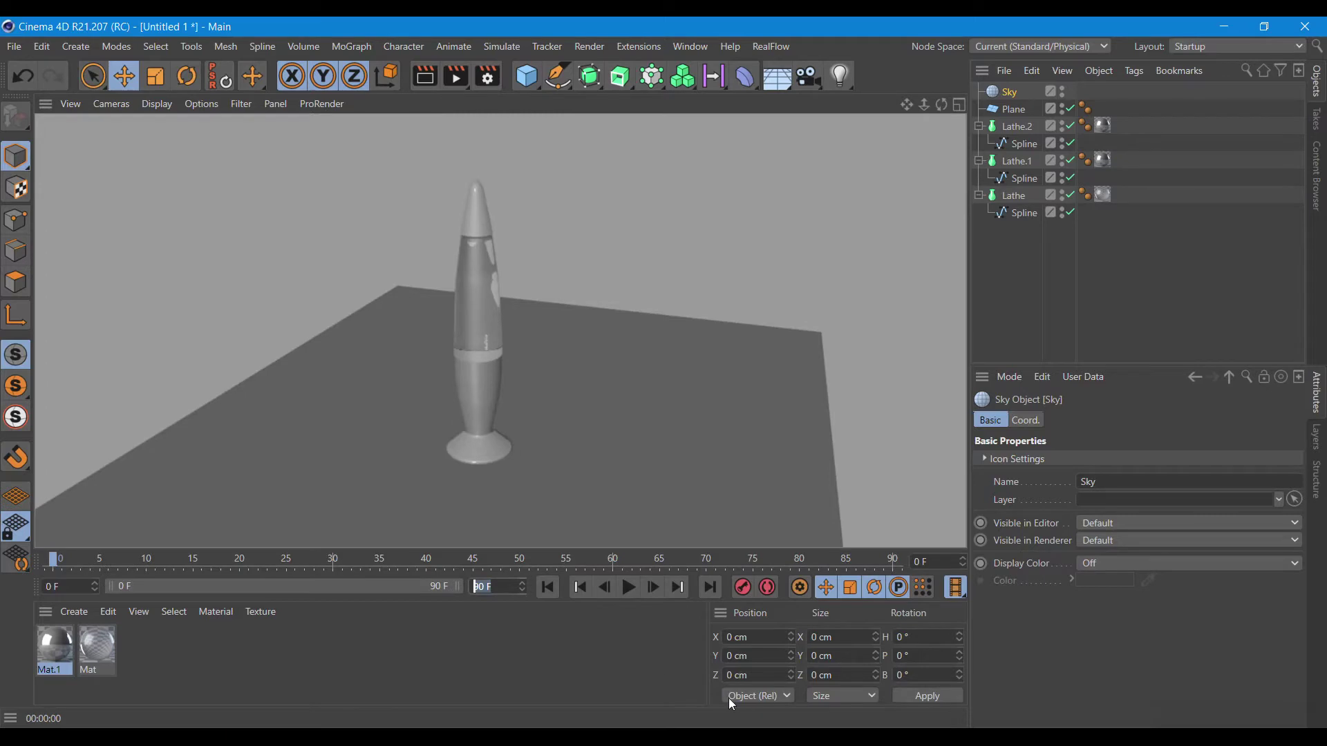
{"action": "type", "text": "300"}
{"action": "left_click", "coordinate": [435, 646]}
{"action": "left_click_drag", "start_coordinate": [227, 587], "coordinate": [457, 587]}
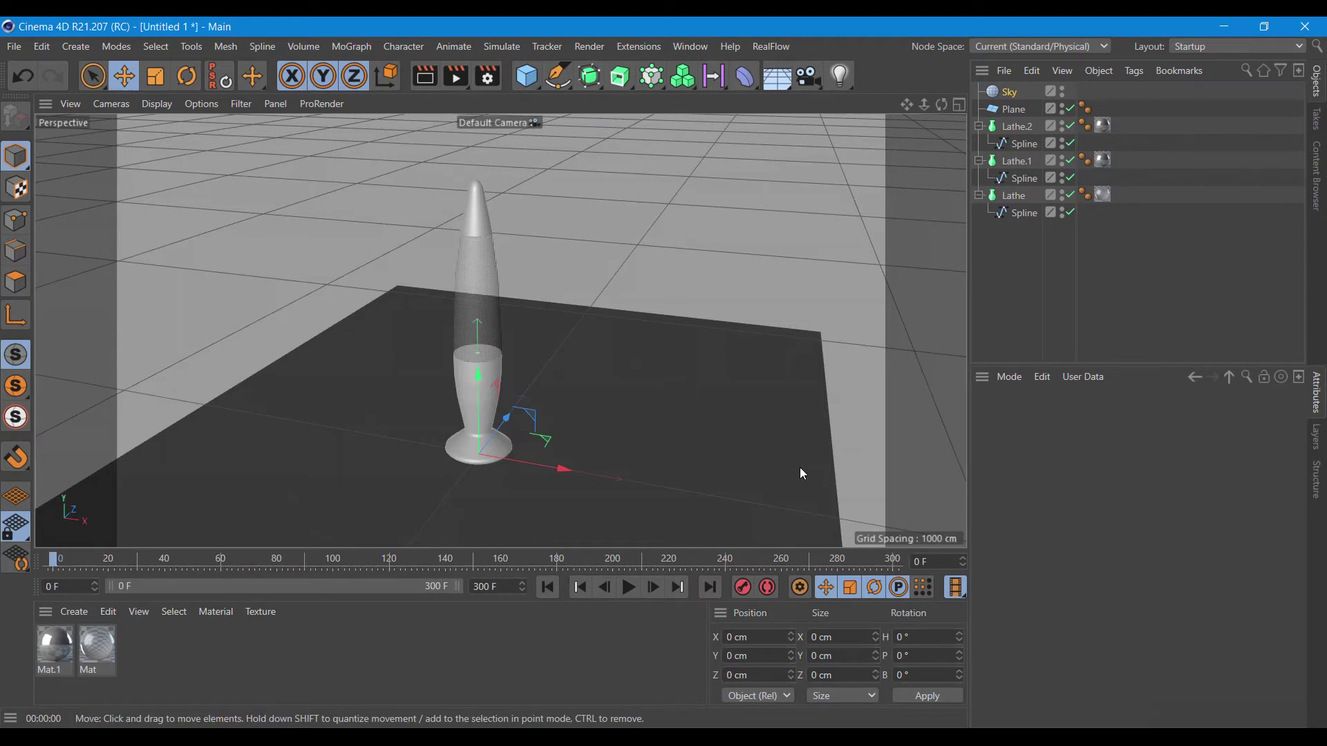
{"action": "left_click", "coordinate": [72, 612]}
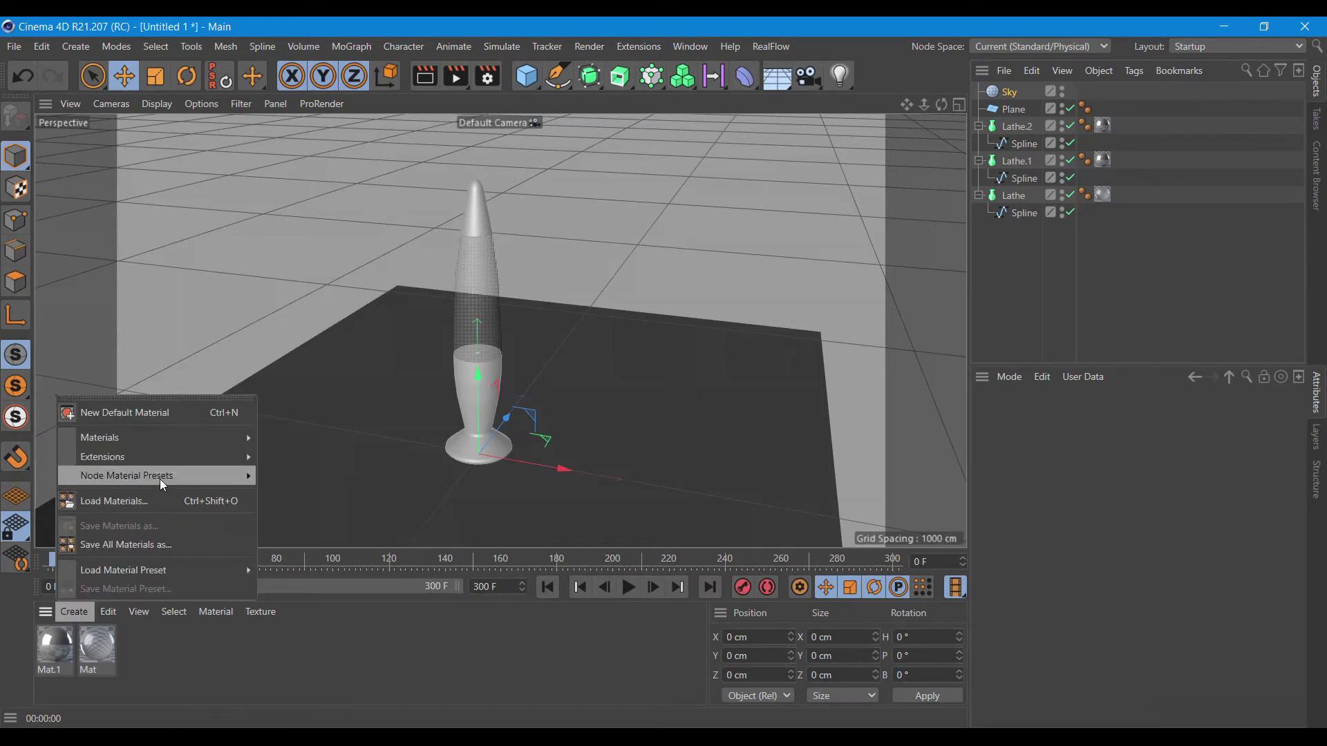
- Create Mat.2 and load a Fresnel shader into its Color texture
{"action": "left_click", "coordinate": [280, 463]}
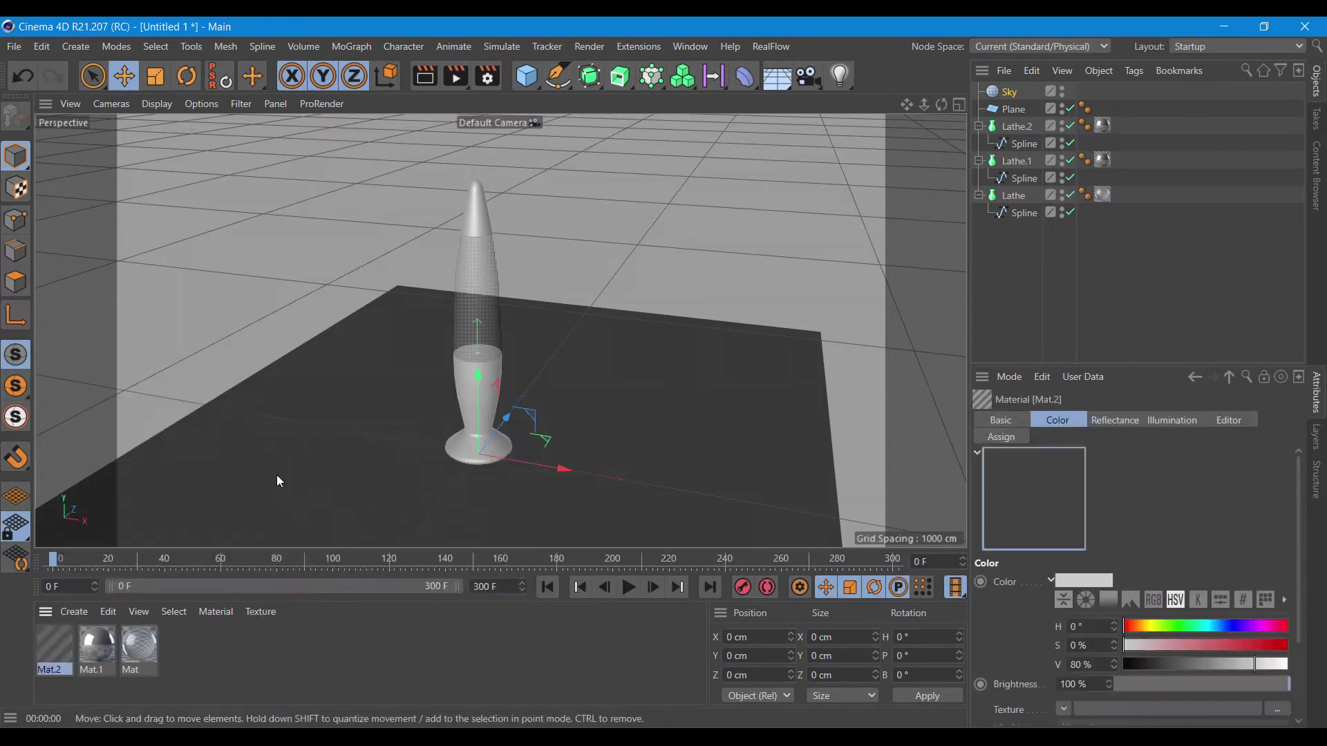
{"action": "double_click", "coordinate": [63, 636]}
{"action": "left_click", "coordinate": [315, 279]}
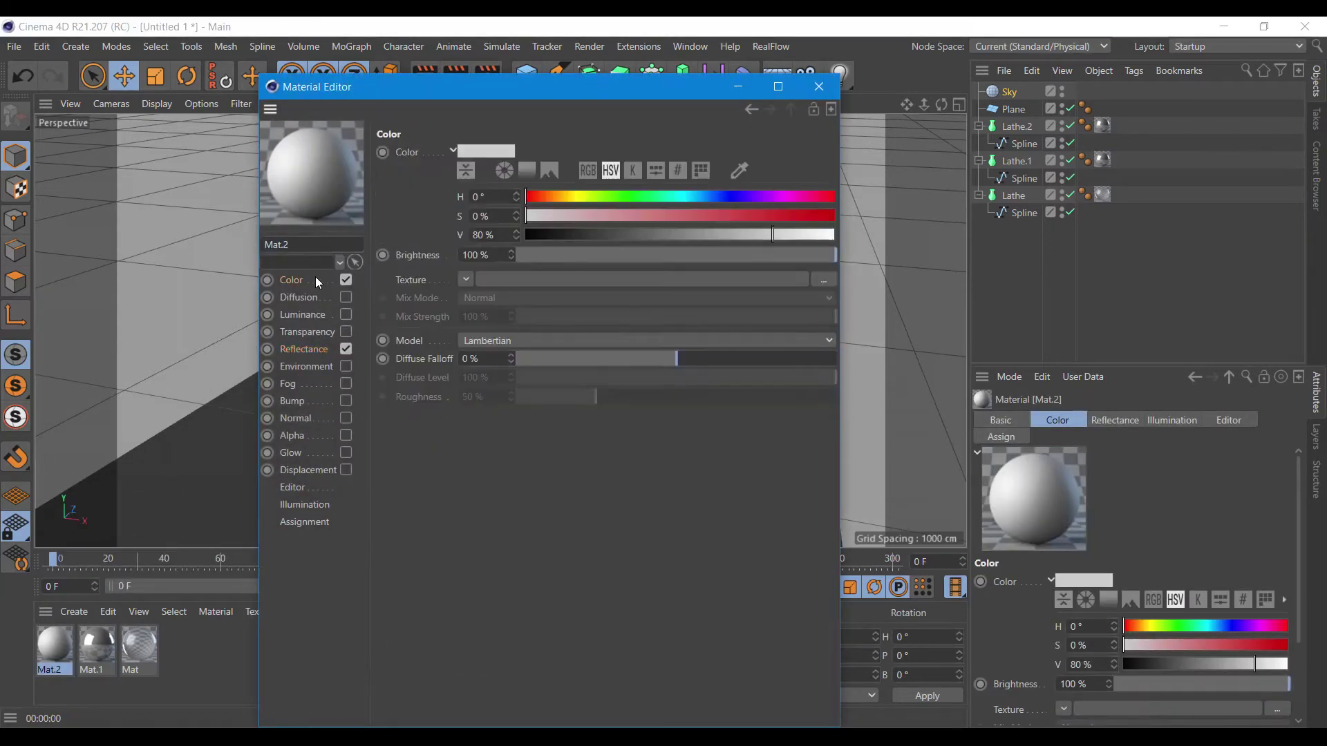
{"action": "left_click", "coordinate": [466, 280]}
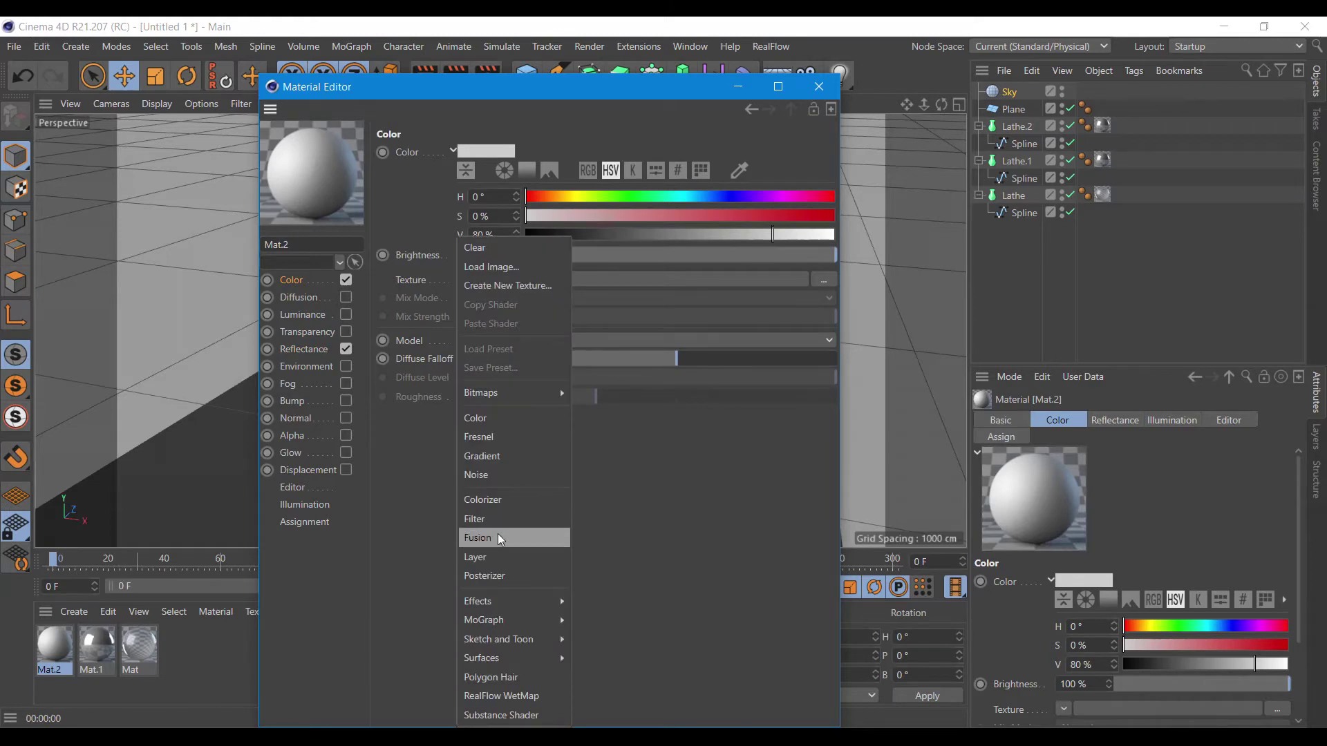
{"action": "left_click", "coordinate": [507, 437]}
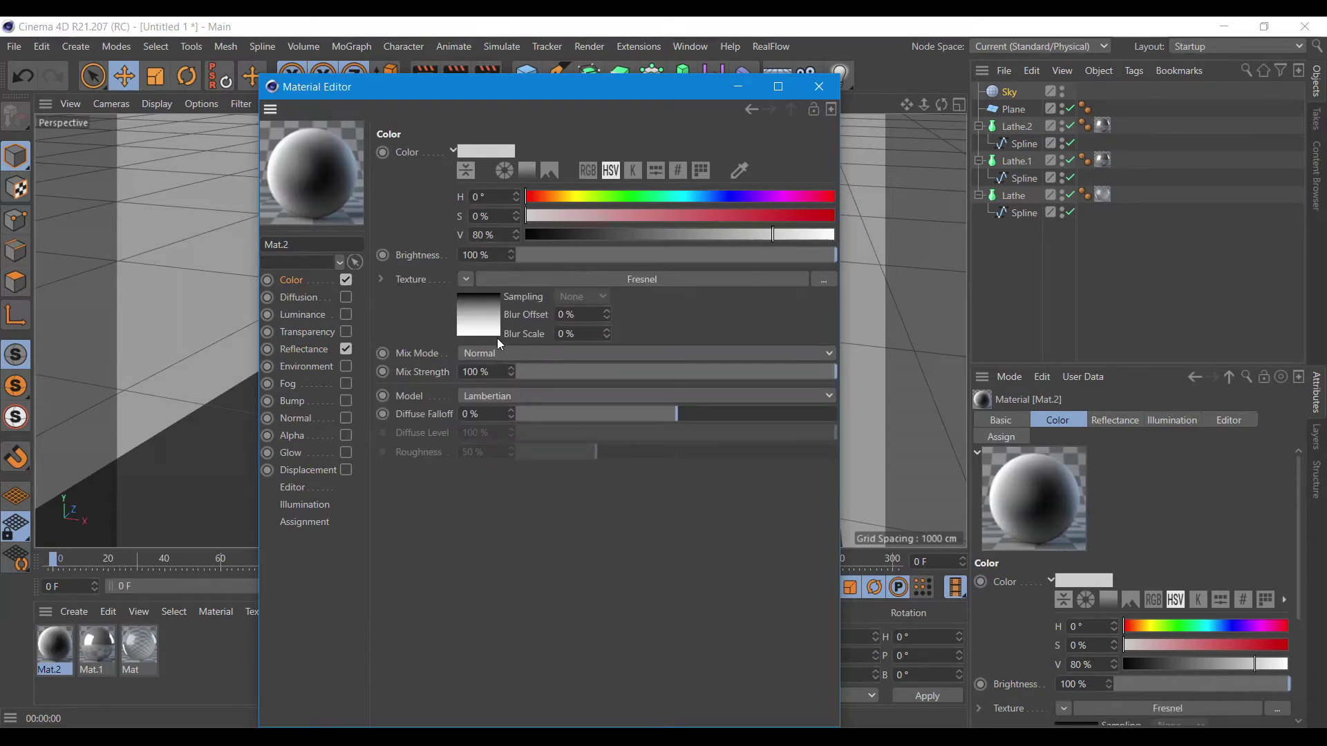
{"action": "left_click", "coordinate": [493, 326]}
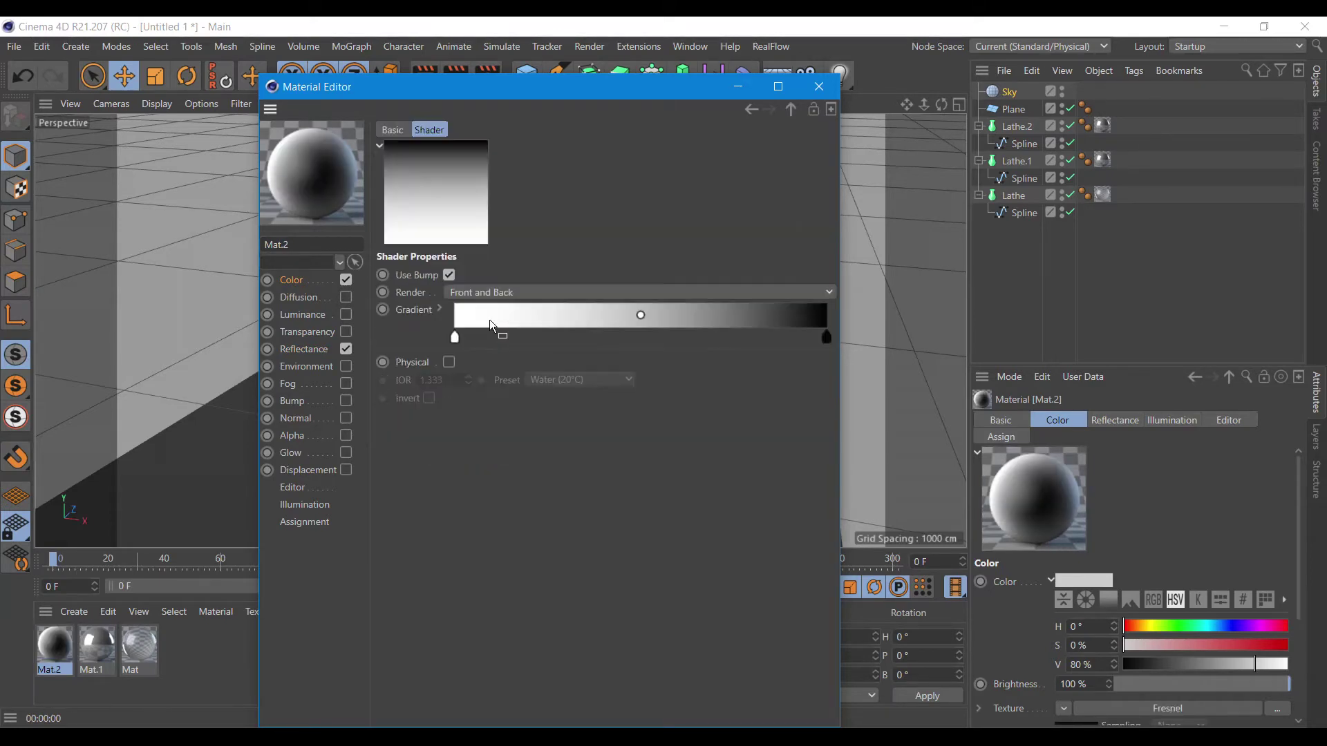
- Make the Fresnel gradient's end knot cyan and add a vivid magenta middle knot
{"action": "double_click", "coordinate": [827, 337]}
{"action": "left_click", "coordinate": [875, 358]}
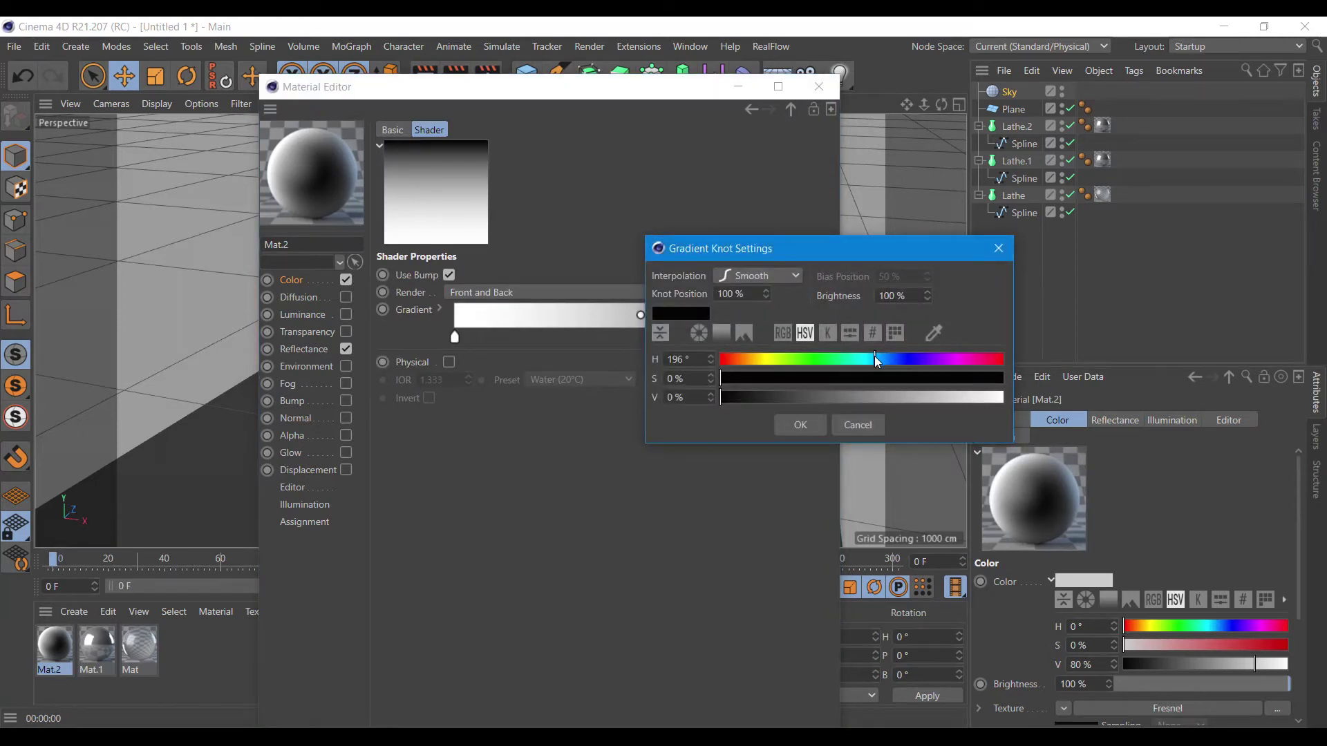
{"action": "left_click", "coordinate": [947, 379]}
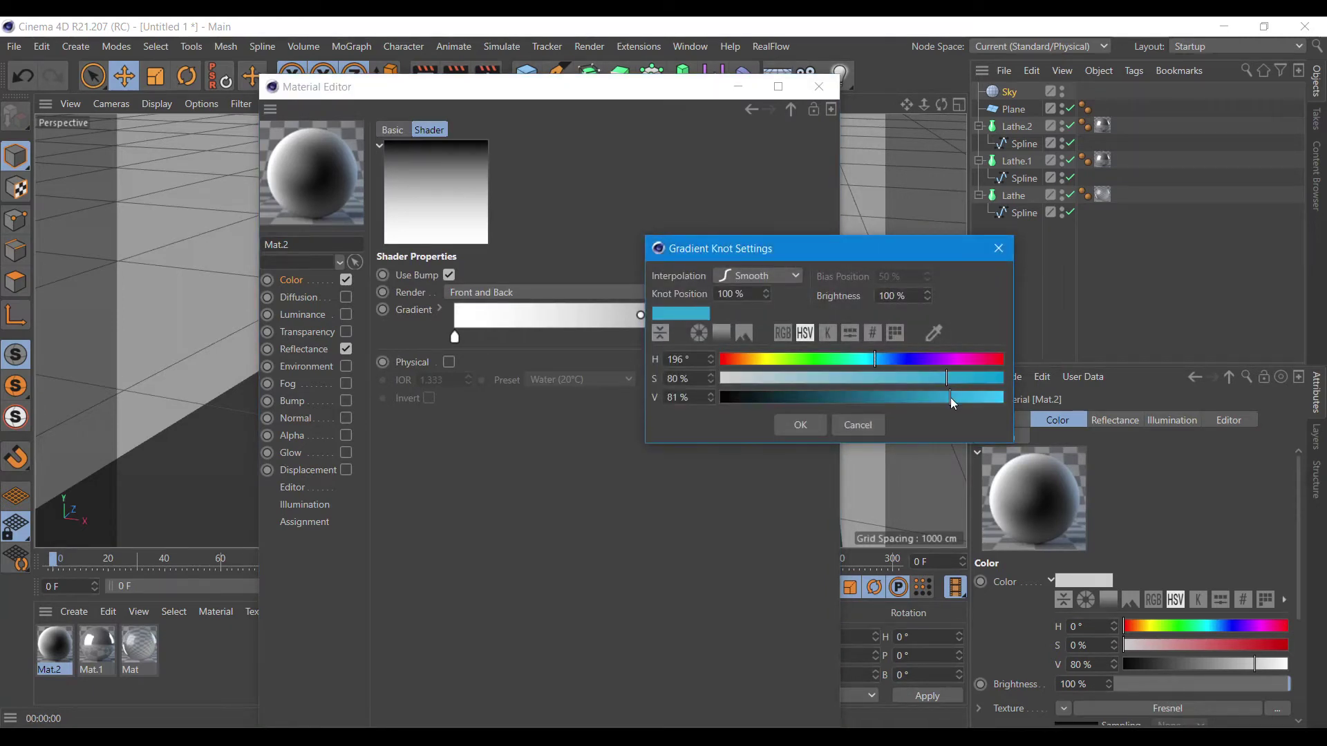
{"action": "left_click", "coordinate": [799, 425]}
{"action": "left_click", "coordinate": [642, 337]}
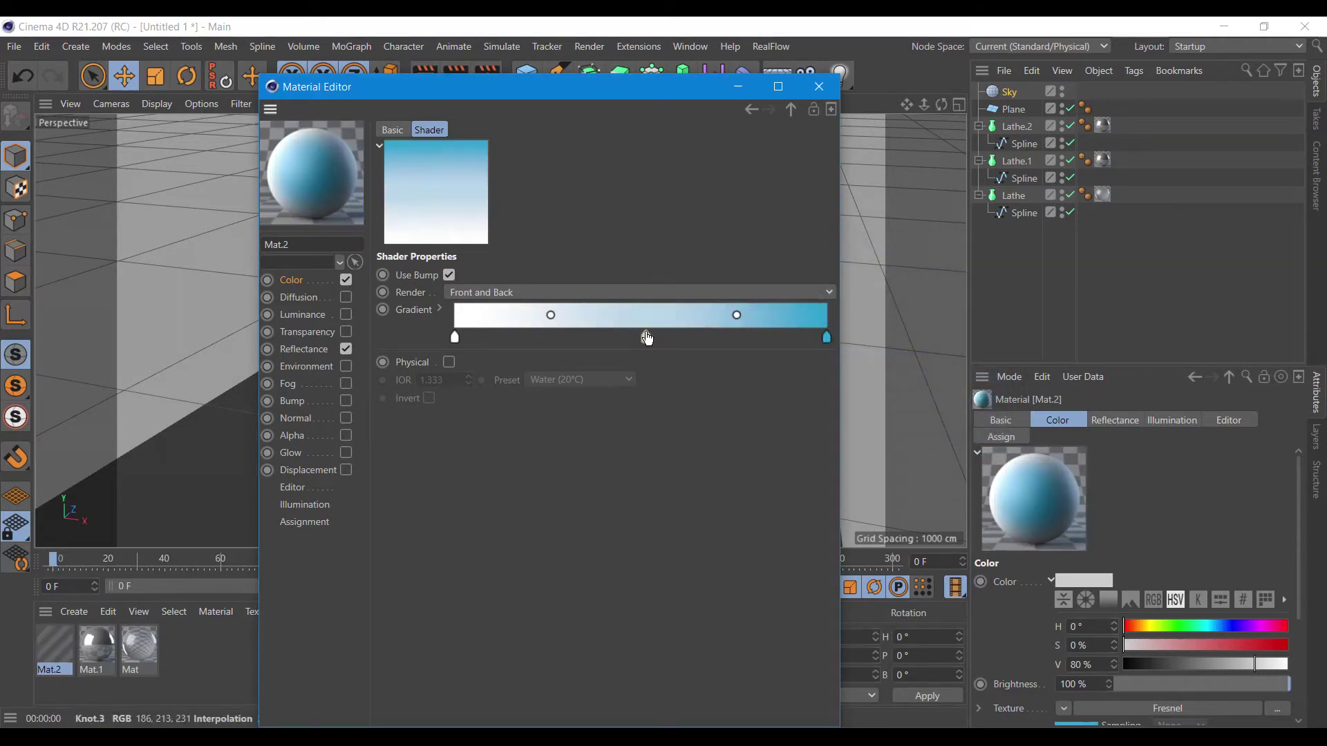
{"action": "double_click", "coordinate": [643, 337]}
{"action": "left_click", "coordinate": [769, 349]}
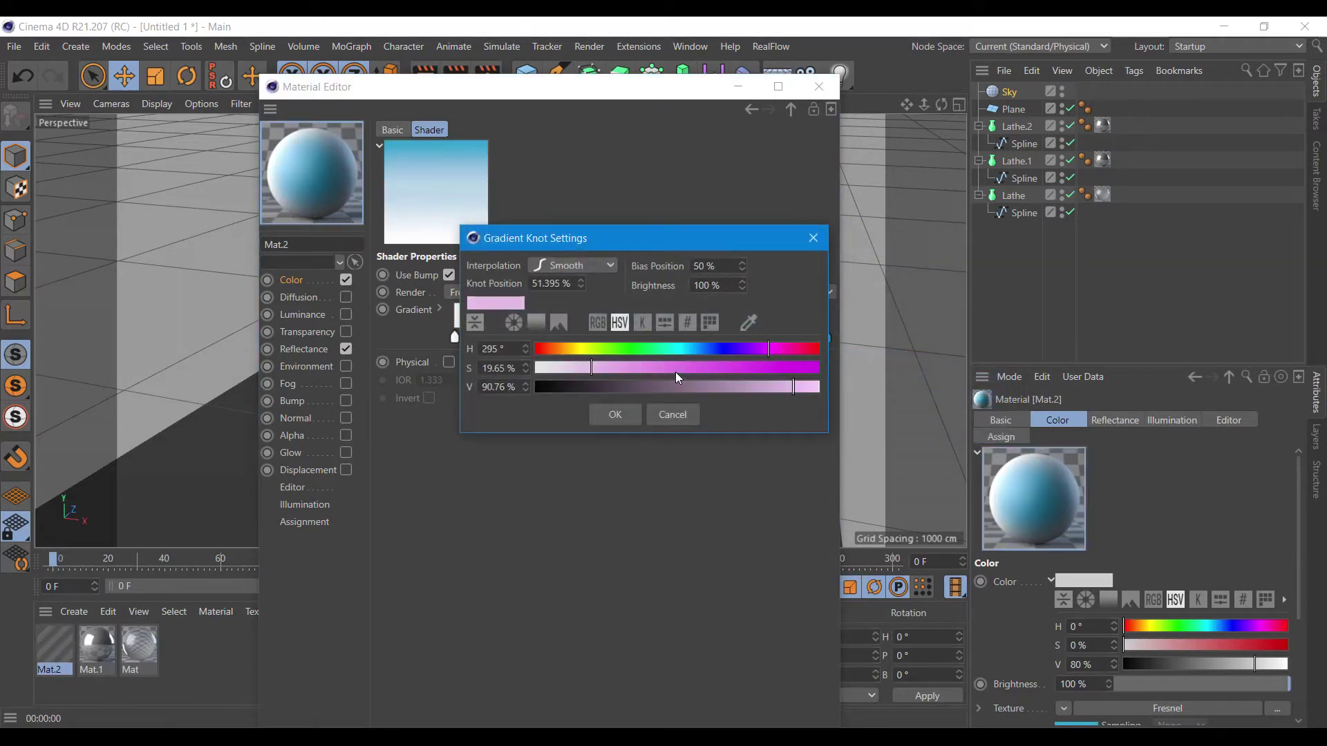
{"action": "left_click", "coordinate": [715, 367]}
{"action": "left_click", "coordinate": [615, 415]}
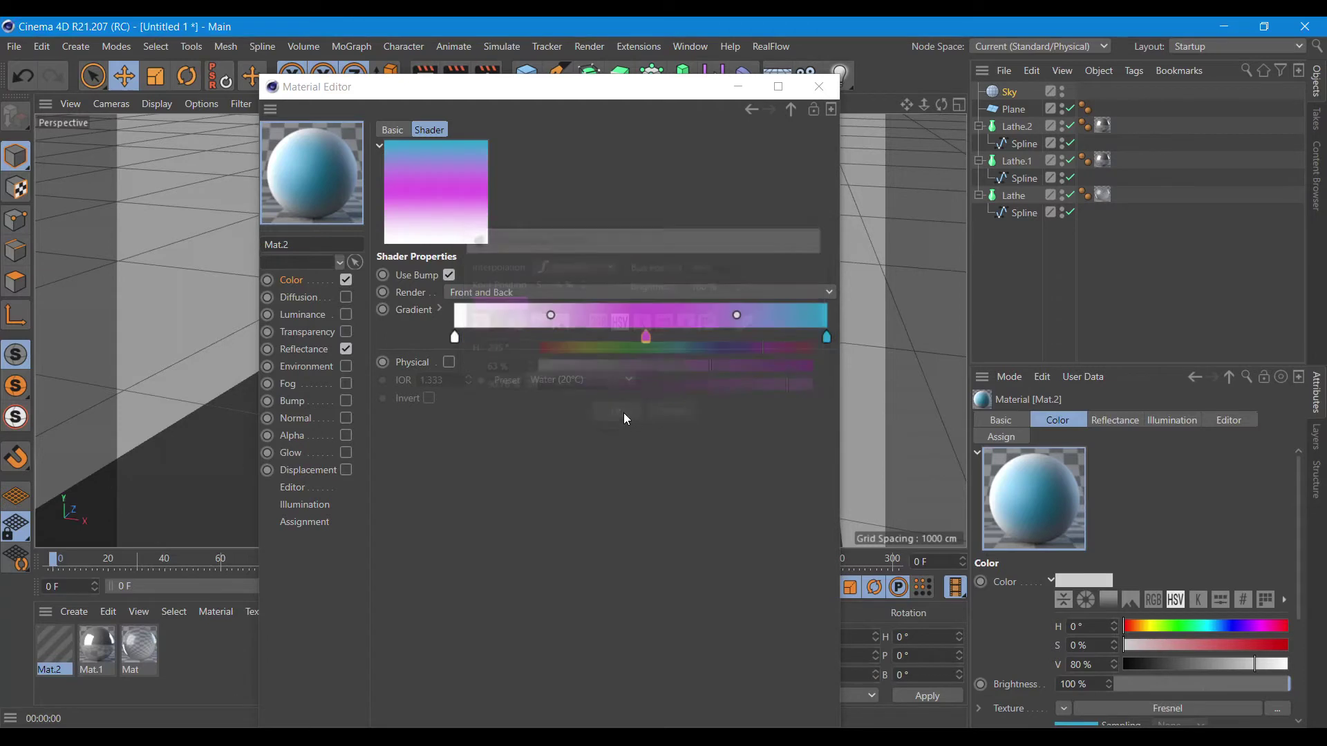
- Add a pink knot at about 28% and turn the white start knot light blue
{"action": "left_click", "coordinate": [560, 339]}
{"action": "double_click", "coordinate": [560, 339]}
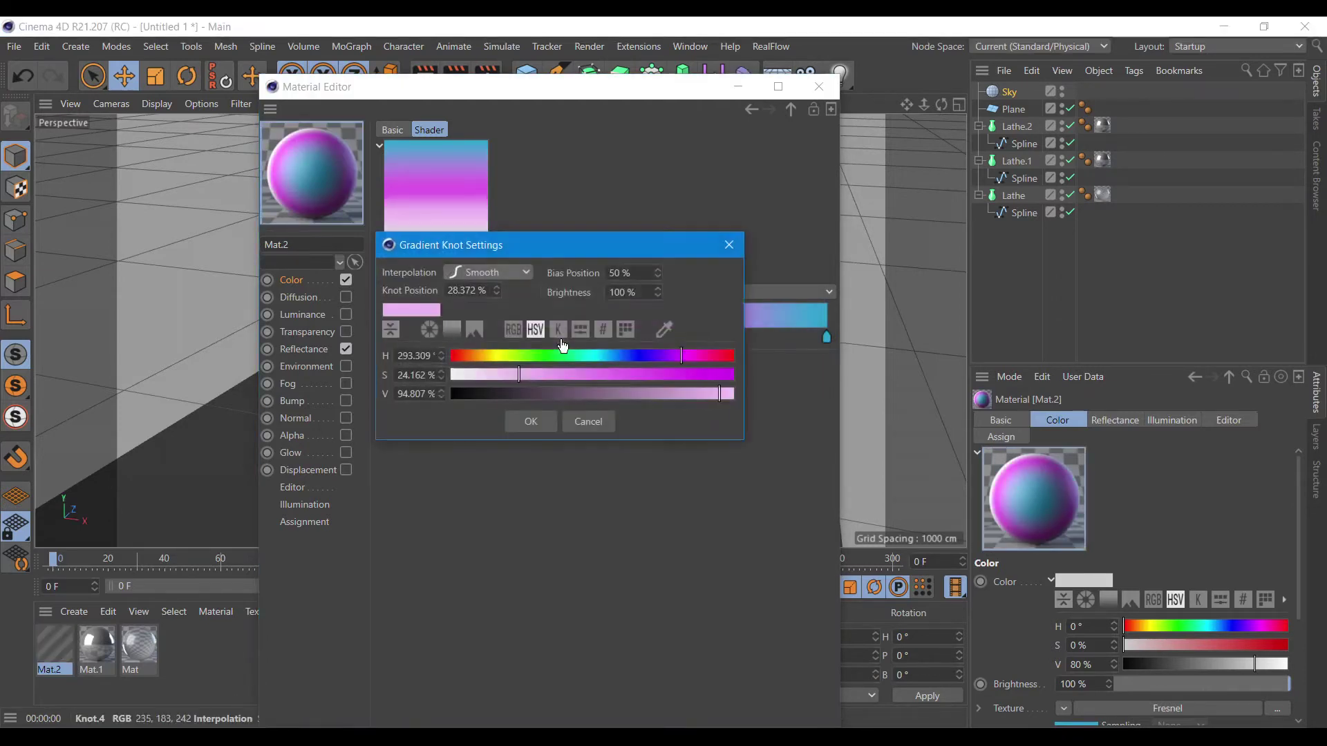
{"action": "left_click", "coordinate": [711, 357]}
{"action": "left_click", "coordinate": [550, 420]}
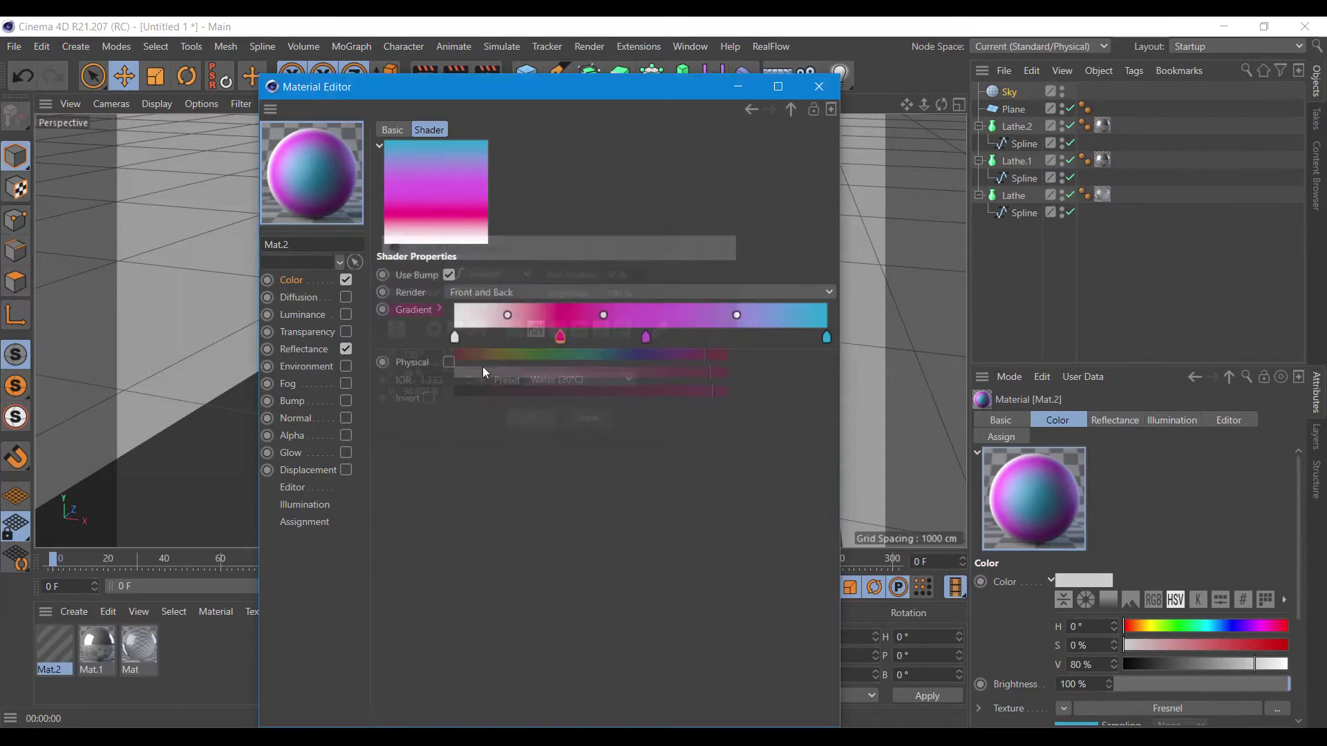
{"action": "double_click", "coordinate": [459, 338]}
{"action": "left_click", "coordinate": [420, 371]}
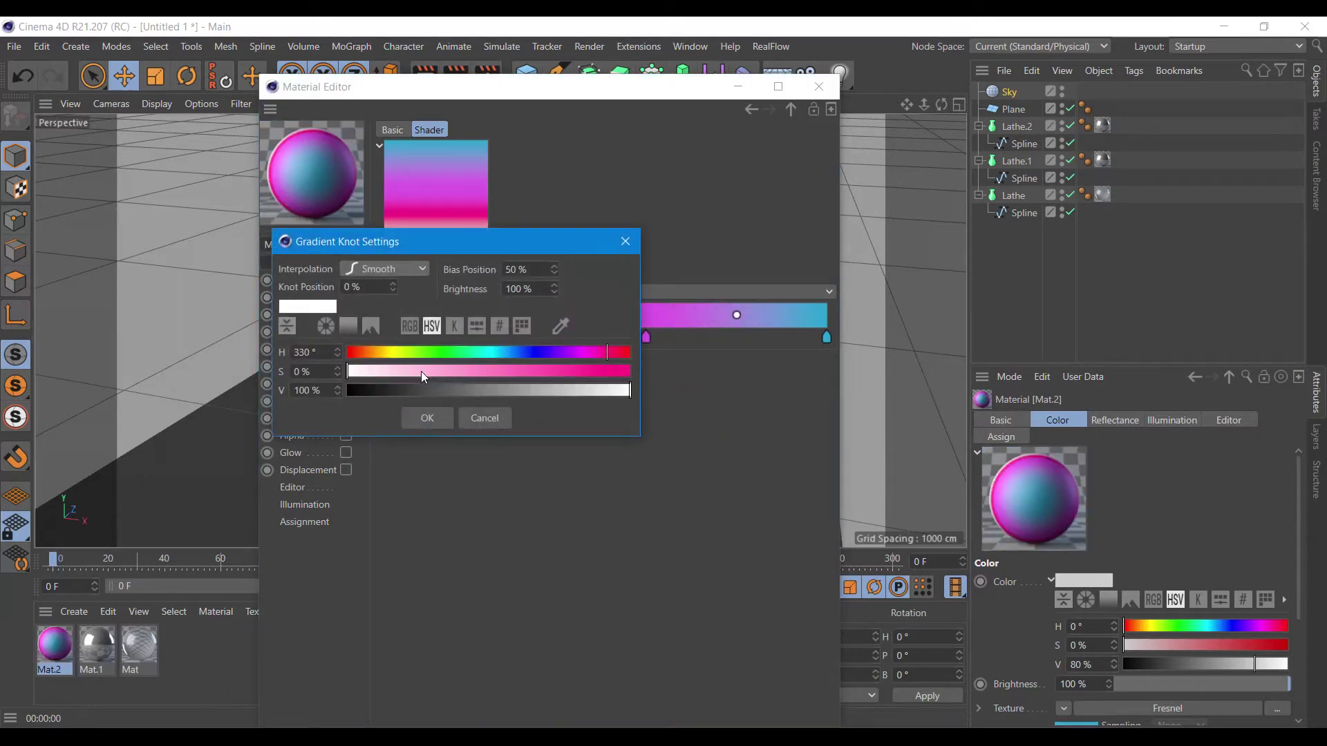
{"action": "left_click", "coordinate": [508, 352]}
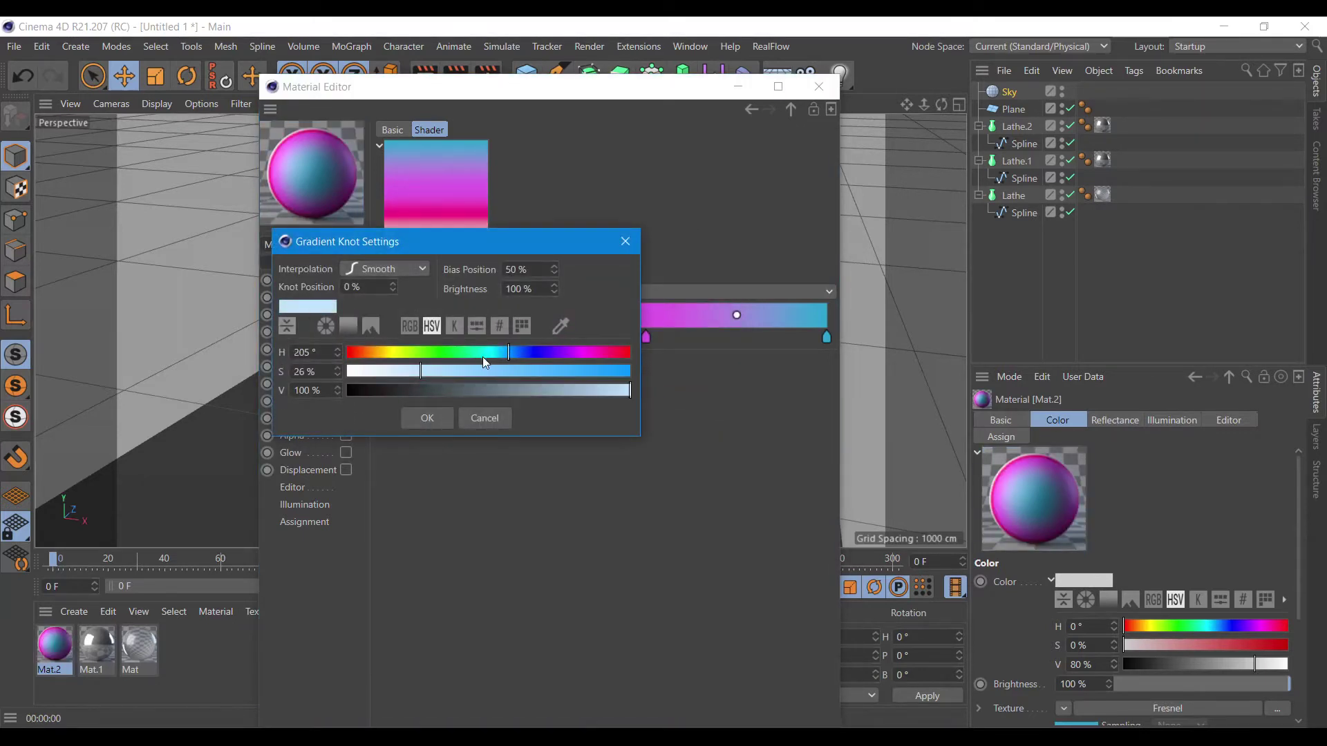
{"action": "left_click", "coordinate": [413, 418]}
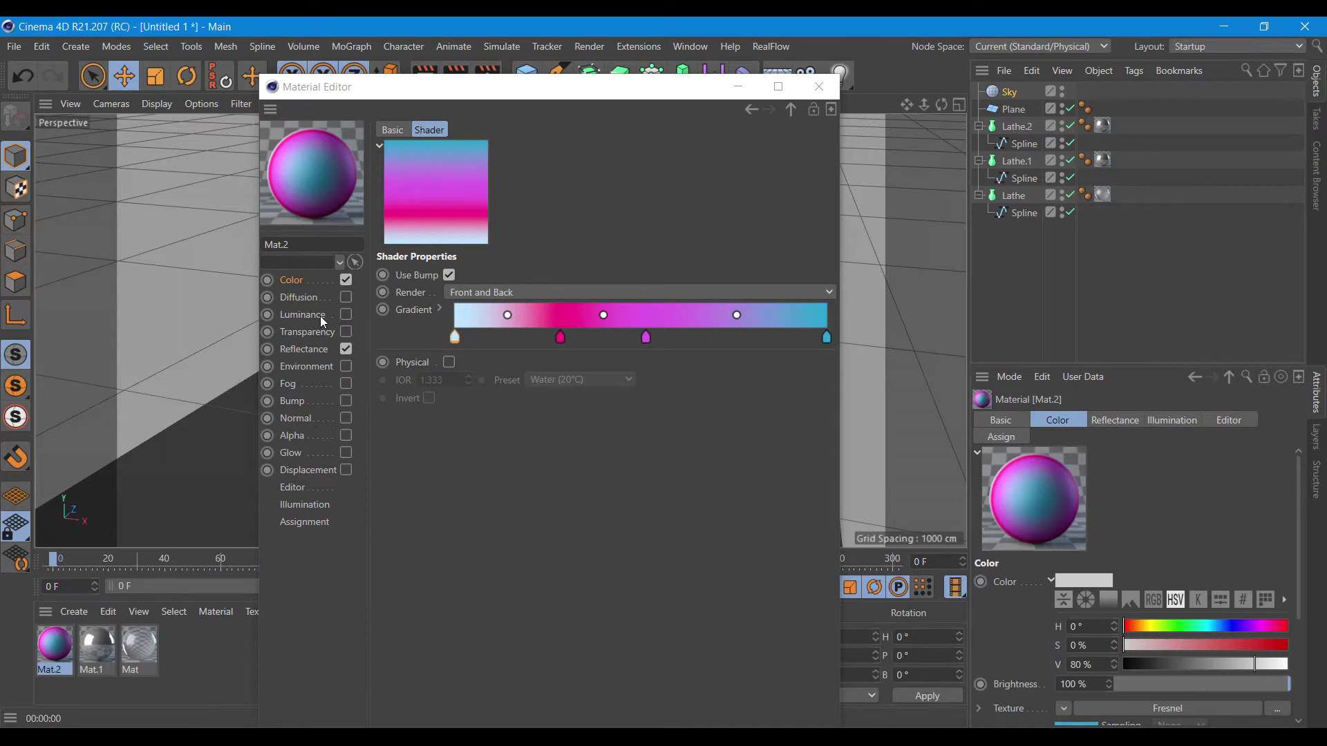
{"action": "left_click", "coordinate": [310, 279]}
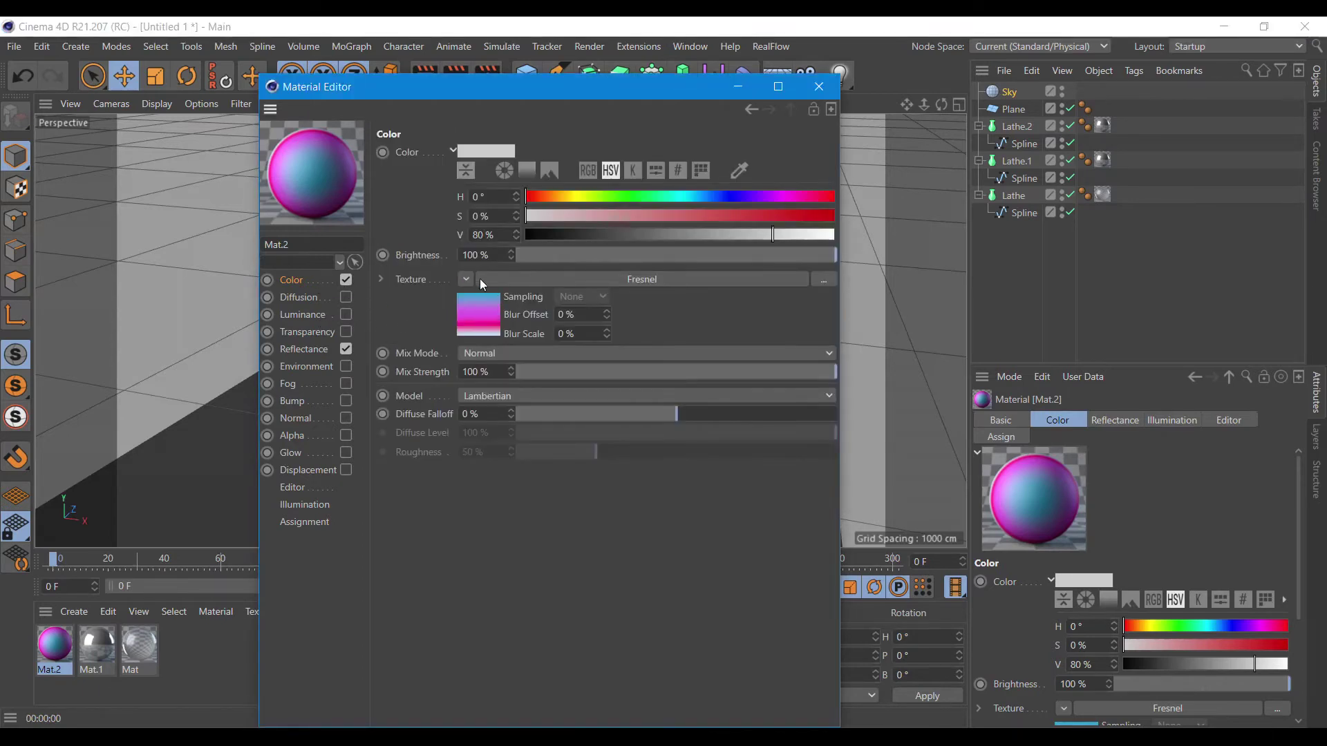
- Copy Mat.2's Fresnel colour shader into its enabled Luminance channel and close the editor
{"action": "left_click", "coordinate": [459, 279]}
{"action": "left_click", "coordinate": [491, 305]}
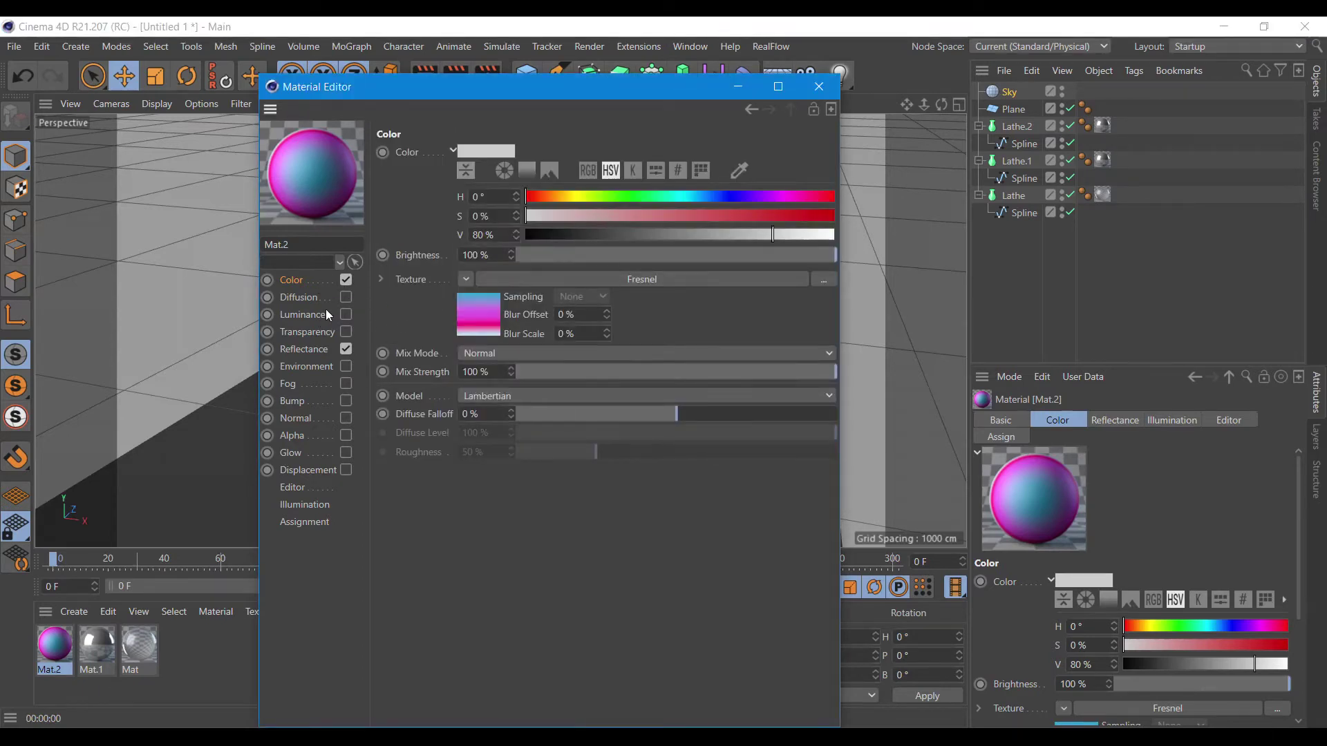
{"action": "left_click", "coordinate": [346, 314]}
{"action": "left_click", "coordinate": [316, 318]}
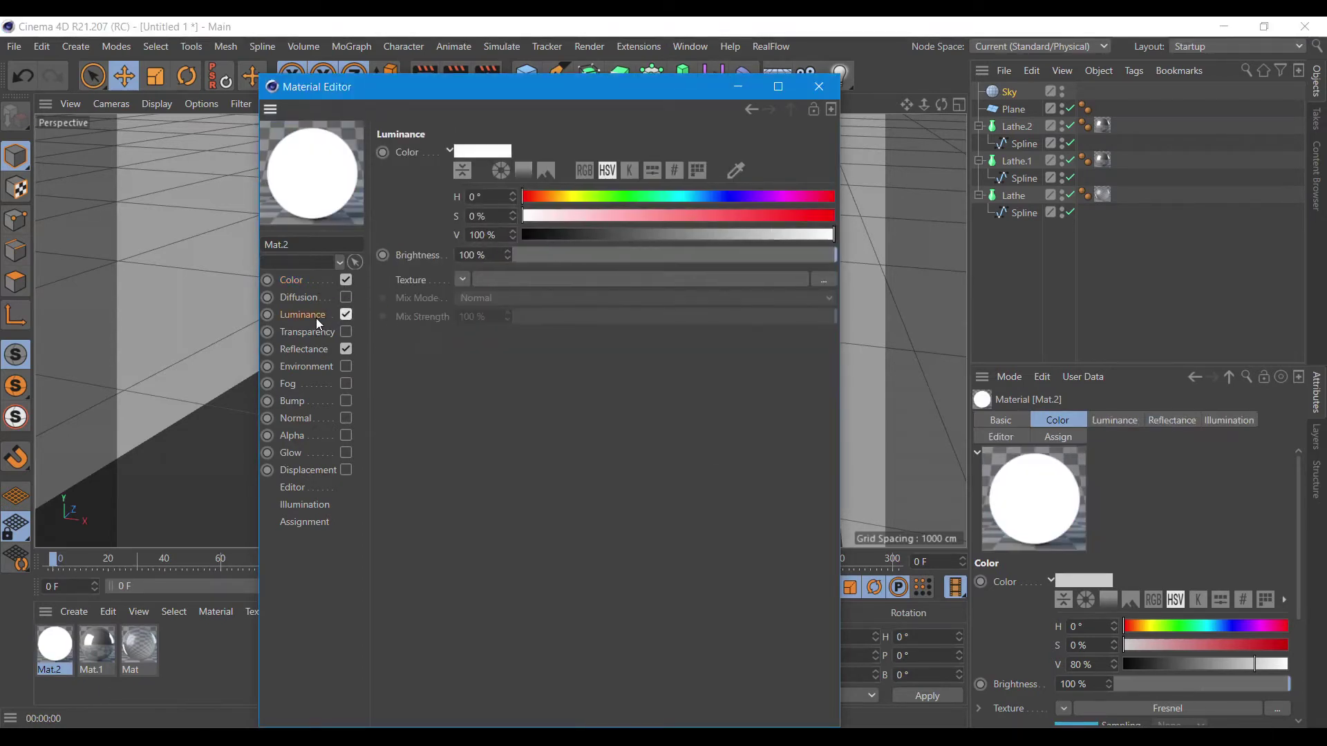
{"action": "left_click", "coordinate": [461, 279]}
{"action": "left_click", "coordinate": [496, 328]}
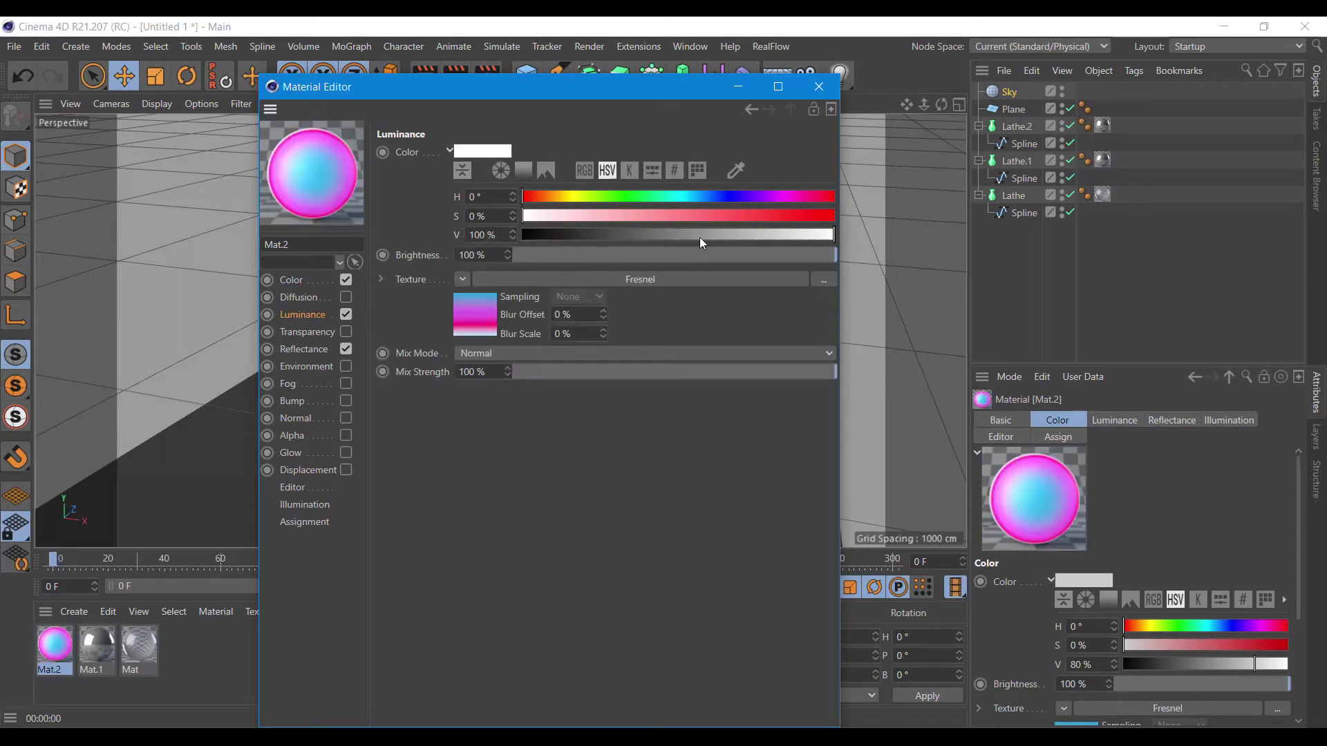
{"action": "left_click", "coordinate": [818, 87]}
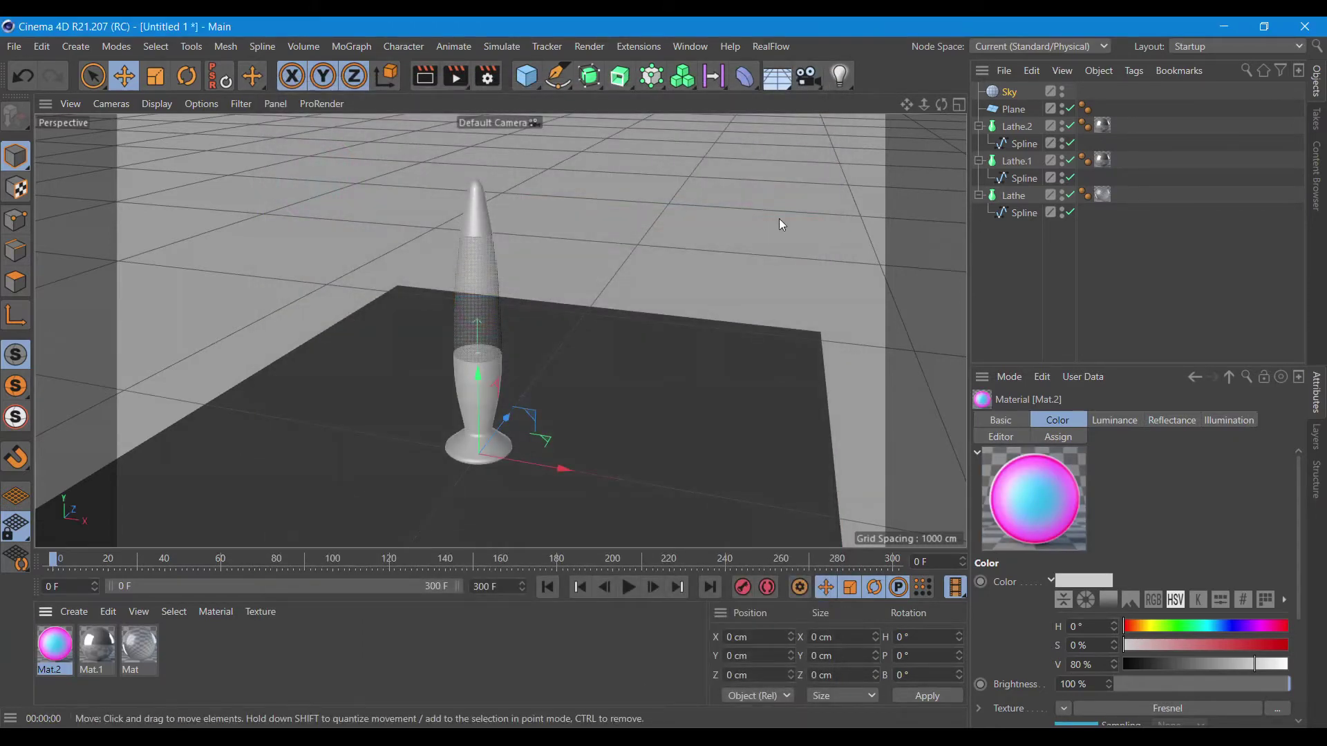
{"action": "left_click", "coordinate": [536, 85]}
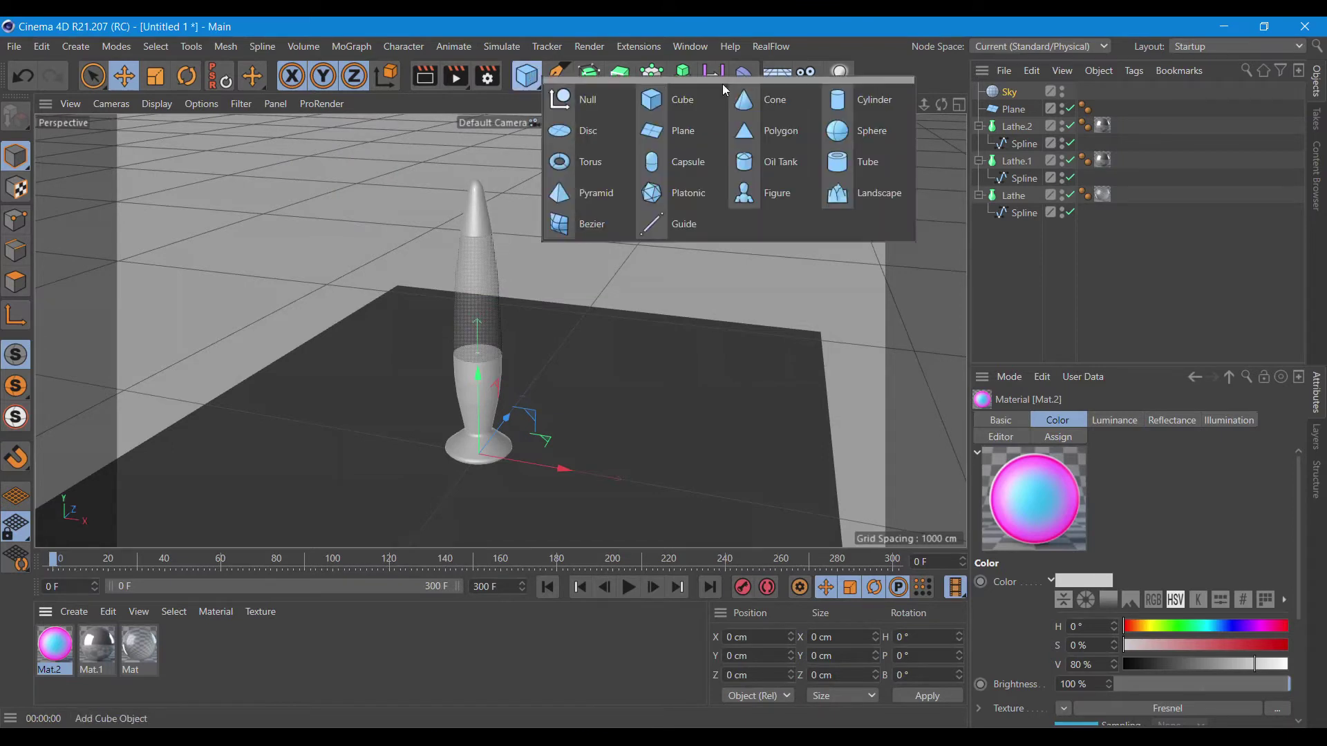
- Add a 30 cm Sphere inside the glass and place a 20 cm copy higher
{"action": "left_click", "coordinate": [859, 130]}
{"action": "left_click", "coordinate": [1067, 459]}
{"action": "type", "text": "30"}
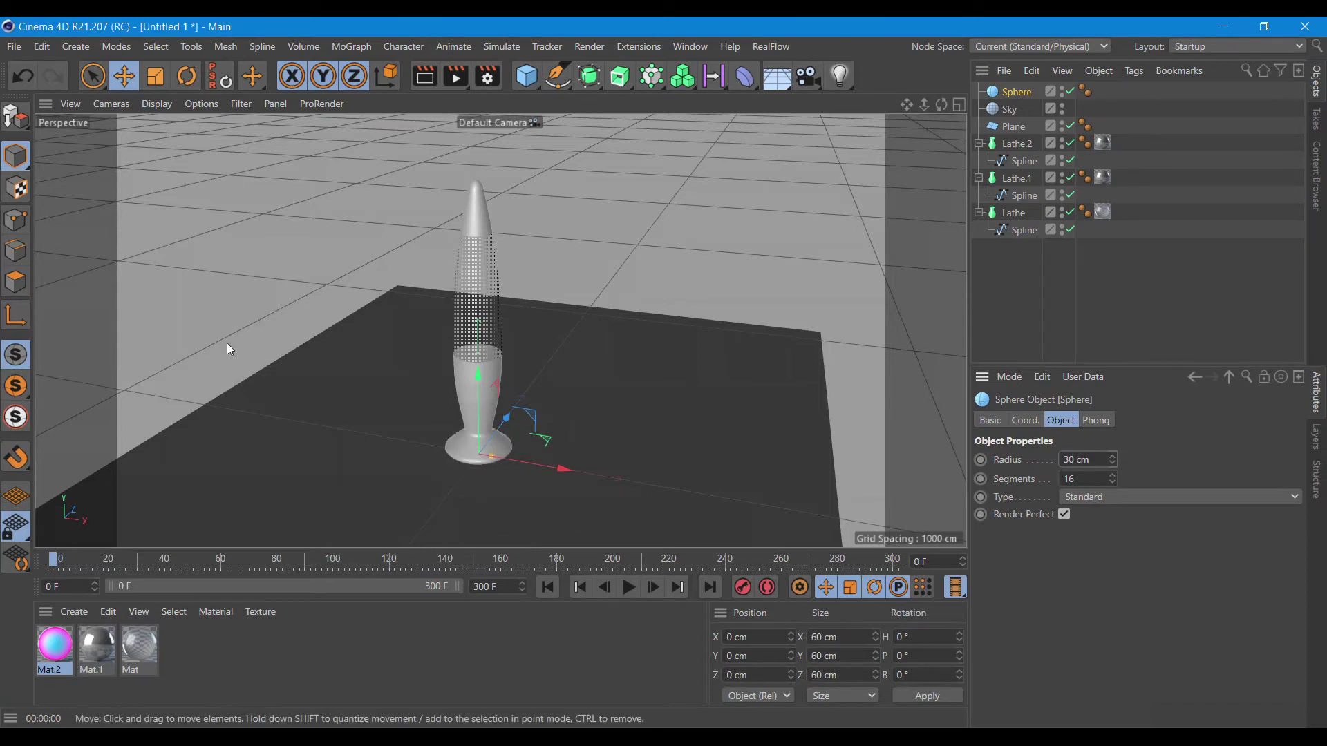
{"action": "mouse_move", "coordinate": [476, 380]}
{"action": "left_mouse_down"}
{"action": "mouse_move", "coordinate": [496, 260]}
{"action": "mouse_move", "coordinate": [484, 230]}
{"action": "left_mouse_up"}
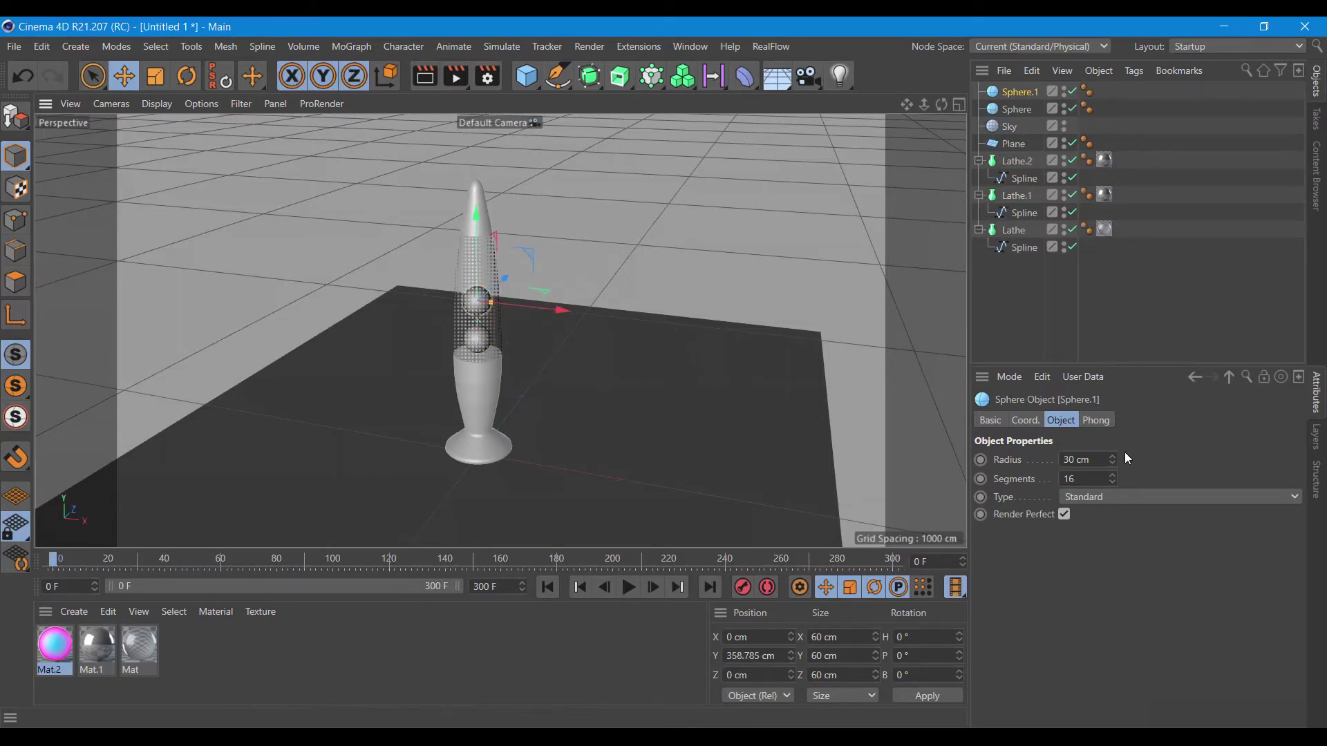
{"action": "left_click", "coordinate": [1064, 459]}
{"action": "type", "text": "2"}
{"action": "key", "text": "Return"}
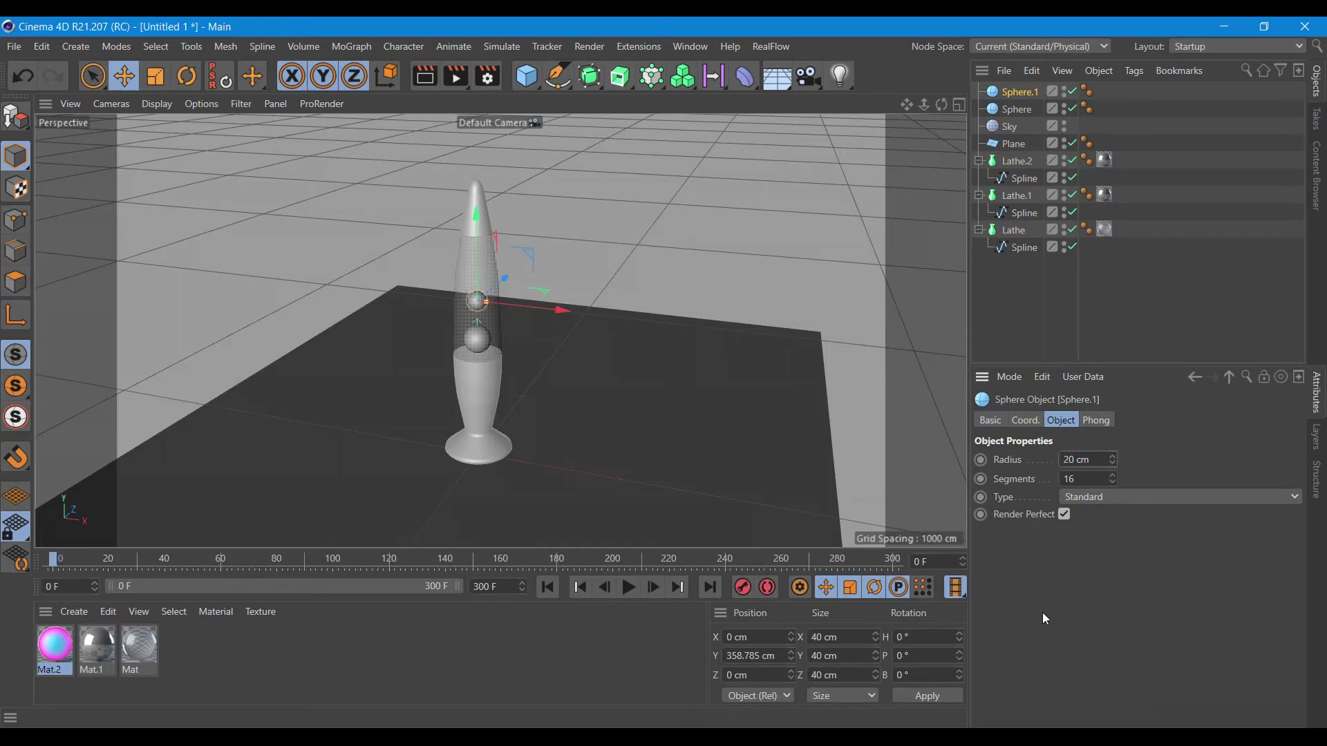
{"action": "left_click_drag", "start_coordinate": [474, 255], "coordinate": [479, 222], "text": "ctrl"}
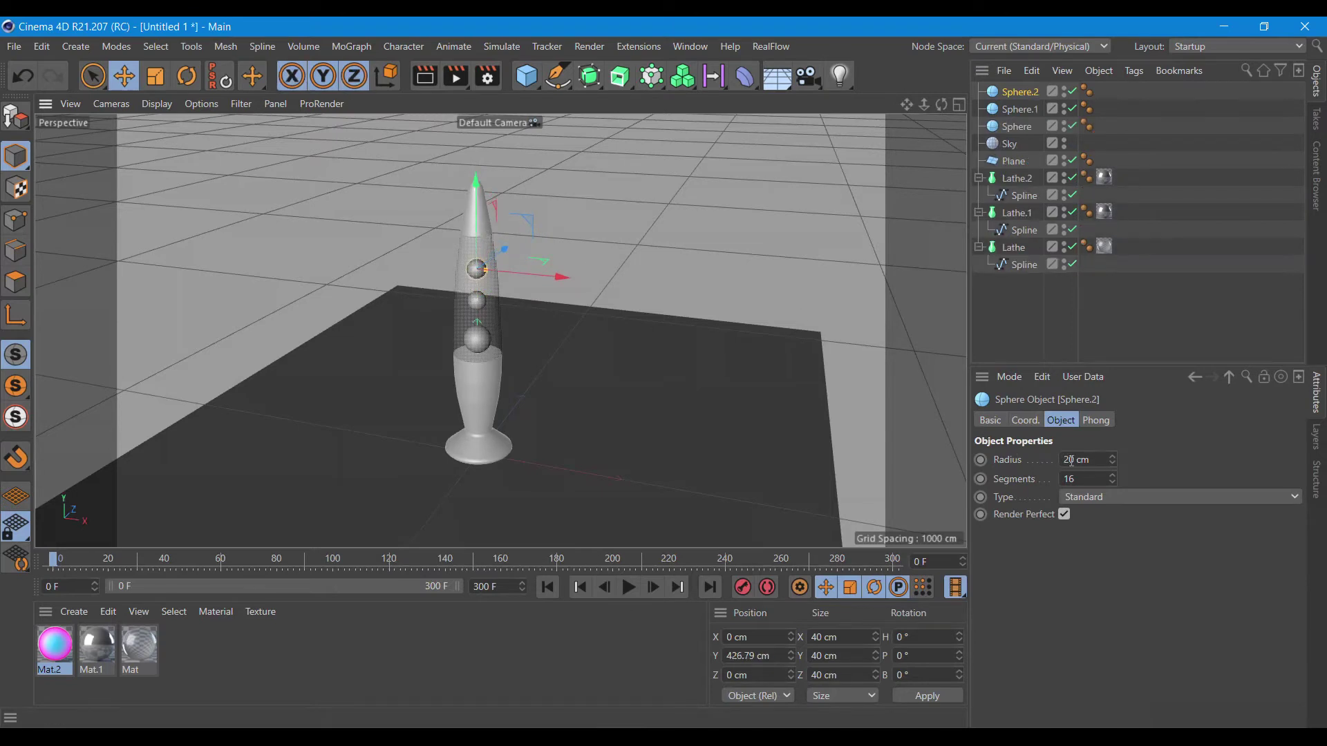
- Add further sphere copies at 15 cm and 10 cm radius at various heights in the lamp
{"action": "left_click_drag", "start_coordinate": [1073, 462], "coordinate": [1057, 461]}
{"action": "type", "text": "15"}
{"action": "key", "text": "Return"}
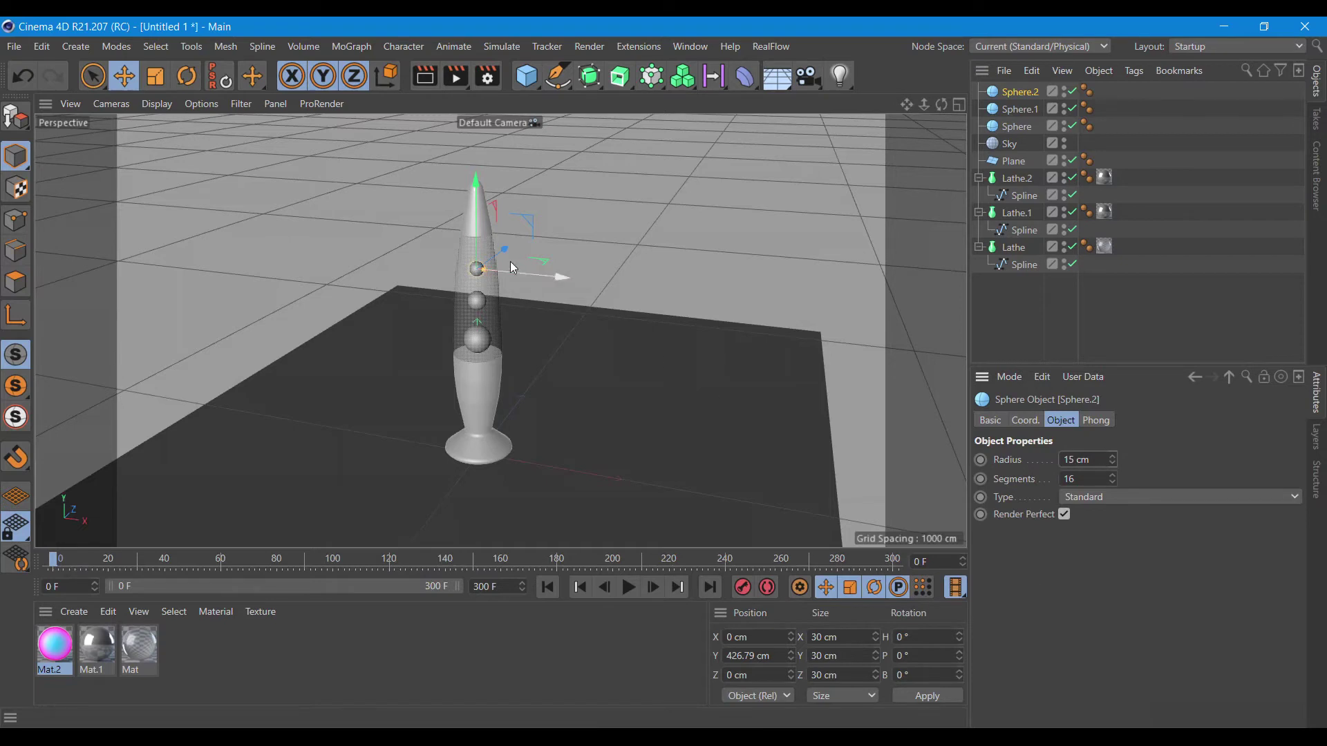
{"action": "key", "text": "x"}
{"action": "key", "text": "z"}
{"action": "left_click_drag", "start_coordinate": [480, 228], "coordinate": [488, 267], "text": "ctrl"}
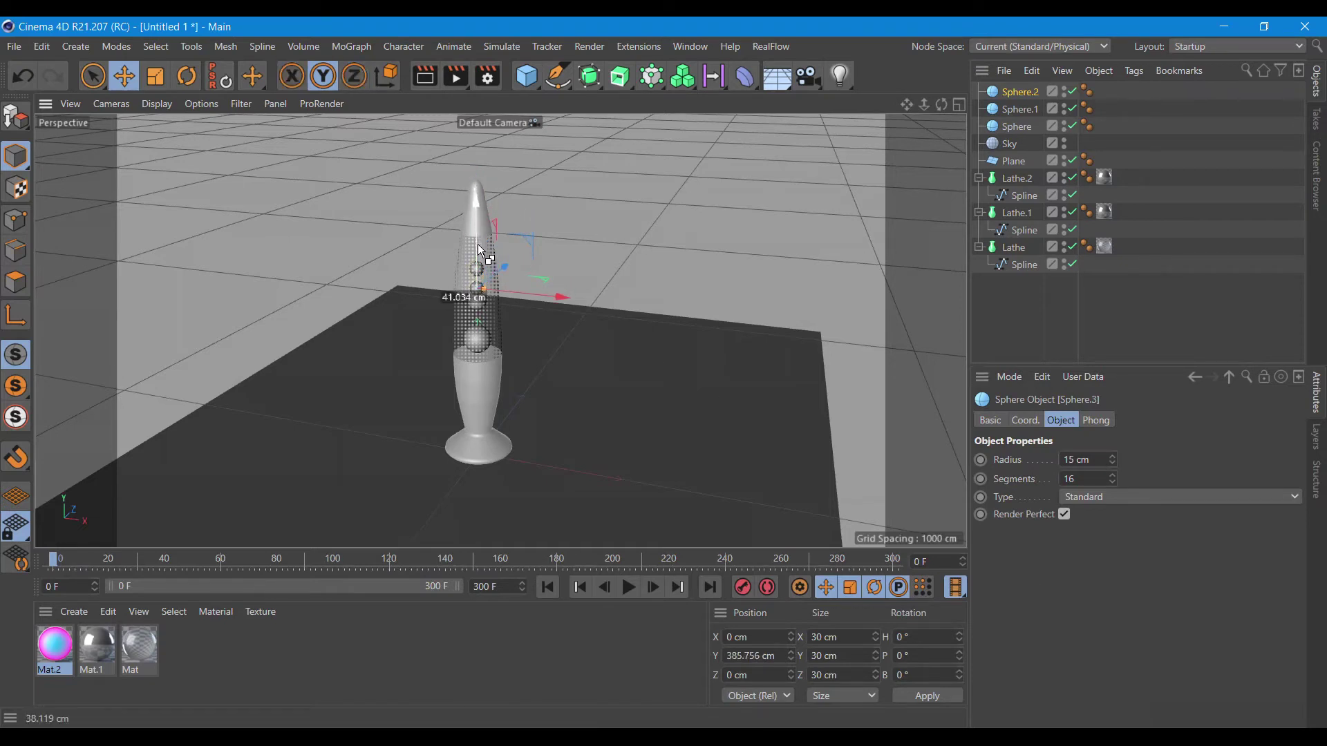
{"action": "left_click_drag", "start_coordinate": [487, 266], "coordinate": [488, 271], "text": "ctrl"}
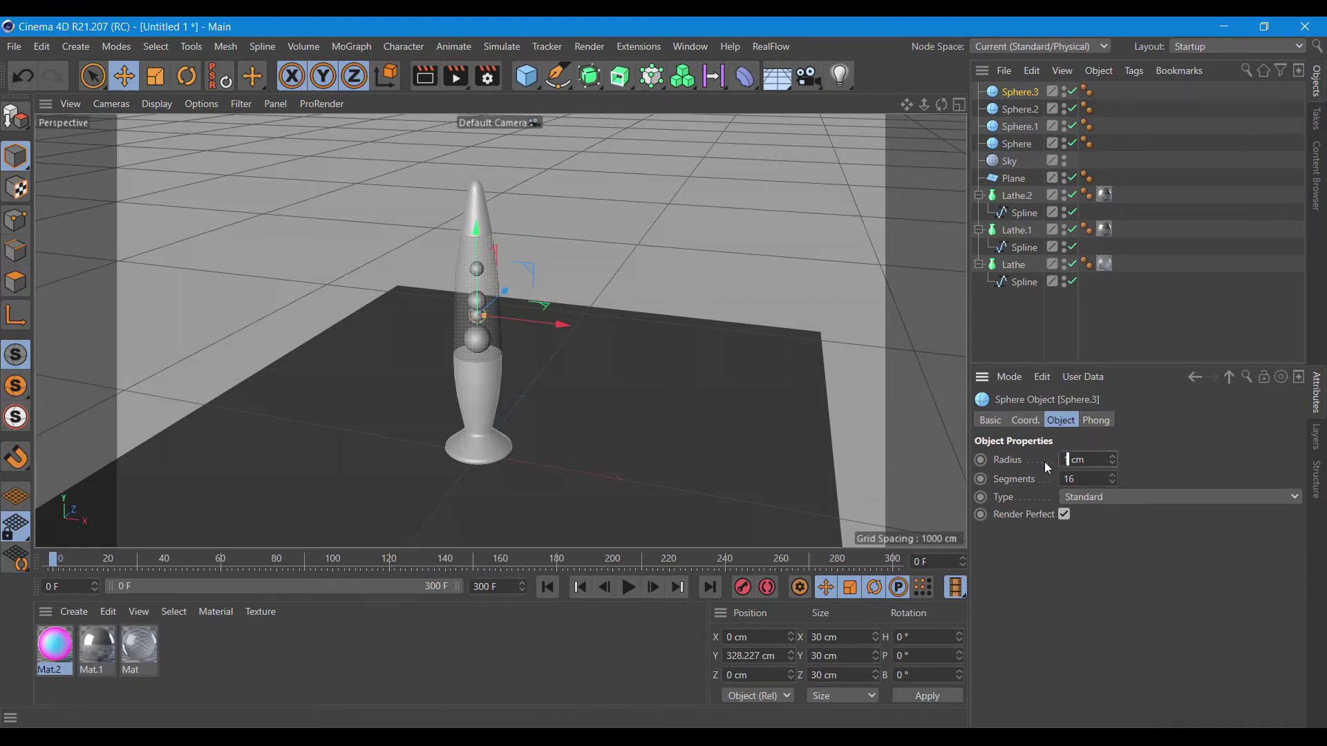
{"action": "type", "text": "10"}
{"action": "key", "text": "Return"}
{"action": "left_click_drag", "start_coordinate": [492, 287], "coordinate": [476, 205], "text": "ctrl"}
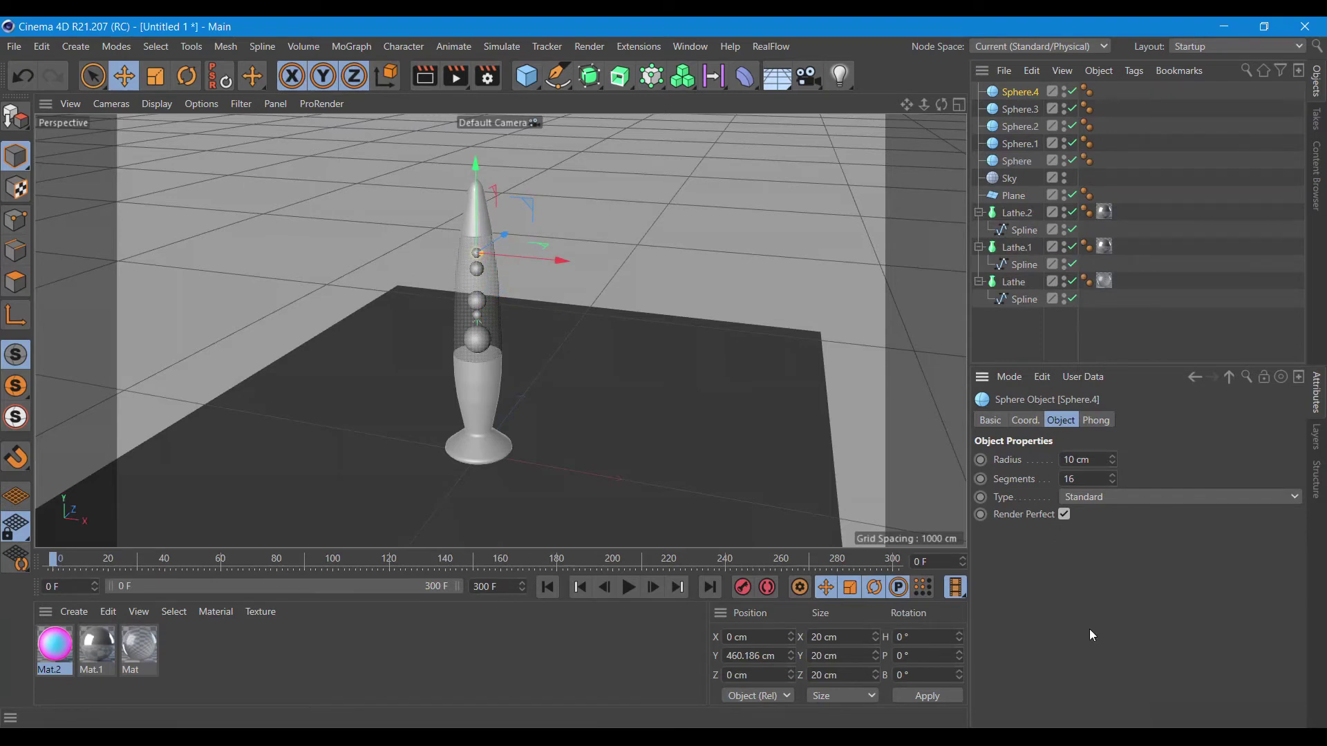
{"action": "left_click", "coordinate": [1016, 161]}
{"action": "right_click", "coordinate": [1021, 163]}
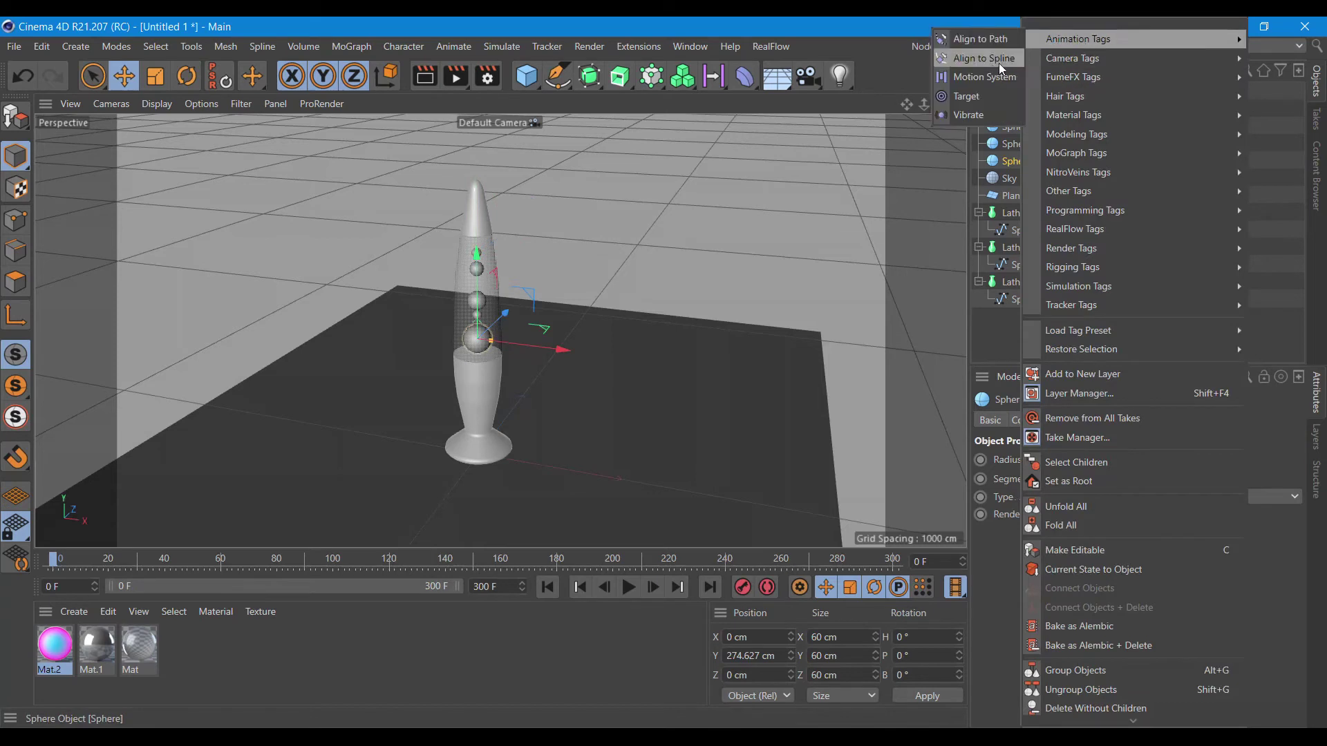
- Replace a mistaken Target tag on Sphere with a Vibrate tag using seed 5
{"action": "left_click", "coordinate": [967, 96]}
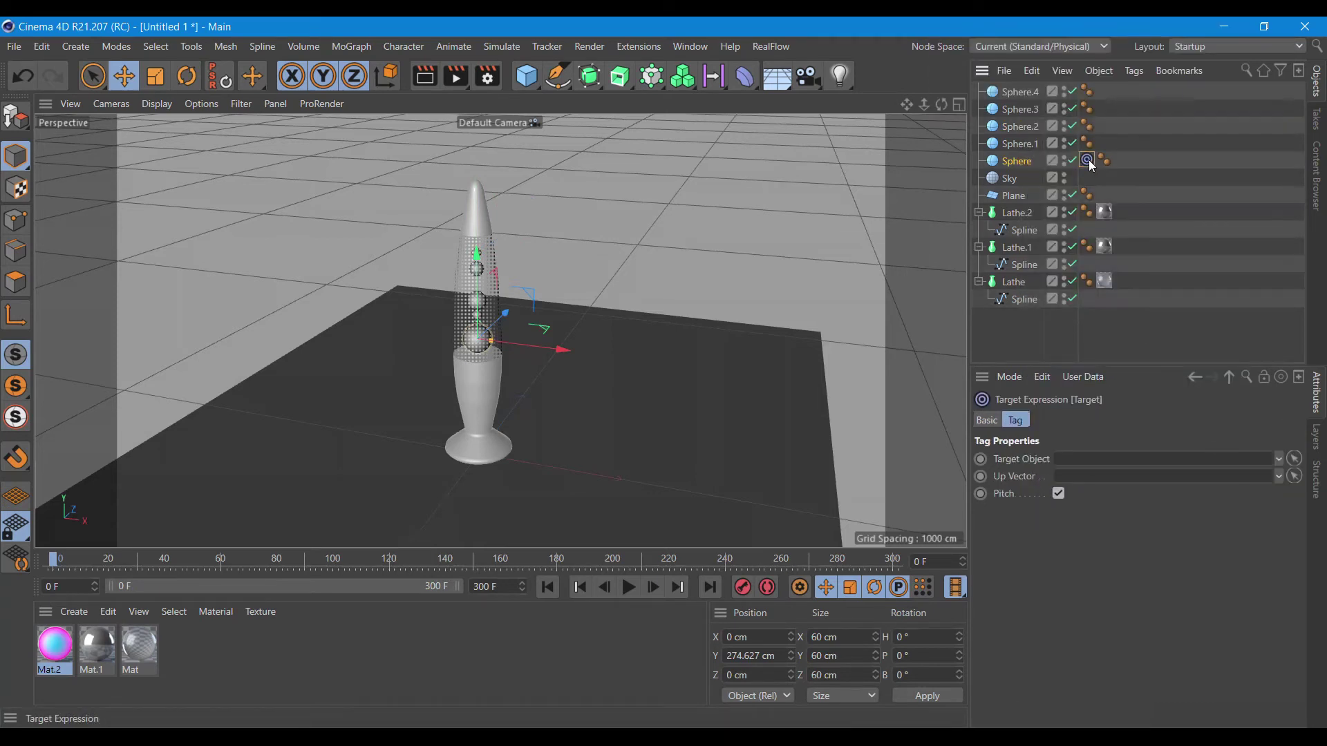
{"action": "key", "text": "Delete"}
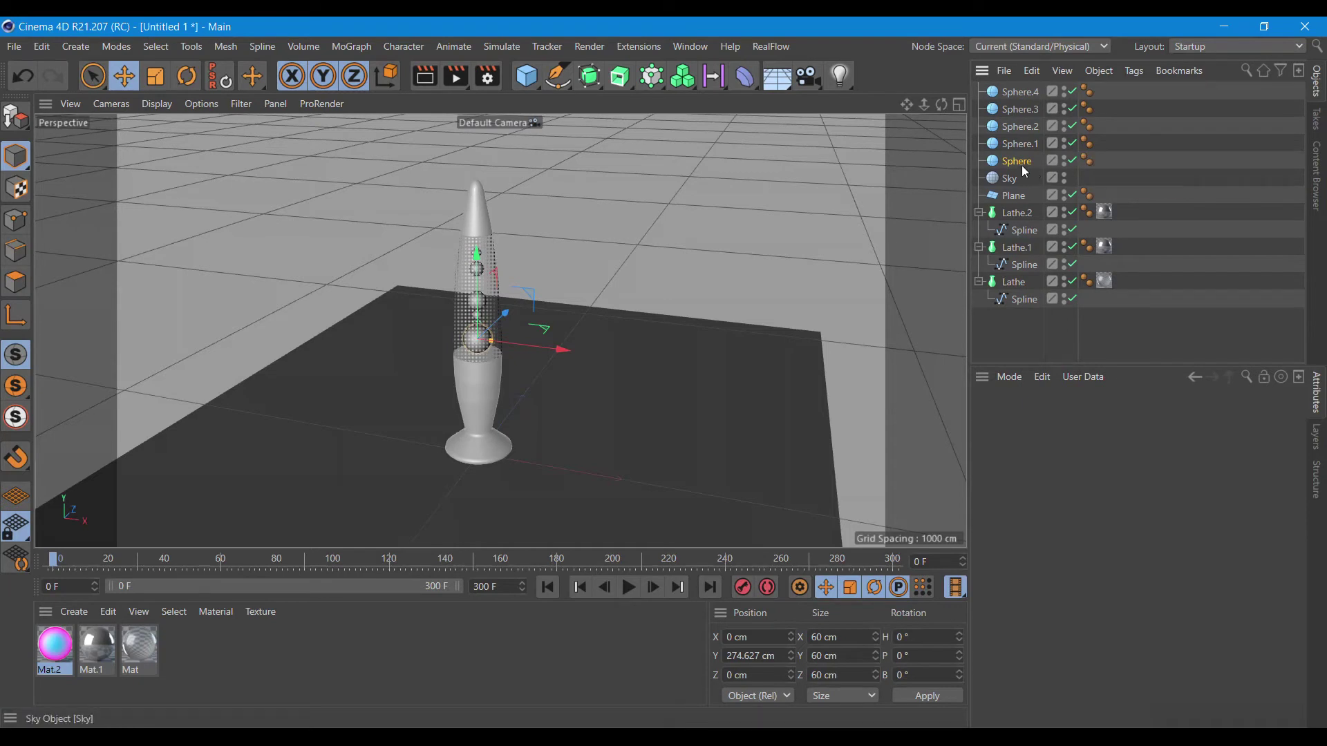
{"action": "right_click", "coordinate": [1017, 163]}
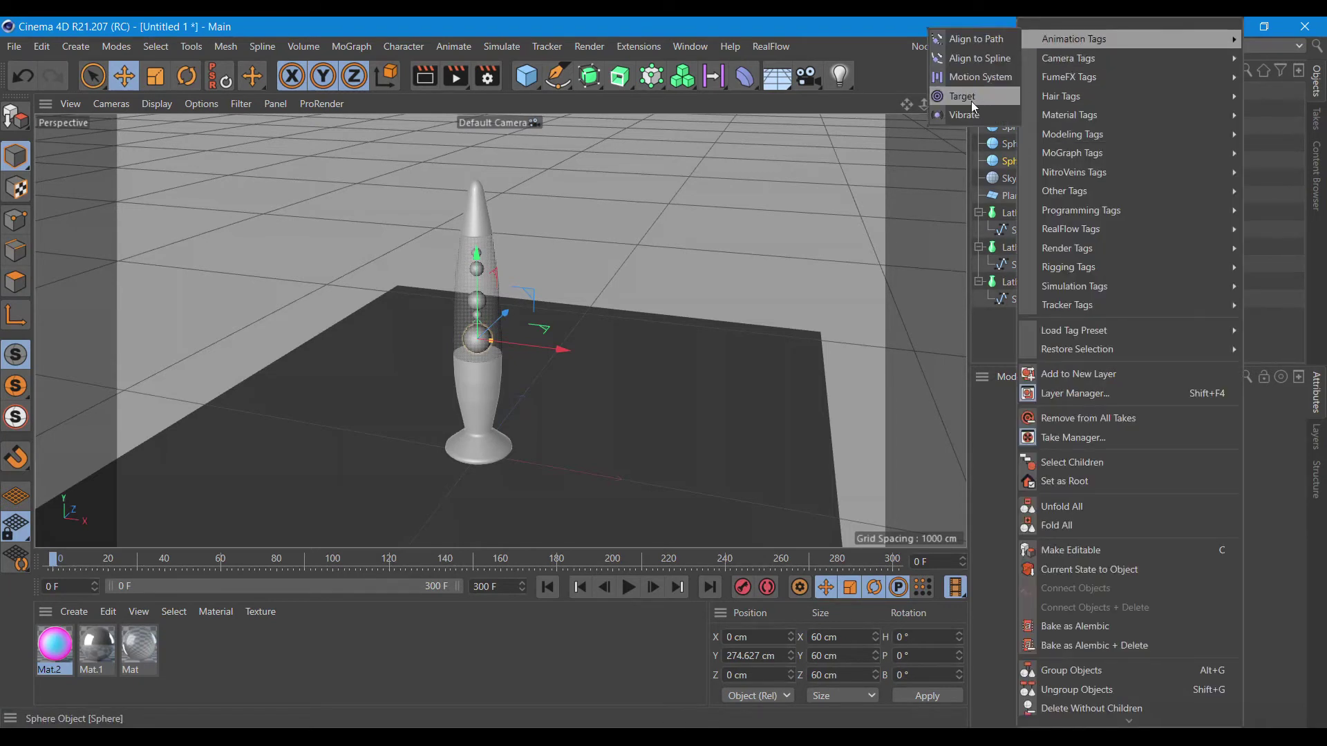
{"action": "left_click", "coordinate": [972, 115]}
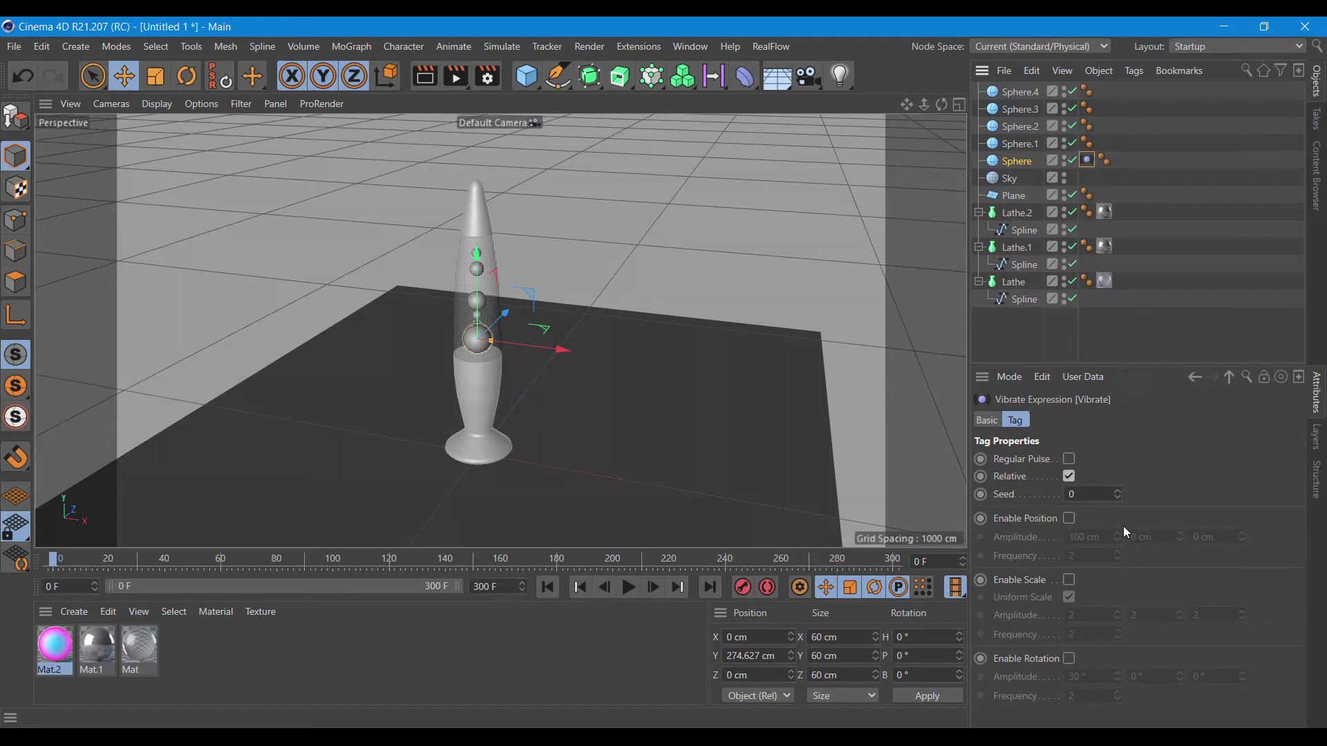
{"action": "left_click", "coordinate": [1098, 495]}
{"action": "type", "text": "5"}
- Enable position vibration with amplitude 20/398/20 cm and frequency 0.1
{"action": "left_click", "coordinate": [1068, 517]}
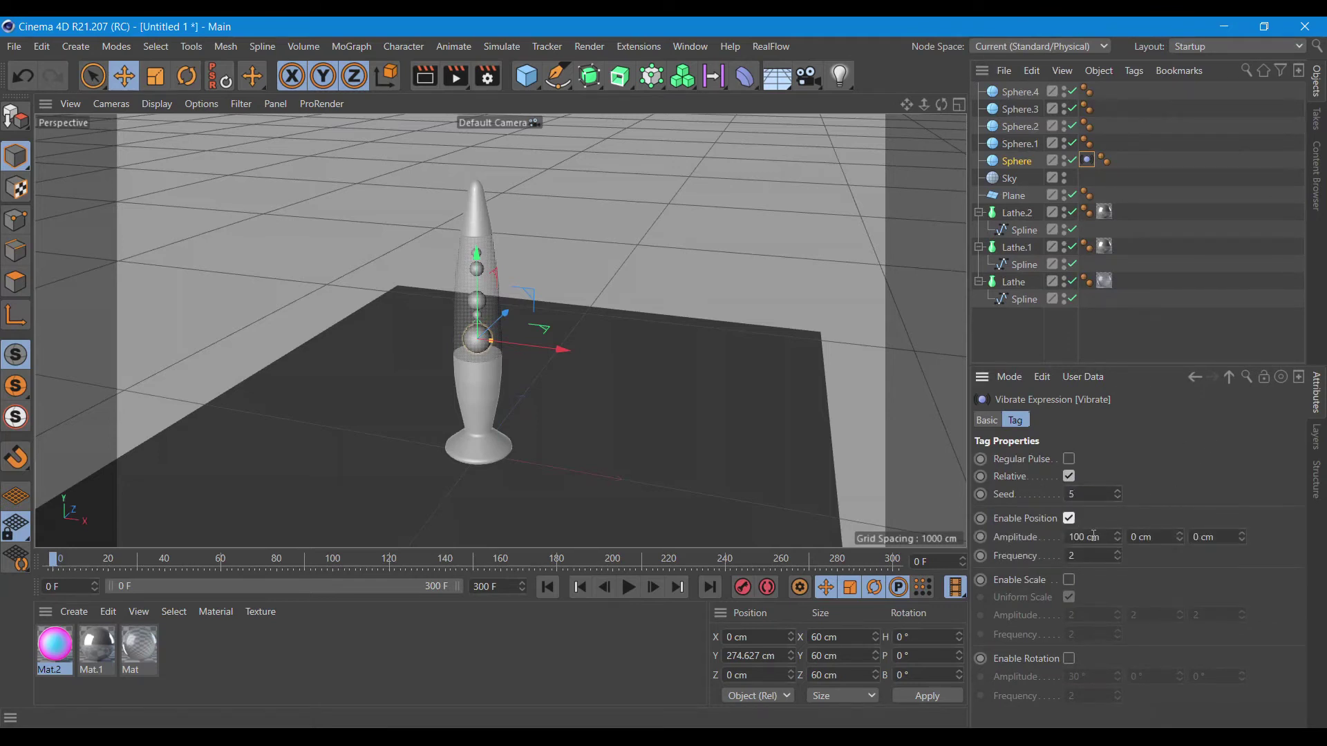
{"action": "left_click", "coordinate": [1077, 537]}
{"action": "type", "text": "20"}
{"action": "key", "text": "Tab"}
{"action": "type", "text": "398"}
{"action": "key", "text": "Tab"}
{"action": "key", "text": "Tab"}
{"action": "type", "text": "0,1"}
- Enable scale vibration at frequency 0.2 and play the animation
{"action": "left_click", "coordinate": [1069, 579]}
{"action": "left_click", "coordinate": [1057, 633]}
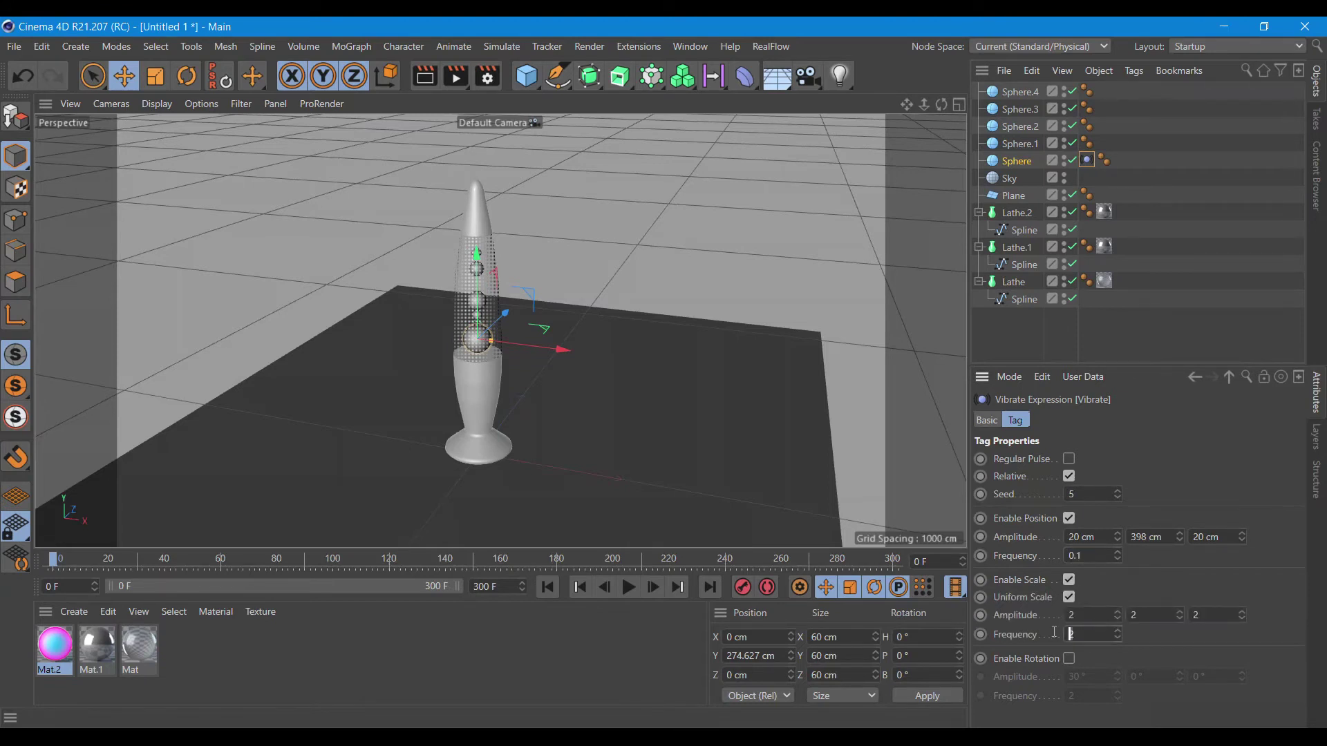
{"action": "type", "text": "0,2"}
{"action": "key", "text": "Return"}
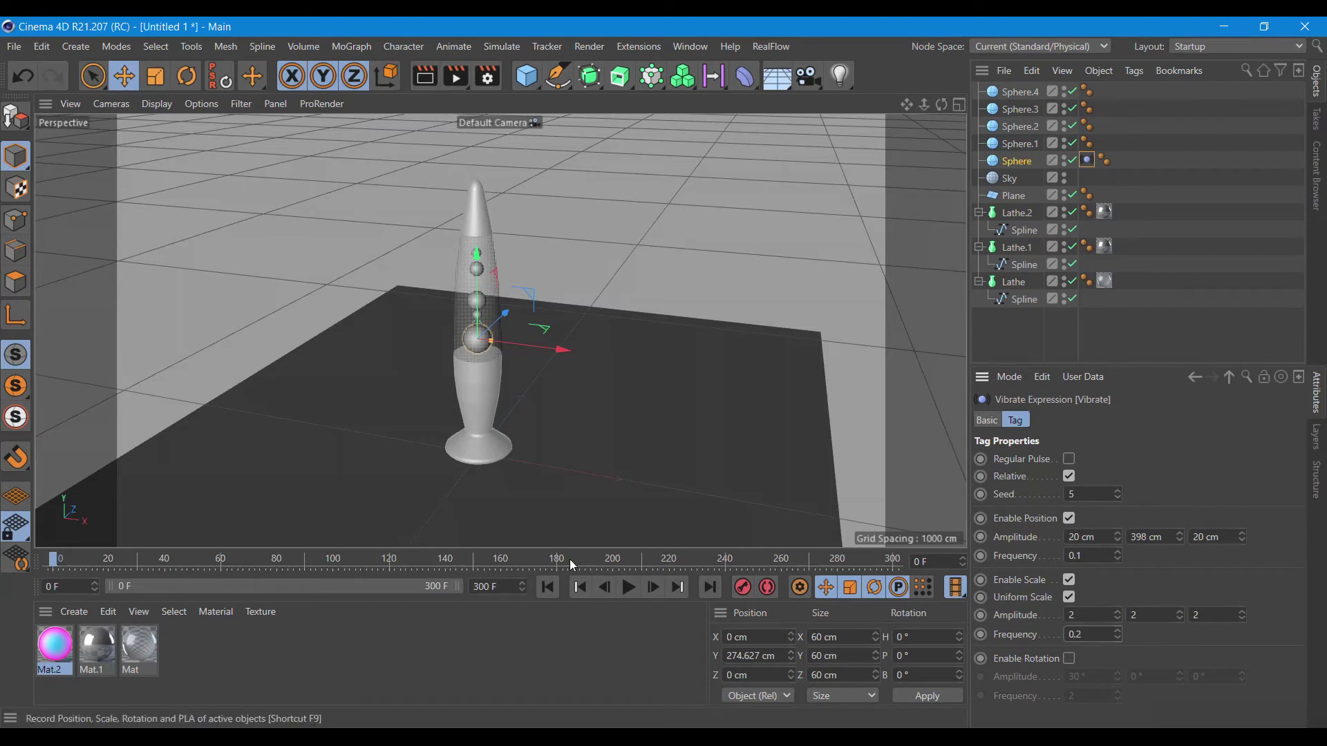
{"action": "left_click", "coordinate": [627, 588]}
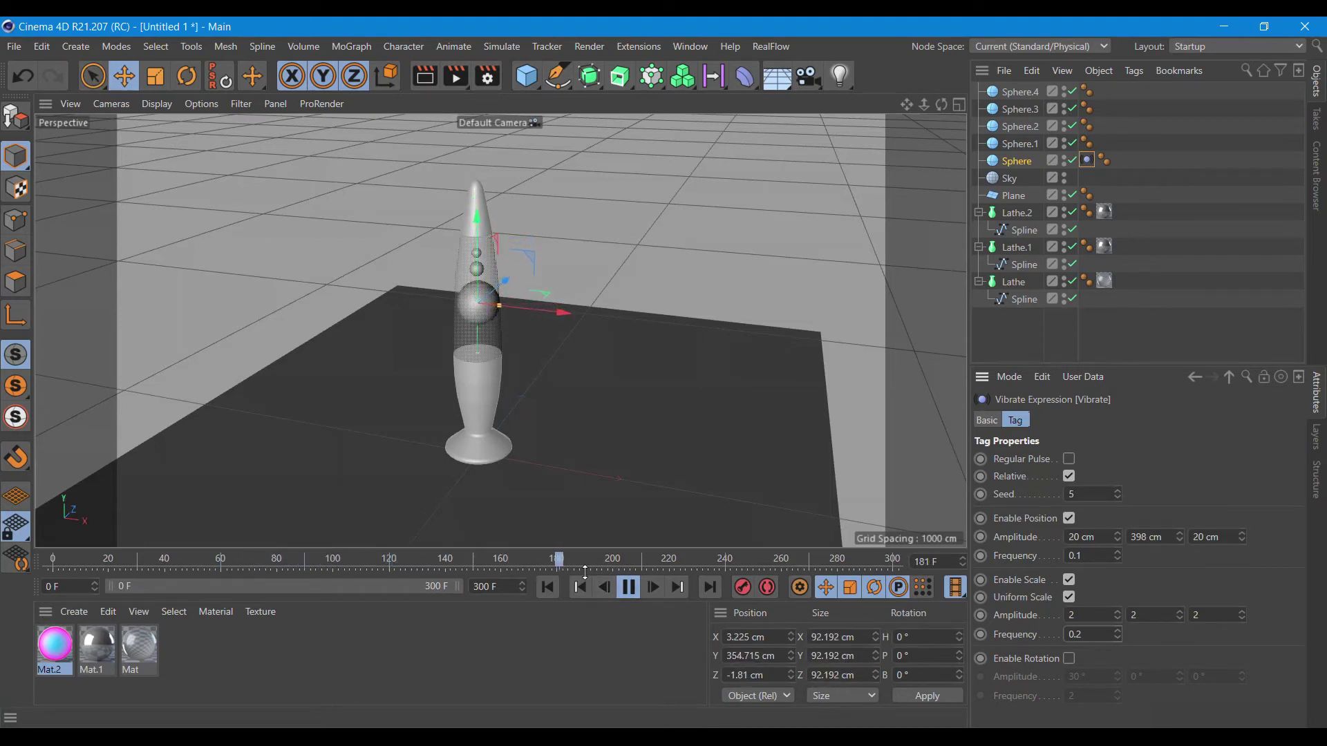
- Set the Sphere's radius to 27 cm and replay the animation
{"action": "left_click", "coordinate": [620, 592]}
{"action": "left_click", "coordinate": [547, 587]}
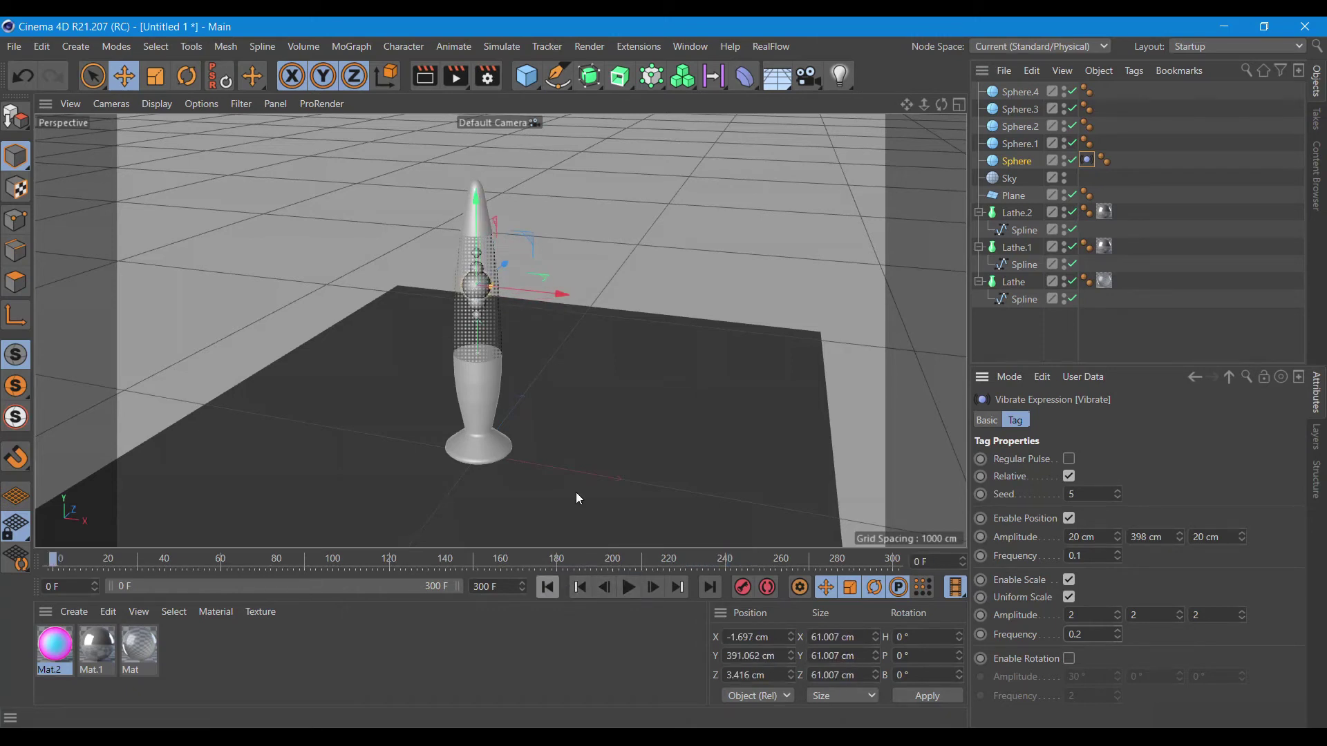
{"action": "left_click", "coordinate": [1014, 163]}
{"action": "left_click_drag", "start_coordinate": [1077, 457], "coordinate": [1053, 460]}
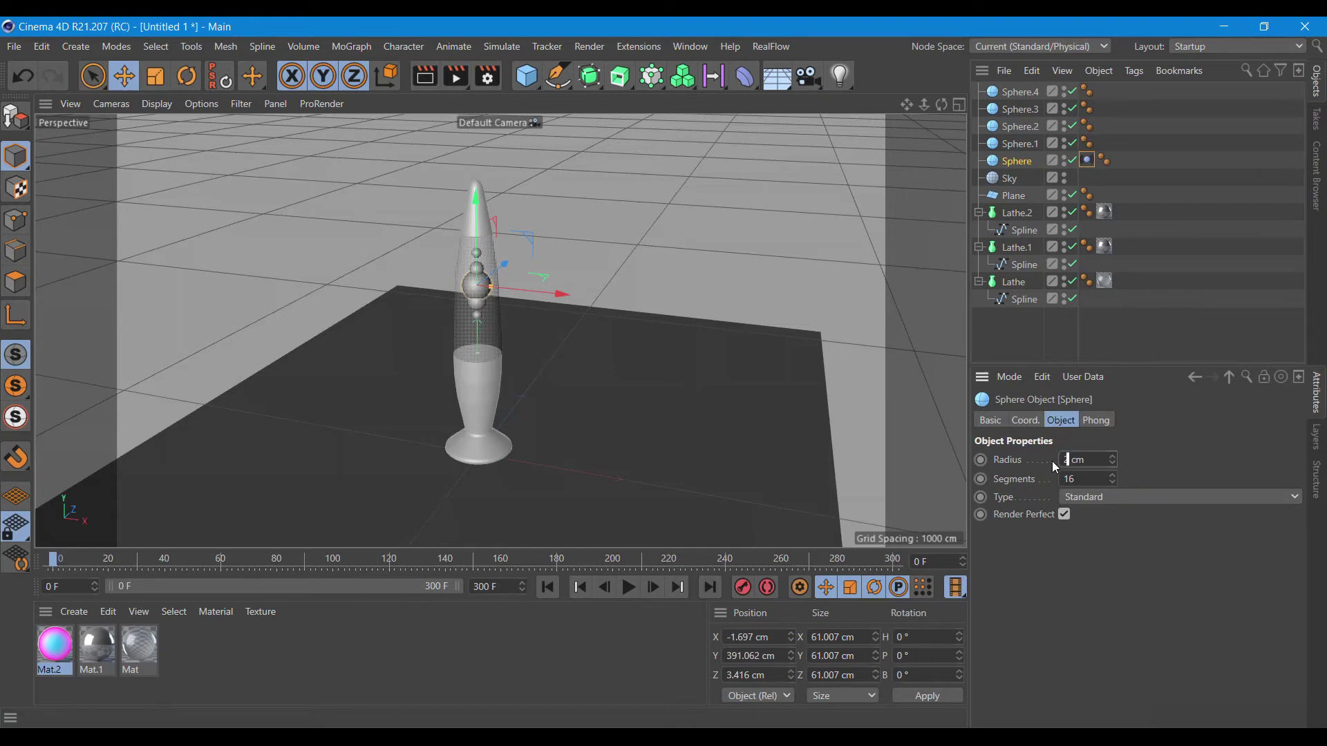
{"action": "type", "text": "27"}
{"action": "scroll", "coordinate": [513, 334], "scroll_direction": "up", "scroll_amount": 5}
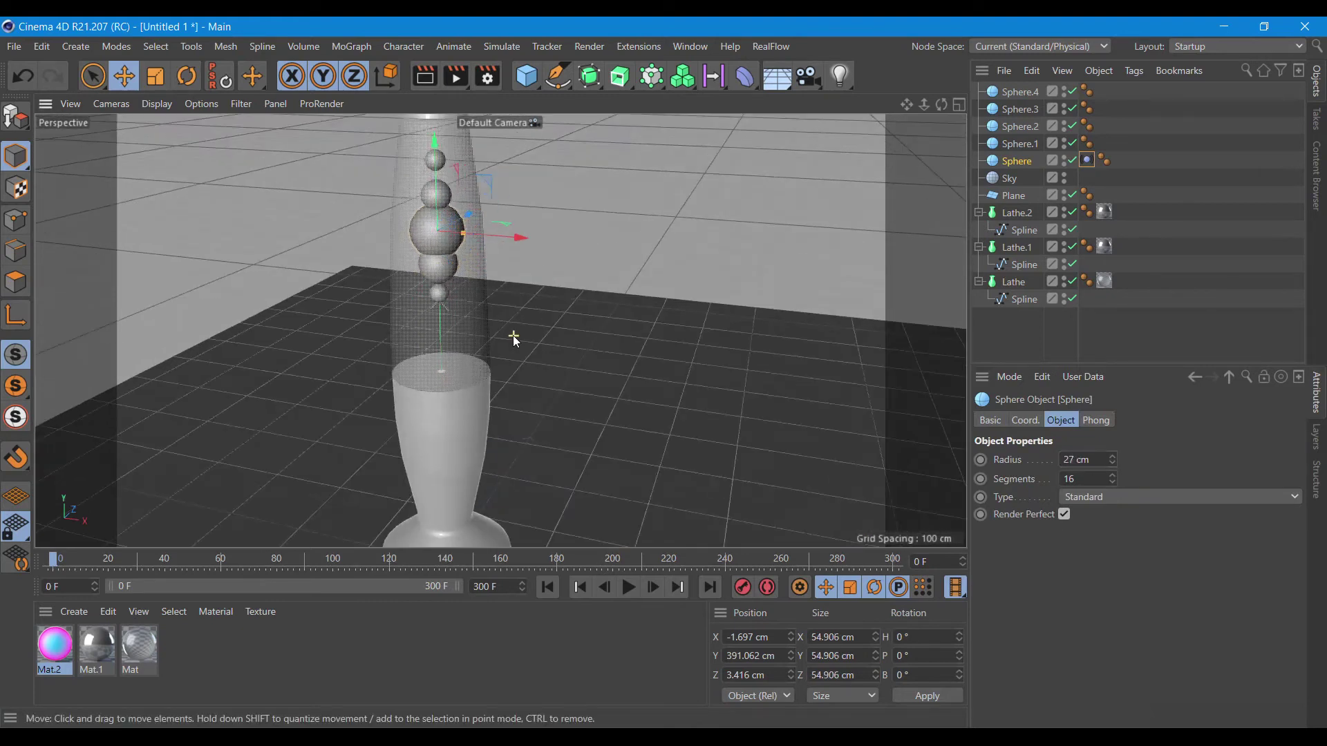
{"action": "left_click", "coordinate": [628, 588]}
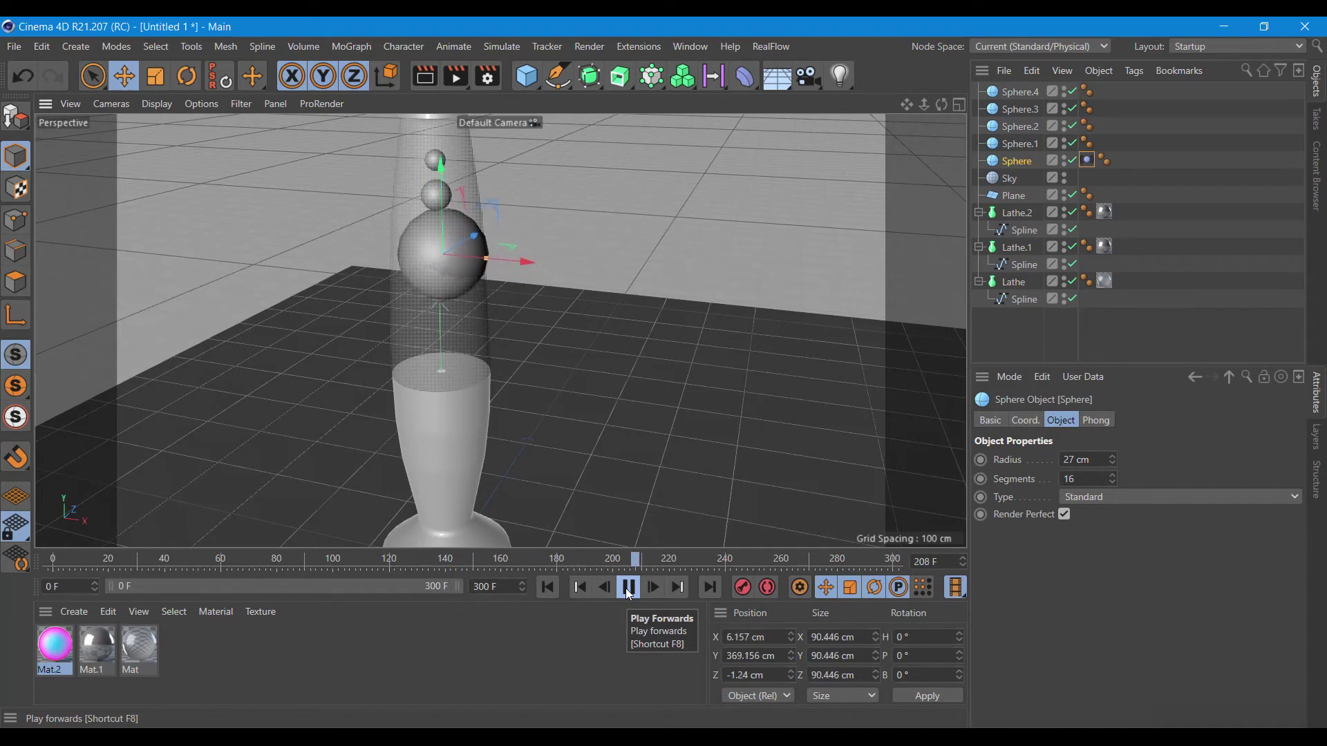
- Try an 18 cm Vibrate amplitude and replay from frame 0 to check it
{"action": "left_click", "coordinate": [629, 594]}
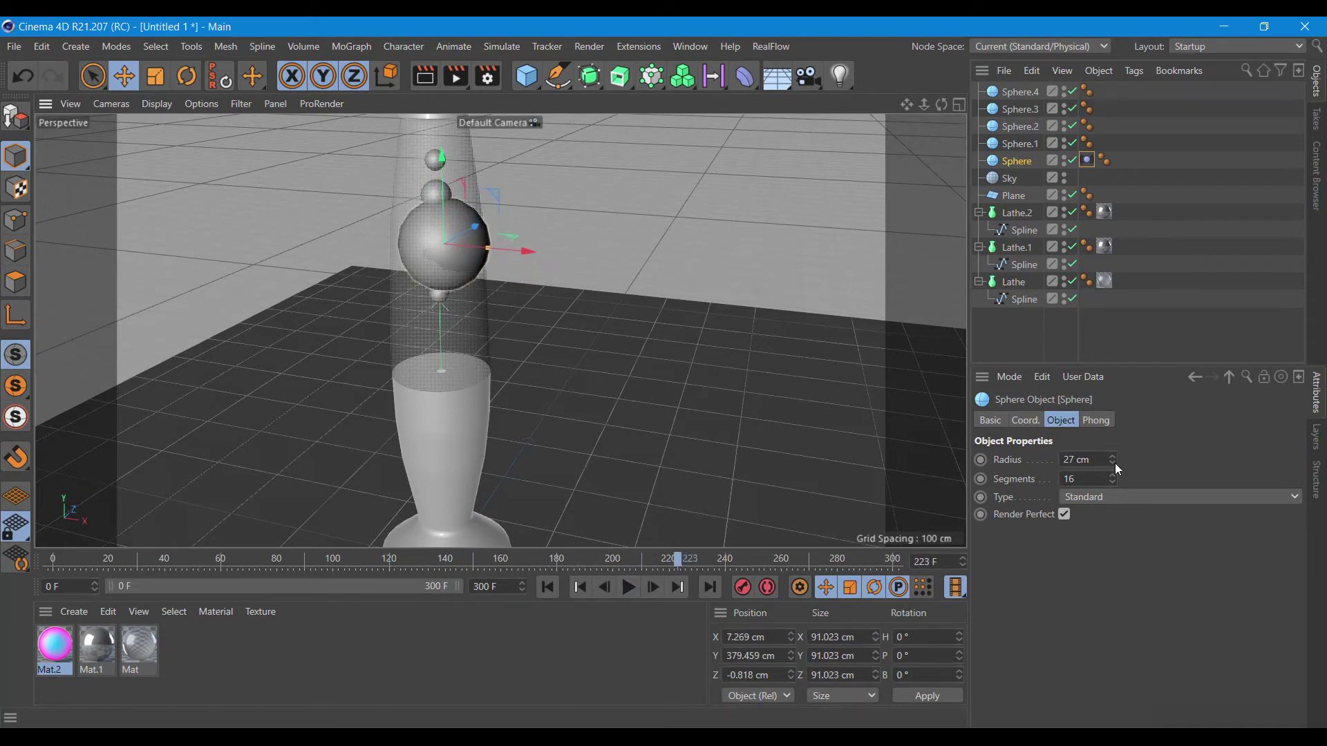
{"action": "left_click", "coordinate": [1086, 160]}
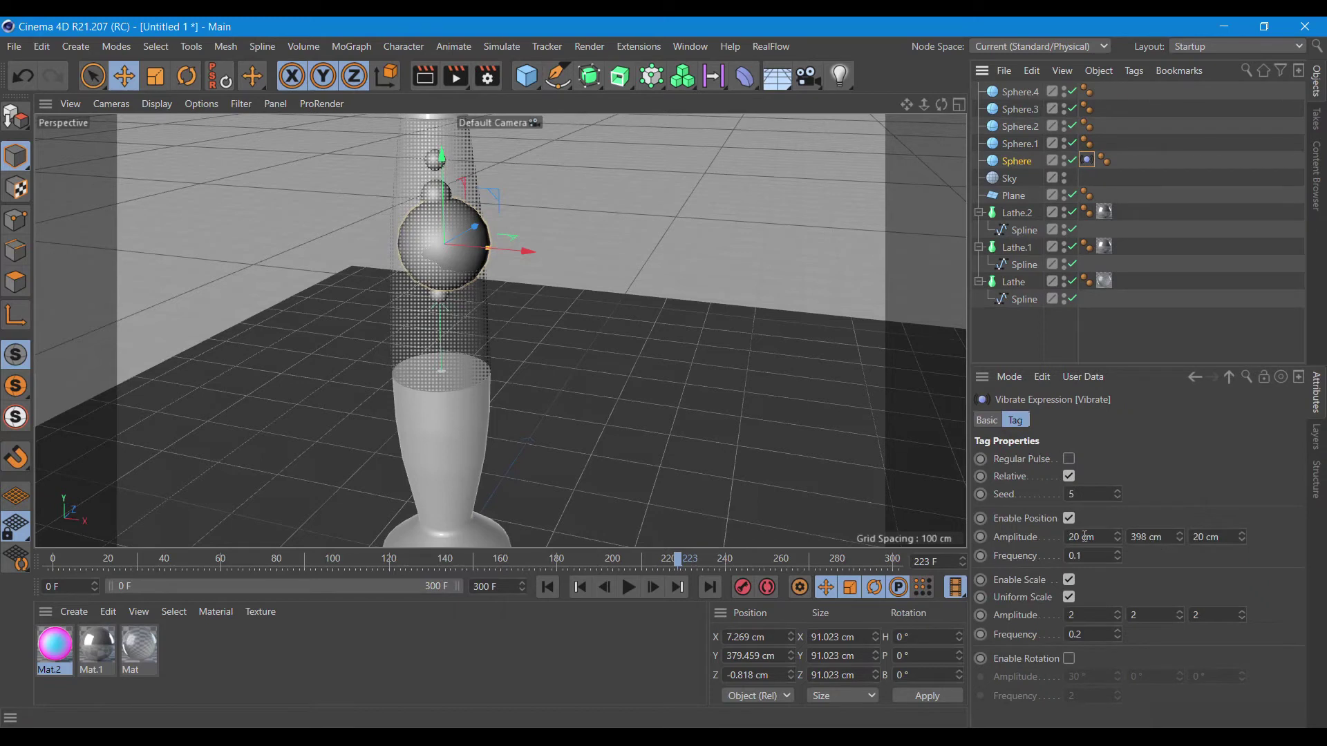
{"action": "left_click_drag", "start_coordinate": [1083, 537], "coordinate": [1046, 544]}
{"action": "left_click", "coordinate": [1193, 537]}
{"action": "type", "text": "18"}
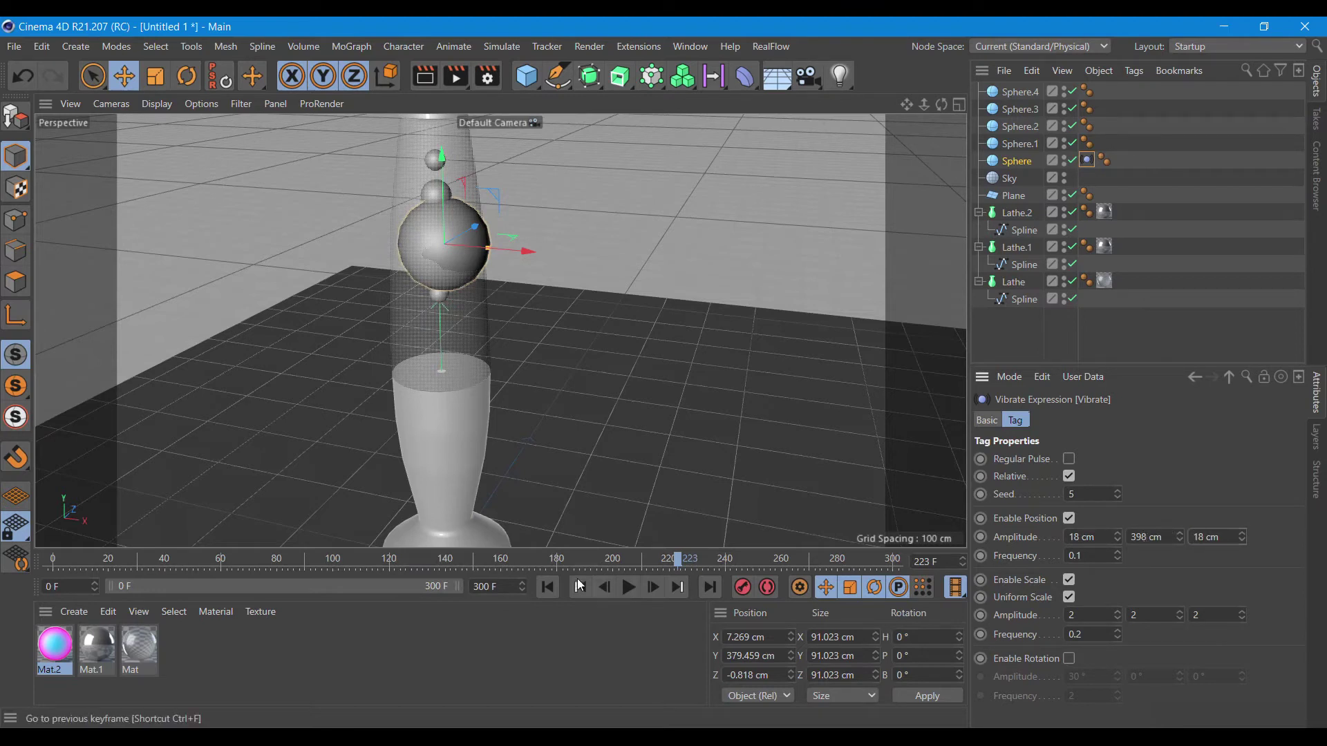
{"action": "left_click", "coordinate": [547, 587]}
{"action": "left_click", "coordinate": [628, 587]}
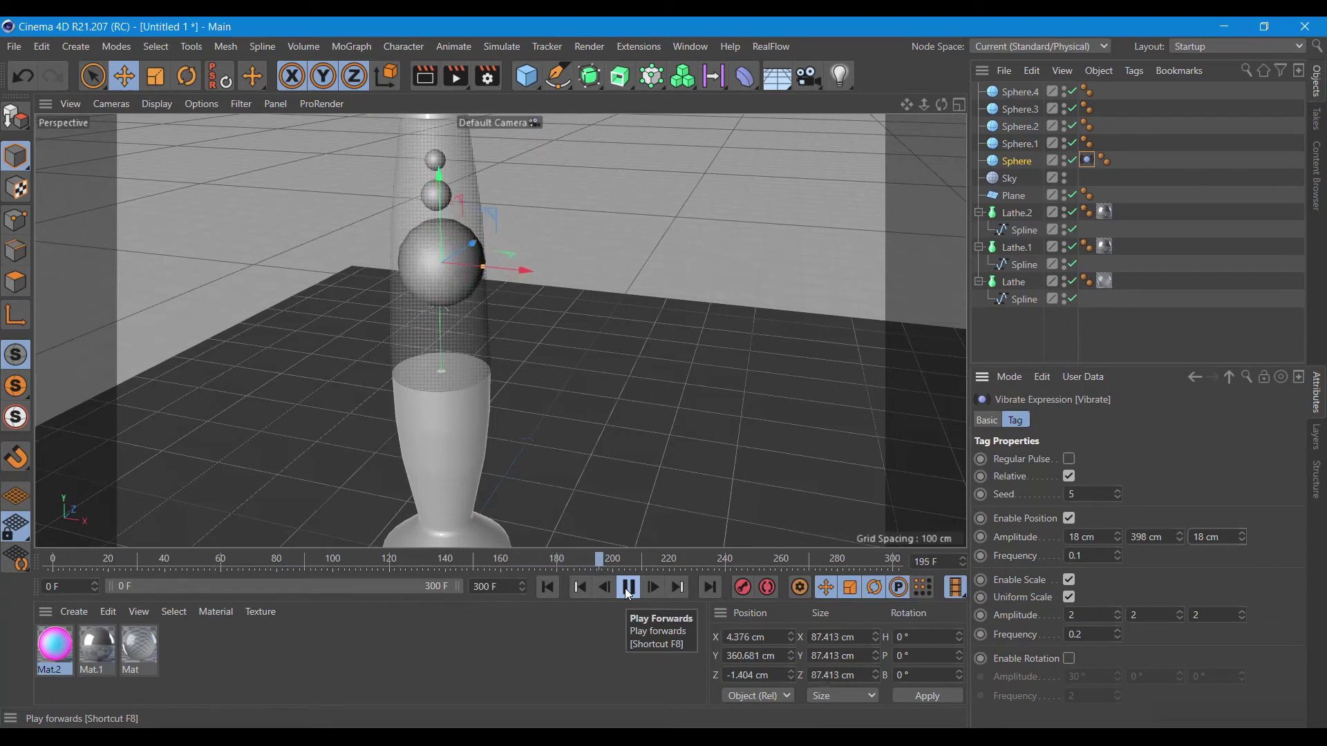
{"action": "left_click", "coordinate": [626, 589]}
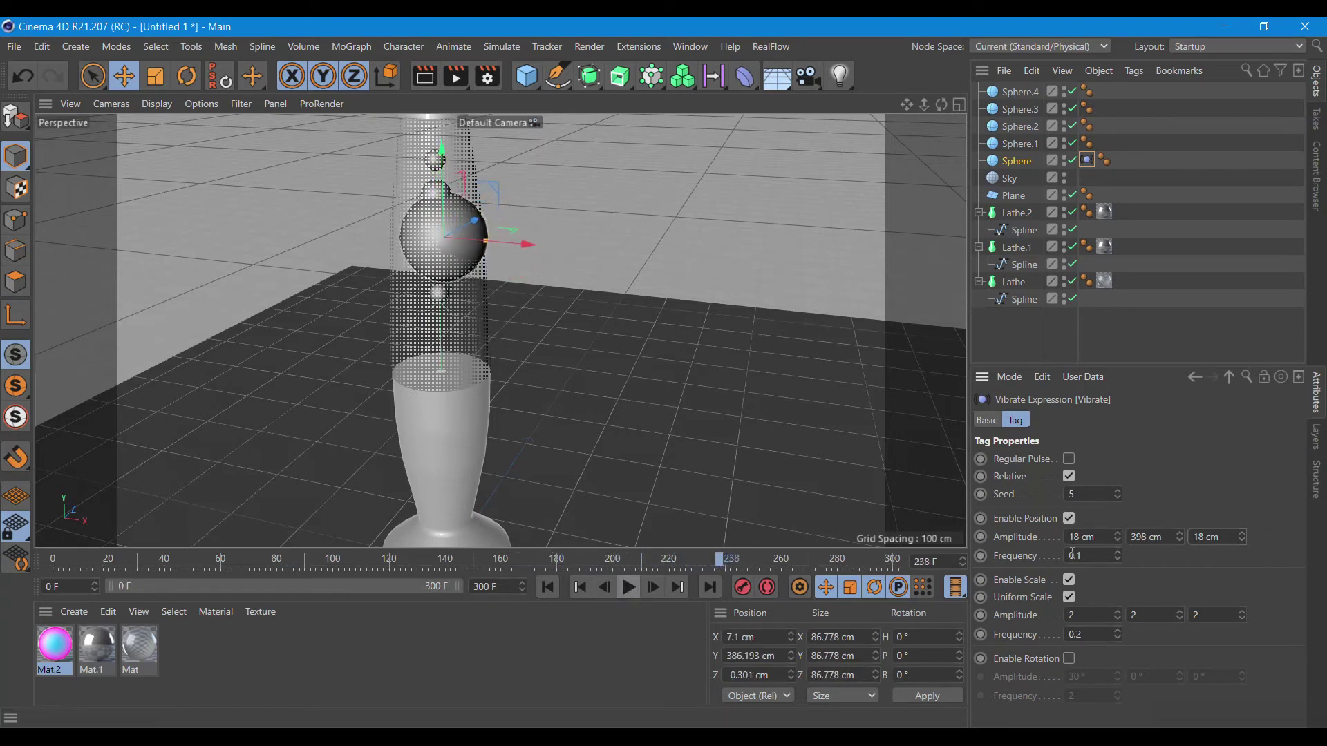
- Set the Vibrate position amplitude to 17, 368 and 17 cm and replay from frame 0
{"action": "left_click_drag", "start_coordinate": [1080, 535], "coordinate": [1067, 537]}
{"action": "type", "text": "17"}
{"action": "double_click", "coordinate": [1204, 536]}
{"action": "type", "text": "1"}
{"action": "left_click_drag", "start_coordinate": [1149, 537], "coordinate": [1124, 536]}
{"action": "type", "text": "368"}
{"action": "left_click", "coordinate": [547, 586]}
{"action": "left_click", "coordinate": [629, 587]}
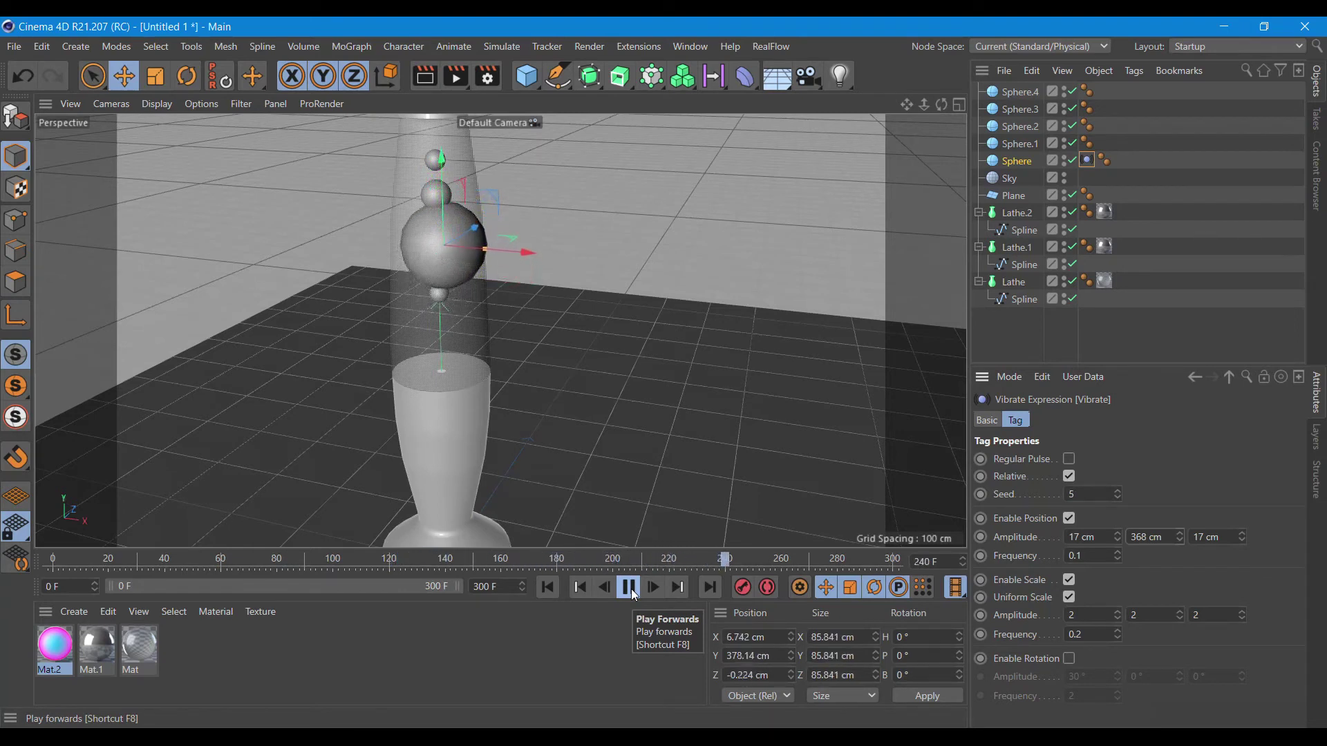
- Copy the Vibrate tag onto Sphere.1 with seed 4 and a 320 cm Y amplitude
{"action": "left_click", "coordinate": [629, 587]}
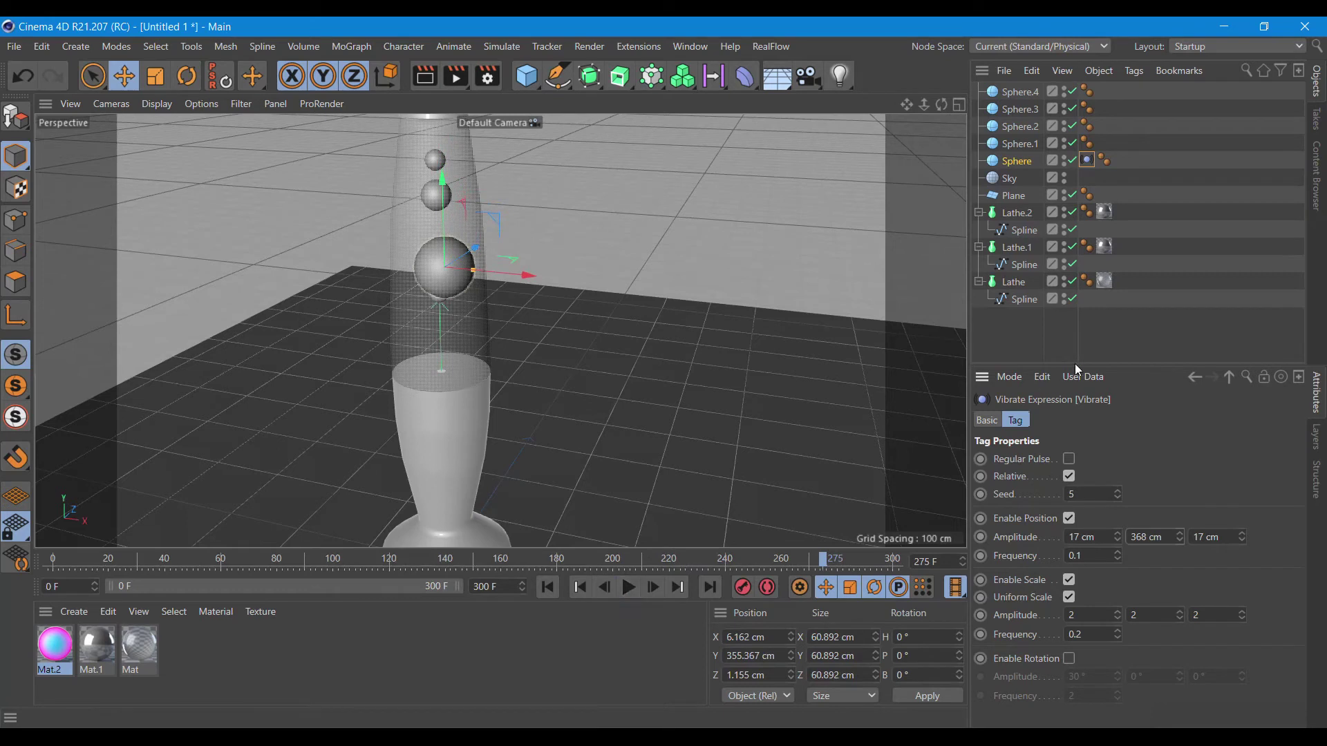
{"action": "left_click_drag", "start_coordinate": [1087, 160], "coordinate": [1035, 143], "text": "ctrl"}
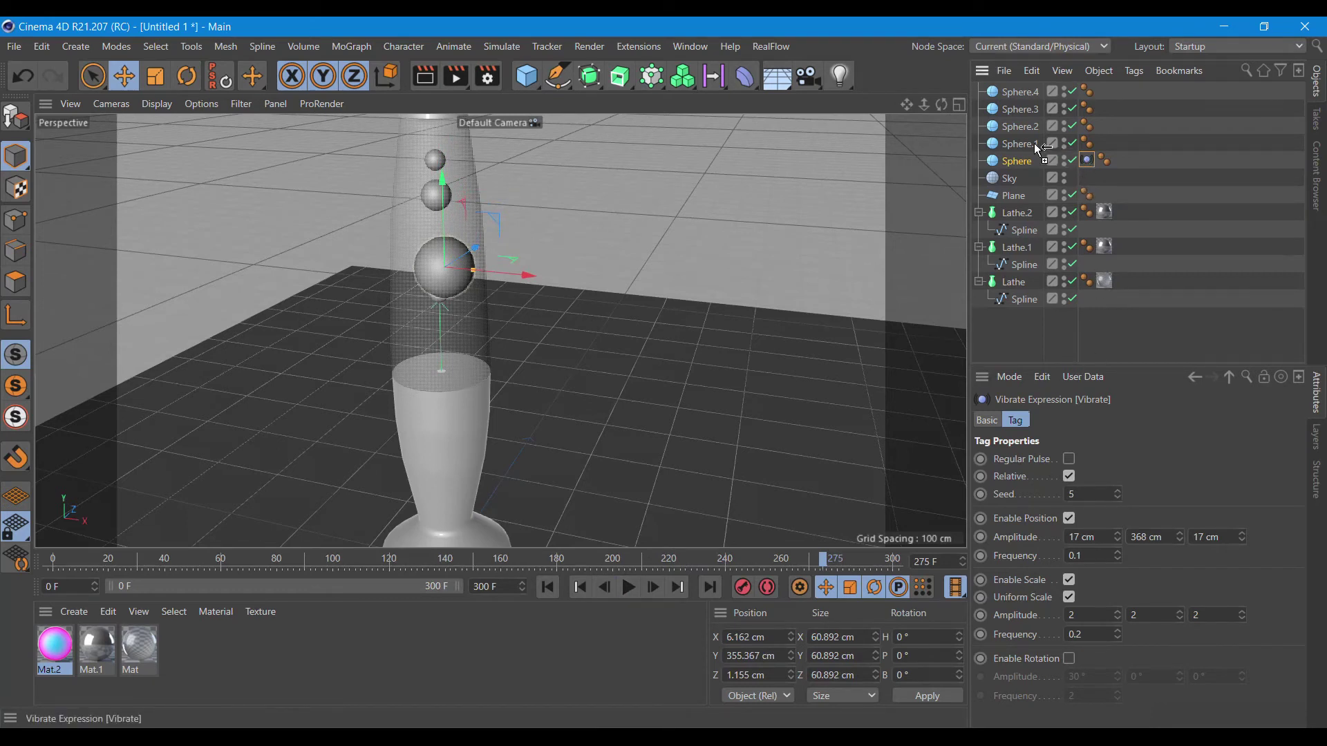
{"action": "left_click", "coordinate": [1091, 494]}
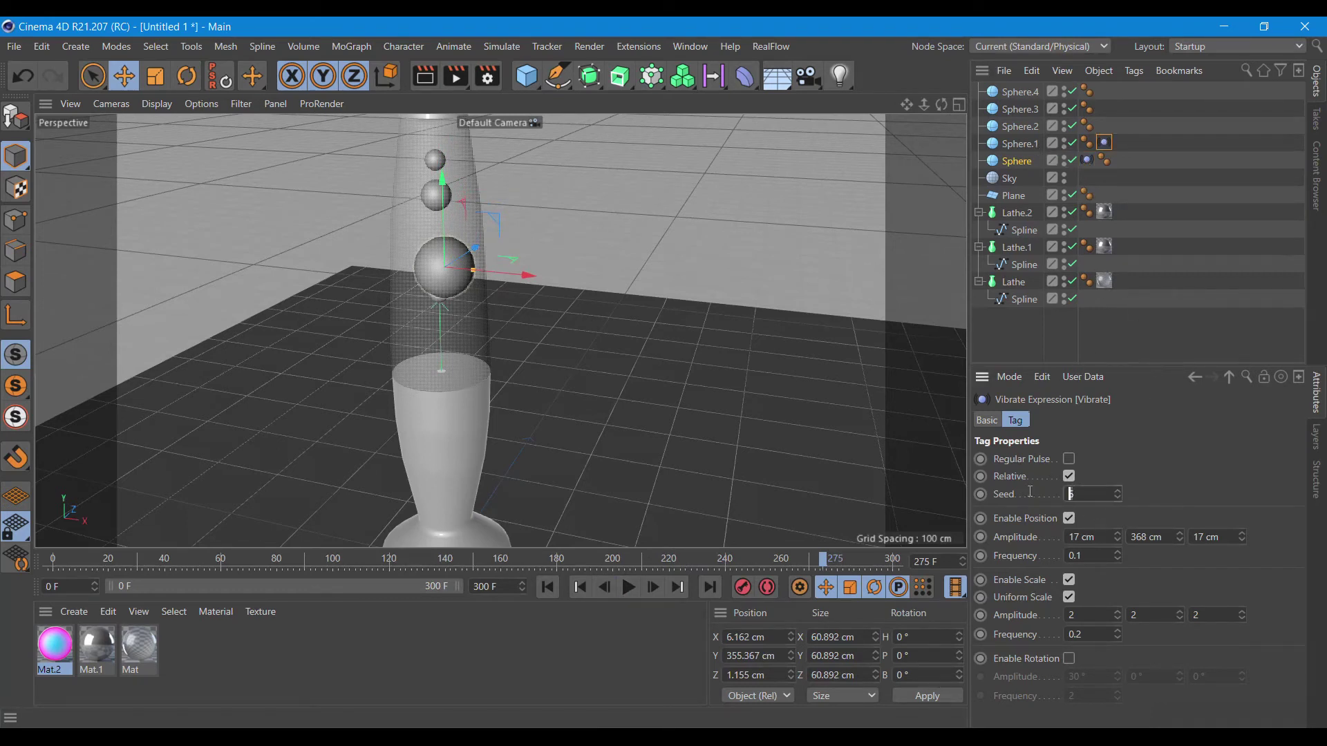
{"action": "type", "text": "4"}
{"action": "left_click_drag", "start_coordinate": [1145, 537], "coordinate": [1119, 537]}
{"action": "type", "text": "320"}
{"action": "key", "text": "Return"}
- Copy the Vibrate tag onto Sphere.2, Sphere.3 and Sphere.4 with seeds -3, -5 and 2
{"action": "left_click_drag", "start_coordinate": [1111, 149], "coordinate": [1020, 129], "text": "ctrl"}
{"action": "double_click", "coordinate": [1087, 494]}
{"action": "left_click", "coordinate": [1104, 129]}
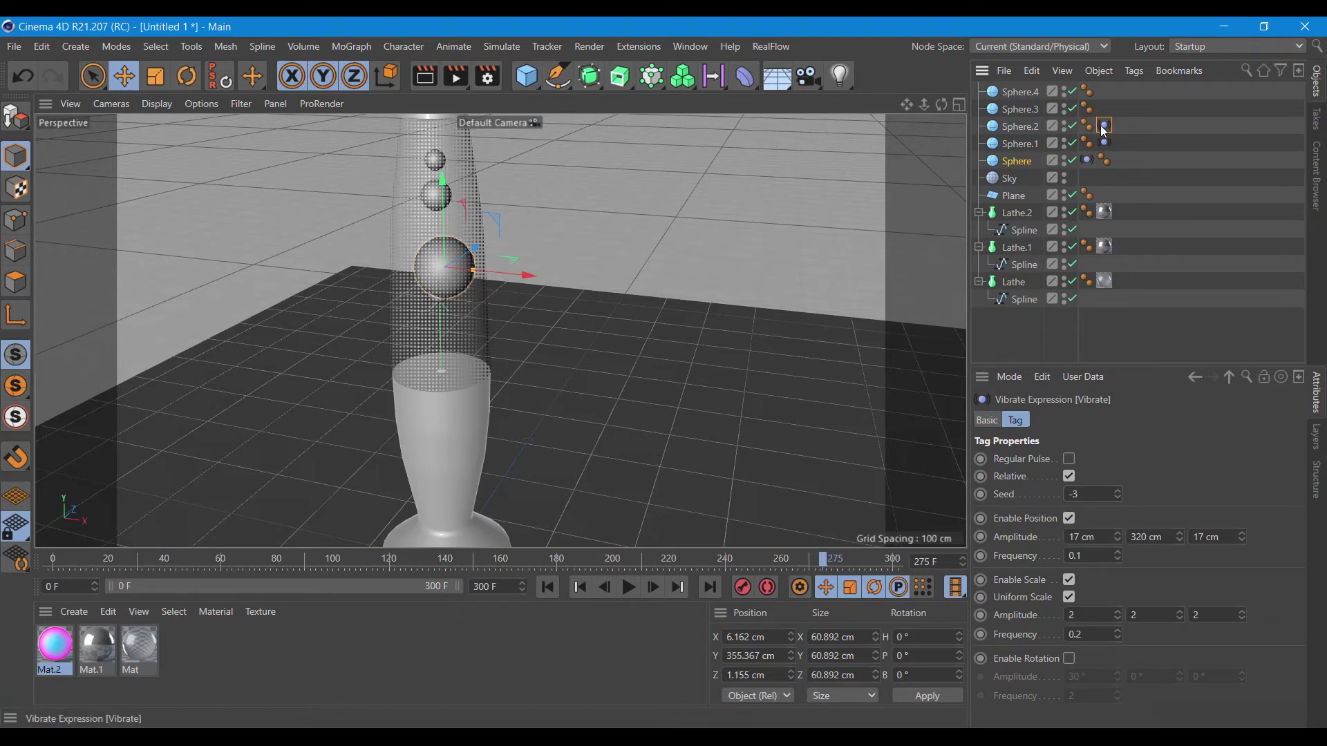
{"action": "left_click_drag", "start_coordinate": [1104, 132], "coordinate": [1104, 109], "text": "ctrl"}
{"action": "left_click", "coordinate": [1087, 495]}
{"action": "type", "text": "-5"}
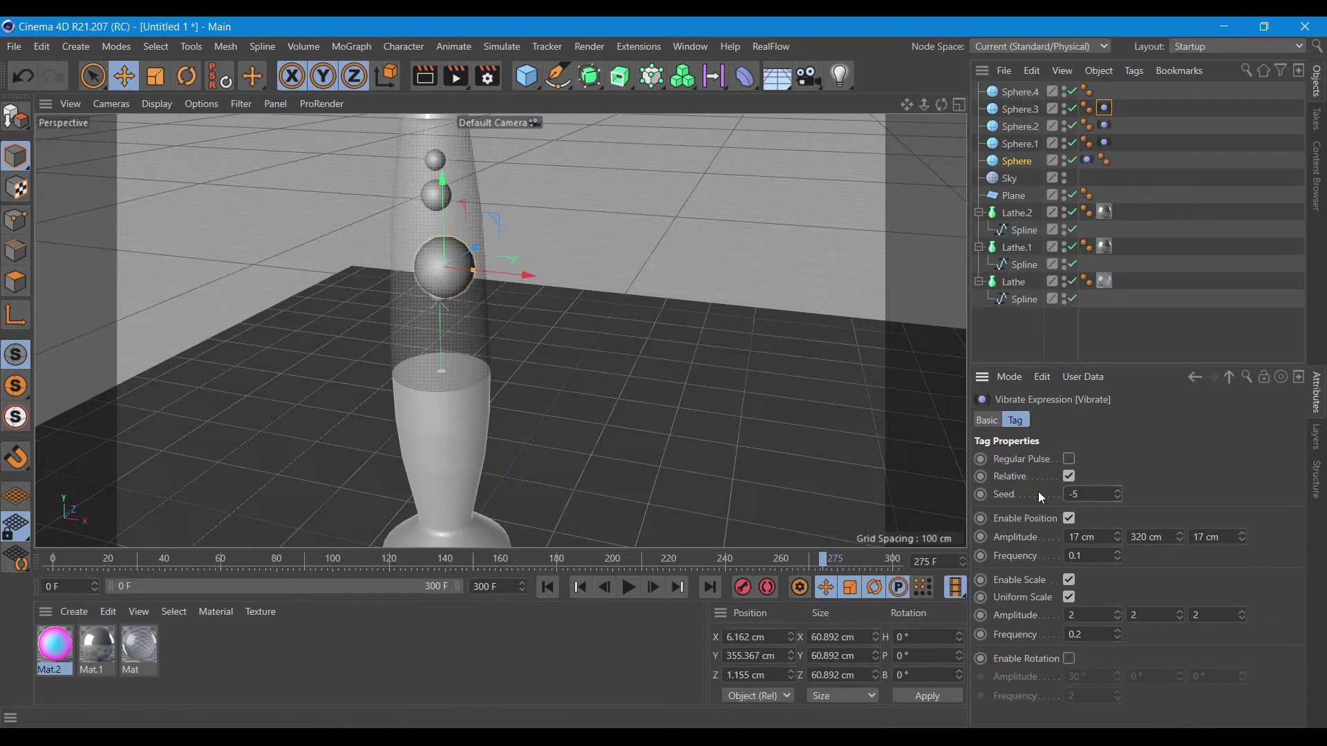
{"action": "left_click_drag", "start_coordinate": [1104, 109], "coordinate": [1033, 92], "text": "ctrl"}
{"action": "left_click", "coordinate": [1075, 495]}
{"action": "type", "text": "2"}
- Play the animation with all spheres vibrating, rewind, and reframe the whole lamp
{"action": "left_click", "coordinate": [549, 588]}
{"action": "left_click", "coordinate": [629, 587]}
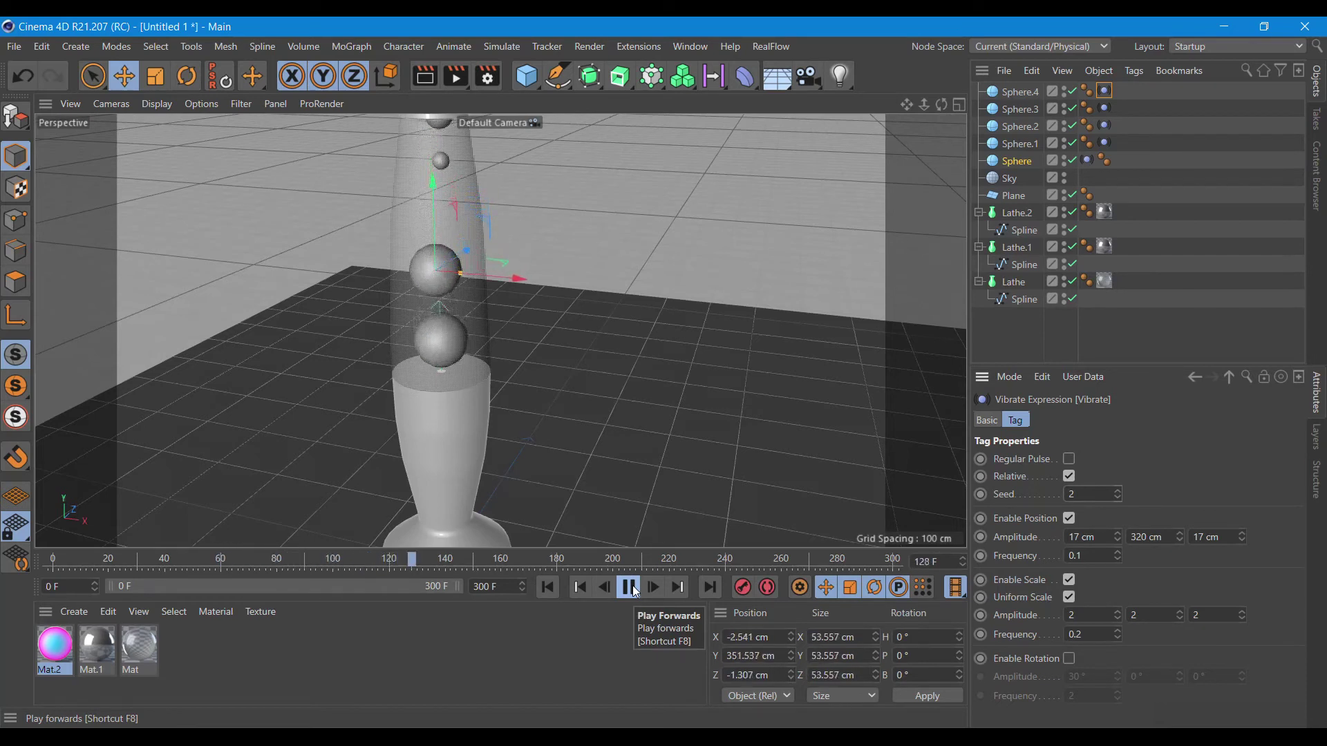
{"action": "left_click", "coordinate": [634, 589]}
{"action": "left_click", "coordinate": [548, 586]}
{"action": "mouse_move", "coordinate": [855, 431]}
{"action": "left_mouse_down", "text": "alt"}
{"action": "mouse_move", "coordinate": [834, 172]}
{"action": "mouse_move", "coordinate": [782, 232]}
{"action": "left_mouse_up", "text": "alt"}
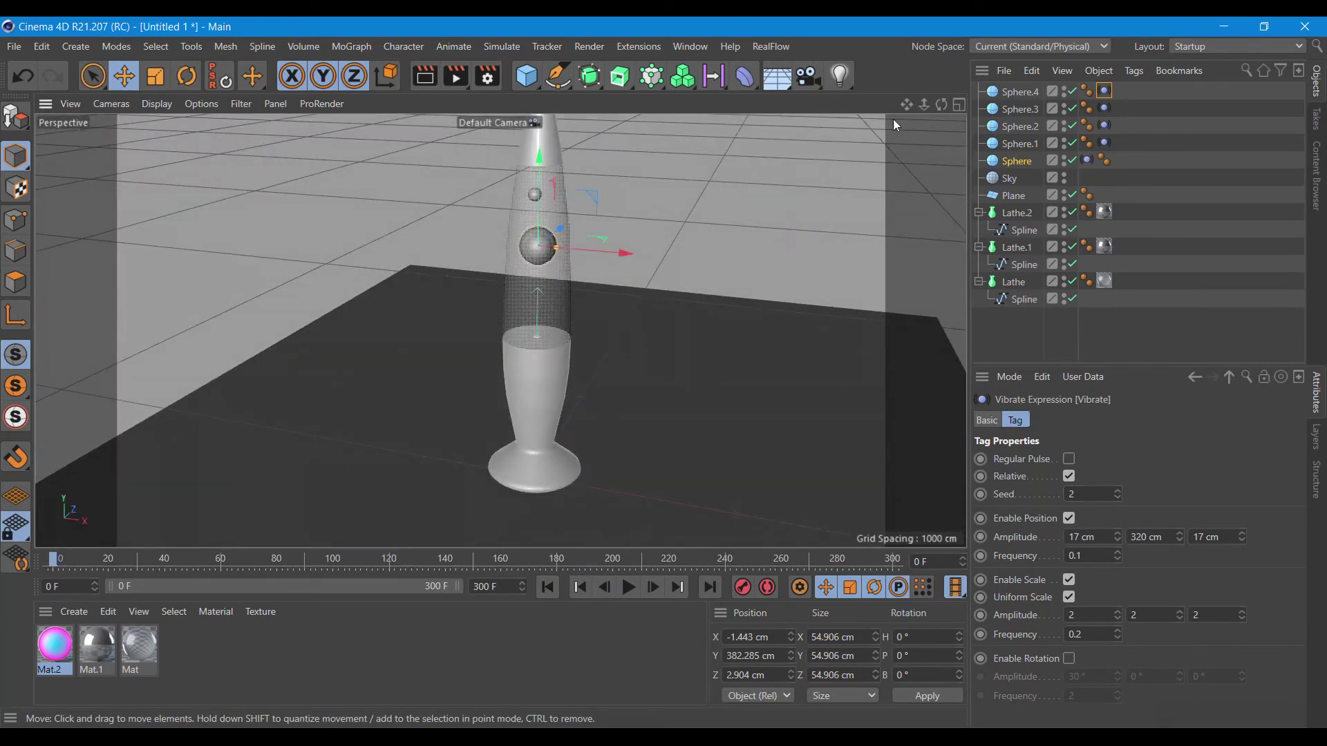
{"action": "left_click_drag", "start_coordinate": [905, 109], "coordinate": [872, 146]}
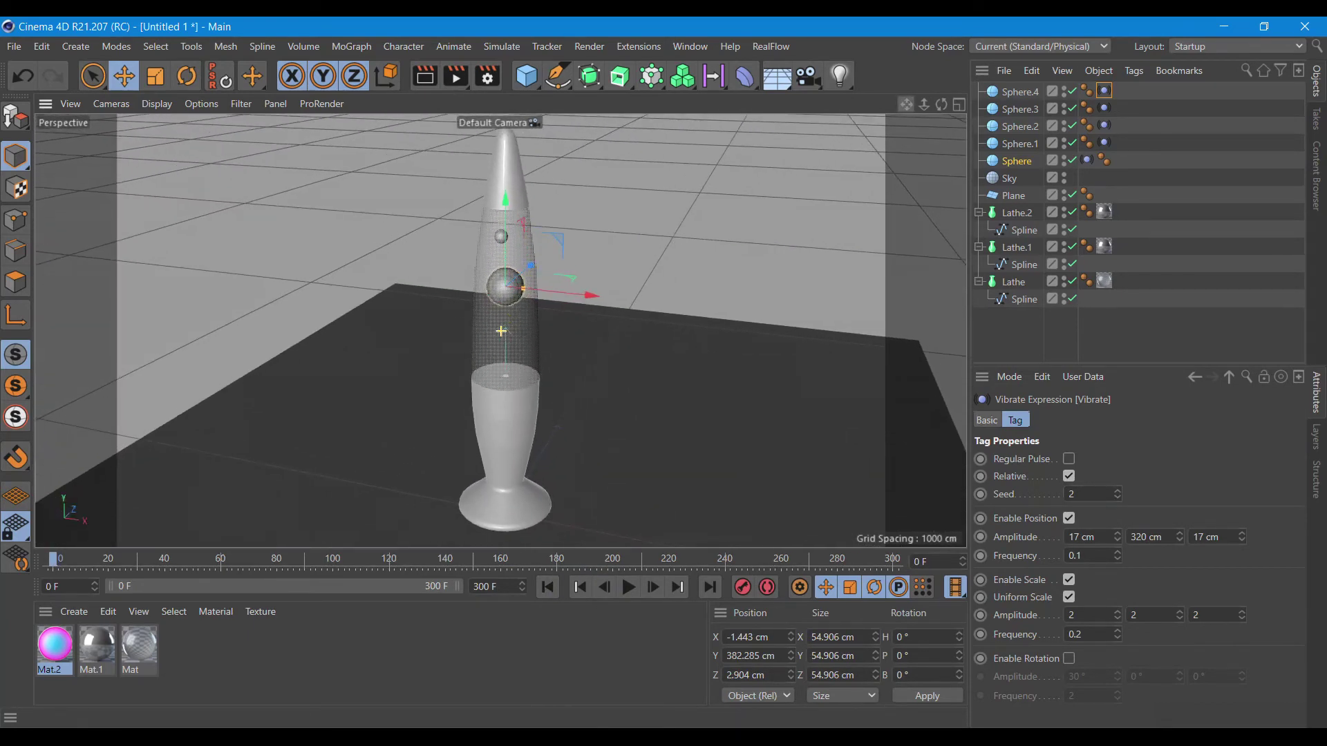
{"action": "left_click", "coordinate": [591, 82]}
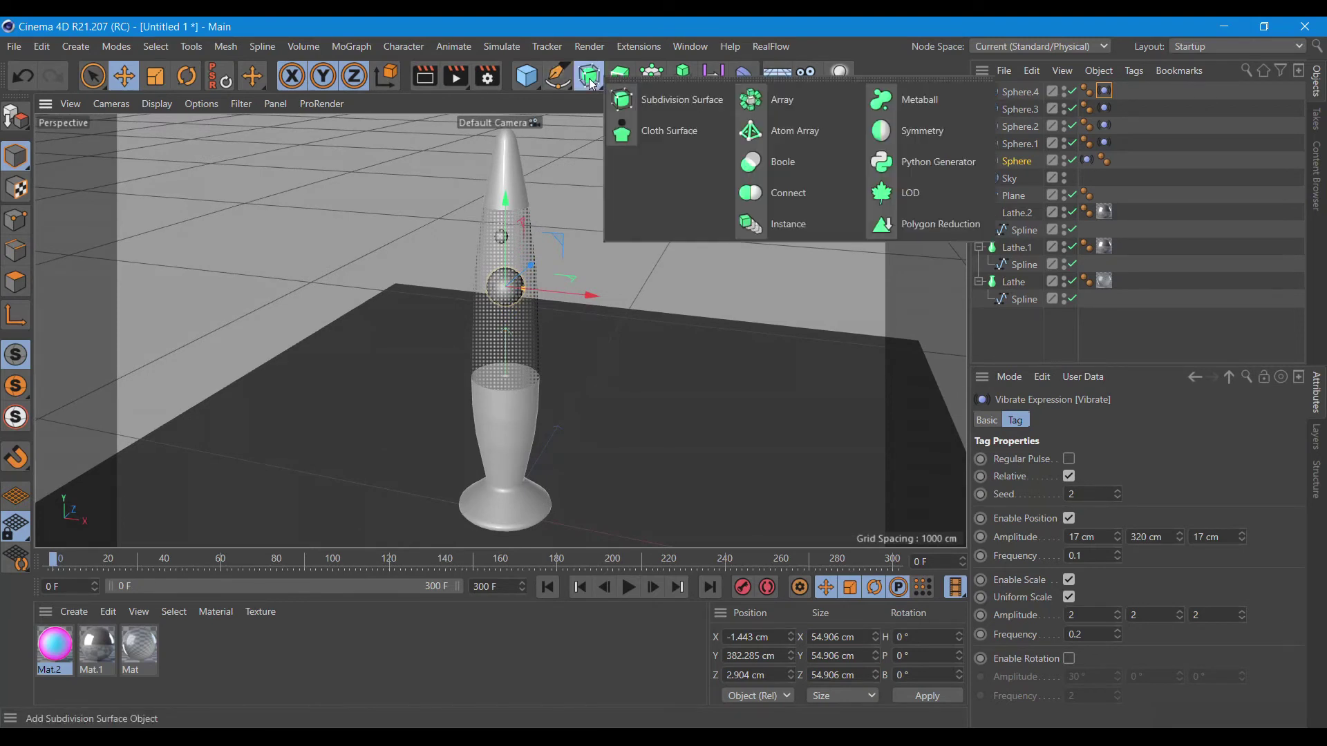
- Add a Metaball and place all five spheres inside it
{"action": "left_click", "coordinate": [891, 104]}
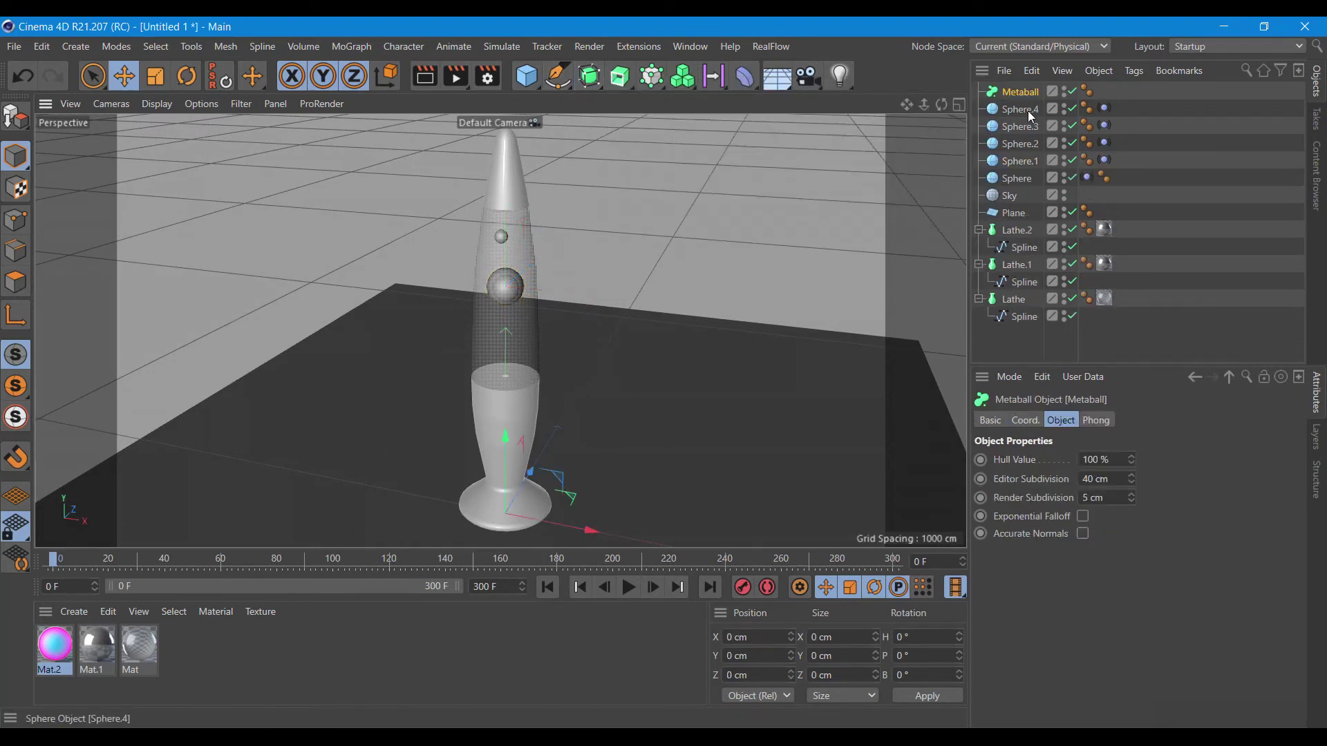
{"action": "left_click", "coordinate": [1028, 112]}
{"action": "left_click", "coordinate": [1016, 181], "text": "shift"}
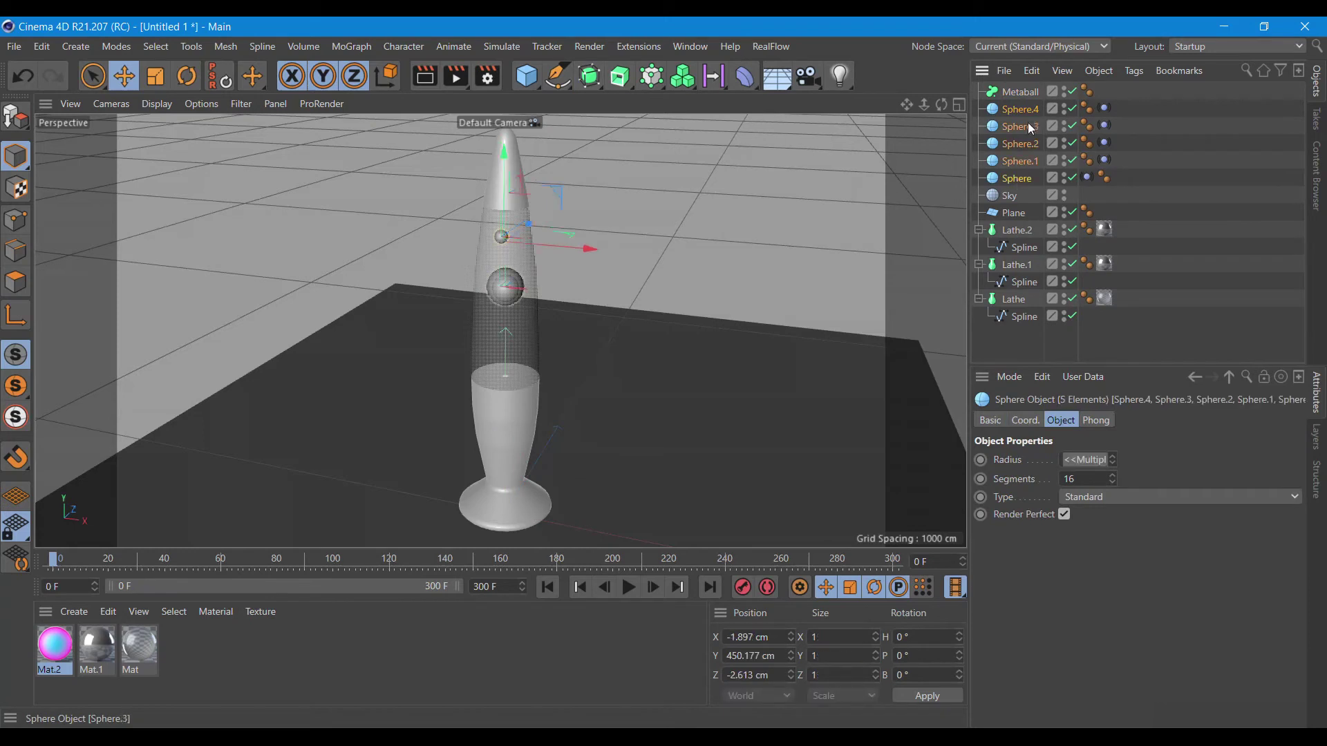
{"action": "left_click_drag", "start_coordinate": [1031, 116], "coordinate": [1026, 97]}
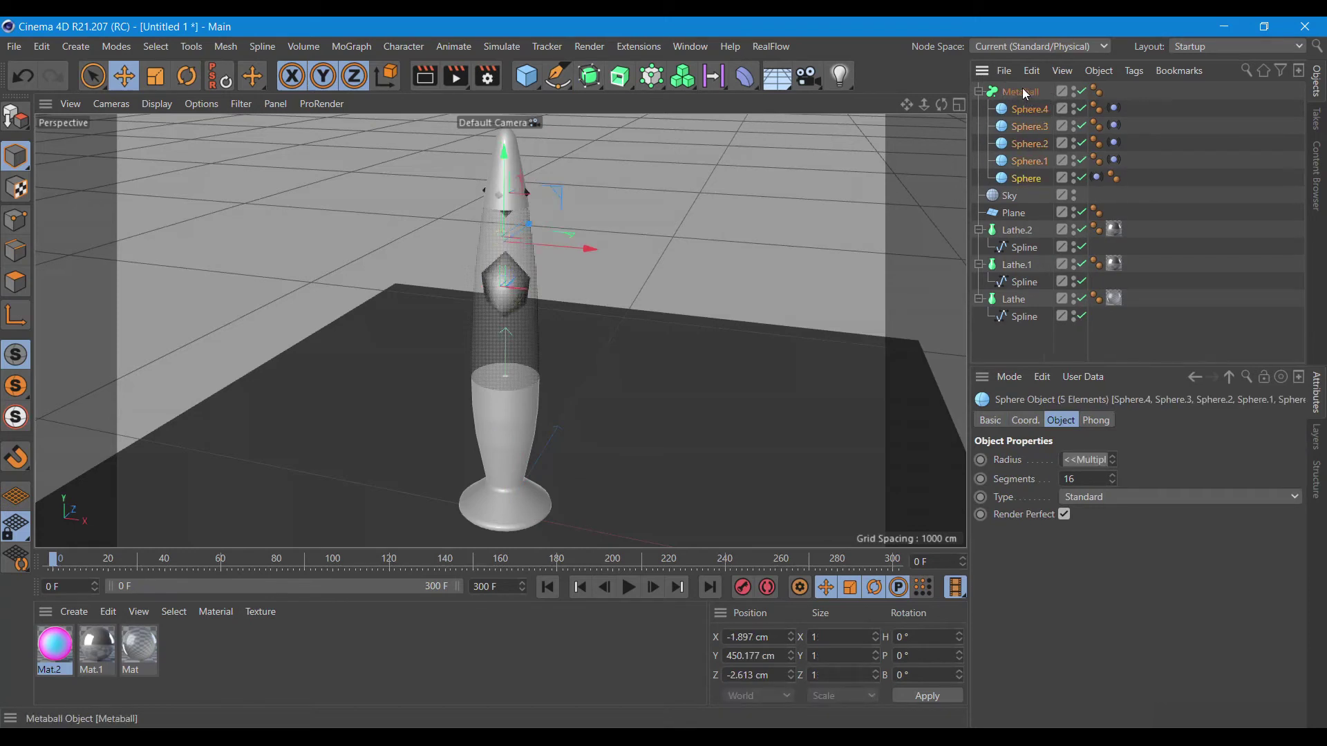
{"action": "left_click", "coordinate": [1023, 95]}
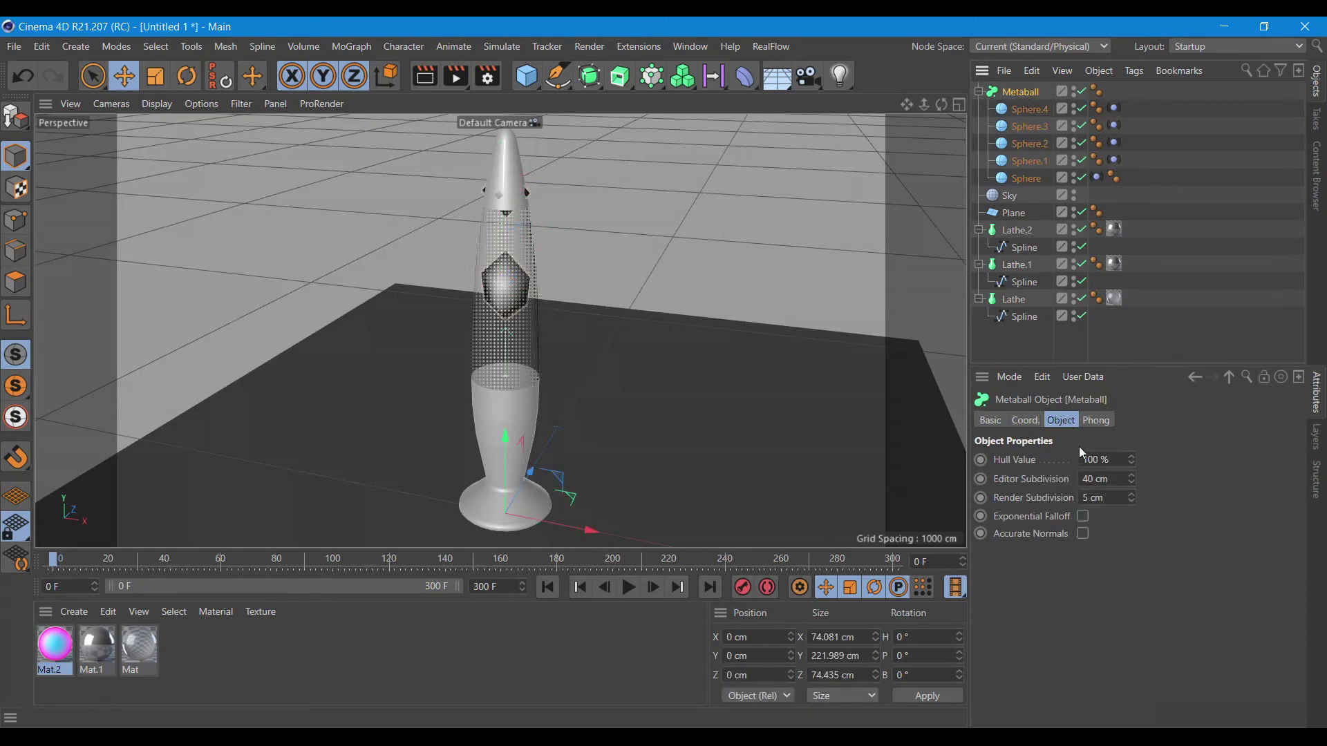
- Give the Metaball 150% hull value and 1 cm editor subdivision, and apply Mat.2
{"action": "left_click", "coordinate": [1112, 459]}
{"action": "type", "text": "150"}
{"action": "left_click", "coordinate": [1105, 478]}
{"action": "type", "text": "1"}
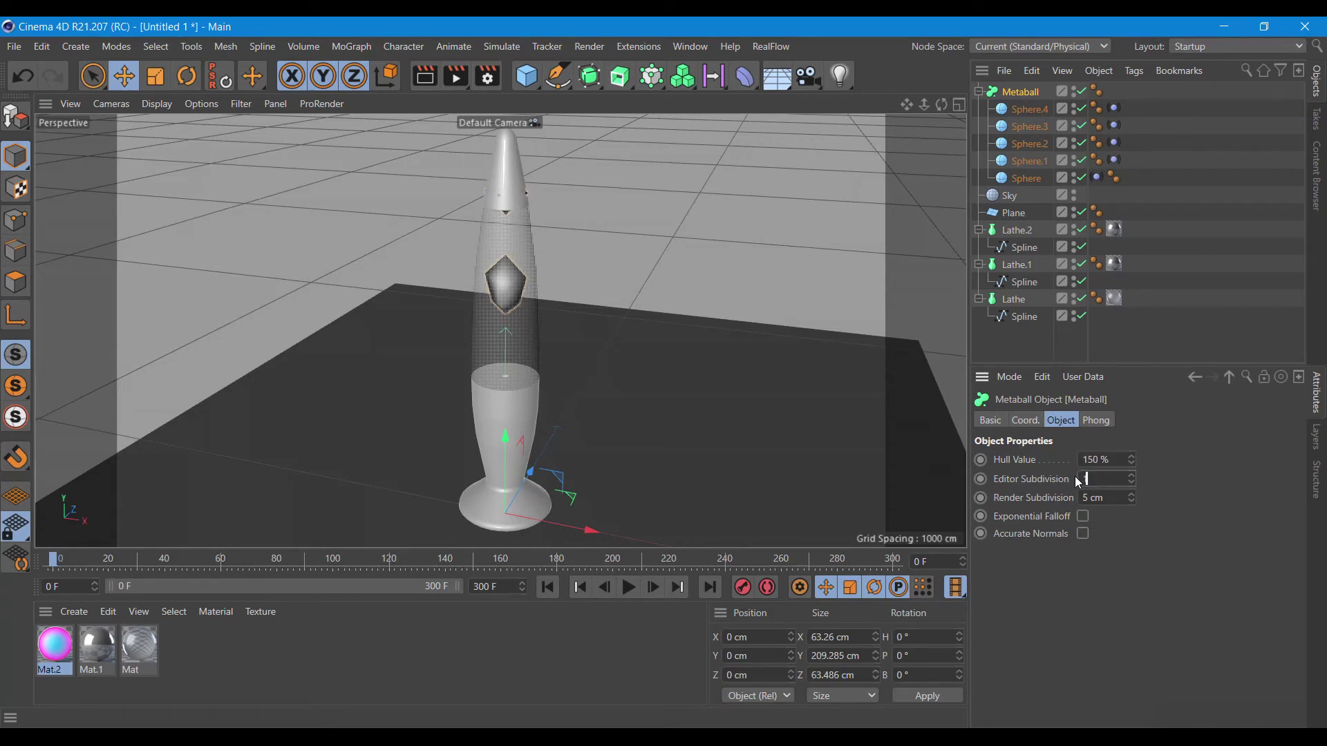
{"action": "key", "text": "Return"}
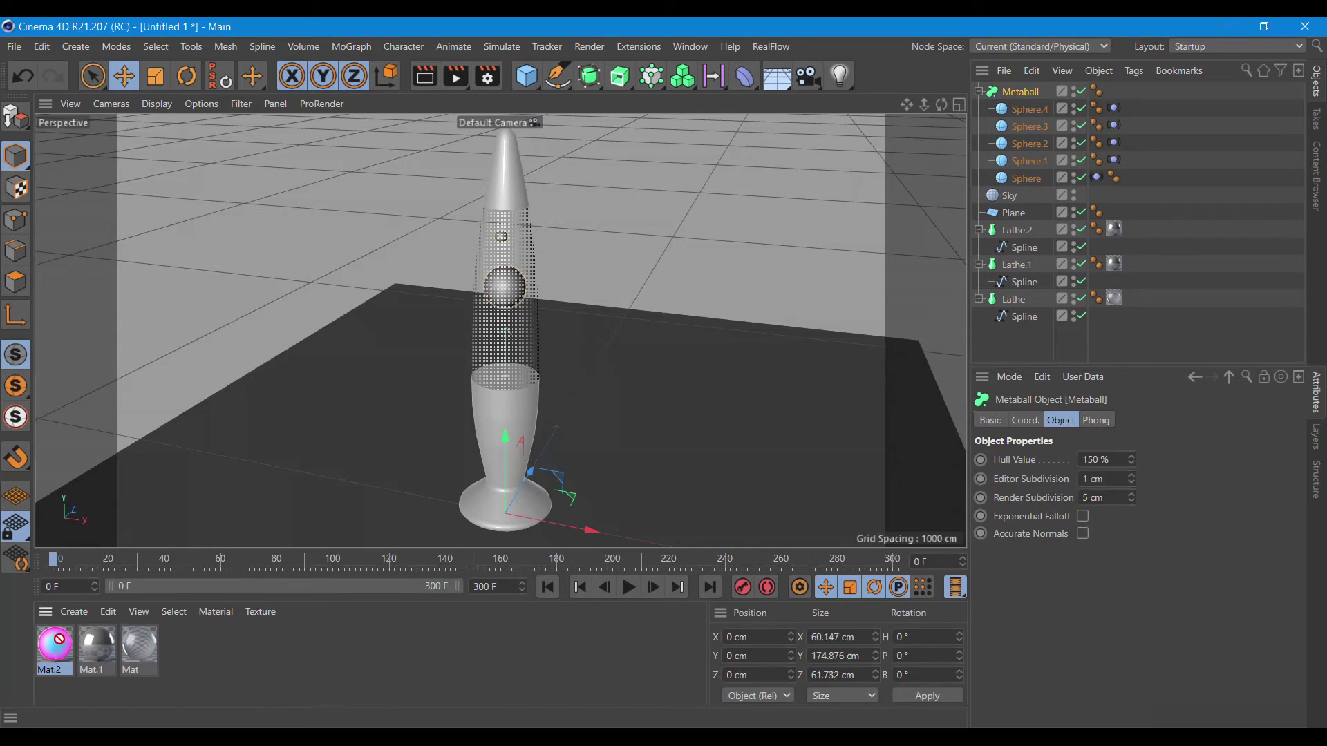
{"action": "left_click_drag", "start_coordinate": [1003, 134], "coordinate": [1020, 94]}
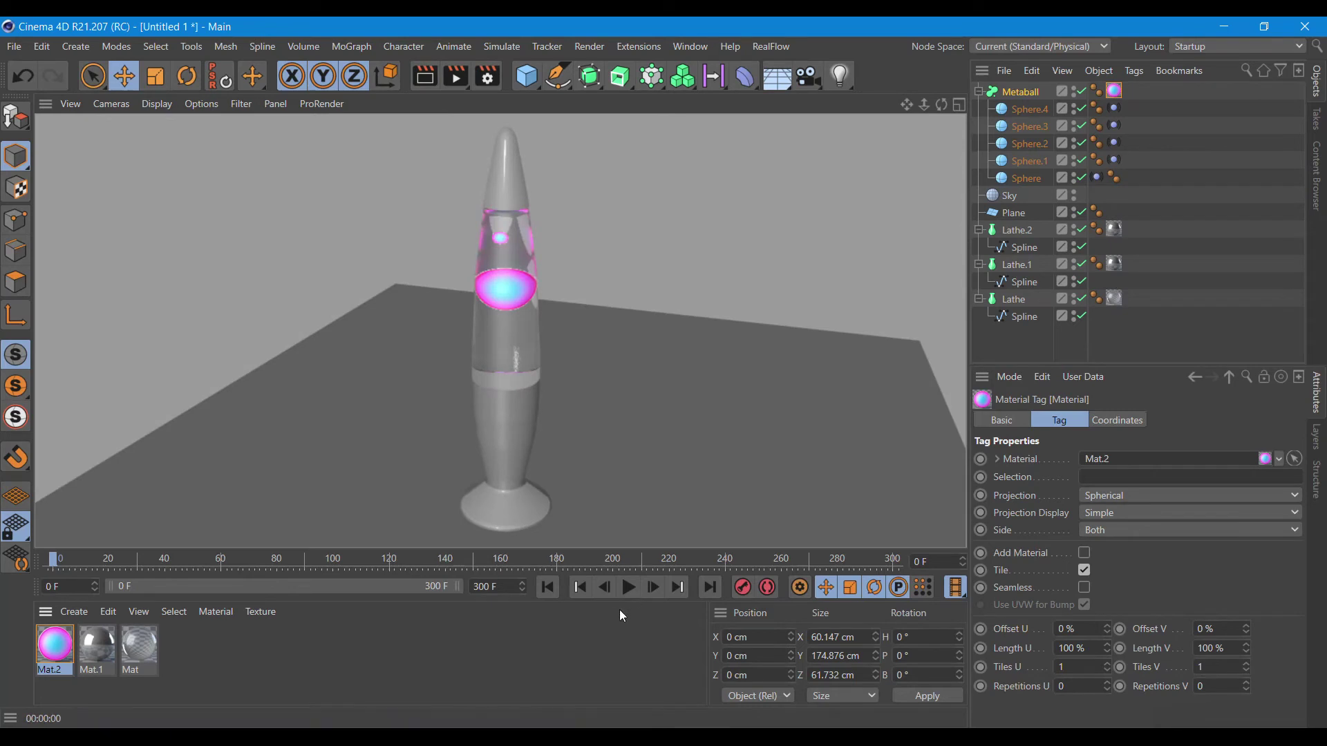
- Stop the animation at frame 148 and render a preview of the pink-blue blobs
{"action": "left_click", "coordinate": [628, 588]}
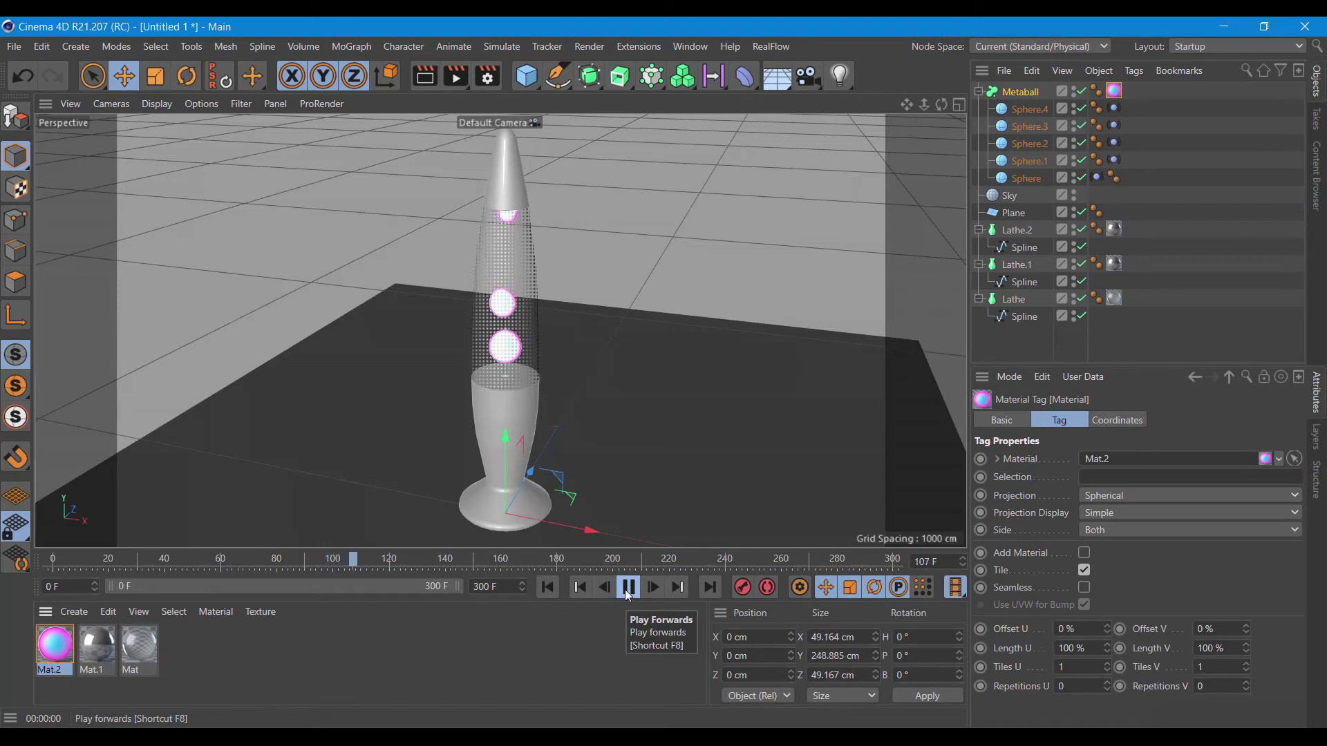
{"action": "left_click", "coordinate": [628, 596]}
{"action": "left_click", "coordinate": [426, 83]}
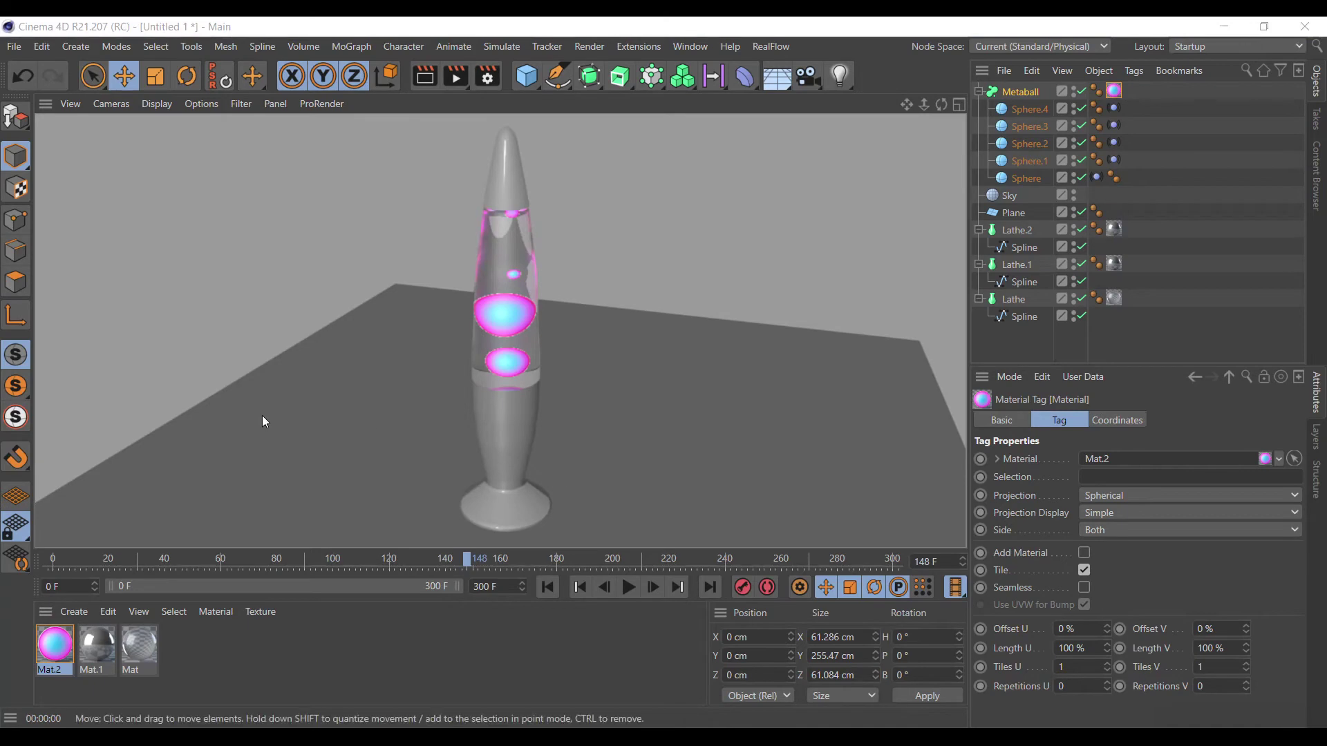
{"action": "left_click", "coordinate": [64, 612]}
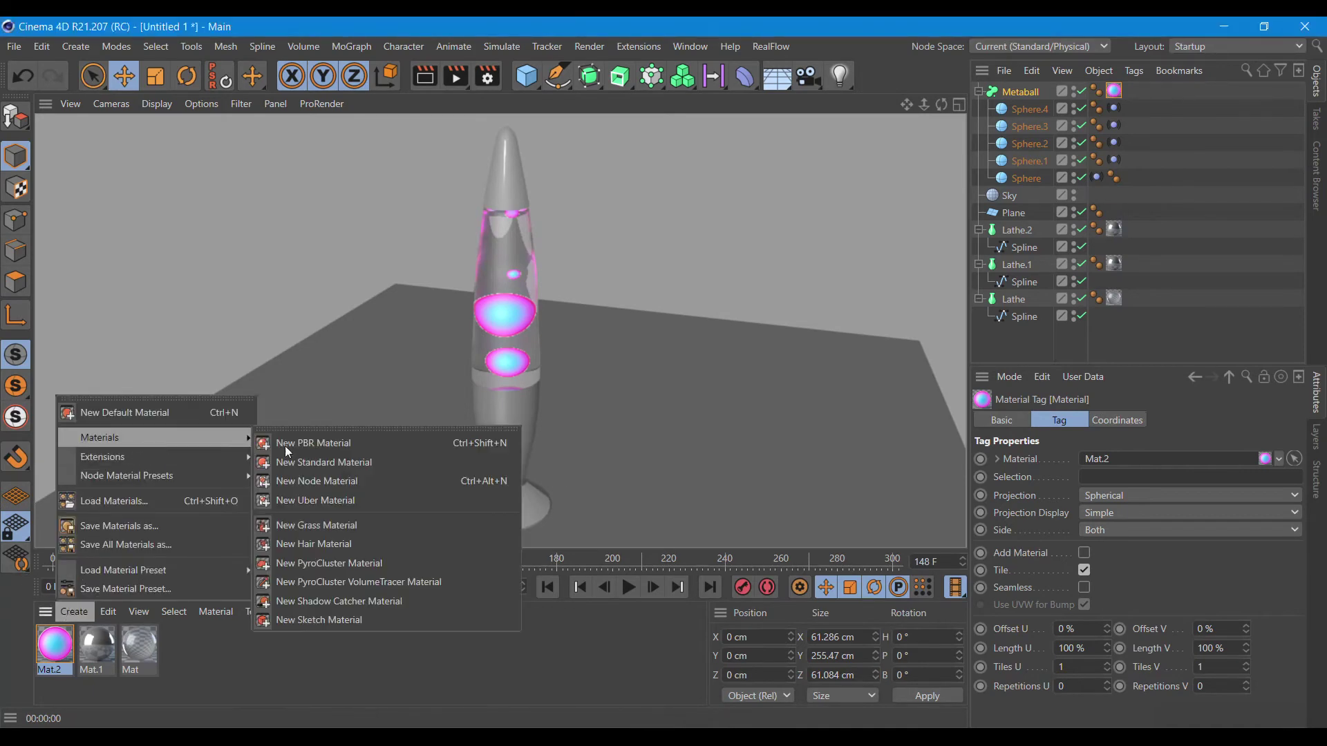
- Create Mat.3 with a 2D - V gradient colour using the white-to-blue-to-black preset
{"action": "left_click", "coordinate": [322, 462]}
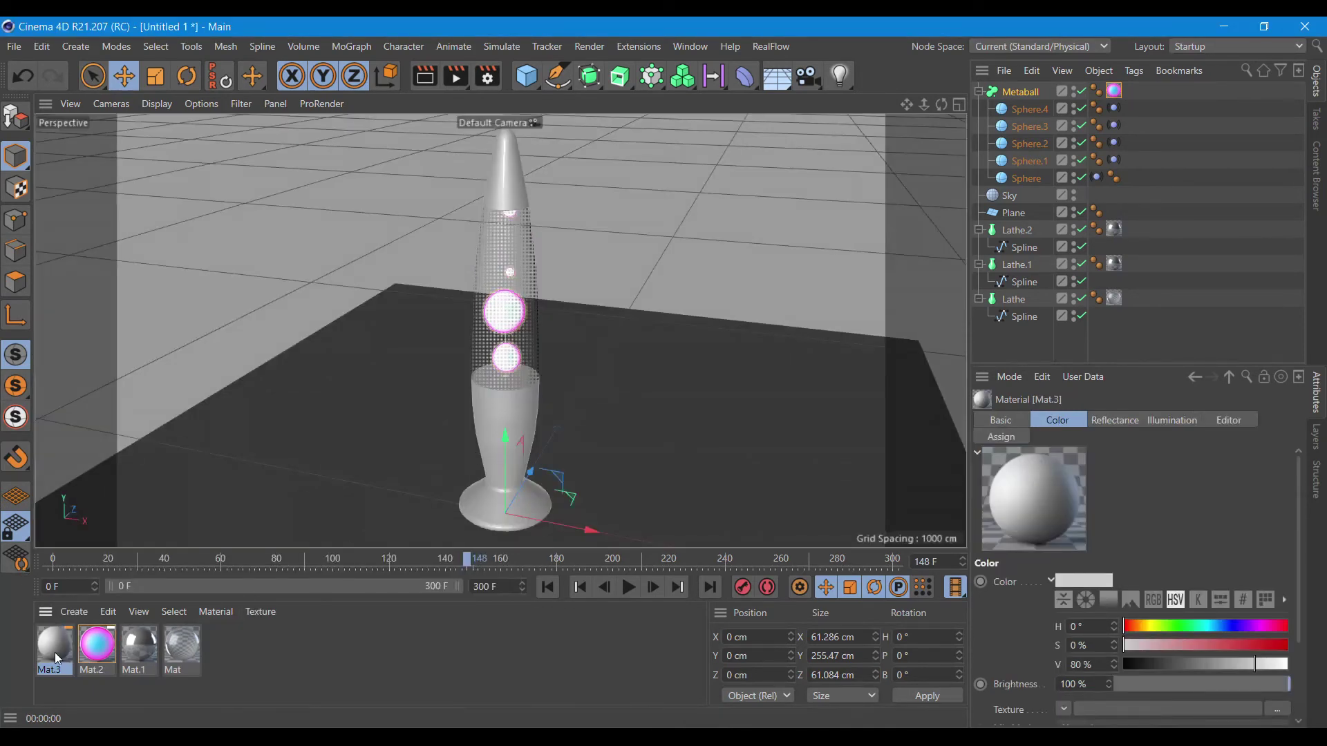
{"action": "double_click", "coordinate": [56, 653]}
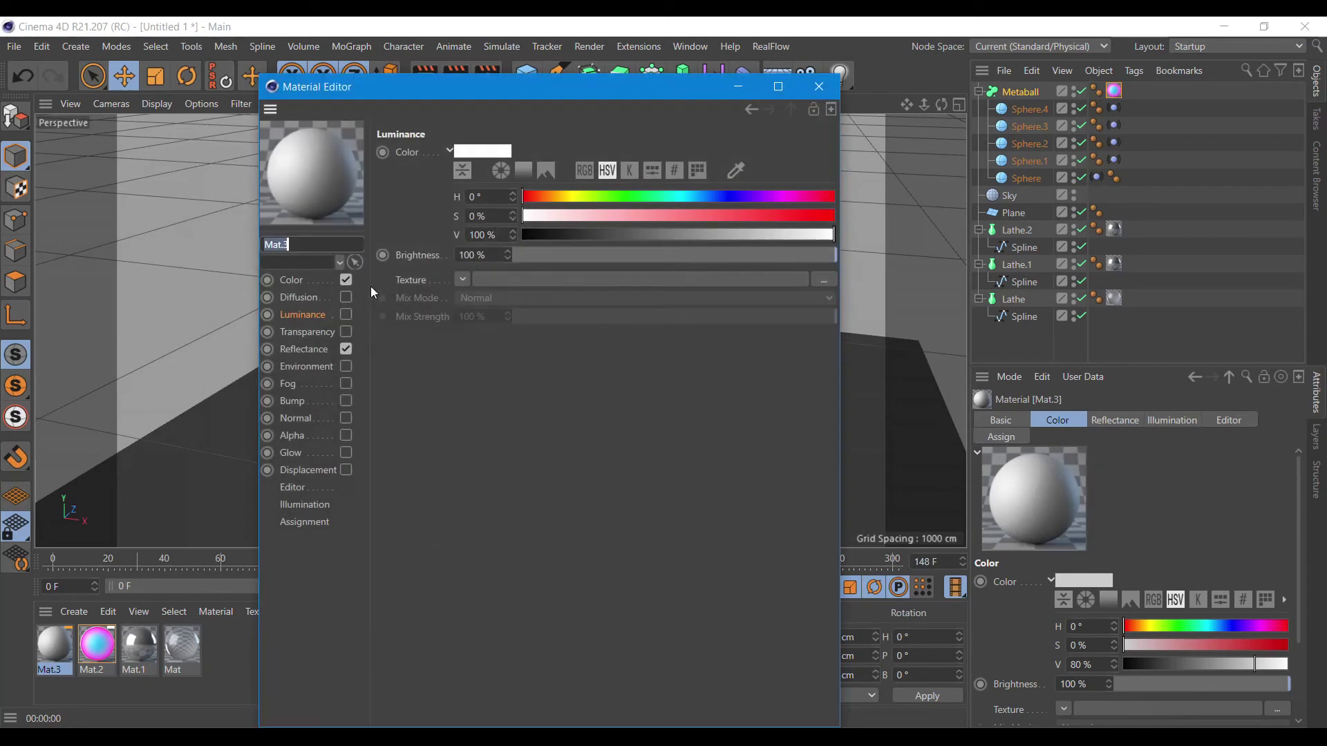
{"action": "left_click", "coordinate": [299, 282]}
{"action": "left_click", "coordinate": [463, 279]}
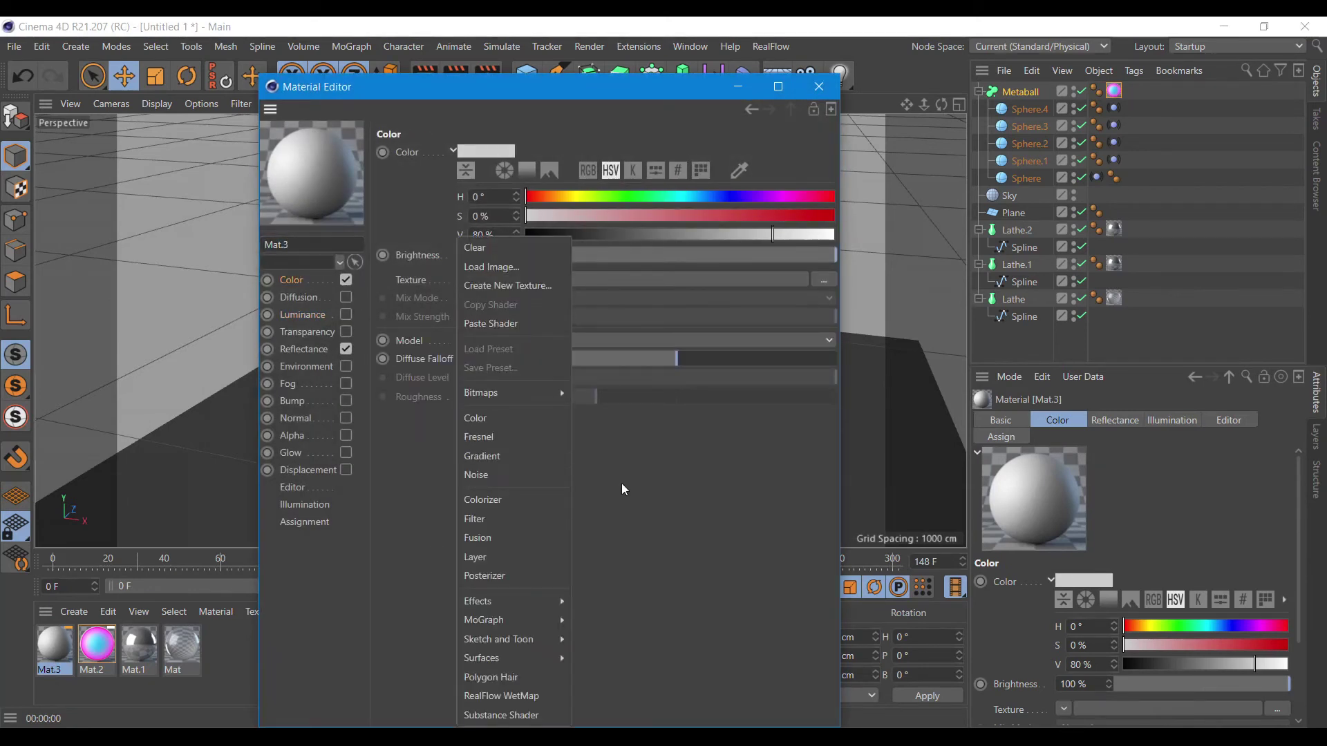
{"action": "left_click", "coordinate": [534, 456]}
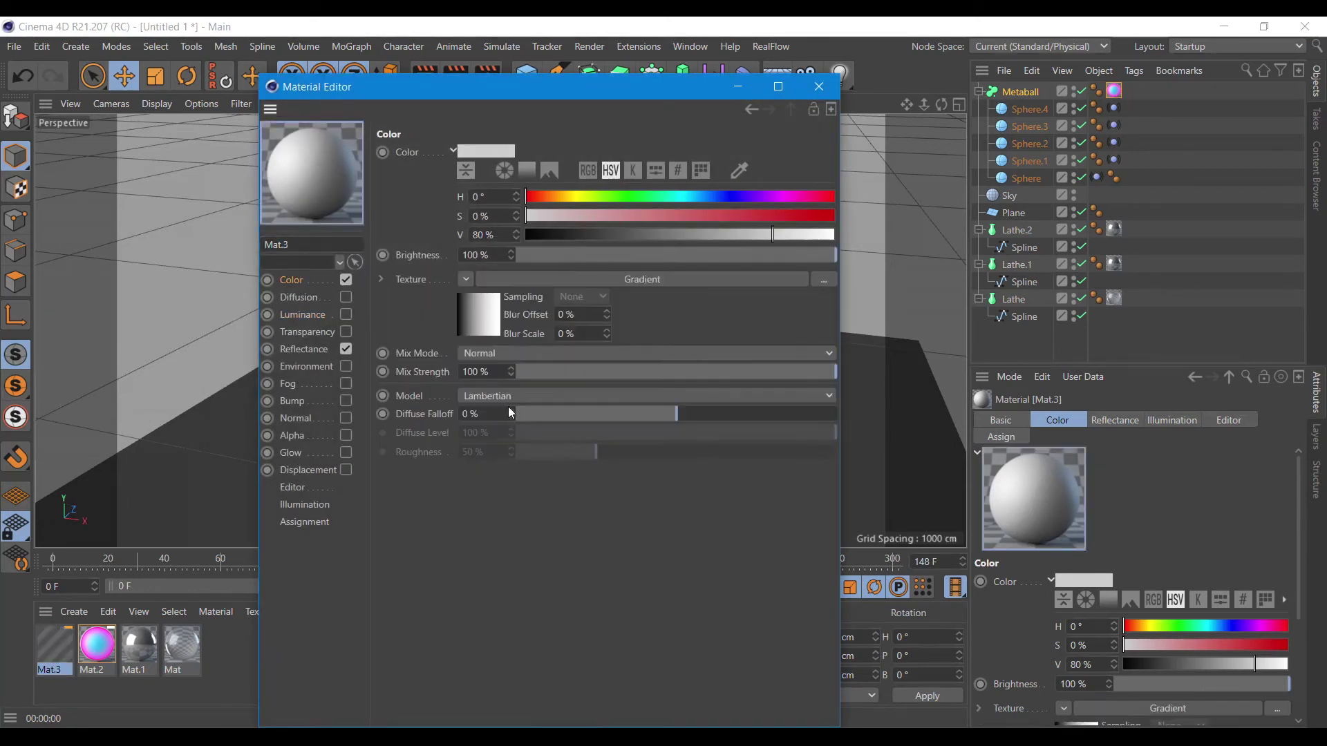
{"action": "left_click", "coordinate": [474, 310]}
{"action": "left_click", "coordinate": [502, 322]}
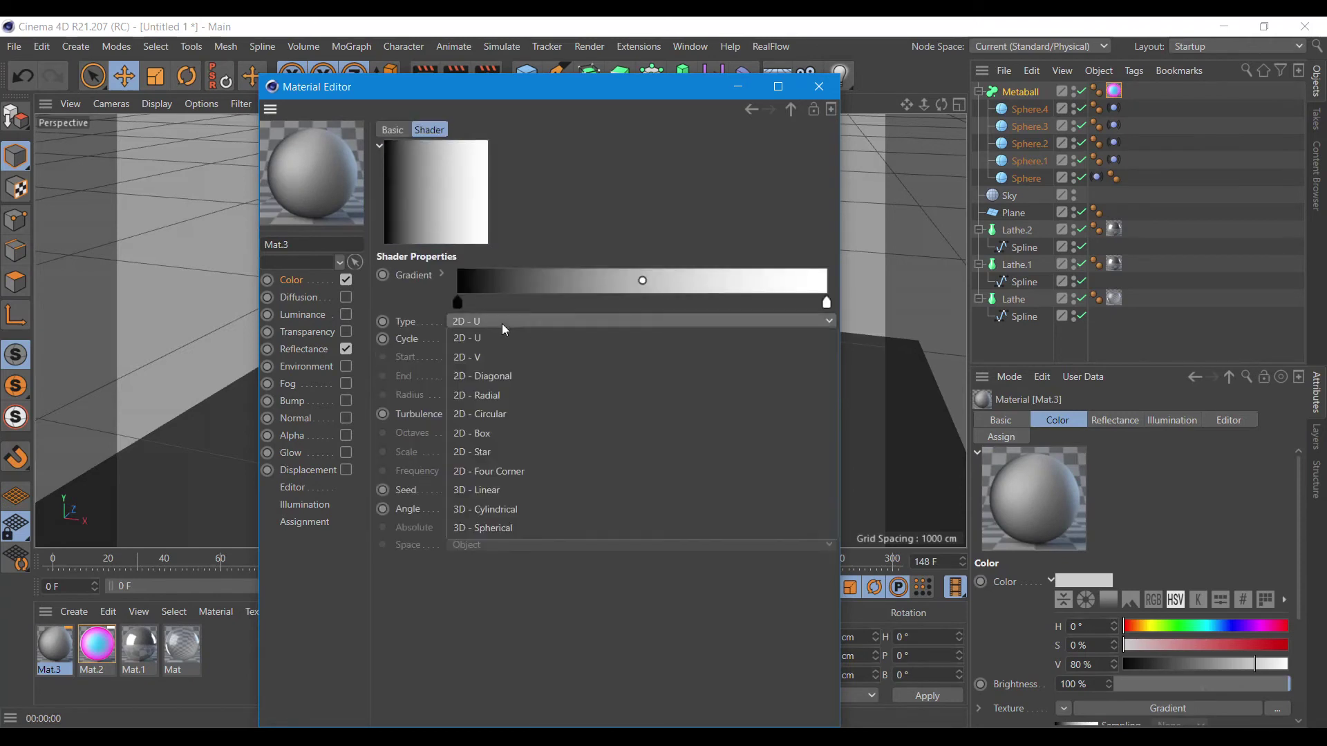
{"action": "left_click", "coordinate": [502, 356]}
{"action": "left_click", "coordinate": [441, 275]}
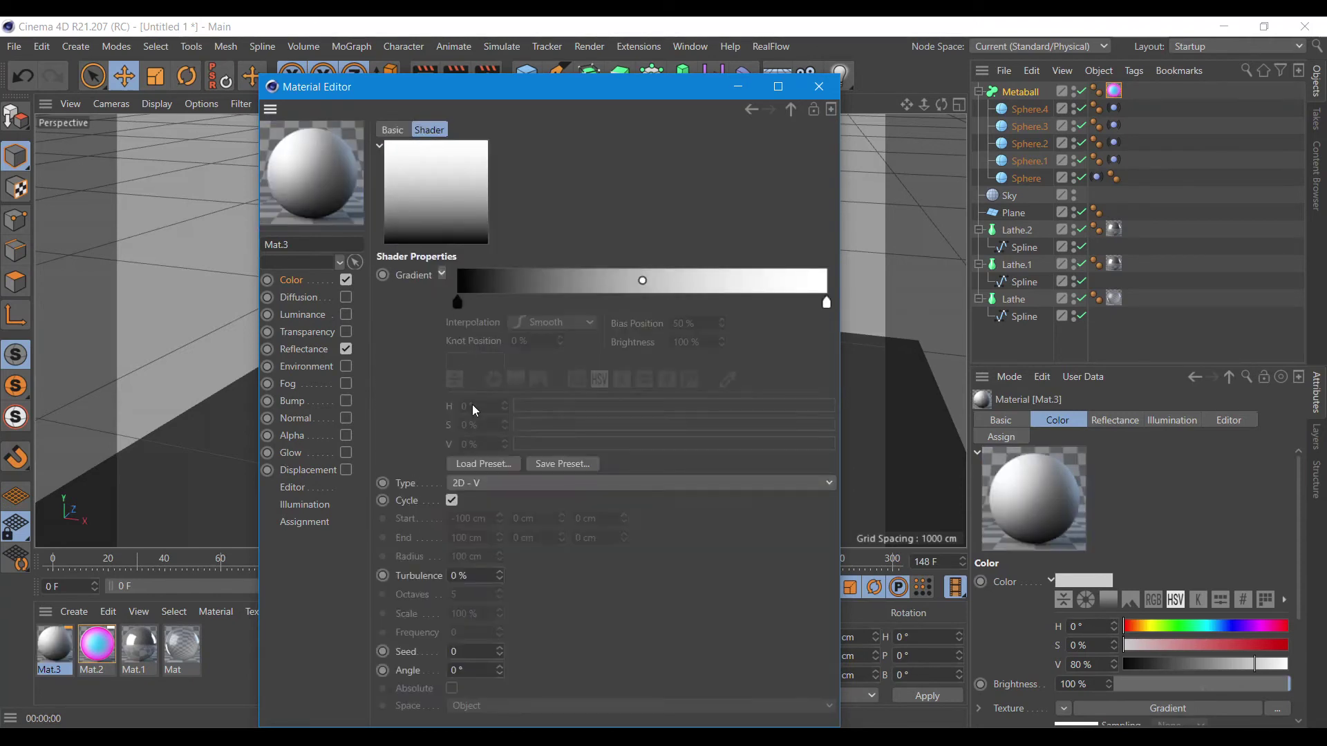
{"action": "left_click", "coordinate": [483, 464]}
{"action": "left_click_drag", "start_coordinate": [654, 290], "coordinate": [679, 507]}
{"action": "left_click", "coordinate": [590, 385]}
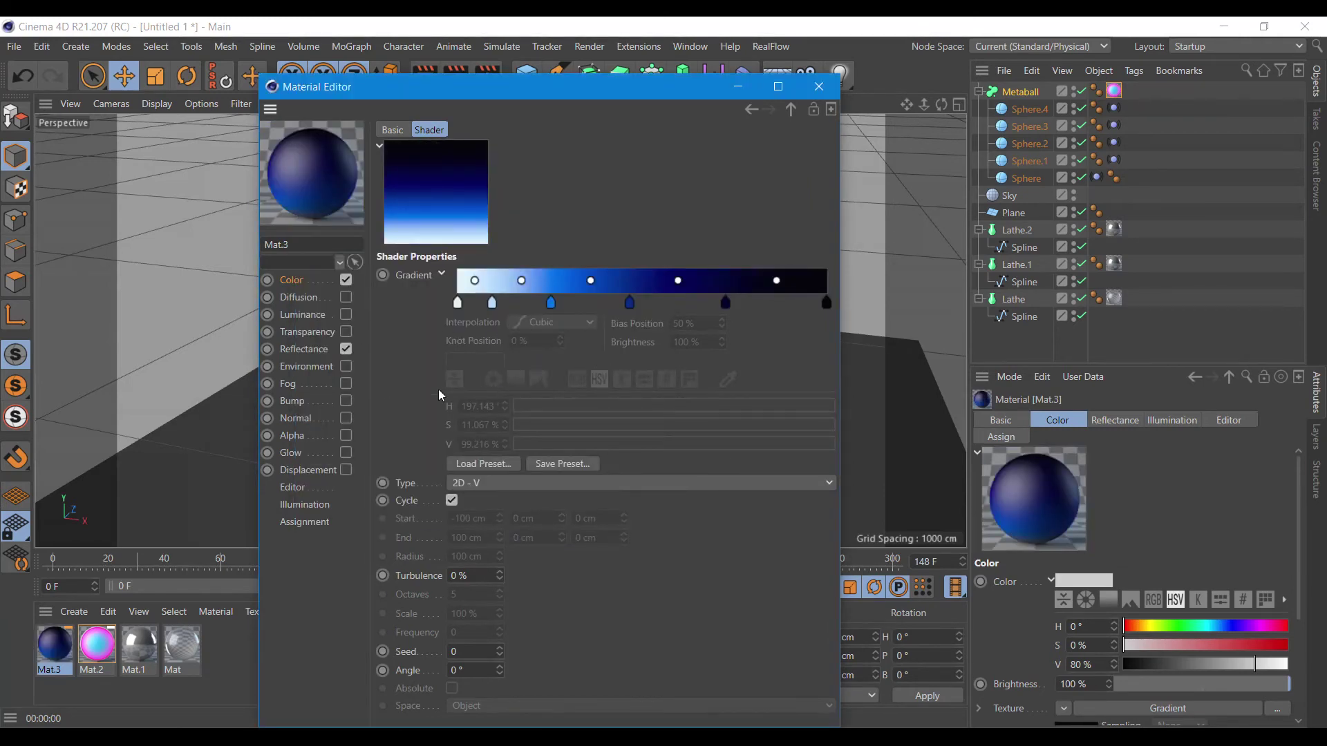
- Add a Beckmann reflectance layer to Mat.3 at 30% colour brightness
{"action": "left_click", "coordinate": [313, 351]}
{"action": "left_click", "coordinate": [401, 190]}
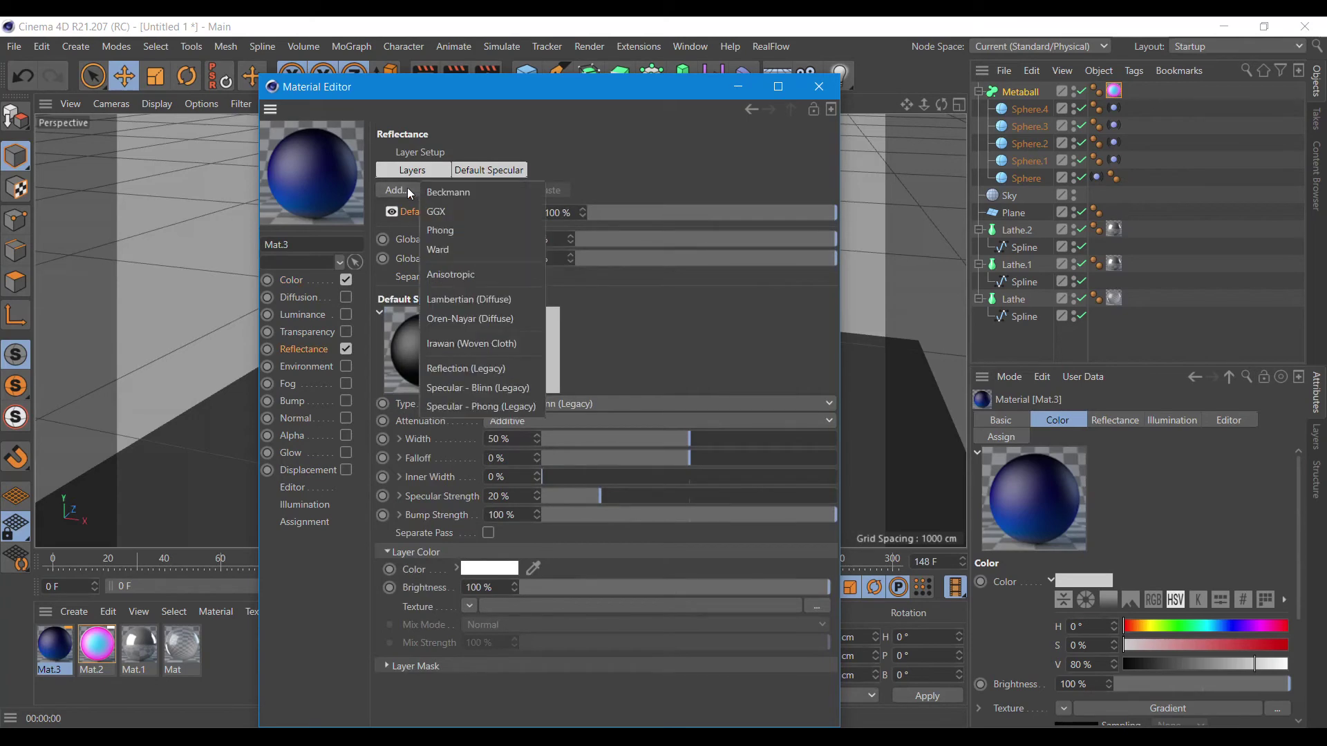
{"action": "left_click", "coordinate": [442, 189]}
{"action": "left_click", "coordinate": [612, 572]}
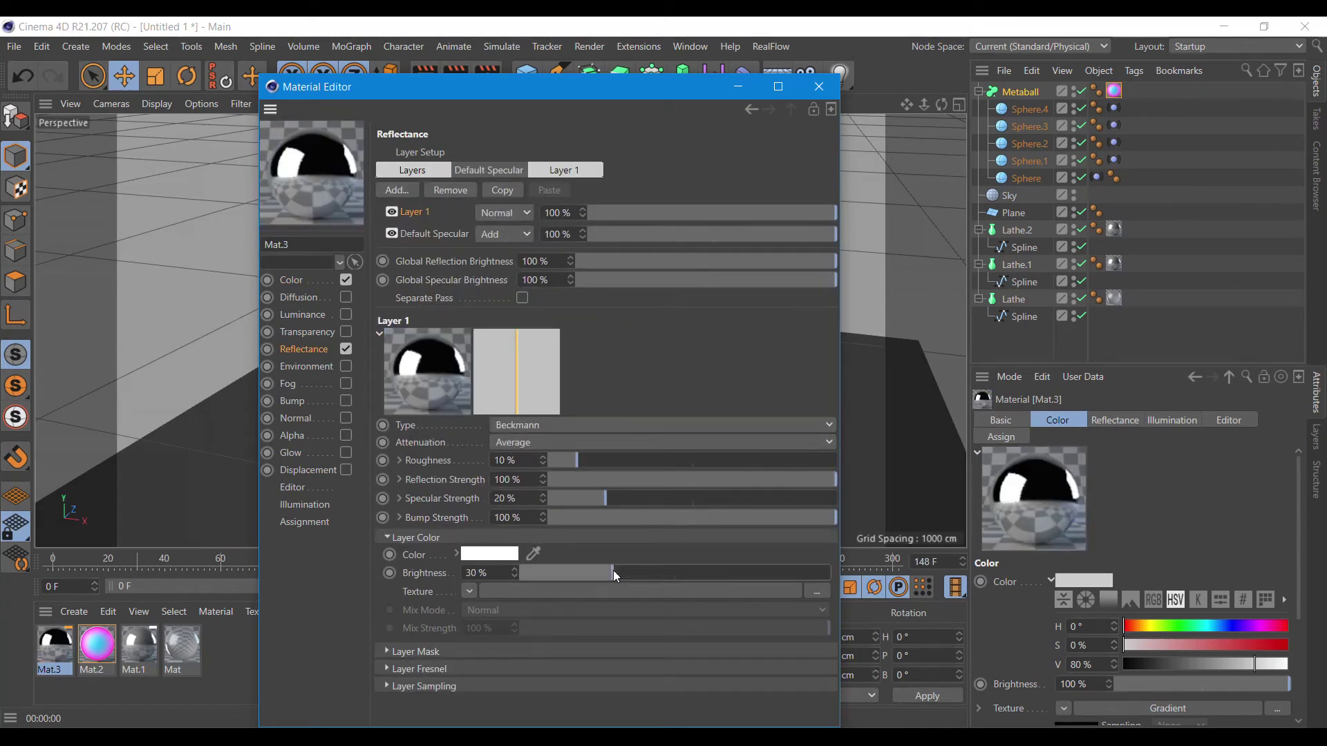
{"action": "left_click", "coordinate": [817, 88]}
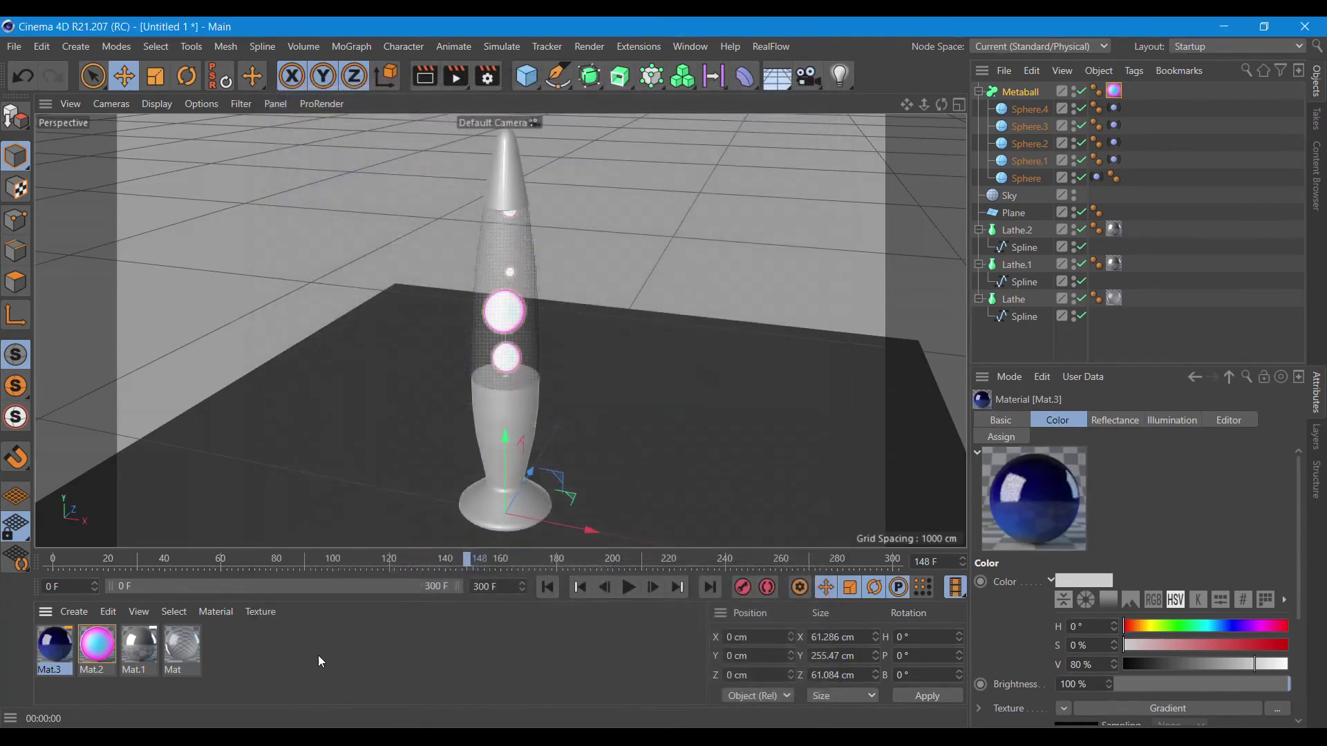
- Apply Mat.3 to the Plane and add a Compositing tag as background without self shadowing
{"action": "left_click_drag", "start_coordinate": [69, 653], "coordinate": [1021, 217]}
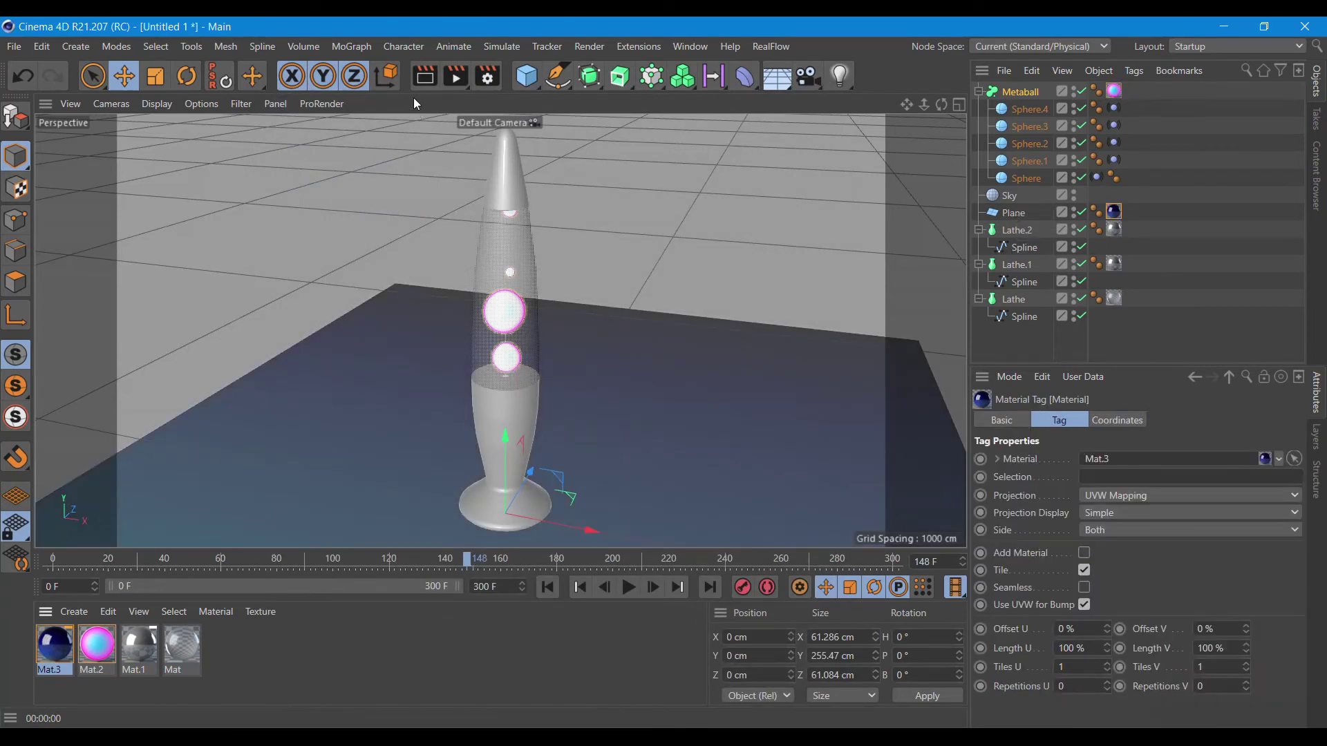
{"action": "left_click", "coordinate": [425, 83]}
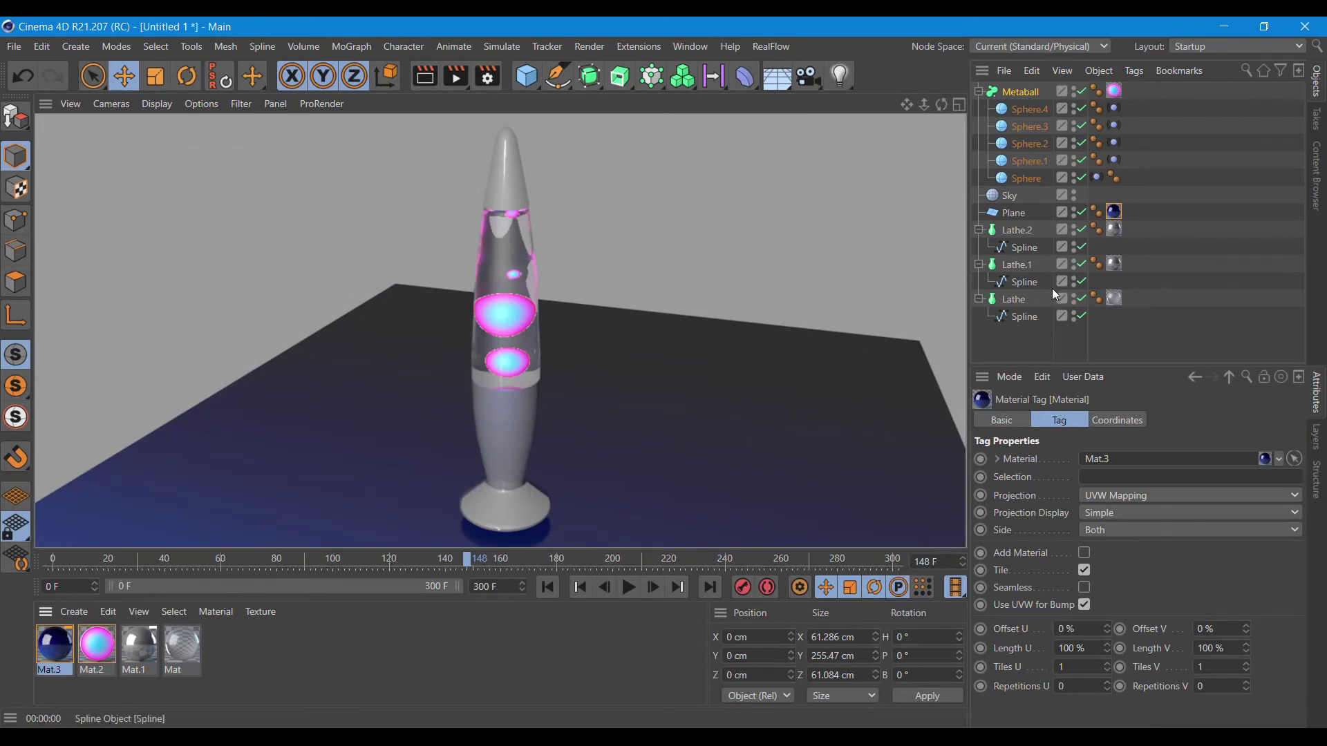
{"action": "right_click", "coordinate": [1014, 213]}
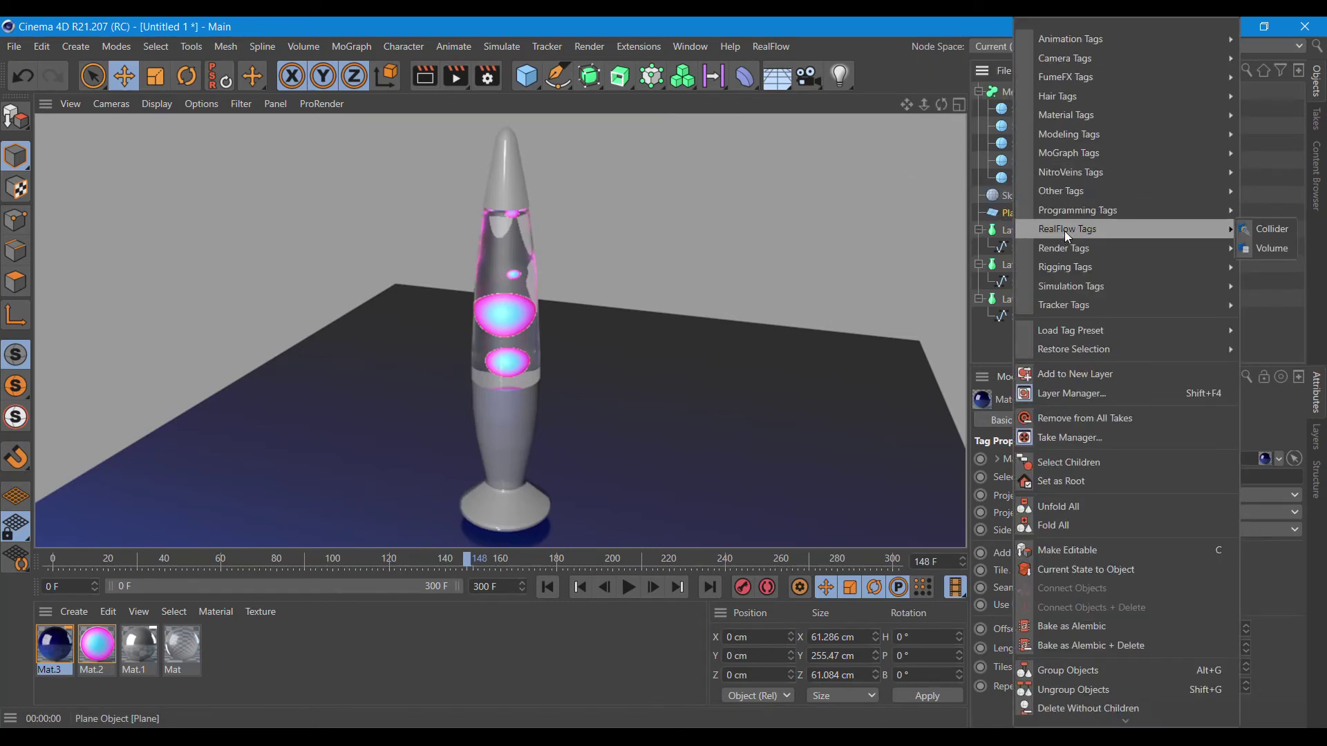
{"action": "mouse_move", "coordinate": [1063, 247]}
{"action": "left_click", "coordinate": [969, 266]}
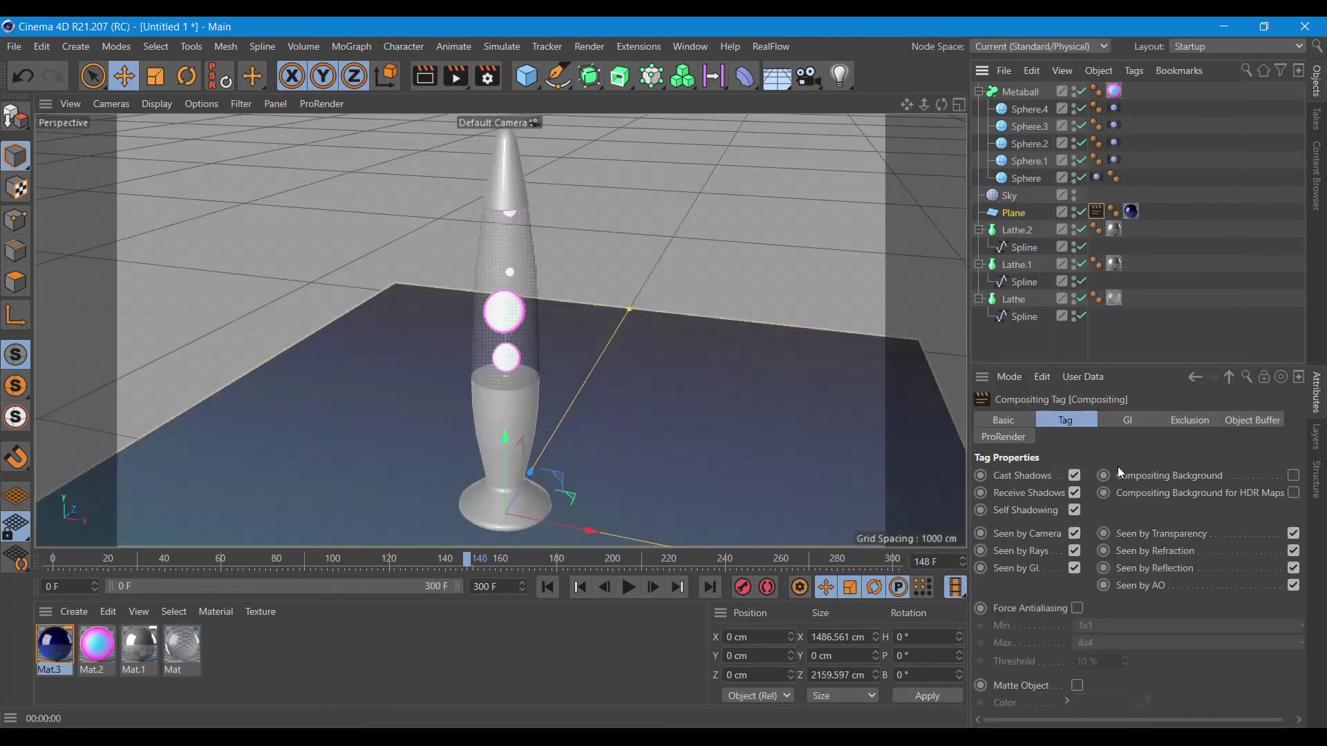
{"action": "left_click", "coordinate": [1074, 511]}
{"action": "left_click", "coordinate": [1293, 475]}
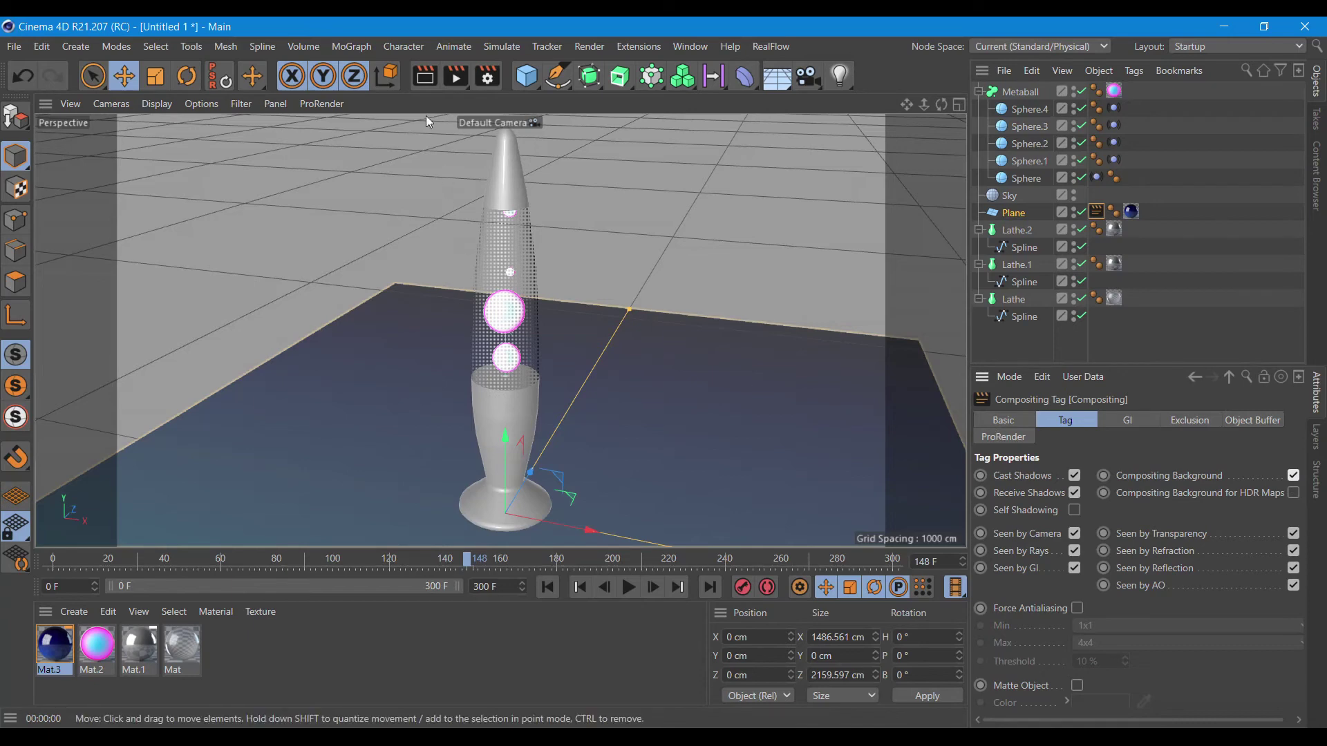
{"action": "left_click", "coordinate": [429, 81]}
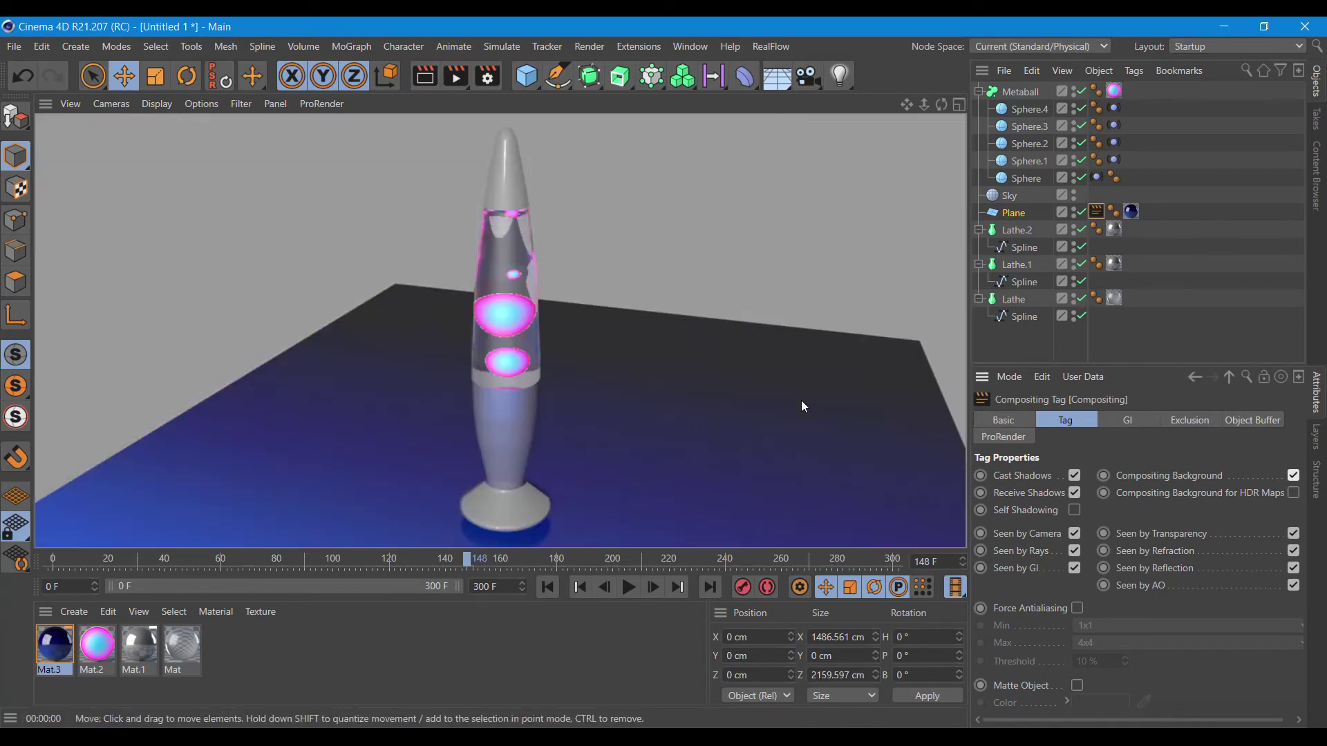
- Nudge the Plane to Y -0.486 cm, re-render, and duplicate Mat.3
{"action": "left_click", "coordinate": [959, 104]}
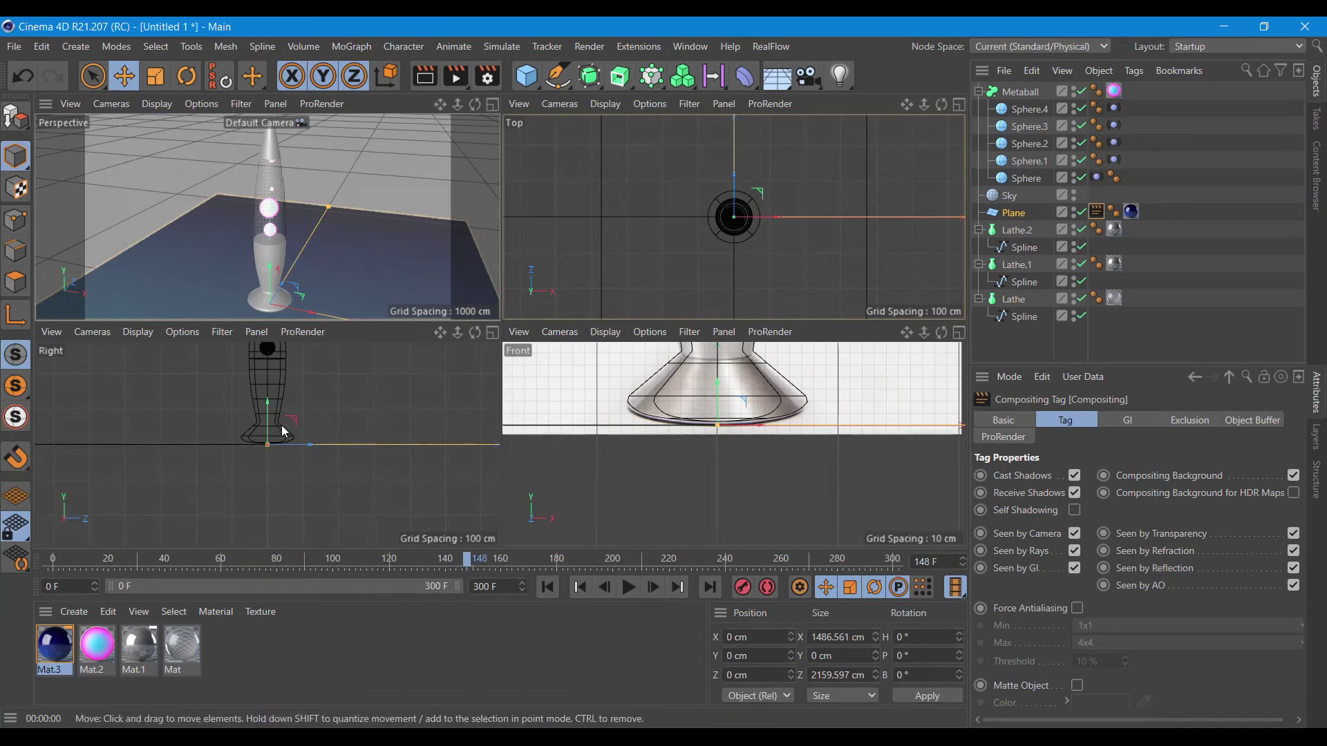
{"action": "left_click_drag", "start_coordinate": [267, 437], "coordinate": [269, 436]}
{"action": "left_click", "coordinate": [489, 105]}
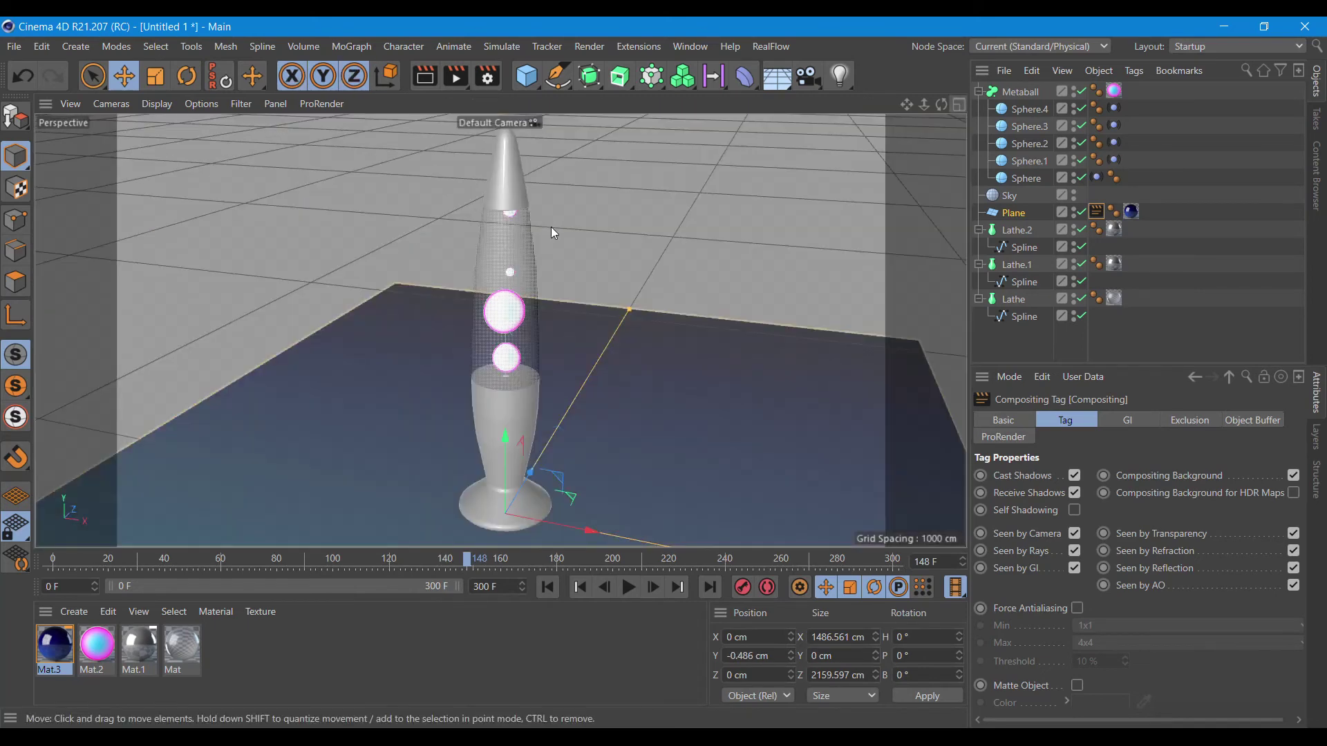
{"action": "left_click", "coordinate": [455, 76]}
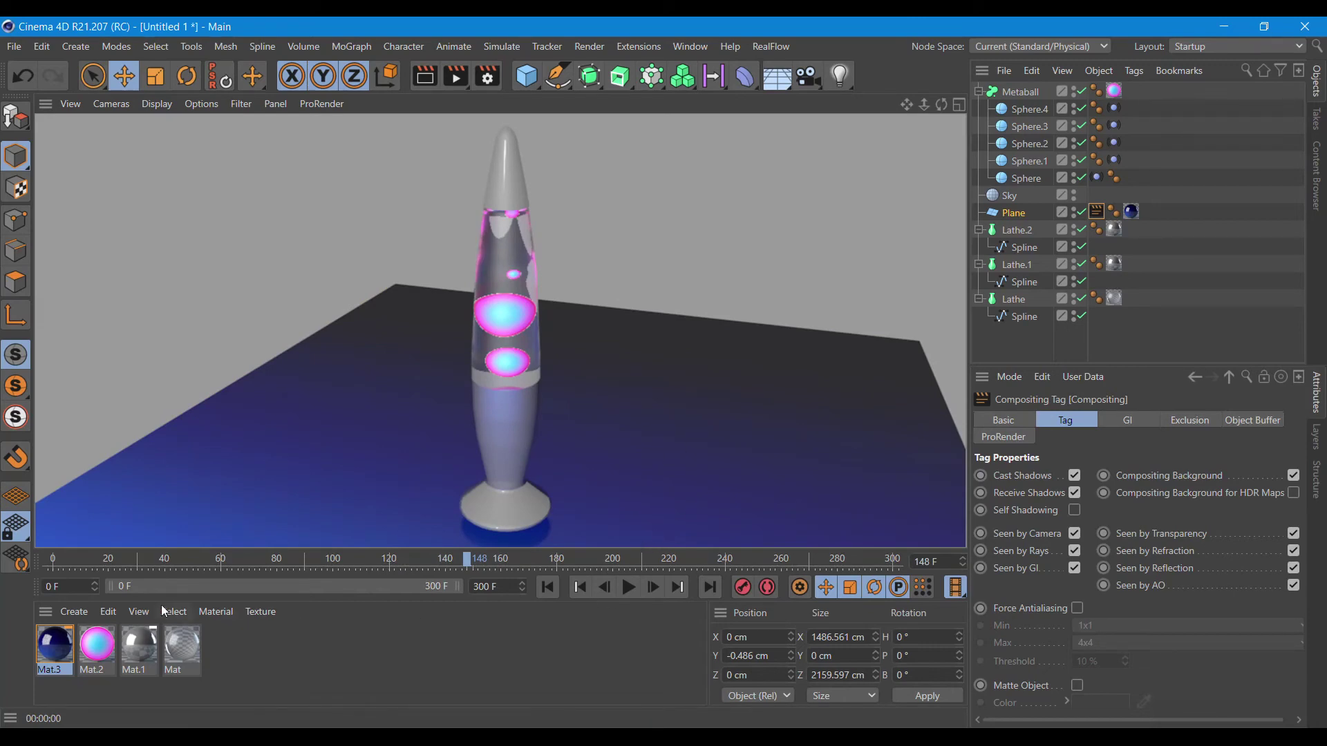
{"action": "left_click_drag", "start_coordinate": [219, 648], "coordinate": [215, 649], "text": "ctrl"}
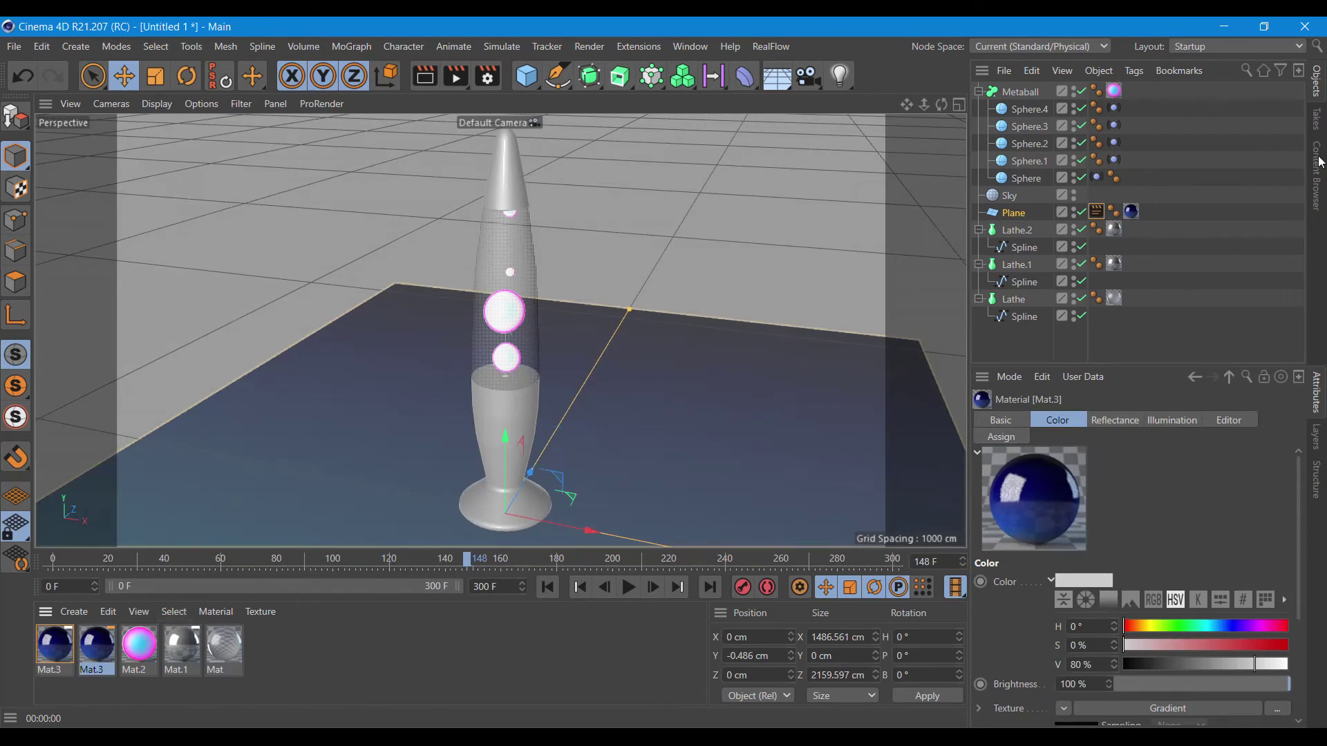
- Search the Content Browser presets and preview an IES light preset in the Picture Viewer
{"action": "left_click", "coordinate": [1317, 166]}
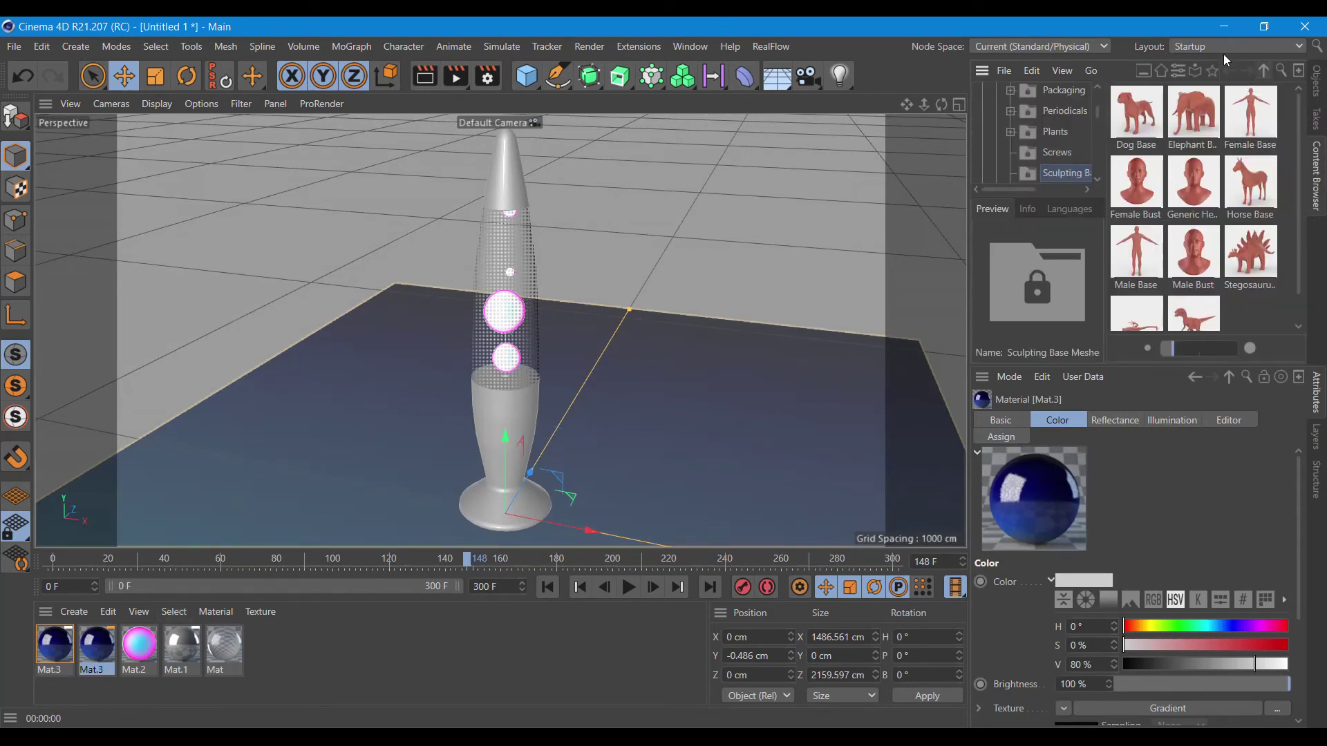
{"action": "left_click", "coordinate": [1282, 70]}
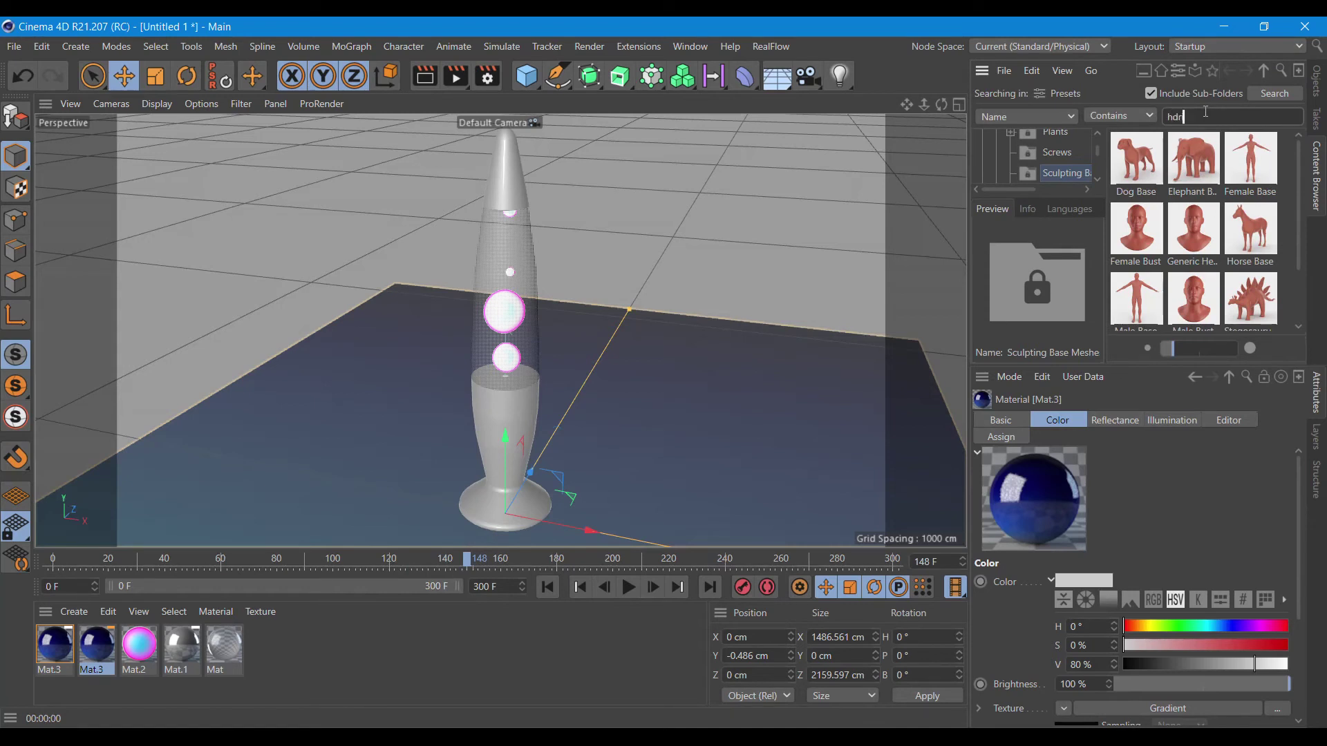
{"action": "type", "text": "i"}
{"action": "key", "text": "Return"}
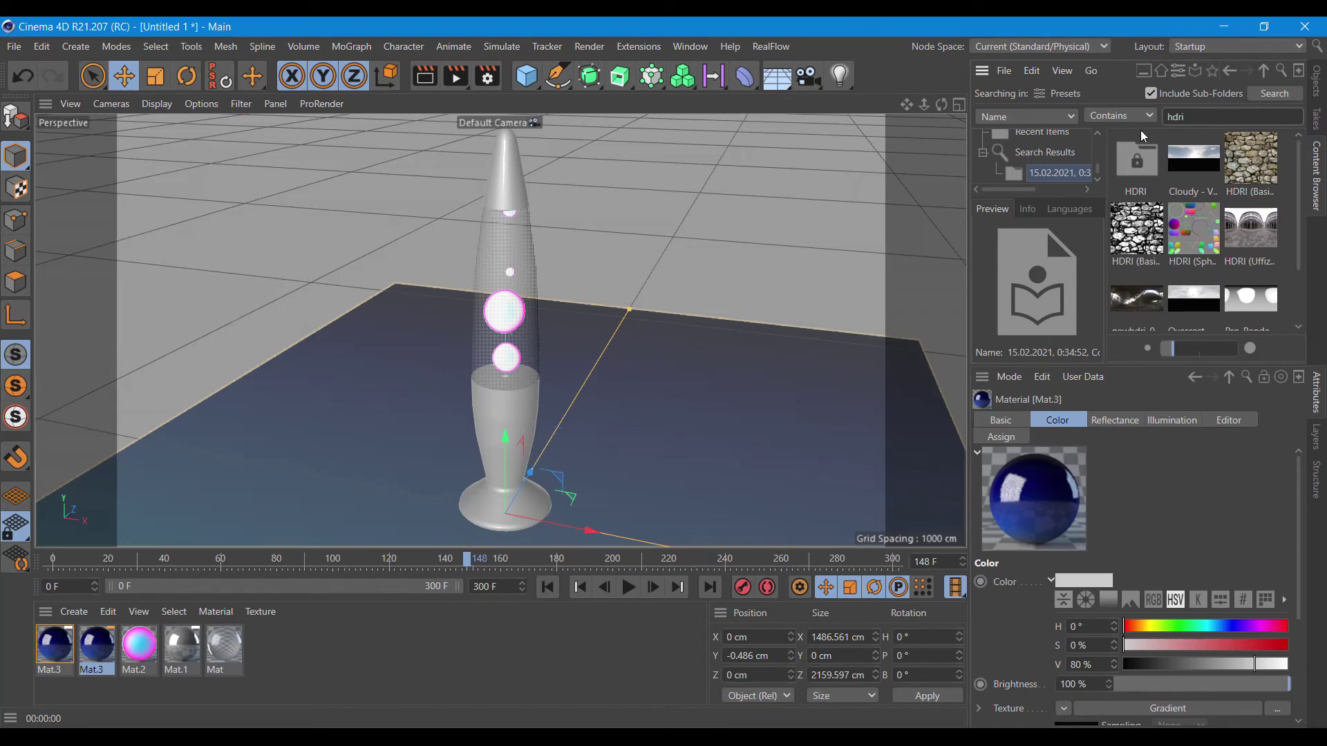
{"action": "left_click_drag", "start_coordinate": [1205, 113], "coordinate": [1113, 115]}
{"action": "key", "text": "BackSpace"}
{"action": "type", "text": "t"}
{"action": "key", "text": "Return"}
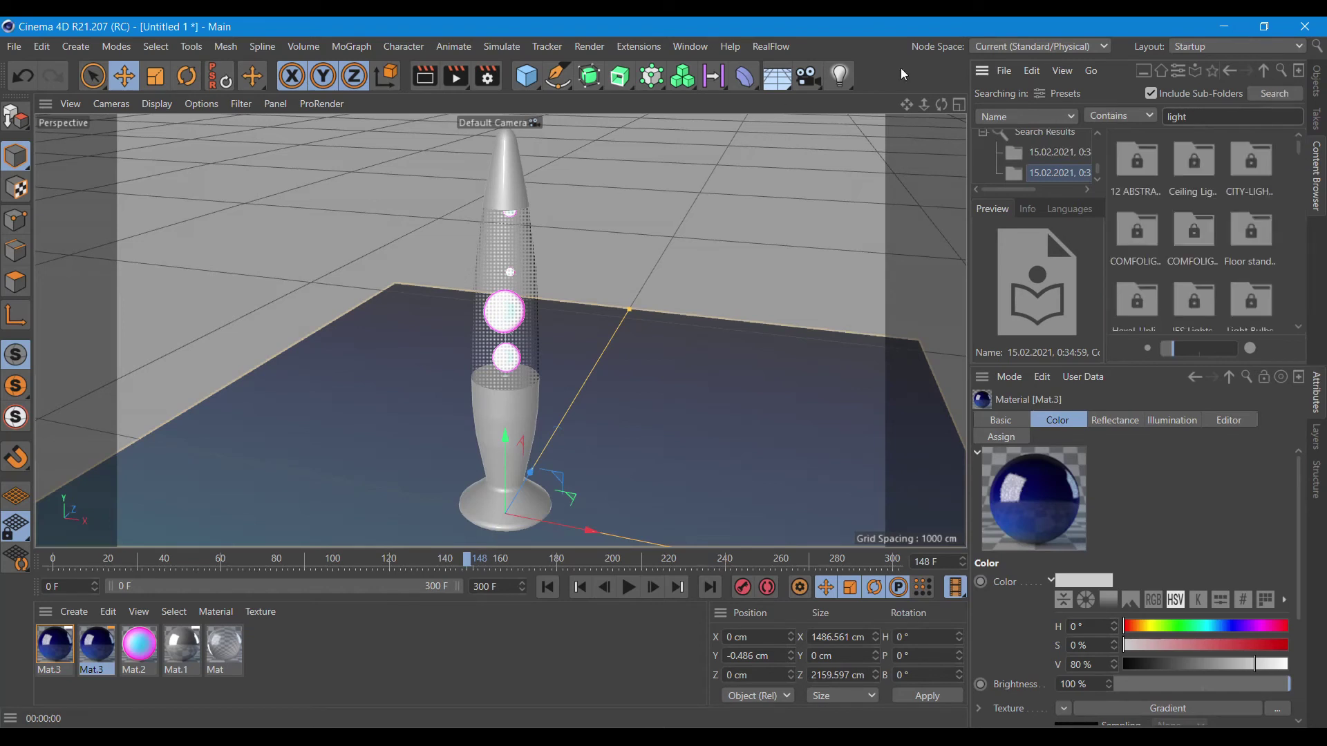
{"action": "scroll", "coordinate": [1271, 234], "scroll_direction": "down", "scroll_amount": 1}
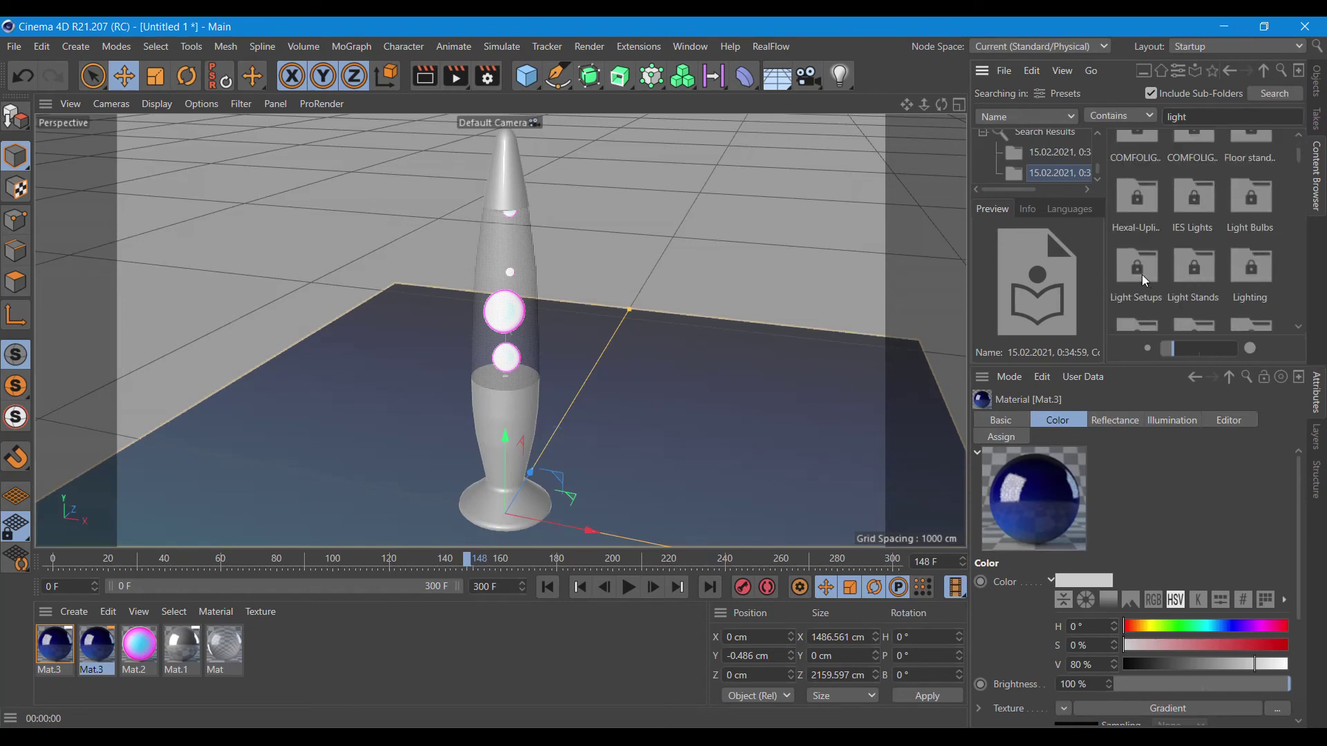
{"action": "left_click", "coordinate": [1190, 216]}
{"action": "double_click", "coordinate": [1190, 214]}
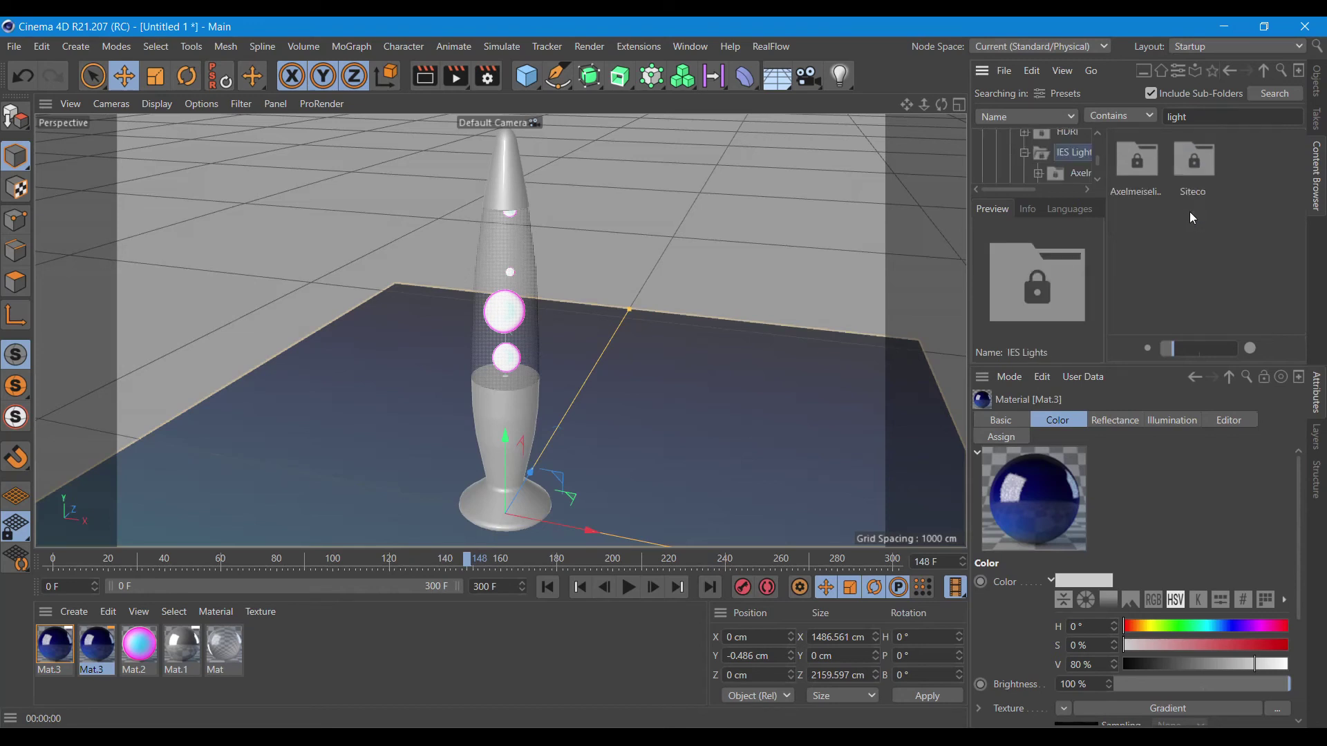
{"action": "double_click", "coordinate": [1141, 166]}
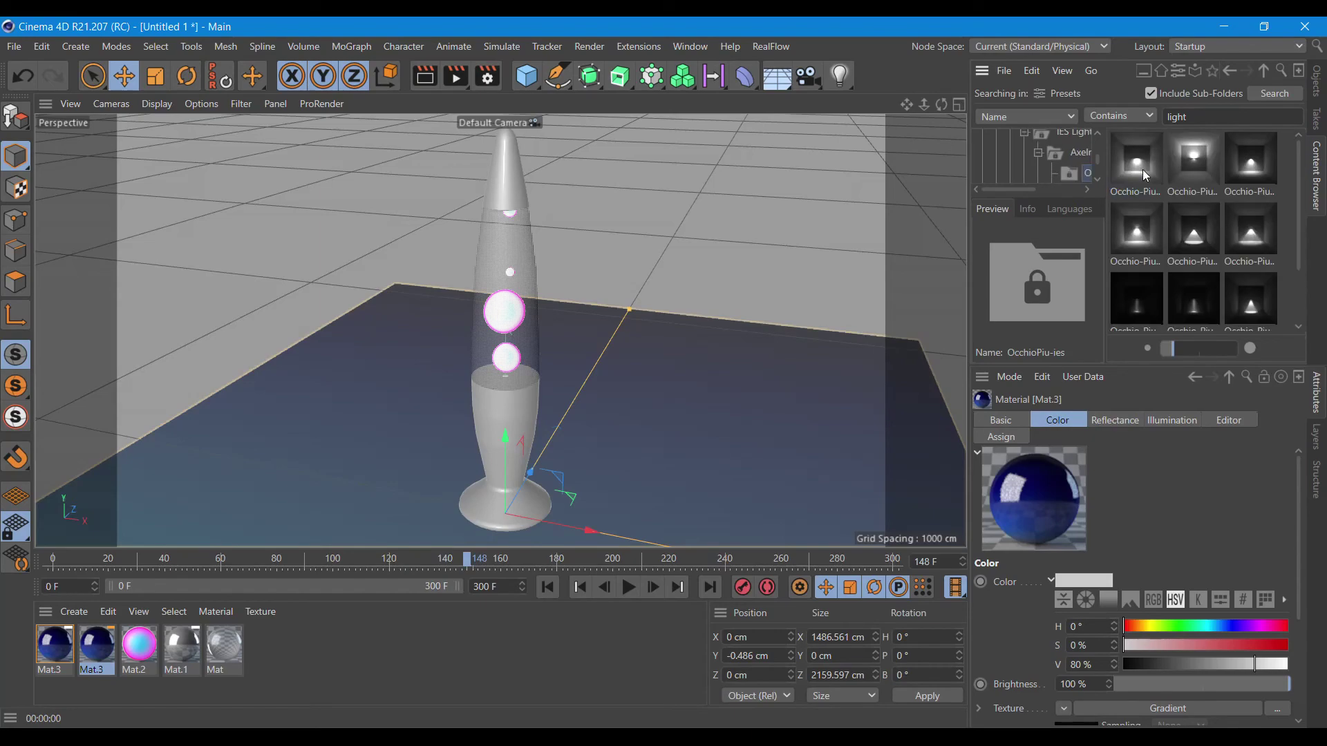
{"action": "double_click", "coordinate": [1183, 232]}
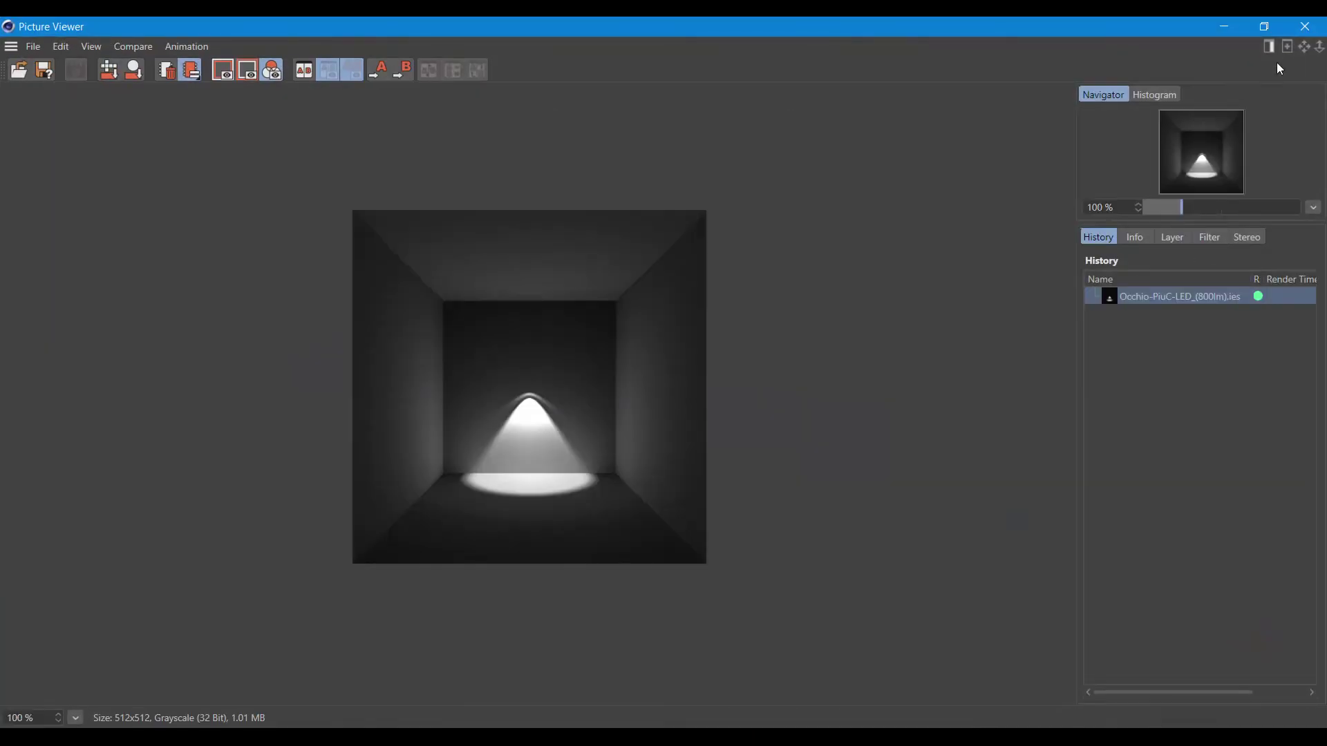
{"action": "left_click", "coordinate": [1306, 28]}
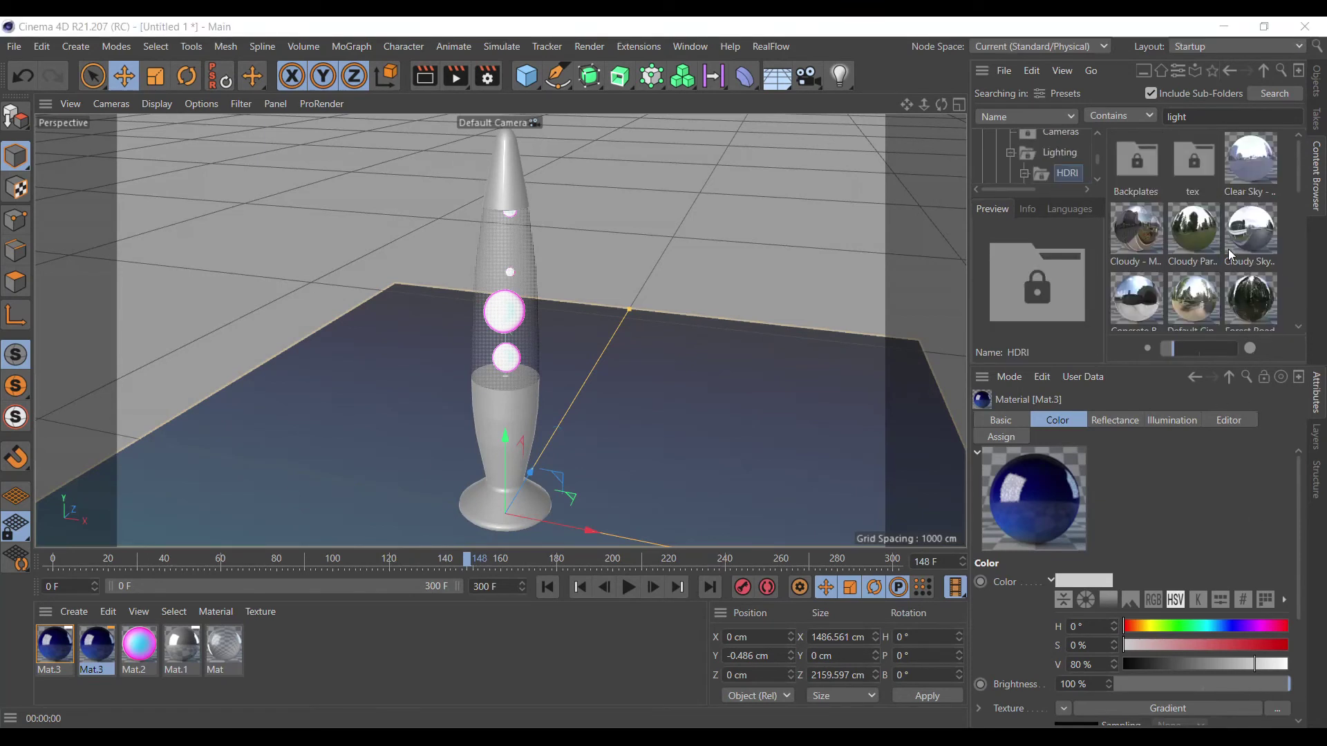
- Drag the Sunny - Marketplace 03 HDRI preset into the Material Manager
{"action": "scroll", "coordinate": [1207, 255], "scroll_direction": "down", "scroll_amount": 3}
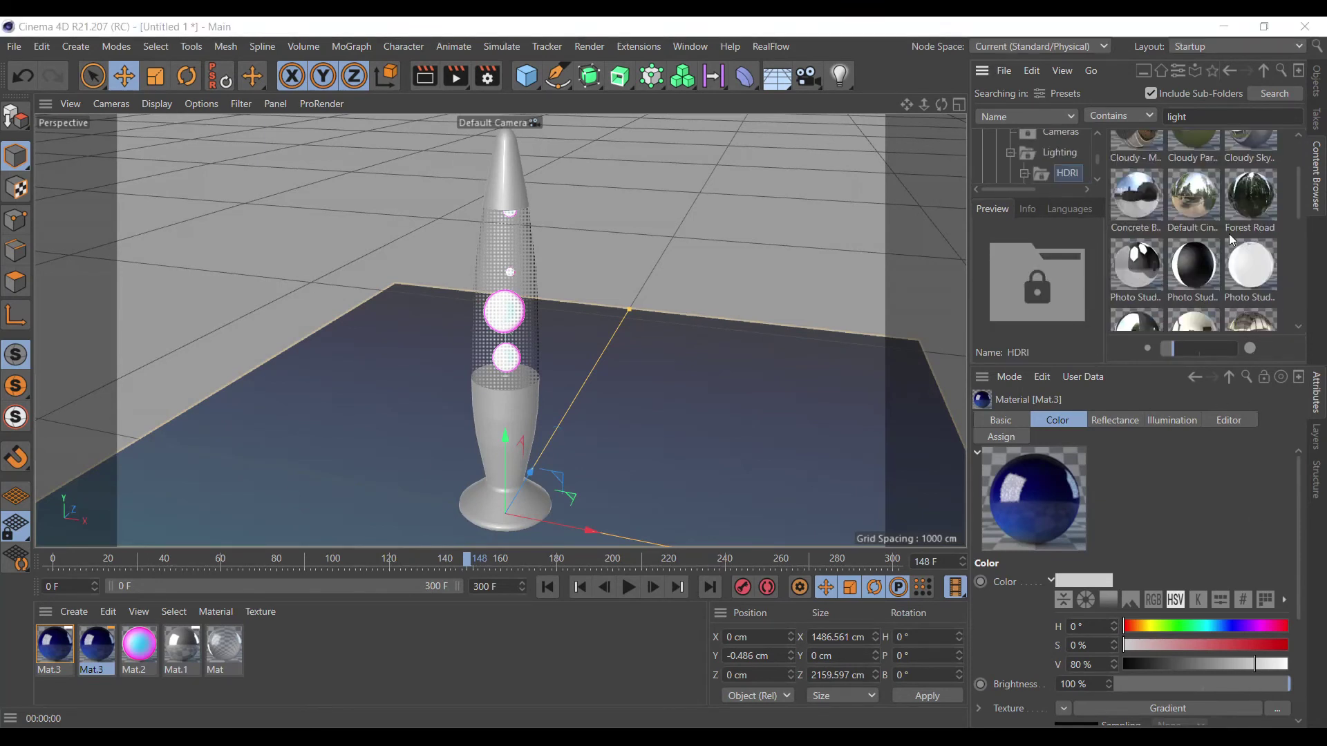
{"action": "scroll", "coordinate": [1205, 266], "scroll_direction": "down", "scroll_amount": 3}
{"action": "scroll", "coordinate": [1203, 278], "scroll_direction": "down", "scroll_amount": 3}
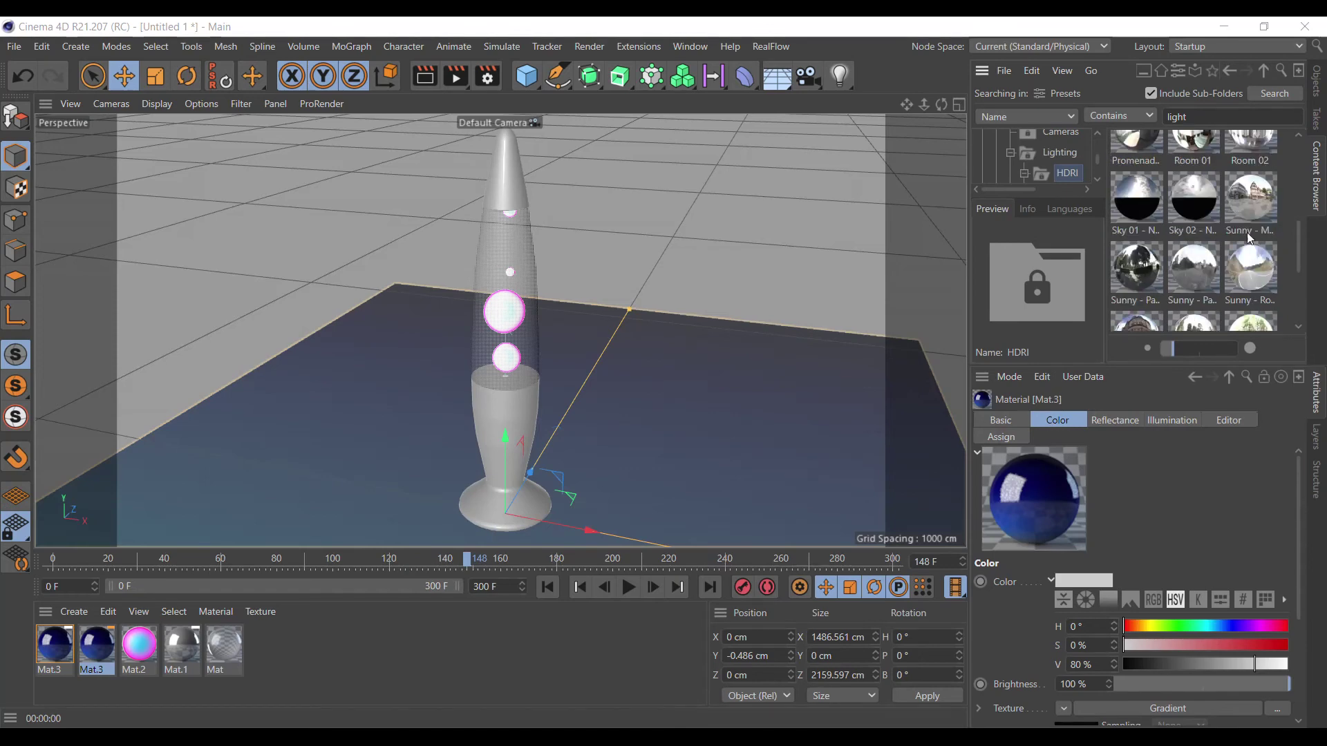
{"action": "scroll", "coordinate": [1203, 278], "scroll_direction": "down", "scroll_amount": 3}
{"action": "left_click_drag", "start_coordinate": [1193, 283], "coordinate": [570, 645]}
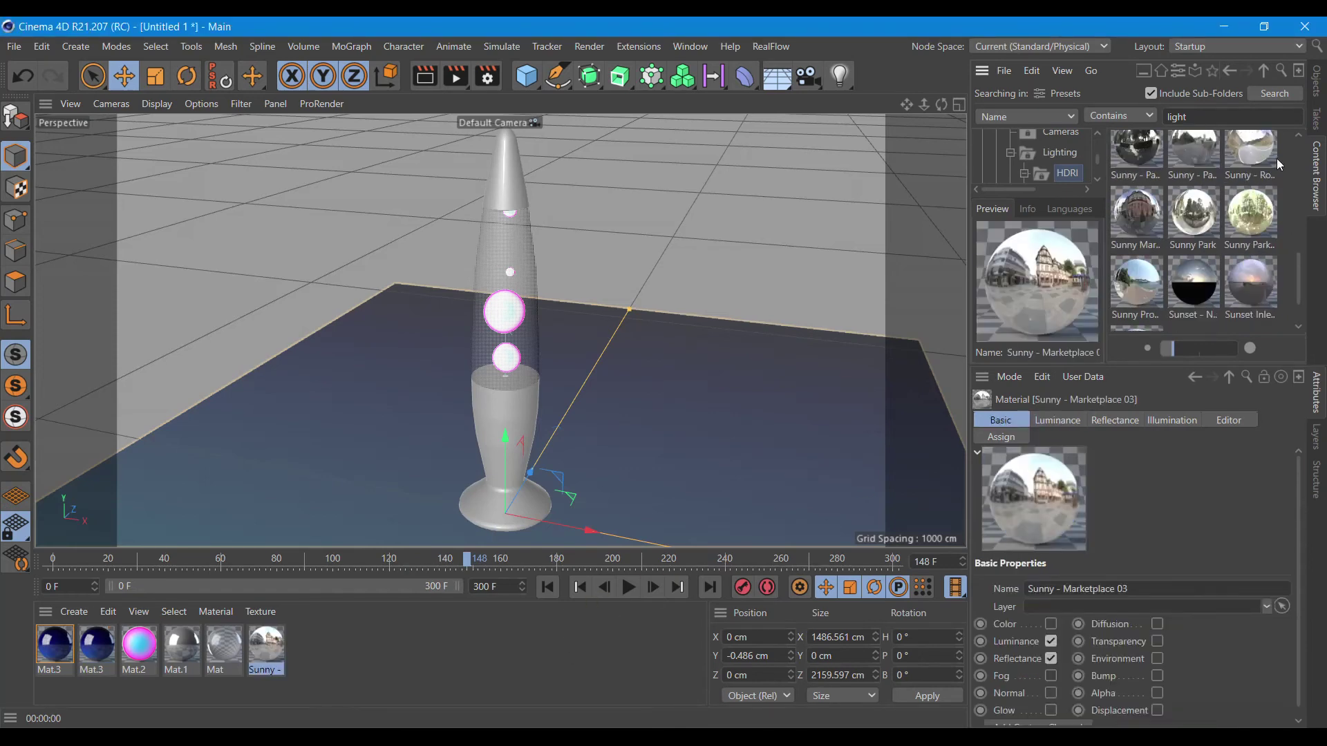
{"action": "left_click", "coordinate": [1315, 83]}
- Apply Sunny - Marketplace 03 to the Sky, add a camera-invisible Compositing tag, and render
{"action": "left_click_drag", "start_coordinate": [266, 649], "coordinate": [322, 608]}
{"action": "left_click_drag", "start_coordinate": [1010, 205], "coordinate": [1006, 197]}
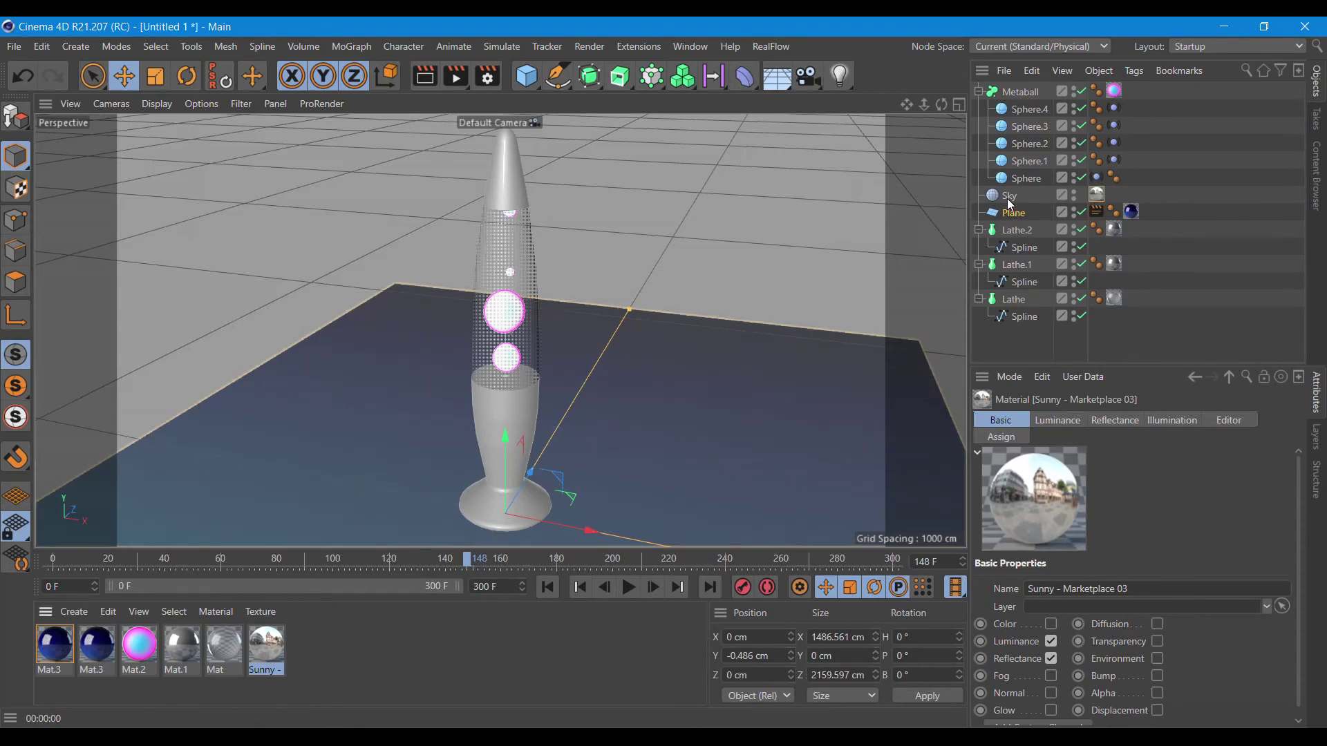
{"action": "right_click", "coordinate": [1006, 193]}
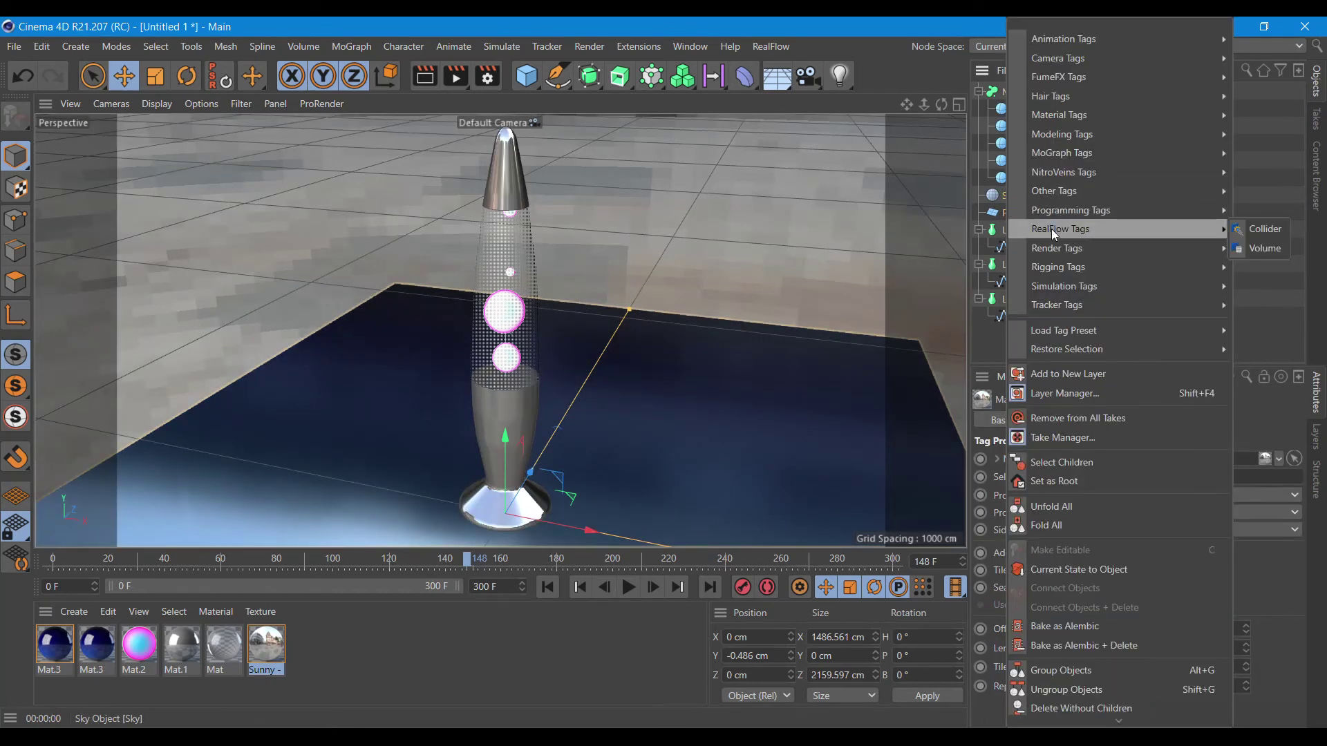
{"action": "mouse_move", "coordinate": [1056, 248]}
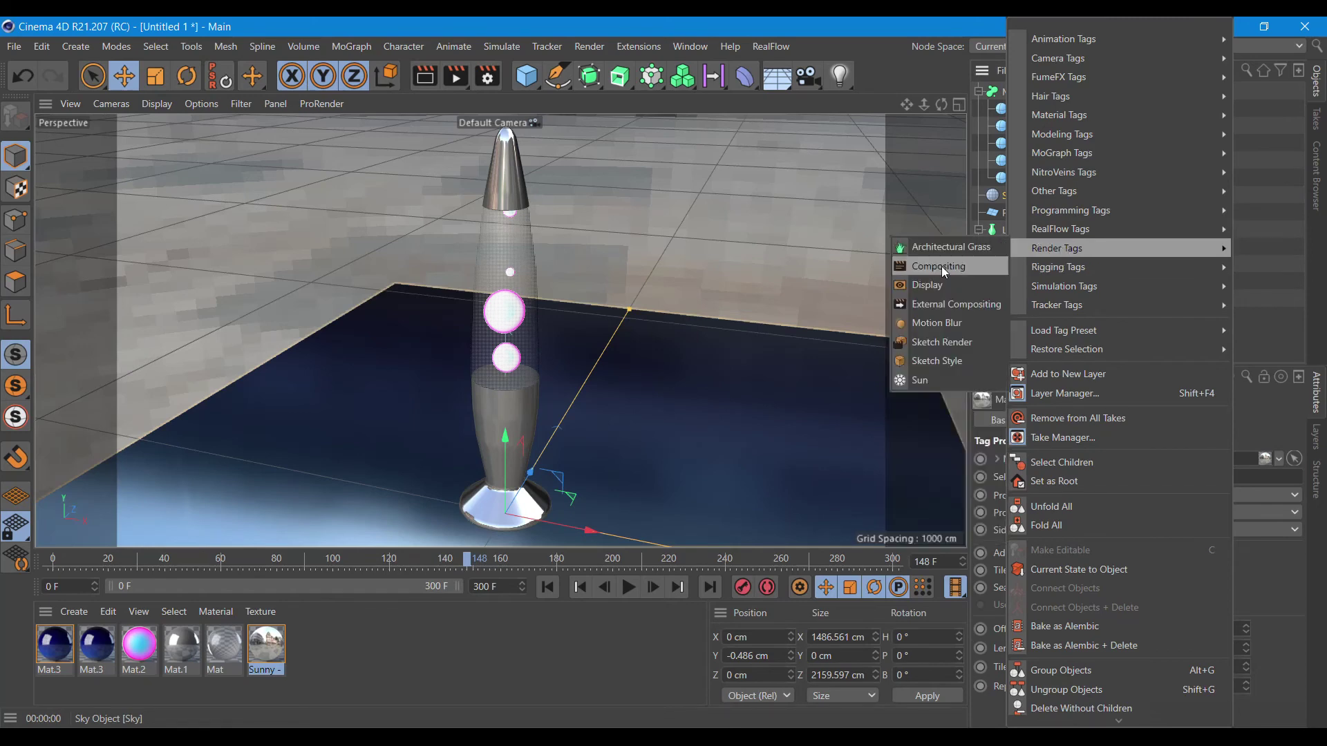
{"action": "left_click", "coordinate": [943, 267]}
{"action": "left_click", "coordinate": [1073, 533]}
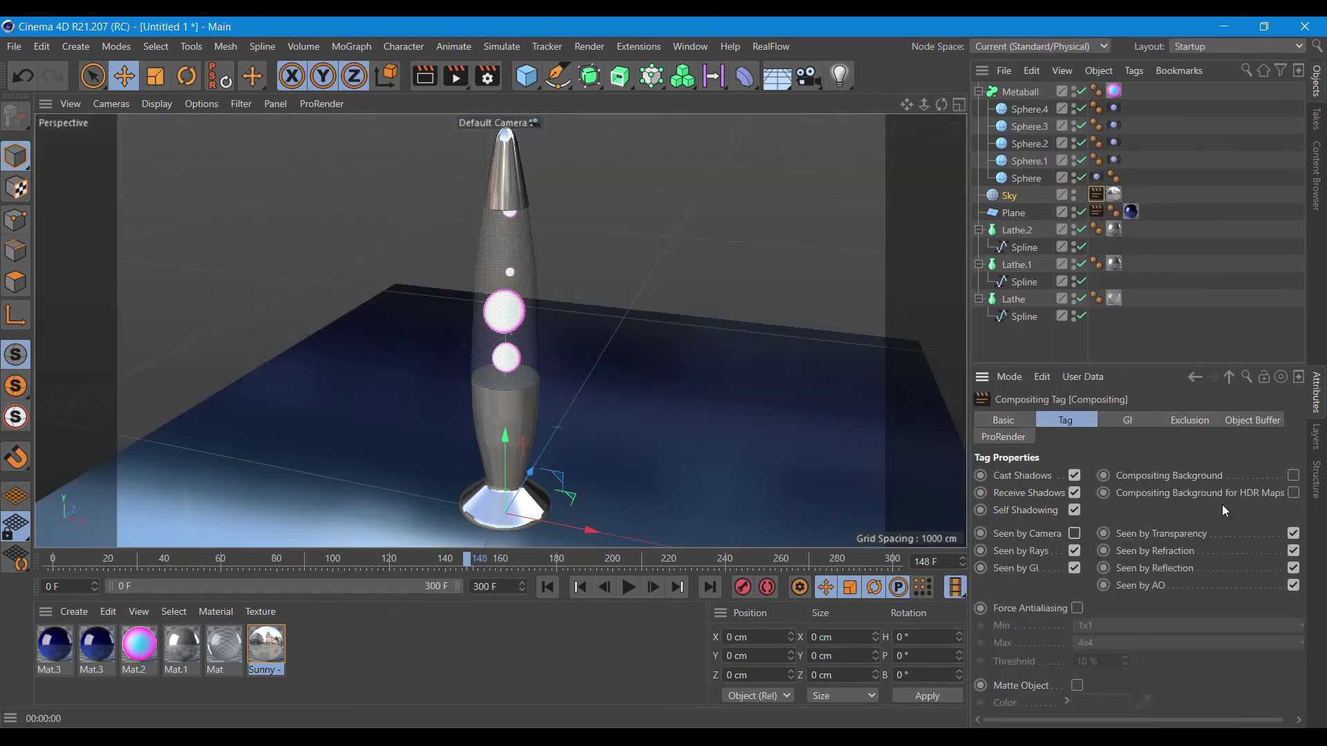
{"action": "left_click", "coordinate": [424, 76]}
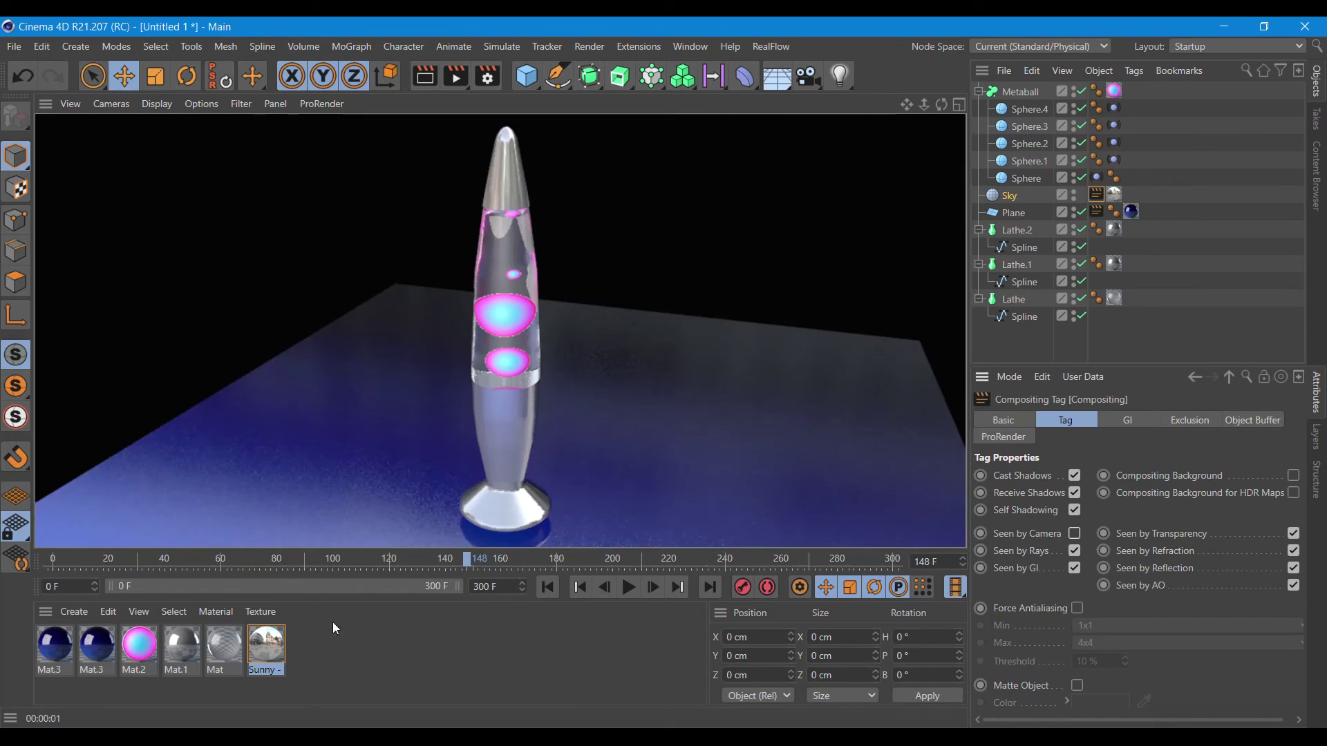
- Replace Mat.3's reflectance layer with a Reflection (Legacy) layer using Conductor Fresnel
{"action": "double_click", "coordinate": [56, 648]}
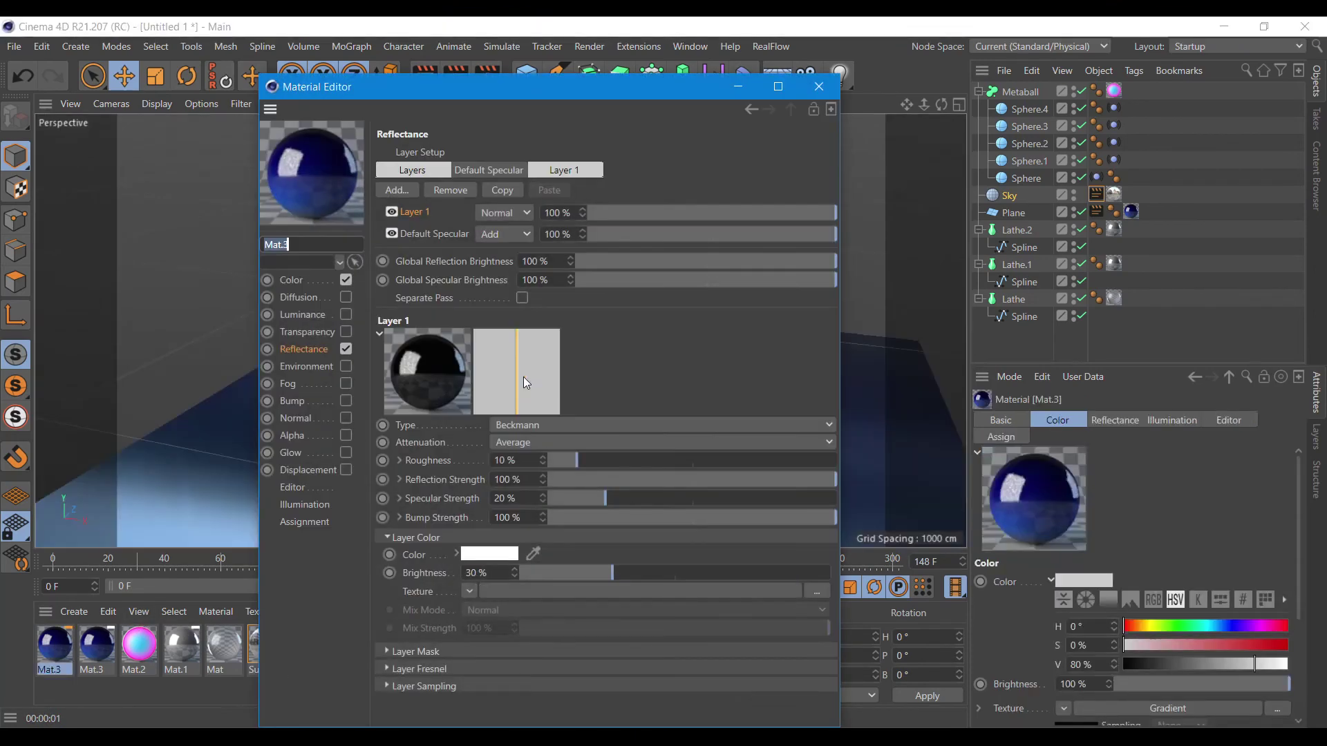
{"action": "left_click", "coordinate": [315, 349]}
{"action": "left_click", "coordinate": [451, 193]}
{"action": "left_click", "coordinate": [406, 188]}
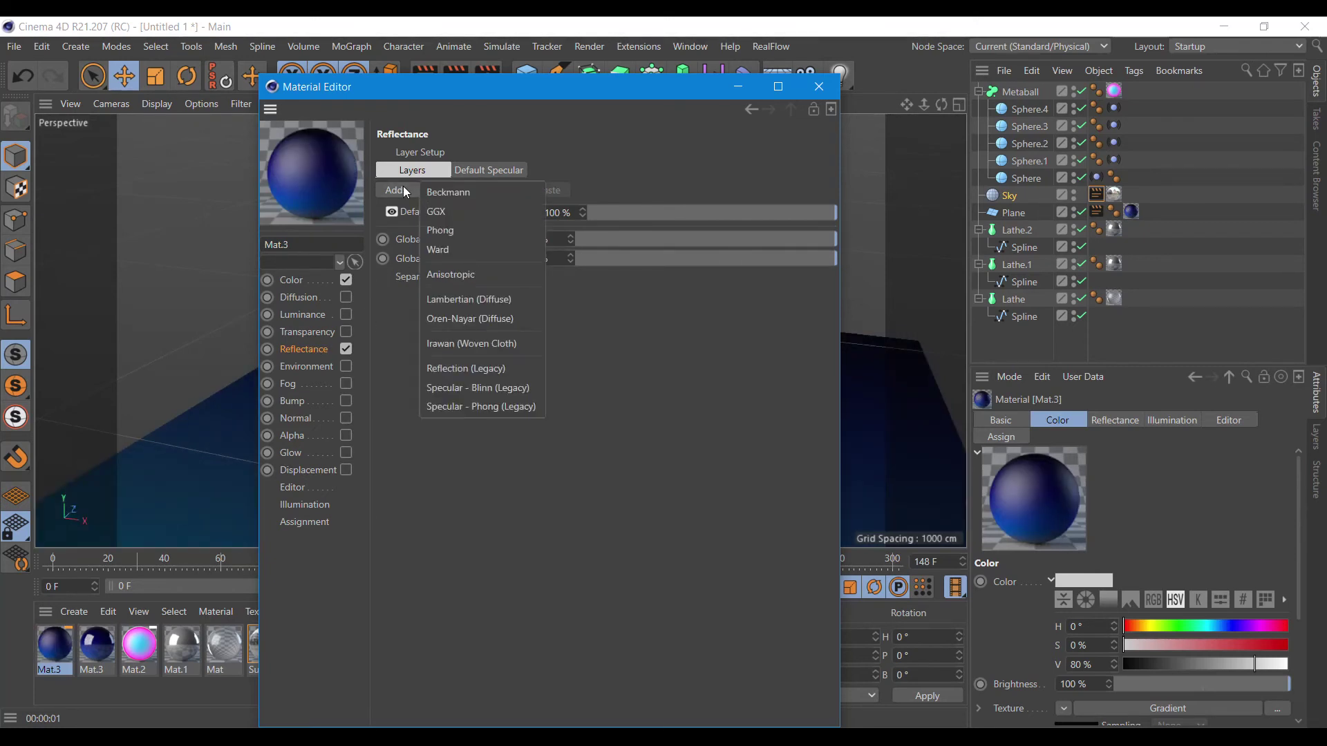
{"action": "left_click", "coordinate": [496, 369]}
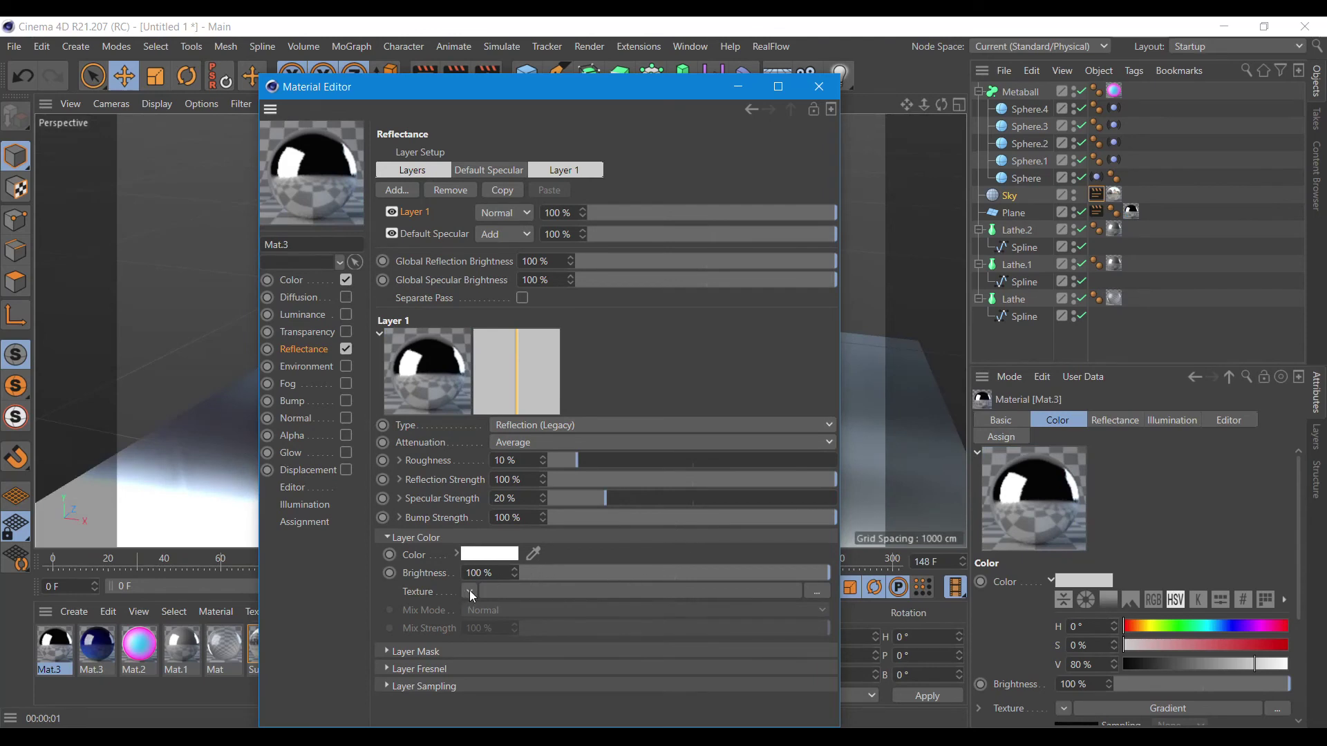
{"action": "left_click", "coordinate": [391, 669]}
{"action": "left_click", "coordinate": [495, 684]}
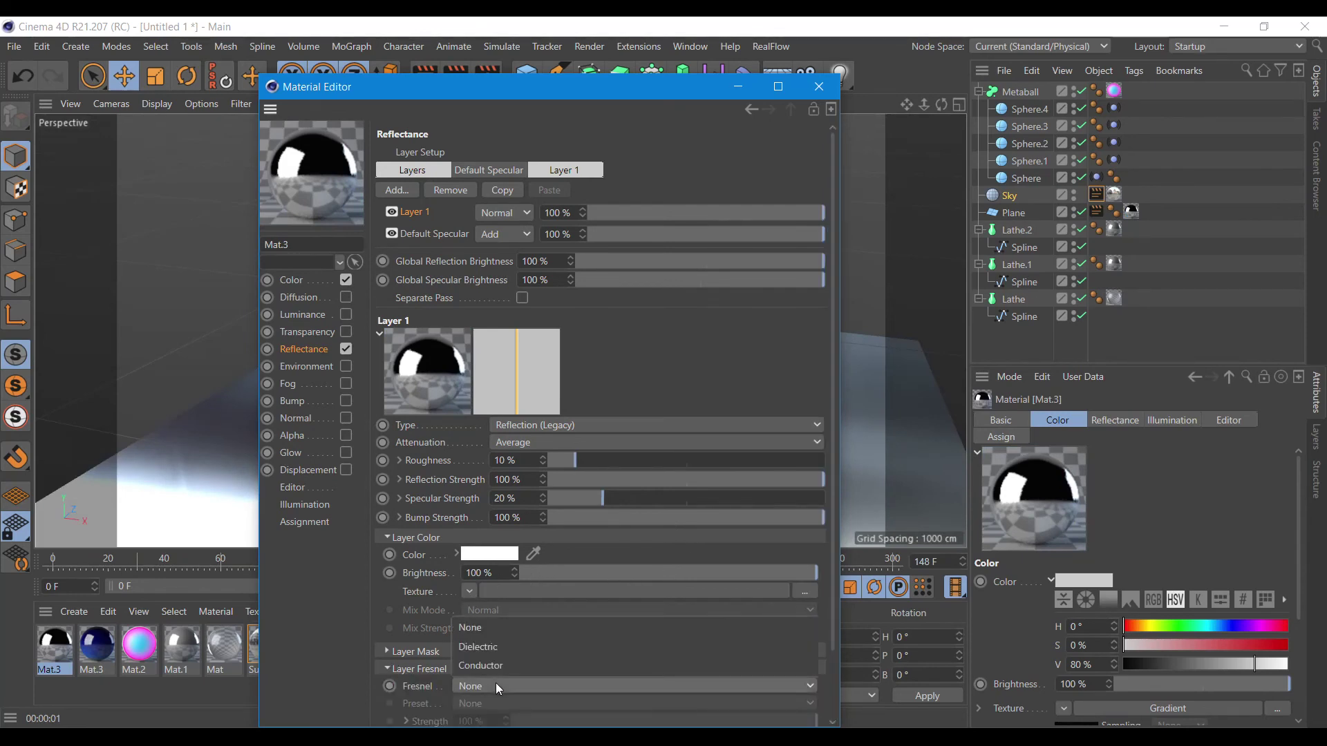
{"action": "left_click", "coordinate": [499, 666]}
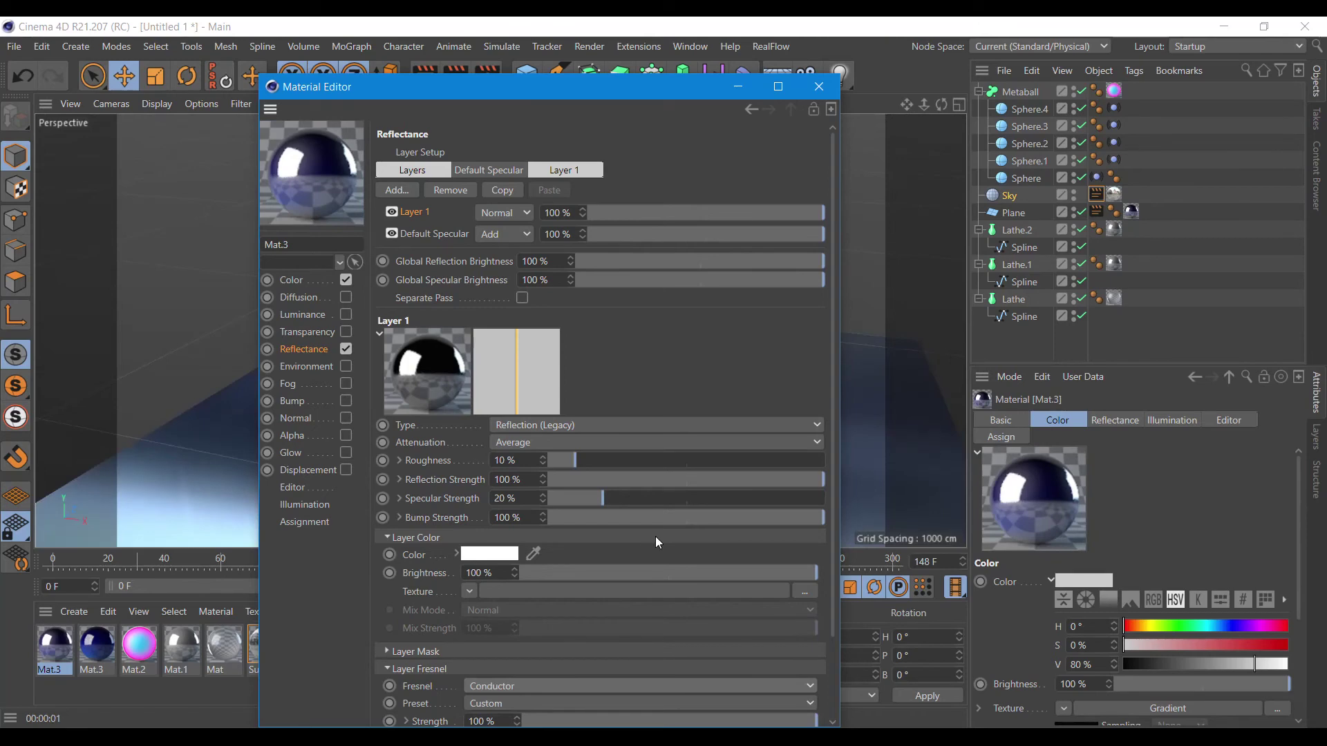
{"action": "left_click", "coordinate": [819, 86]}
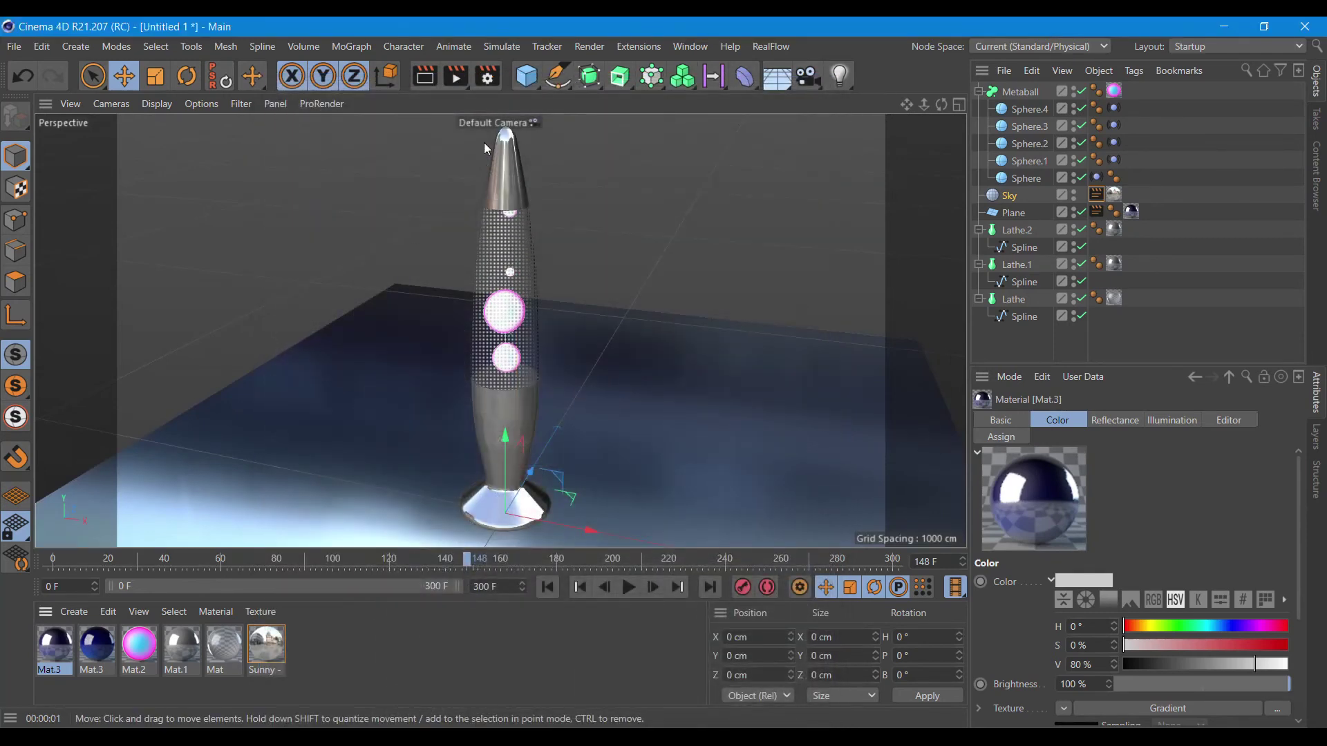
{"action": "left_click", "coordinate": [425, 76]}
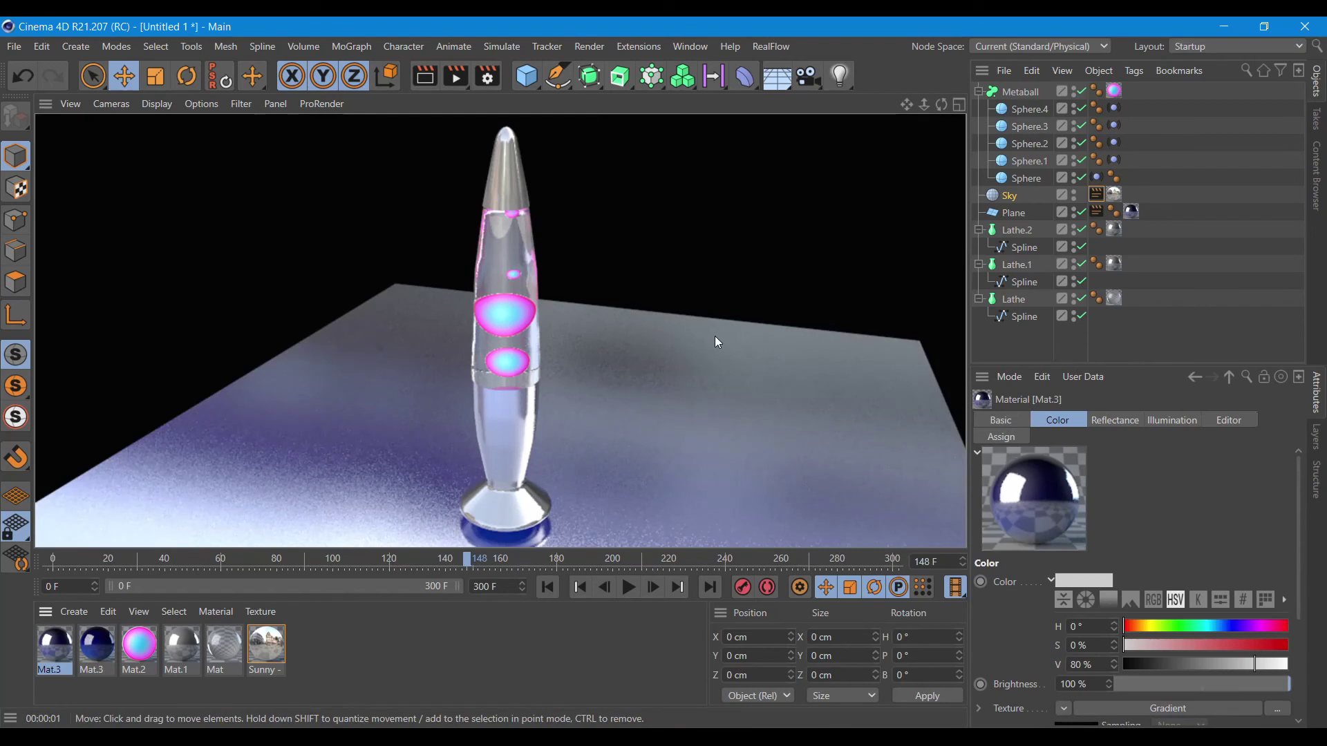
{"action": "left_click", "coordinate": [630, 590]}
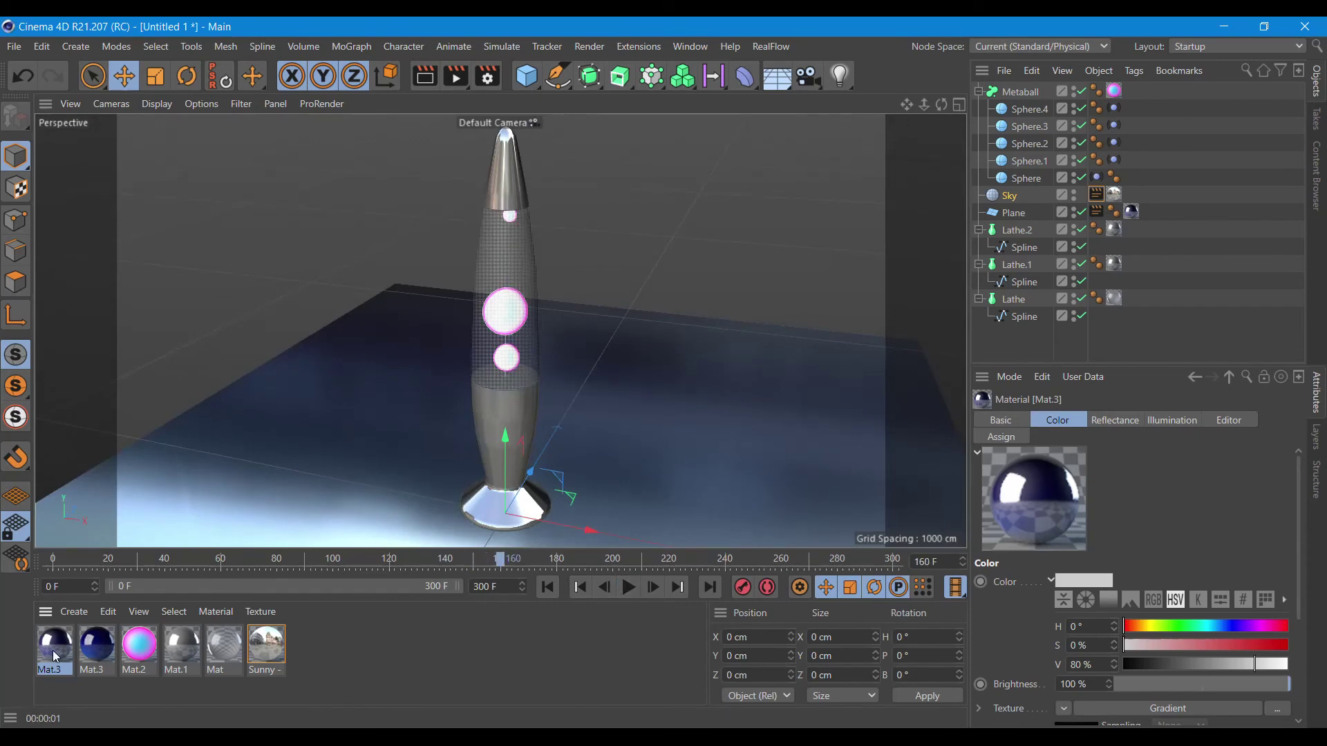
- Tint Mat.3's reflection layer dark navy blue (hue 230°, saturation 86%)
{"action": "double_click", "coordinate": [55, 650]}
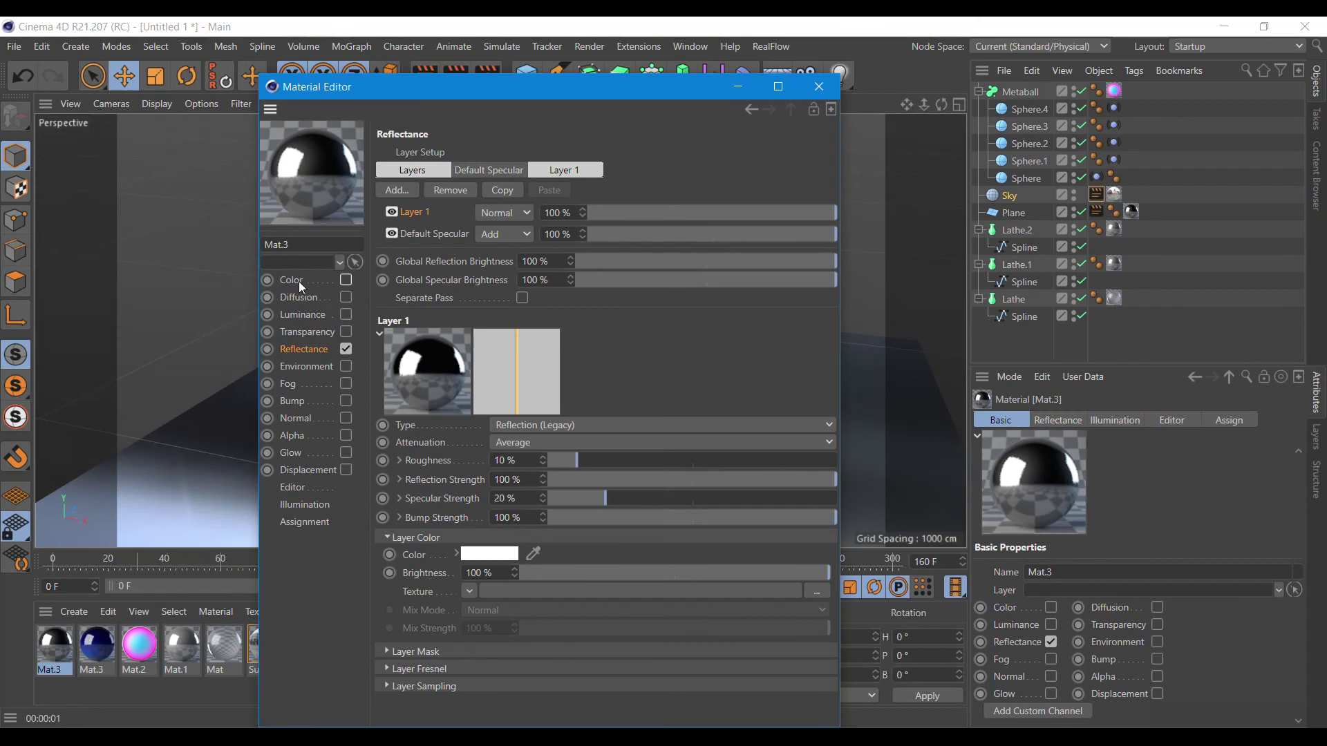
{"action": "left_click", "coordinate": [491, 555]}
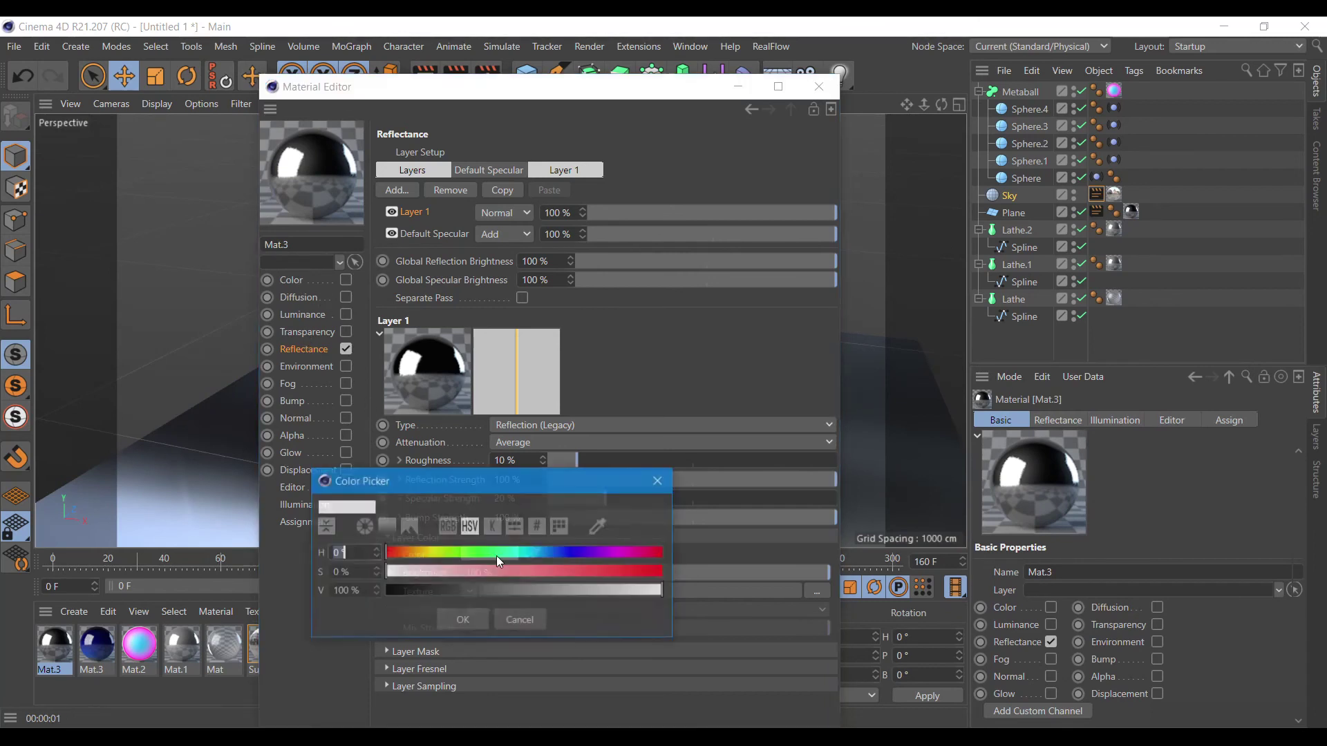
{"action": "left_click", "coordinate": [563, 553]}
{"action": "left_click", "coordinate": [624, 572]}
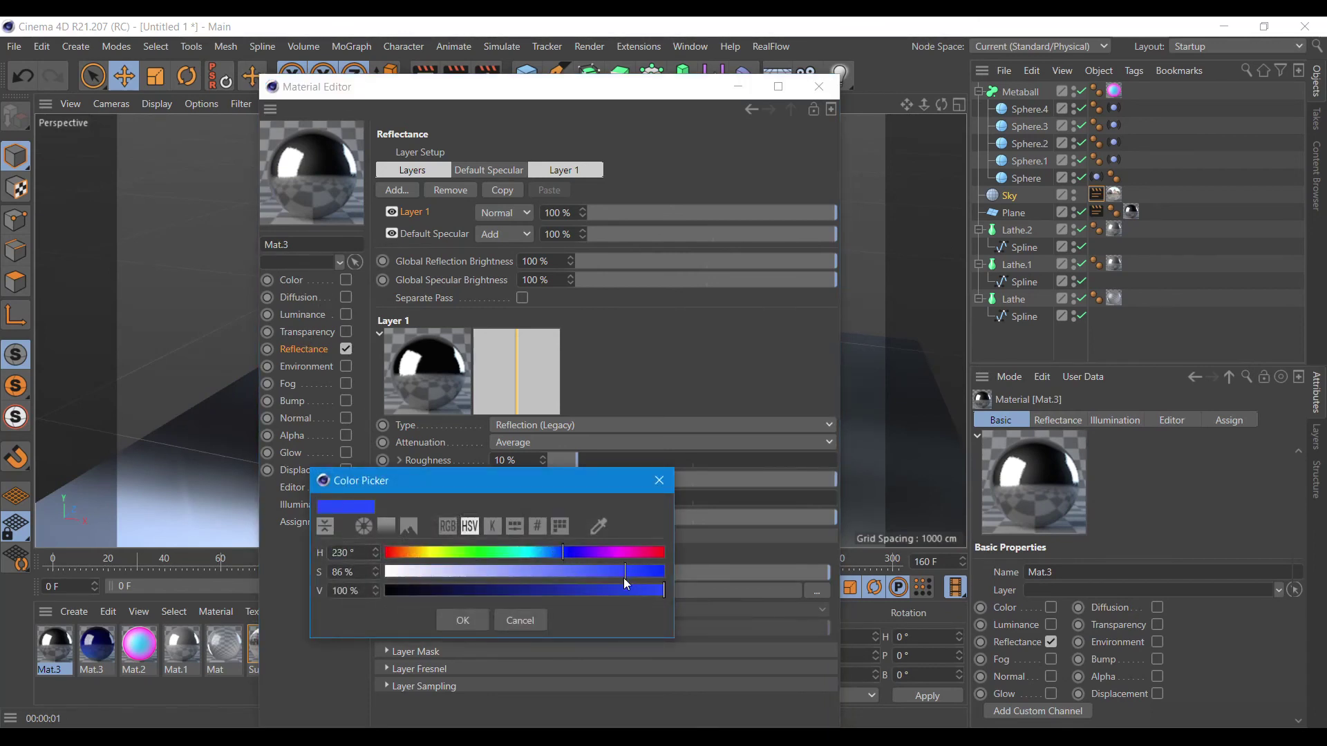
{"action": "left_click_drag", "start_coordinate": [434, 592], "coordinate": [424, 591]}
{"action": "left_click", "coordinate": [463, 620]}
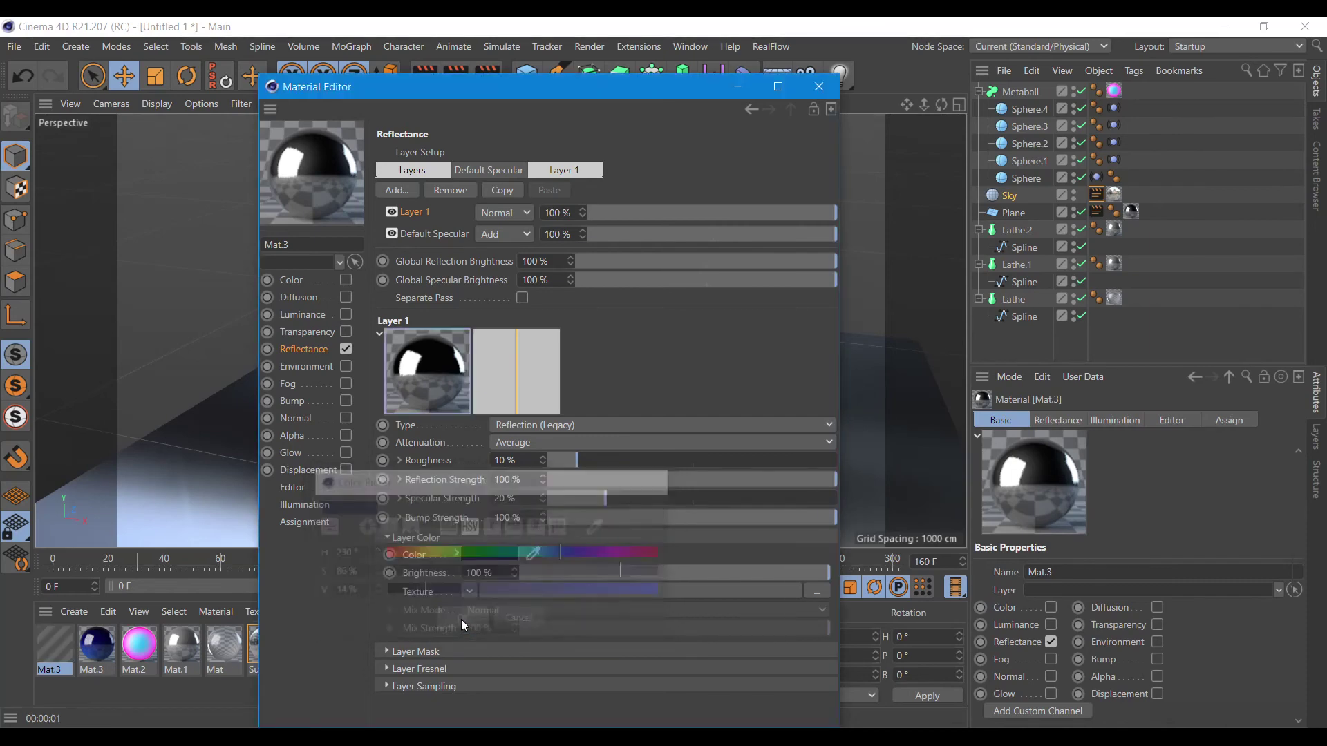
{"action": "left_click", "coordinate": [819, 87]}
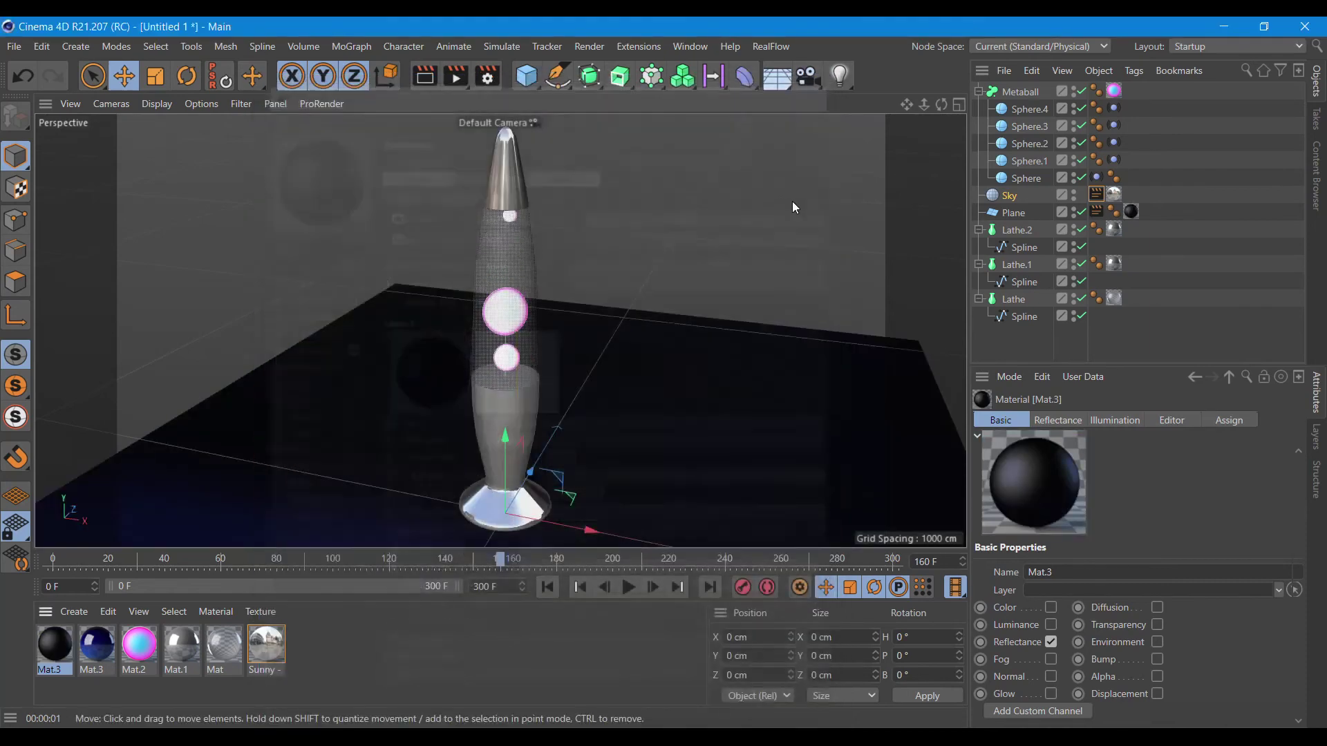
- Render the viewport with Ctrl+R and preview the lava animation
{"action": "key", "text": "ctrl+r"}
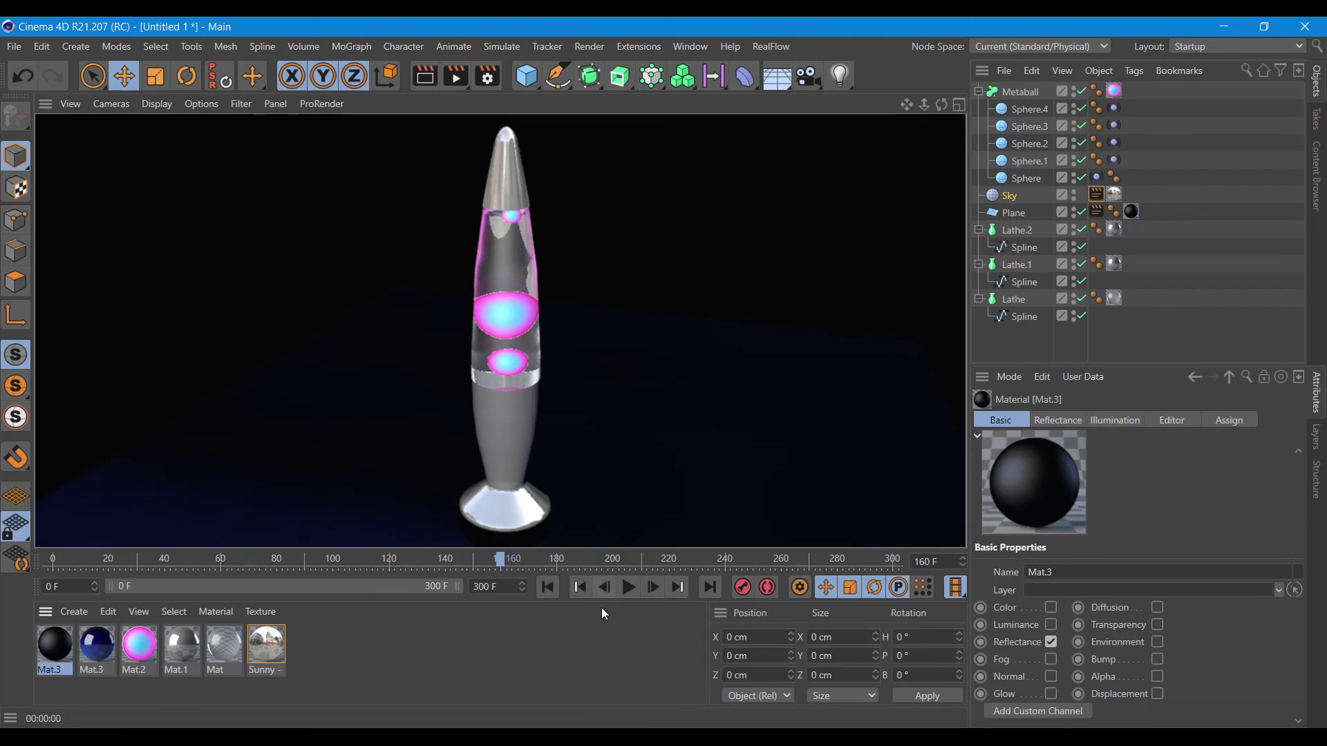
{"action": "left_click", "coordinate": [625, 589]}
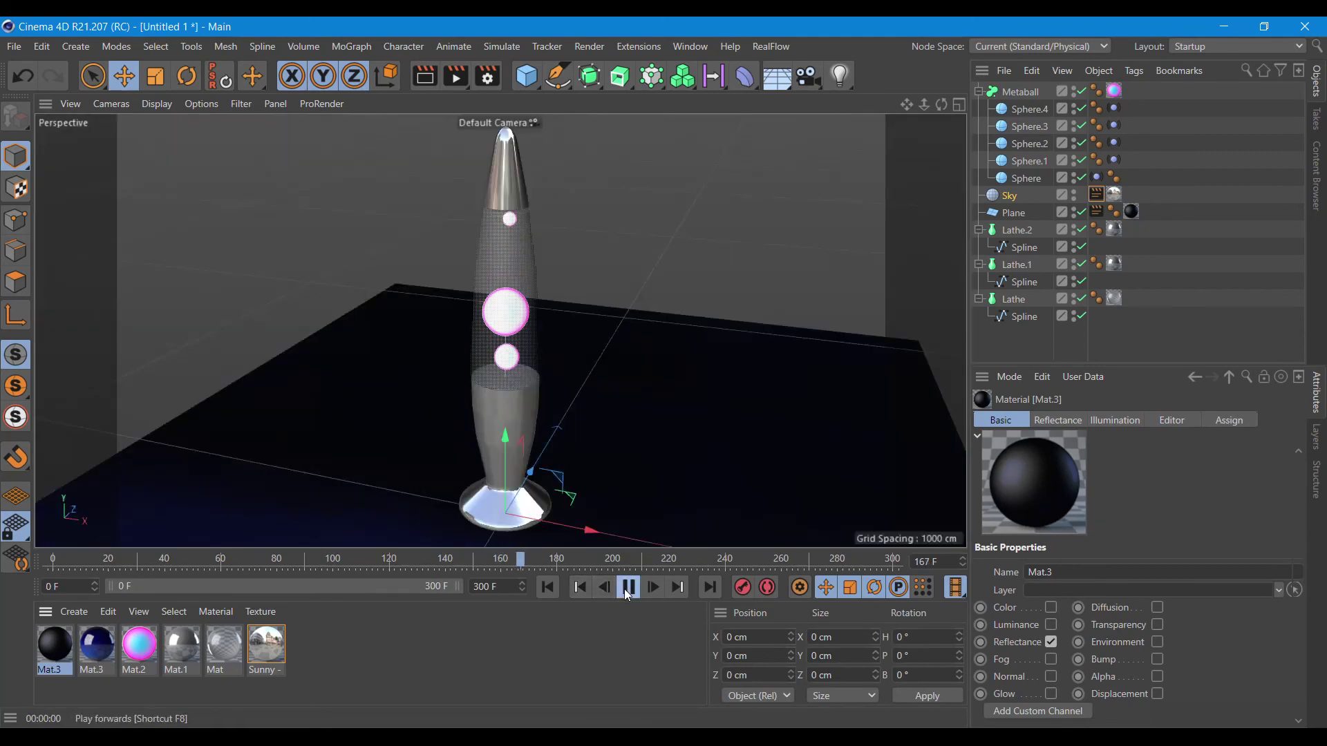
{"action": "left_click", "coordinate": [627, 589]}
{"action": "double_click", "coordinate": [139, 646]}
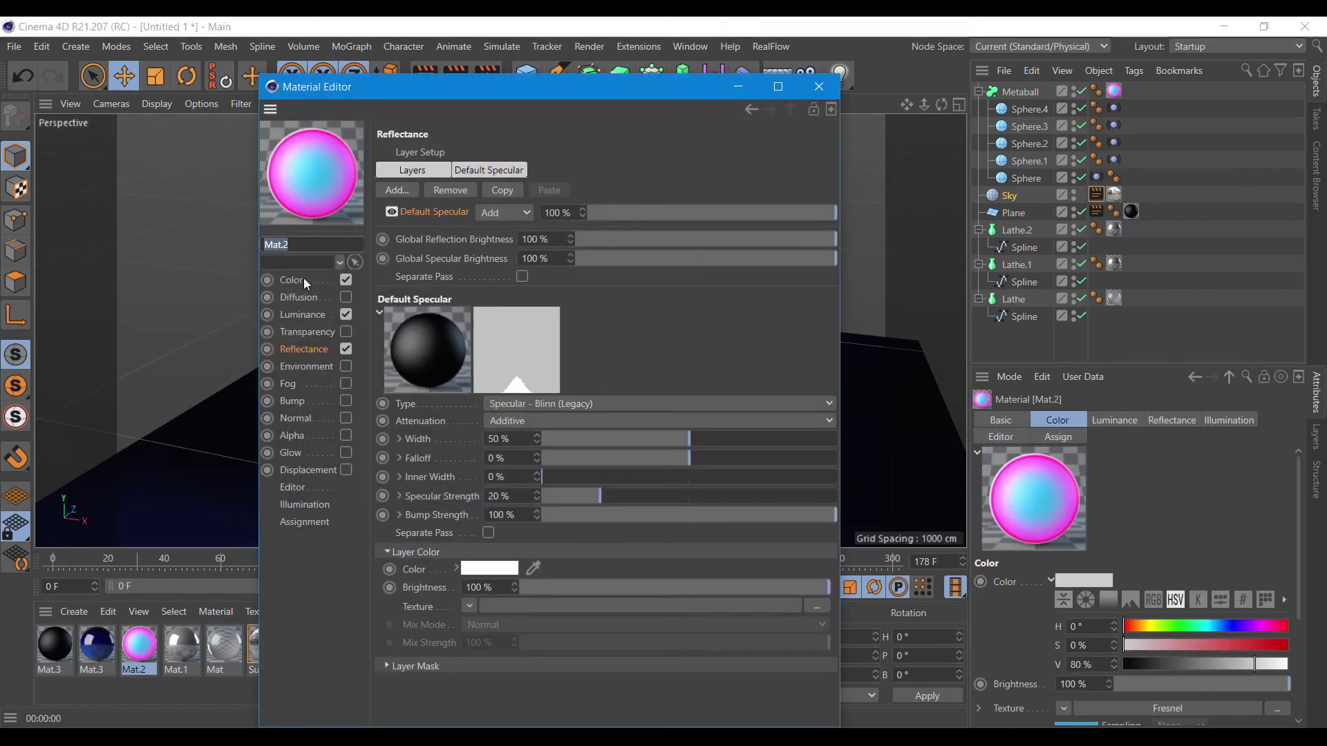
- In Mat.2's Color gradient shader, recolour the rightmost knot to a bright saturated blue
{"action": "left_click", "coordinate": [304, 277]}
{"action": "left_click", "coordinate": [483, 322]}
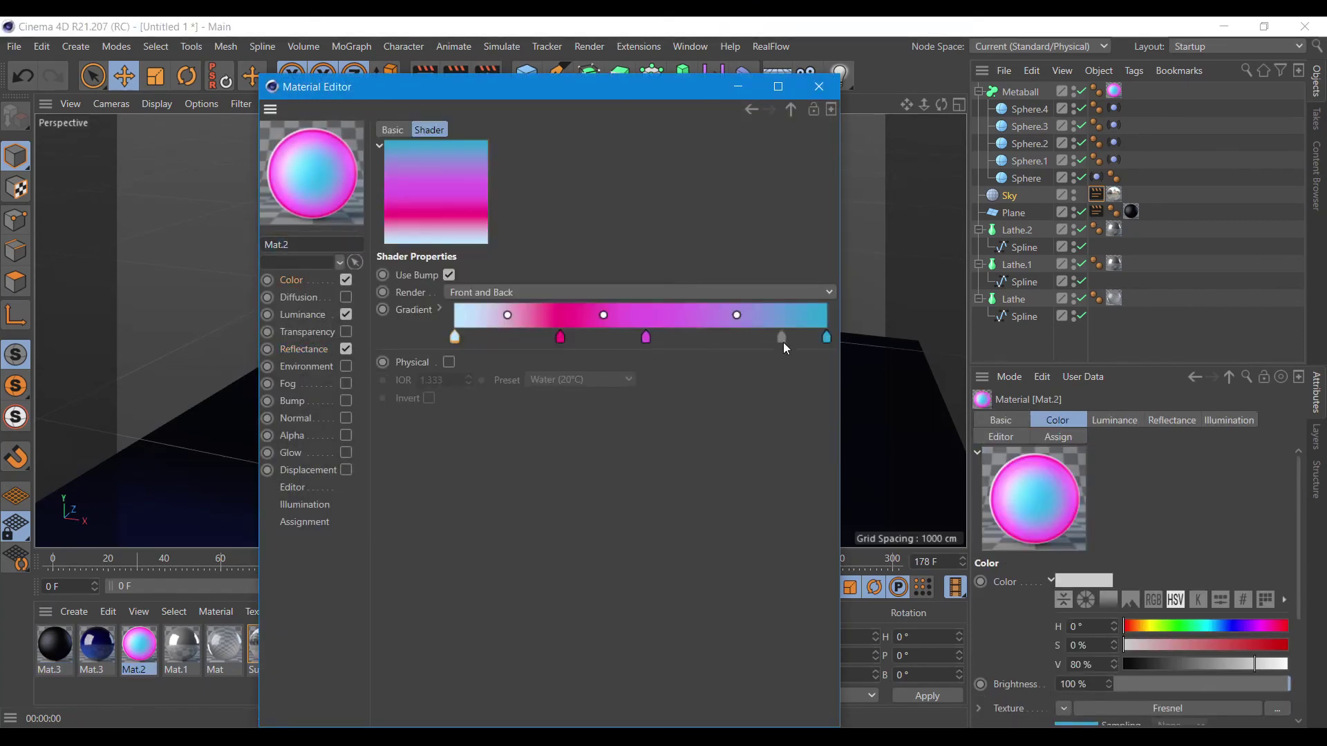
{"action": "double_click", "coordinate": [827, 339]}
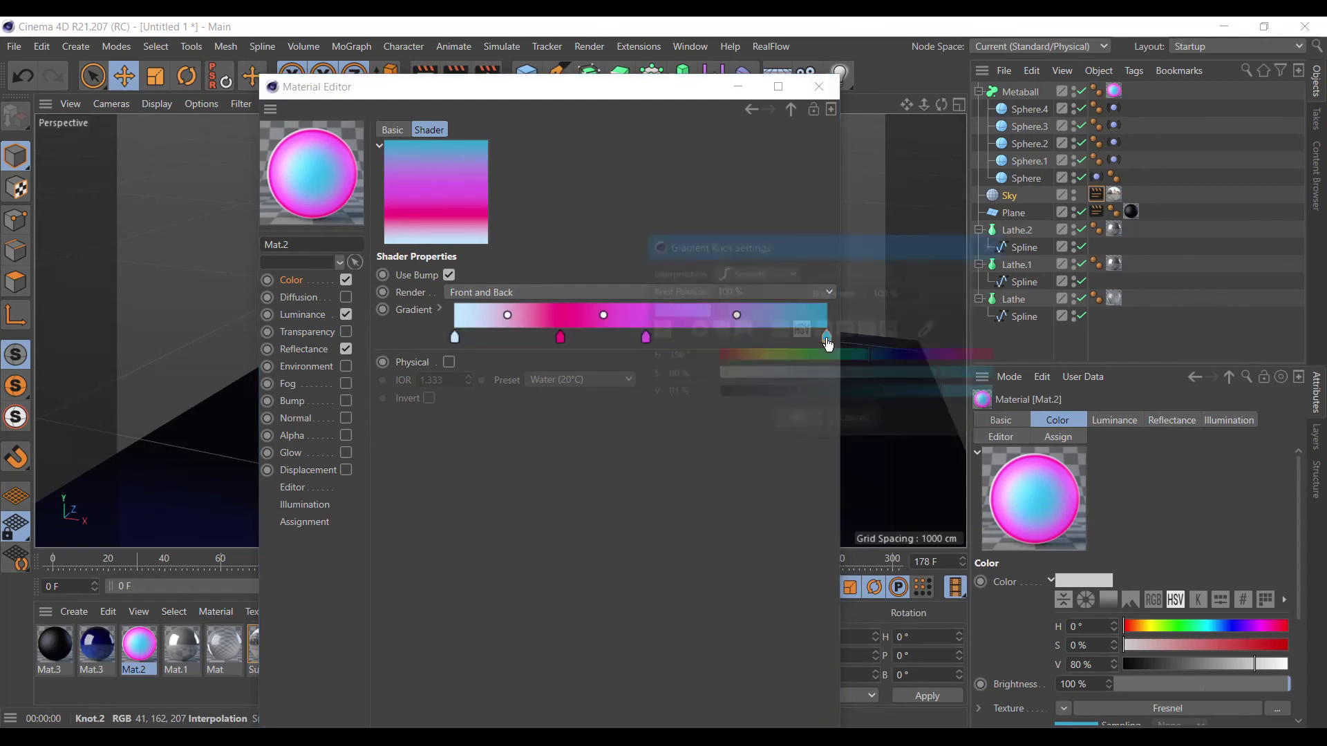
{"action": "left_click", "coordinate": [881, 354]}
{"action": "left_click_drag", "start_coordinate": [946, 394], "coordinate": [1001, 395]}
{"action": "left_click", "coordinate": [989, 376]}
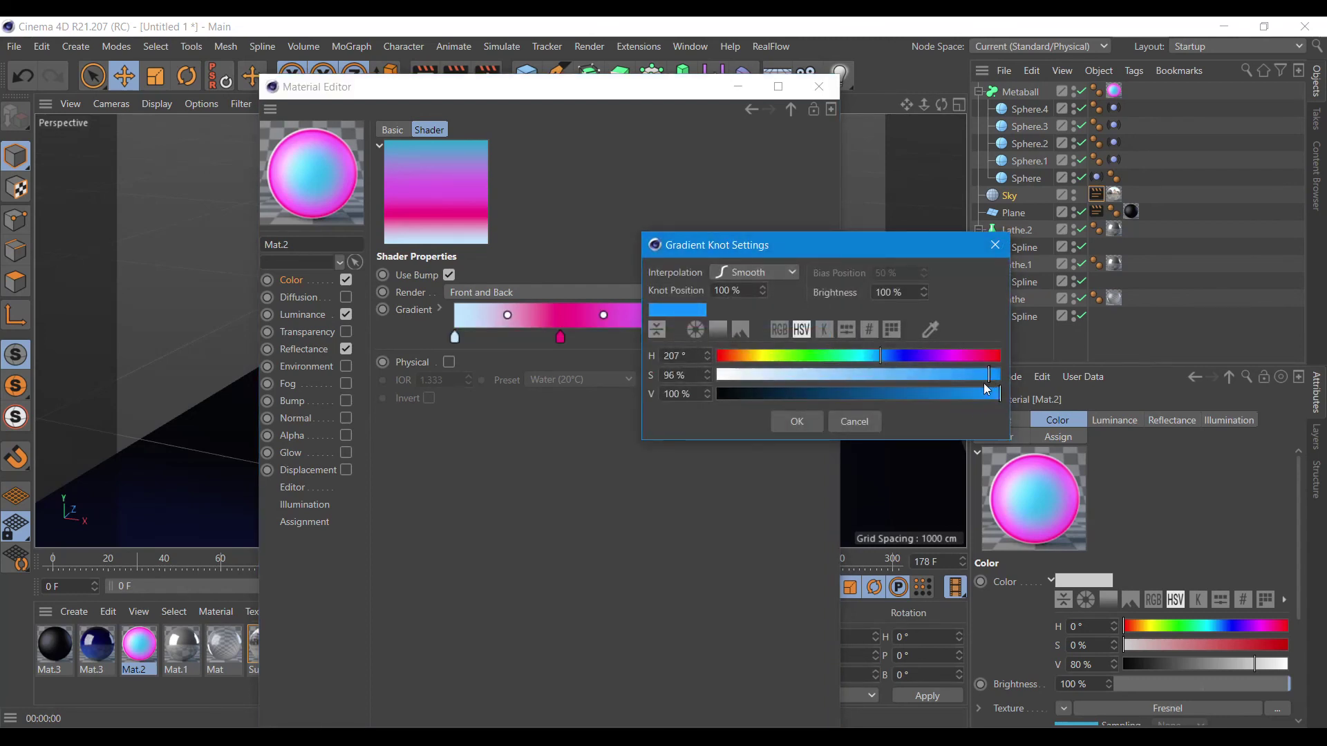
{"action": "left_click", "coordinate": [802, 422]}
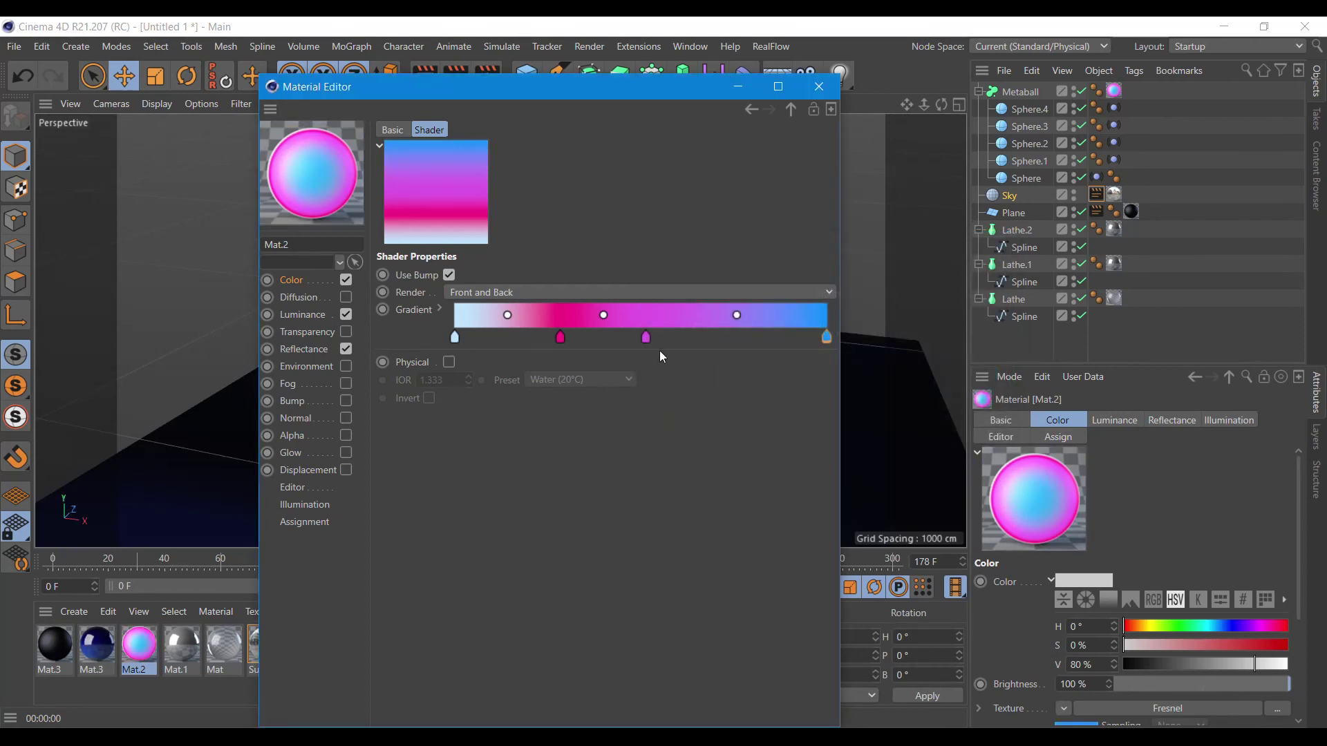
- Shift the purple and pink gradient knots right and make the leftmost knot purple
{"action": "left_click_drag", "start_coordinate": [646, 337], "coordinate": [722, 337]}
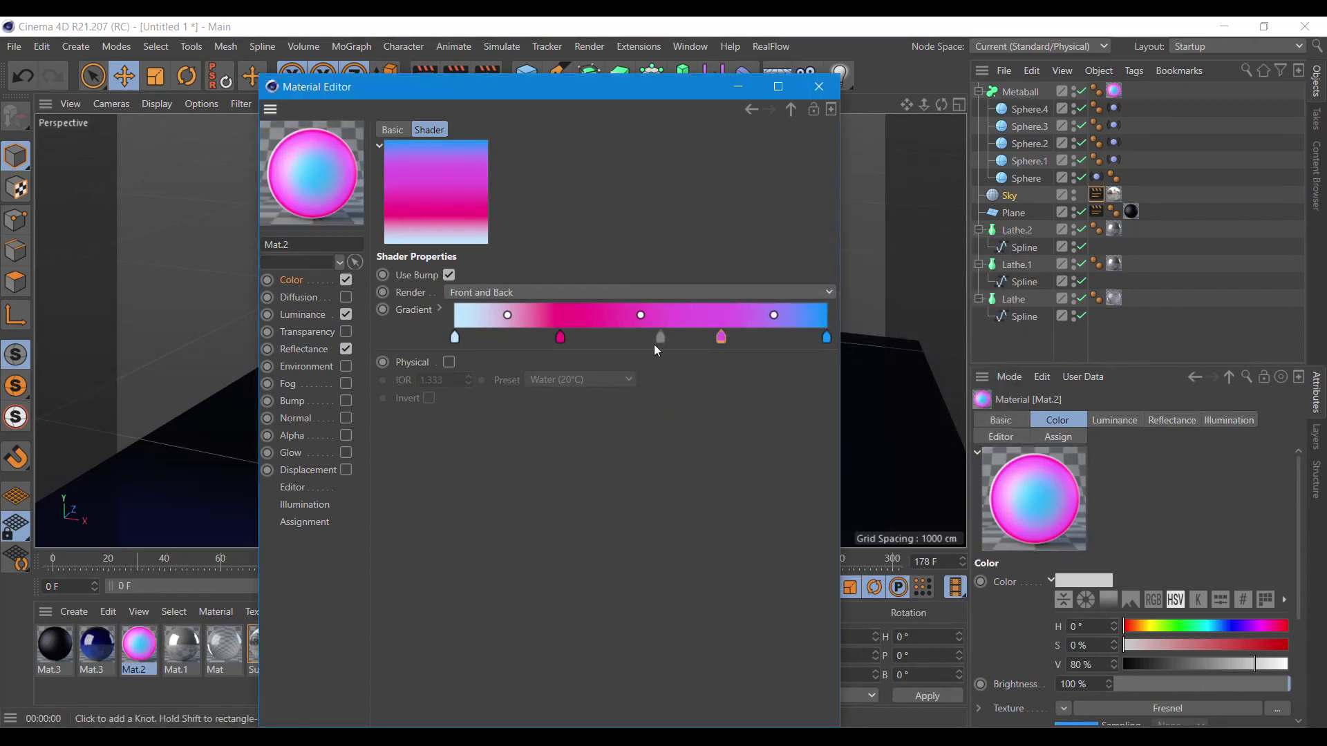
{"action": "left_click_drag", "start_coordinate": [560, 337], "coordinate": [616, 338]}
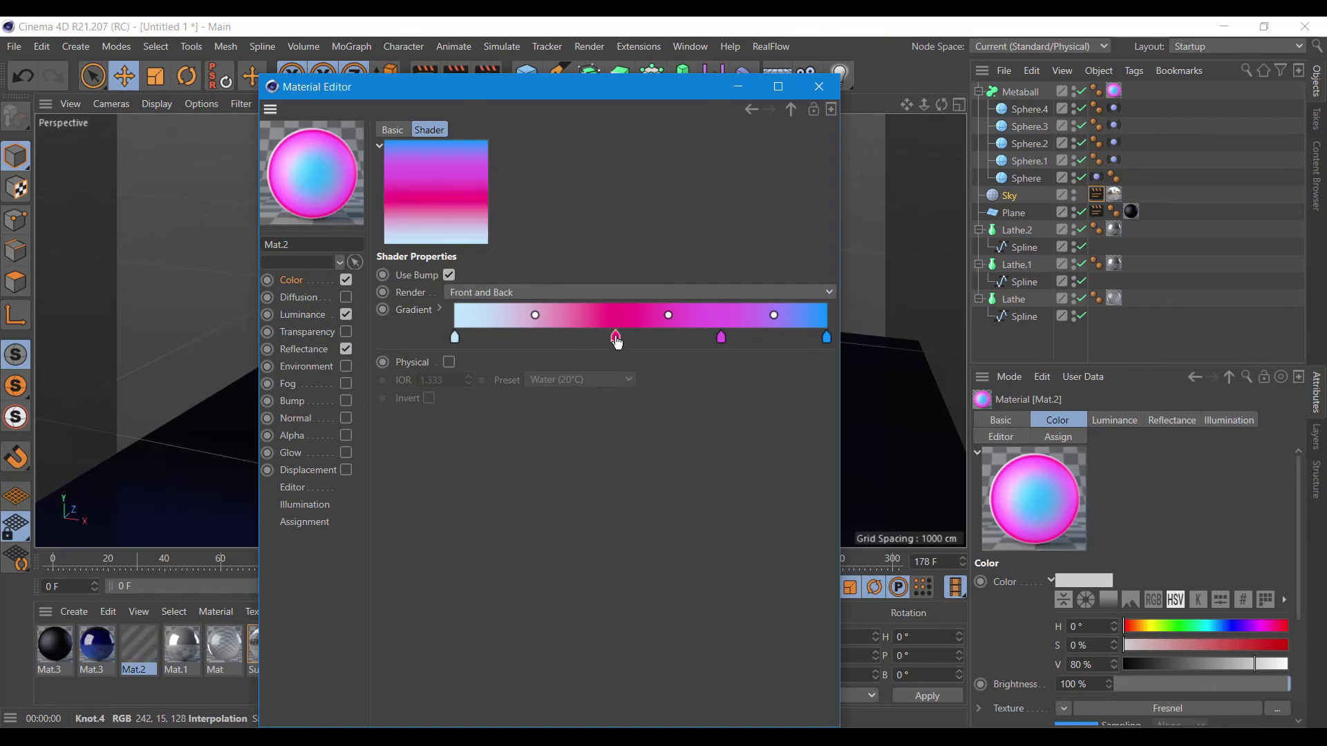
{"action": "double_click", "coordinate": [454, 337]}
{"action": "left_click_drag", "start_coordinate": [506, 359], "coordinate": [532, 359]}
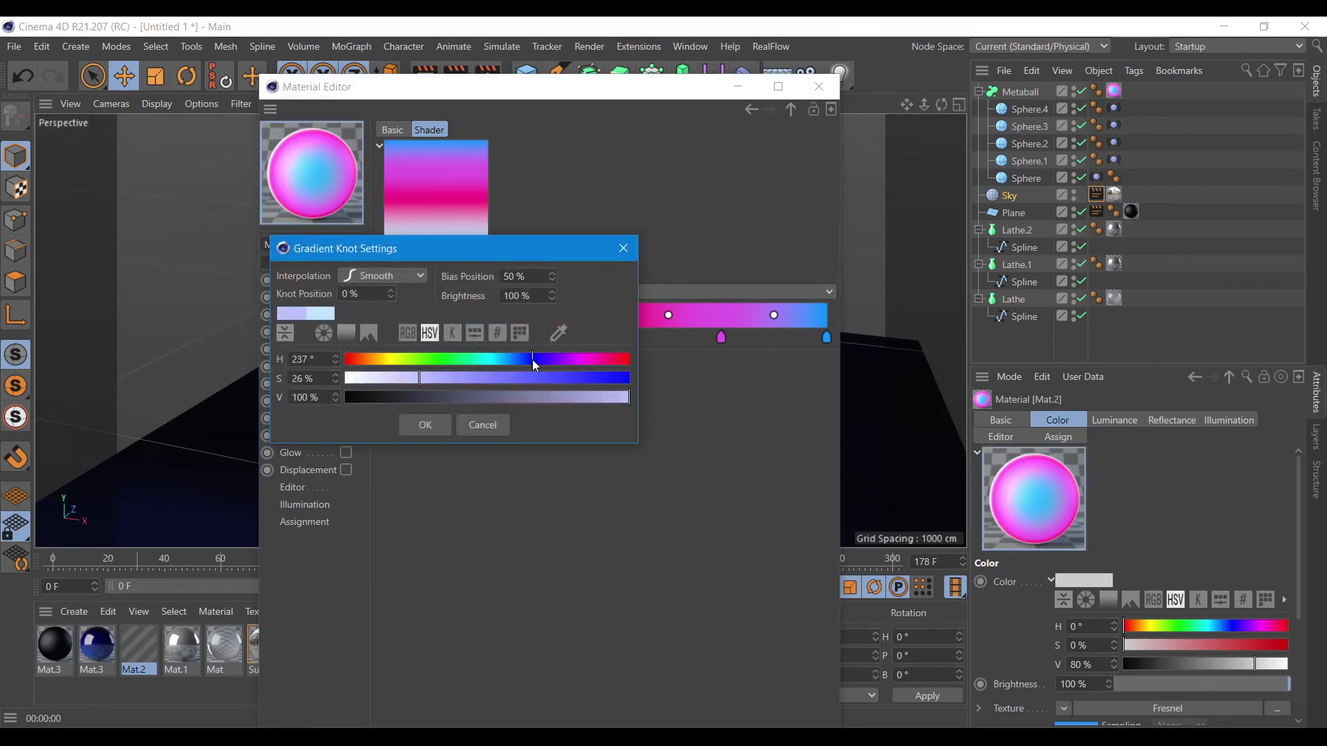
{"action": "left_click", "coordinate": [538, 378]}
{"action": "left_click", "coordinate": [561, 358]}
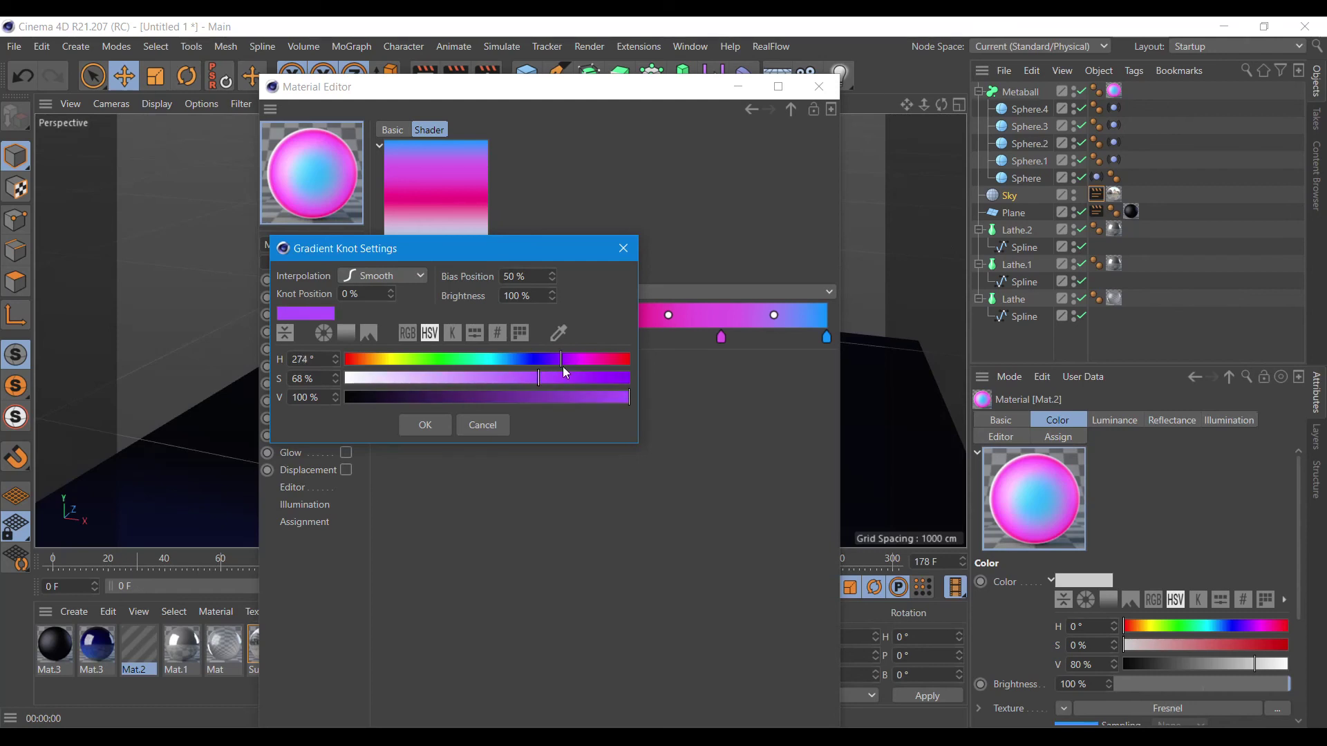
{"action": "left_click", "coordinate": [523, 398]}
{"action": "left_click", "coordinate": [435, 426]}
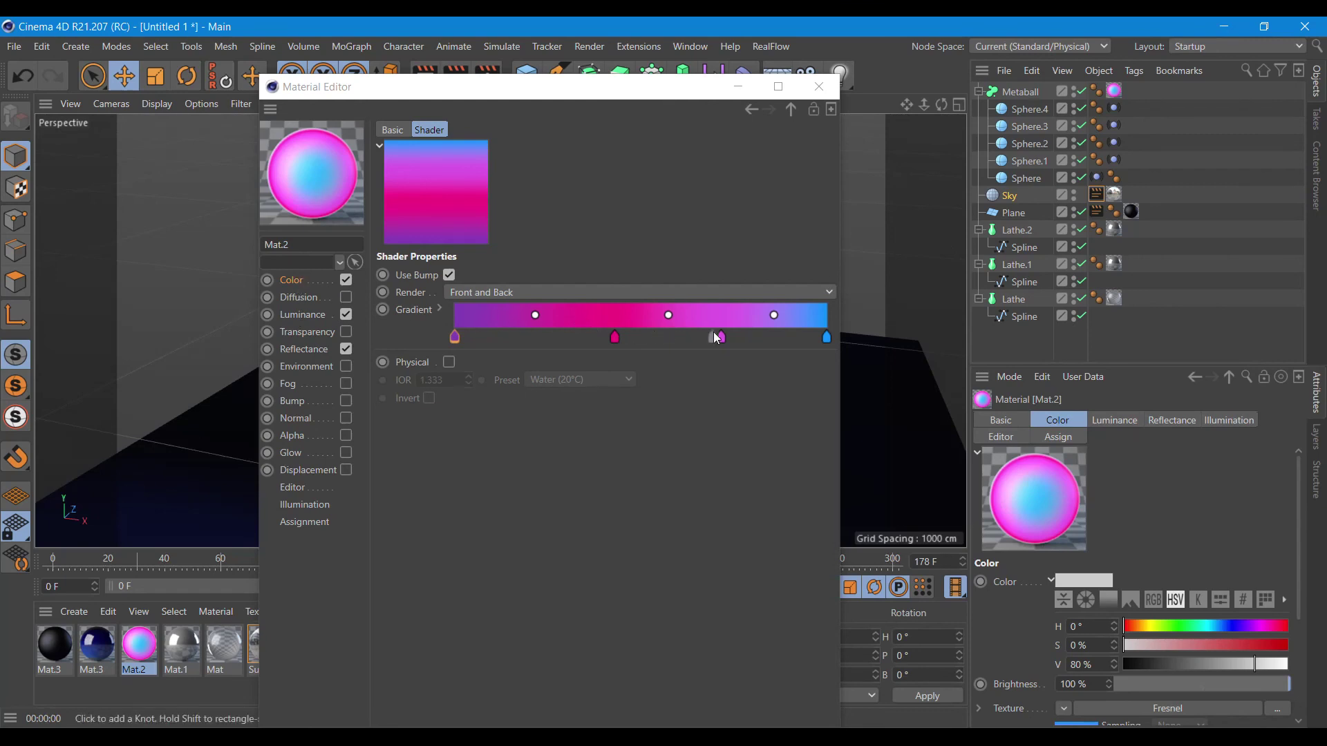
- Move the pink knot toward the middle of the gradient and recolour it cyan
{"action": "left_click_drag", "start_coordinate": [721, 337], "coordinate": [565, 339]}
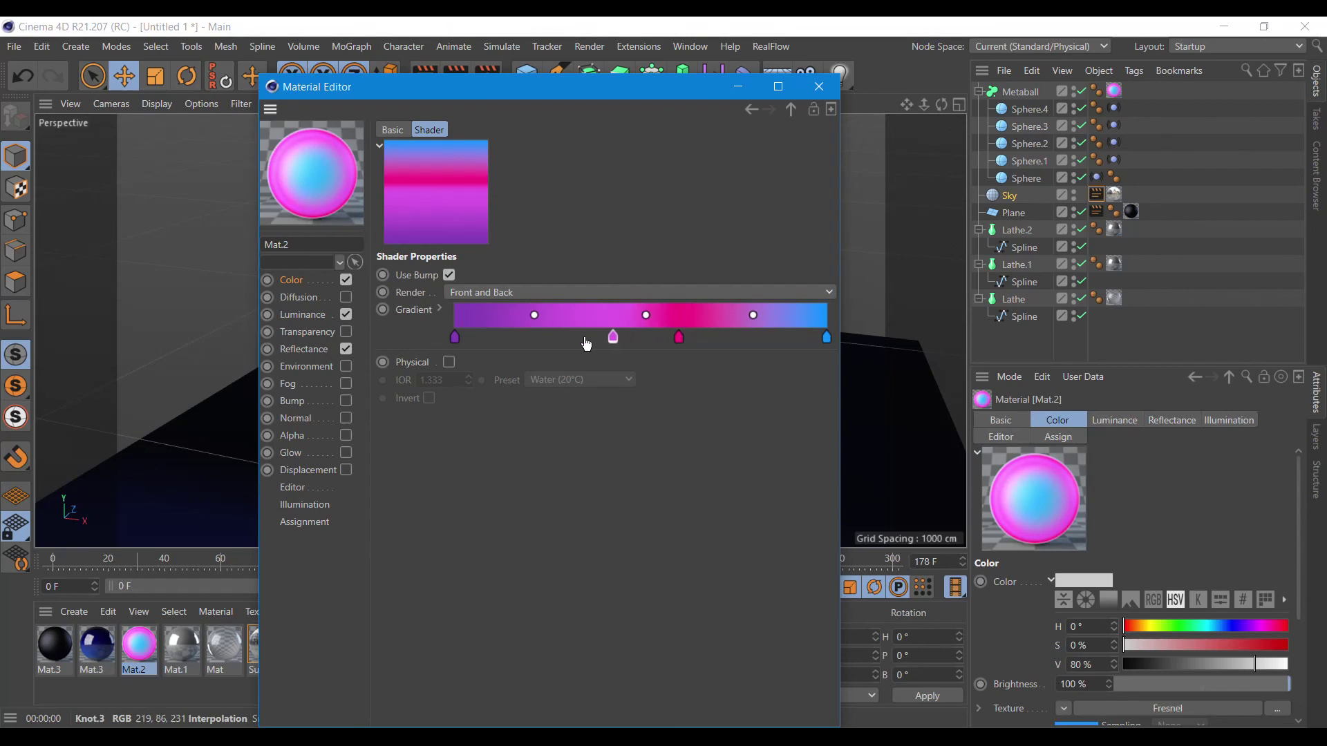
{"action": "left_click_drag", "start_coordinate": [678, 342], "coordinate": [609, 338]}
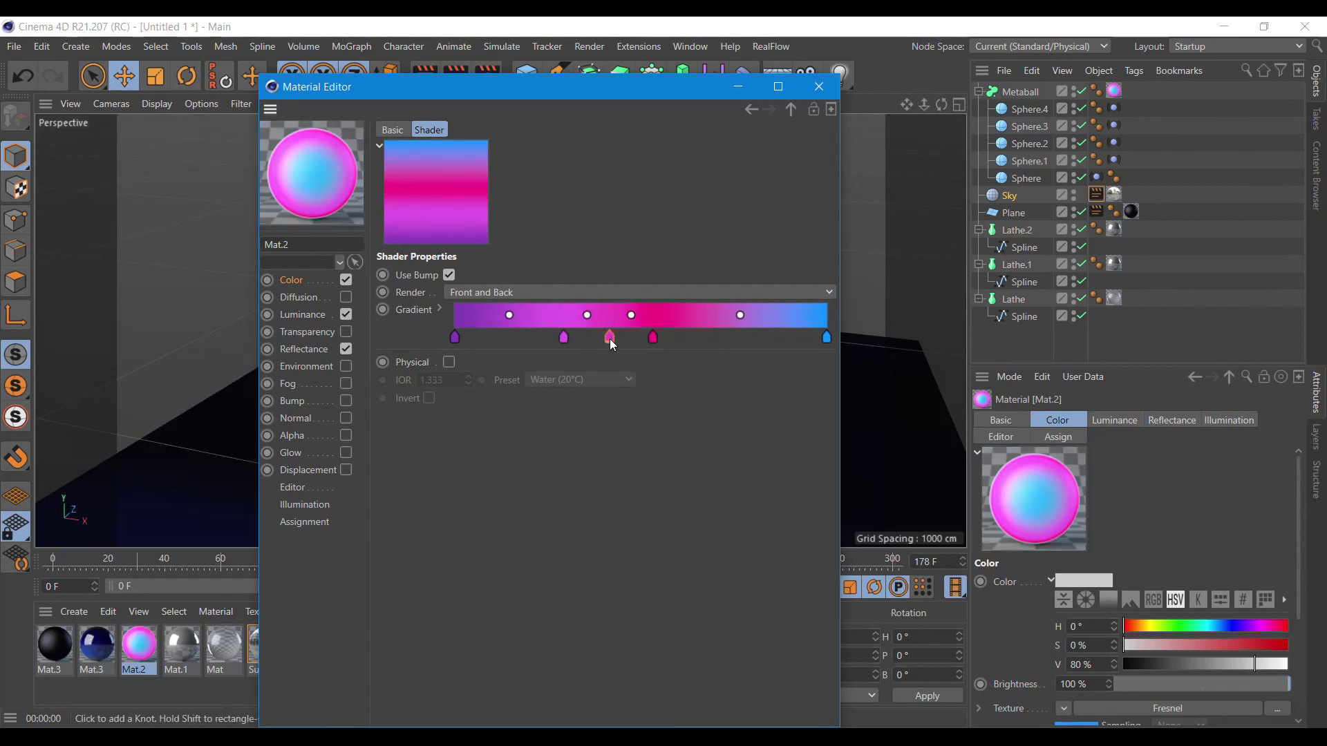
{"action": "double_click", "coordinate": [609, 339]}
{"action": "left_click", "coordinate": [651, 355]}
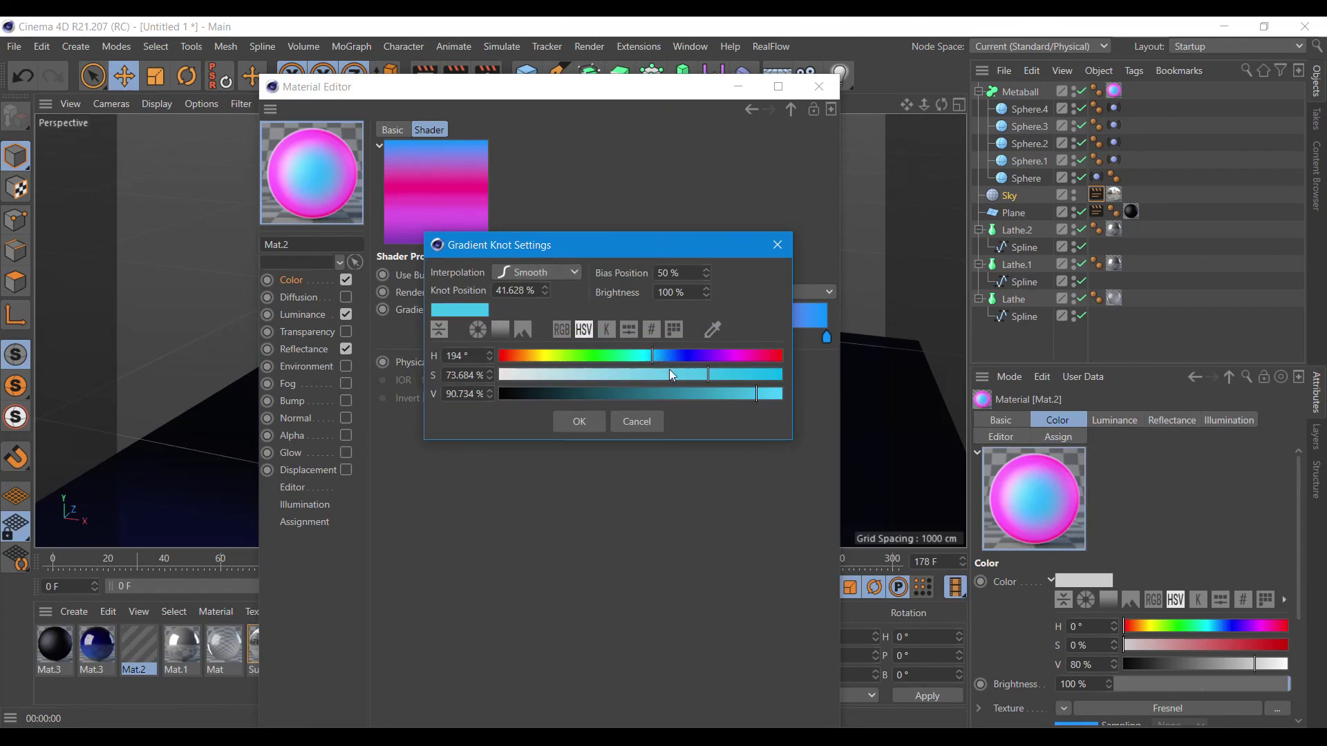
{"action": "left_click", "coordinate": [577, 422]}
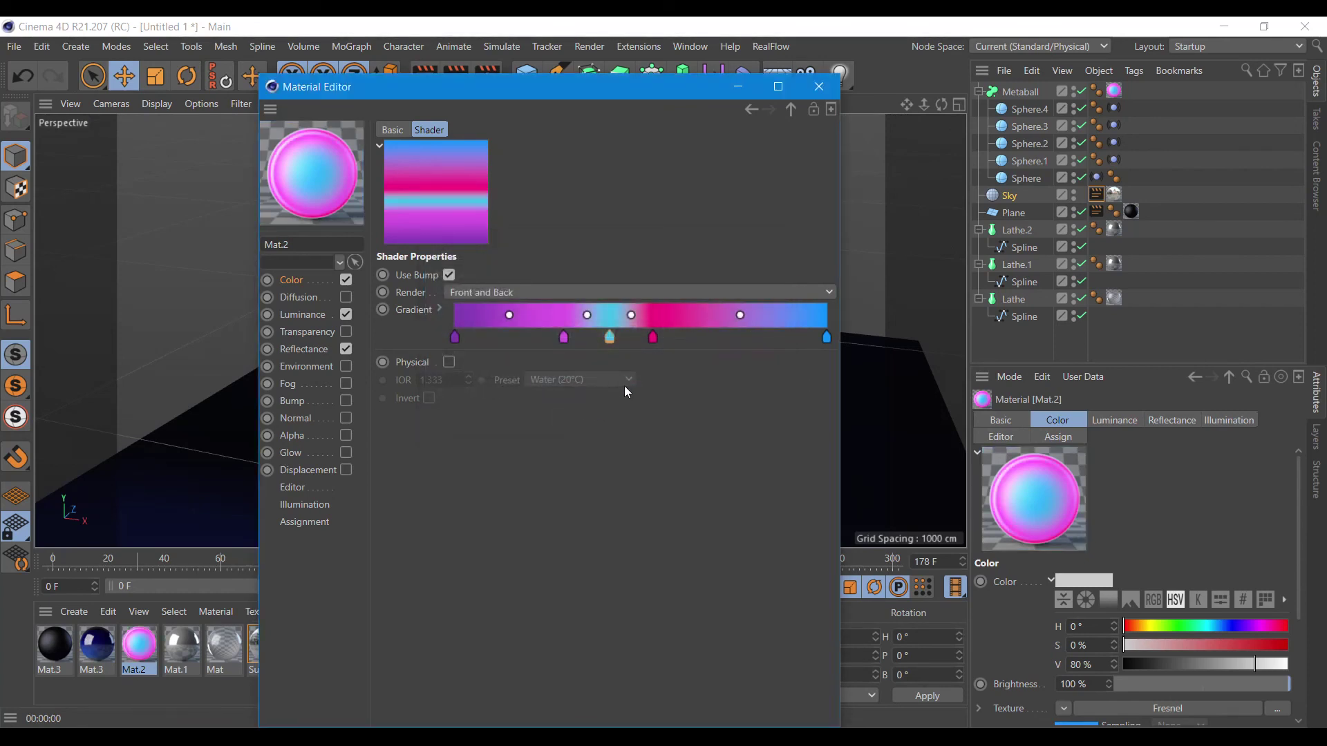
- Add another cyan knot at 53.256% (H 193°), then close the editor and render the viewport
{"action": "left_click_drag", "start_coordinate": [653, 338], "coordinate": [731, 349], "text": "ctrl"}
{"action": "mouse_move", "coordinate": [569, 347]}
{"action": "left_mouse_down"}
{"action": "mouse_move", "coordinate": [494, 346]}
{"action": "mouse_move", "coordinate": [572, 345]}
{"action": "left_mouse_up"}
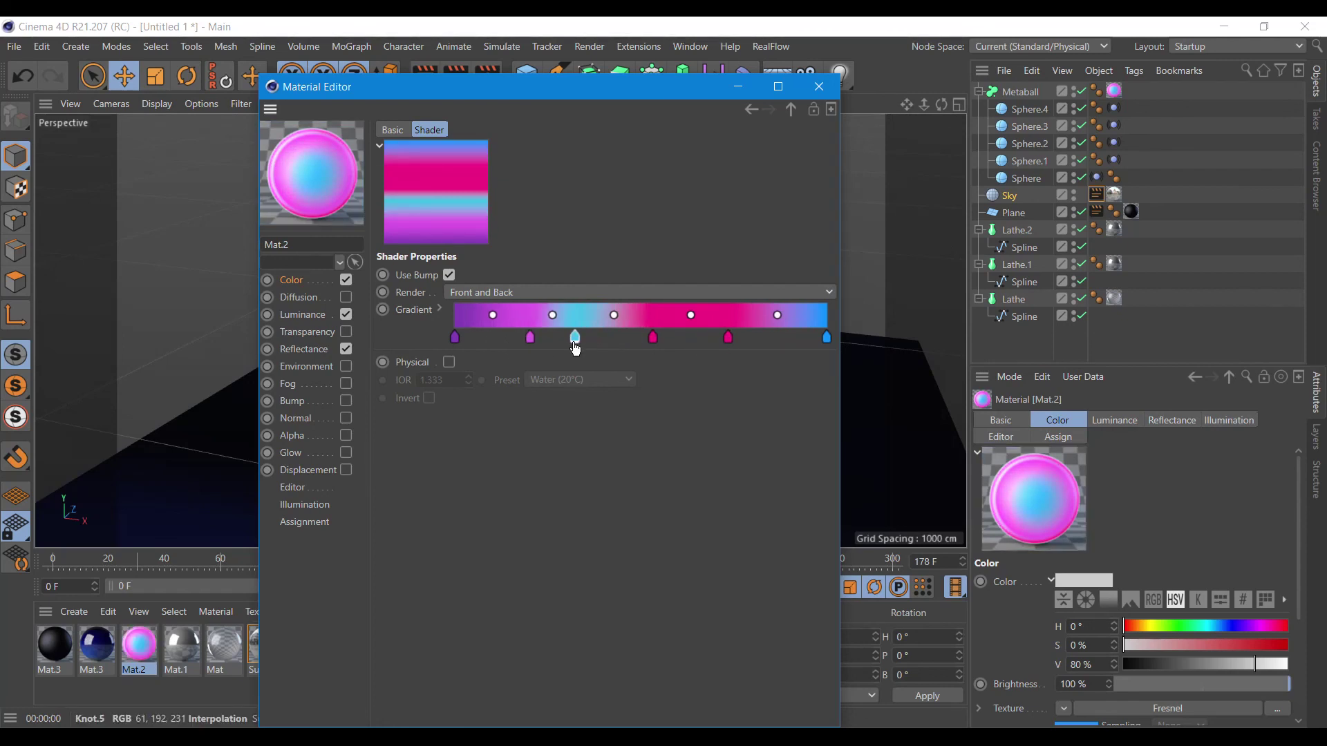
{"action": "double_click", "coordinate": [654, 343]}
{"action": "mouse_move", "coordinate": [687, 358]}
{"action": "left_mouse_down"}
{"action": "mouse_move", "coordinate": [716, 358]}
{"action": "mouse_move", "coordinate": [695, 358]}
{"action": "left_mouse_up"}
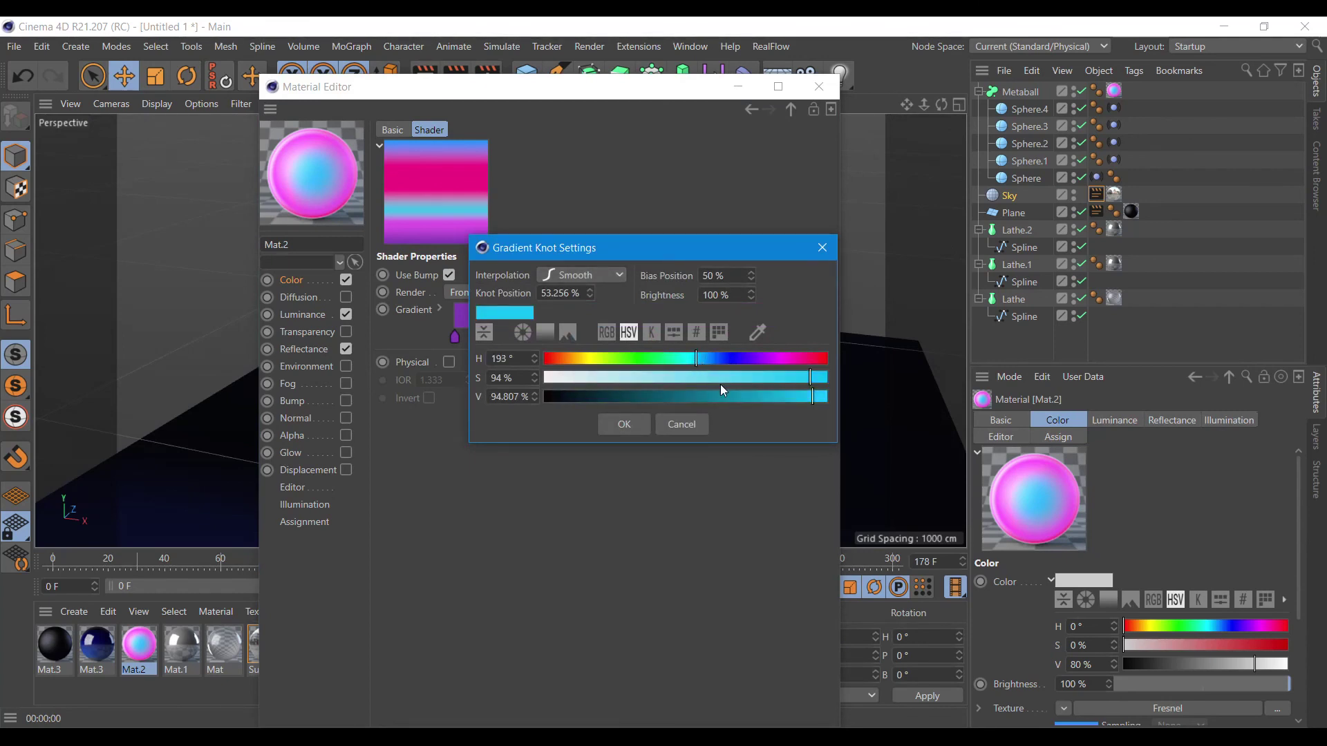
{"action": "left_click", "coordinate": [624, 425]}
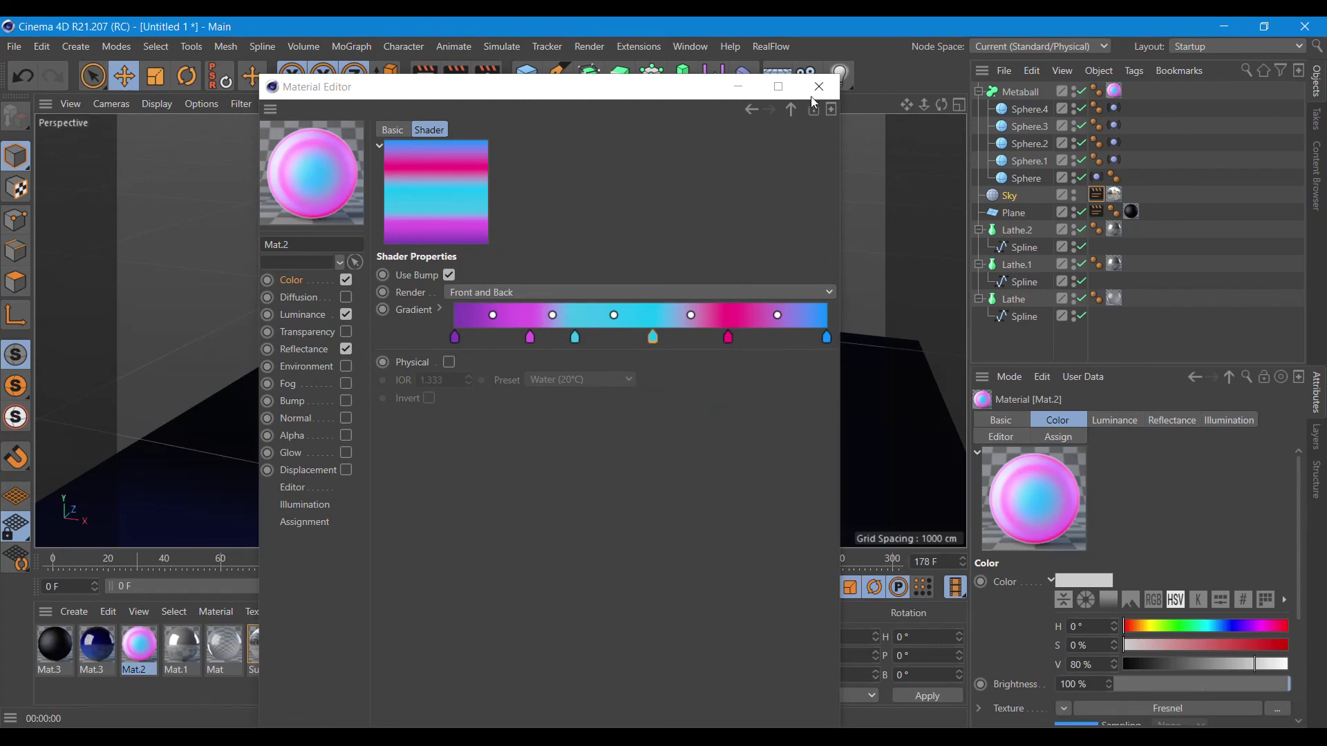
{"action": "left_click", "coordinate": [819, 86]}
{"action": "left_click", "coordinate": [424, 76]}
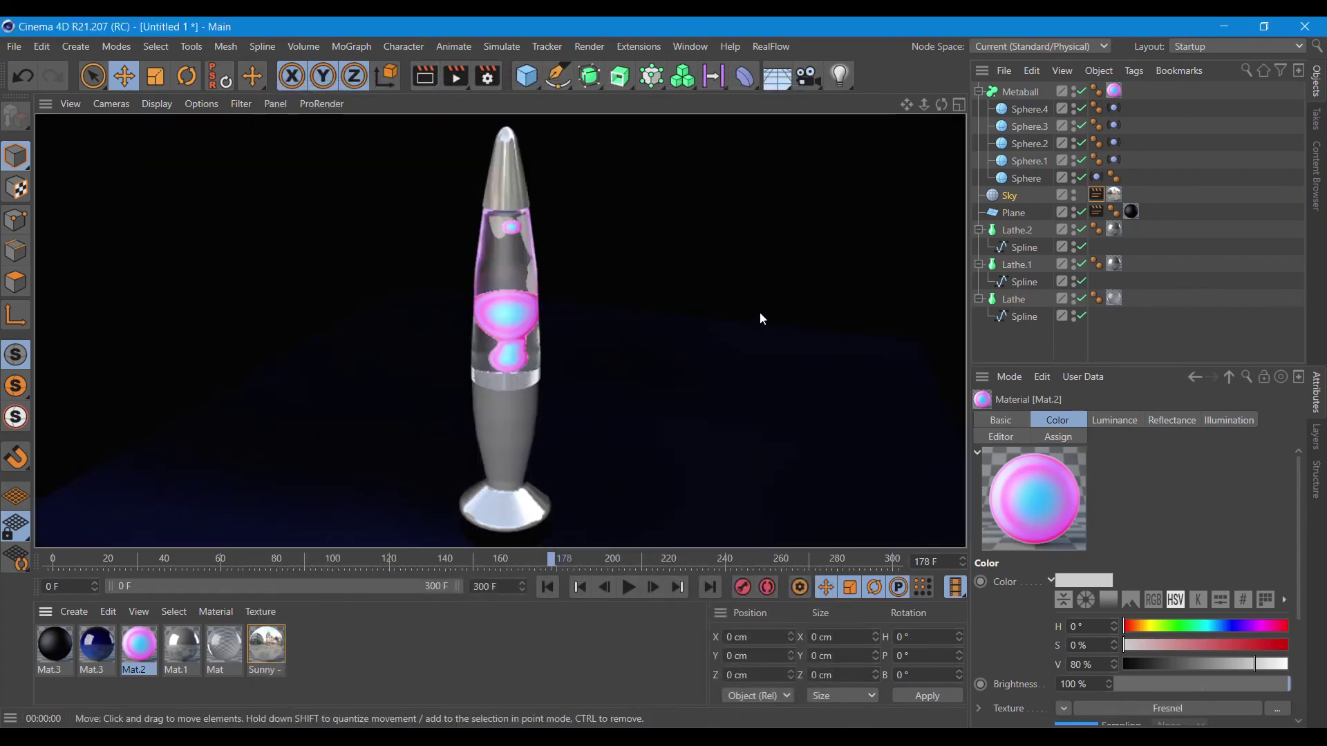
- Reopen Mat.2 and change the first magenta gradient knot to blue
{"action": "double_click", "coordinate": [140, 652]}
{"action": "left_click", "coordinate": [474, 318]}
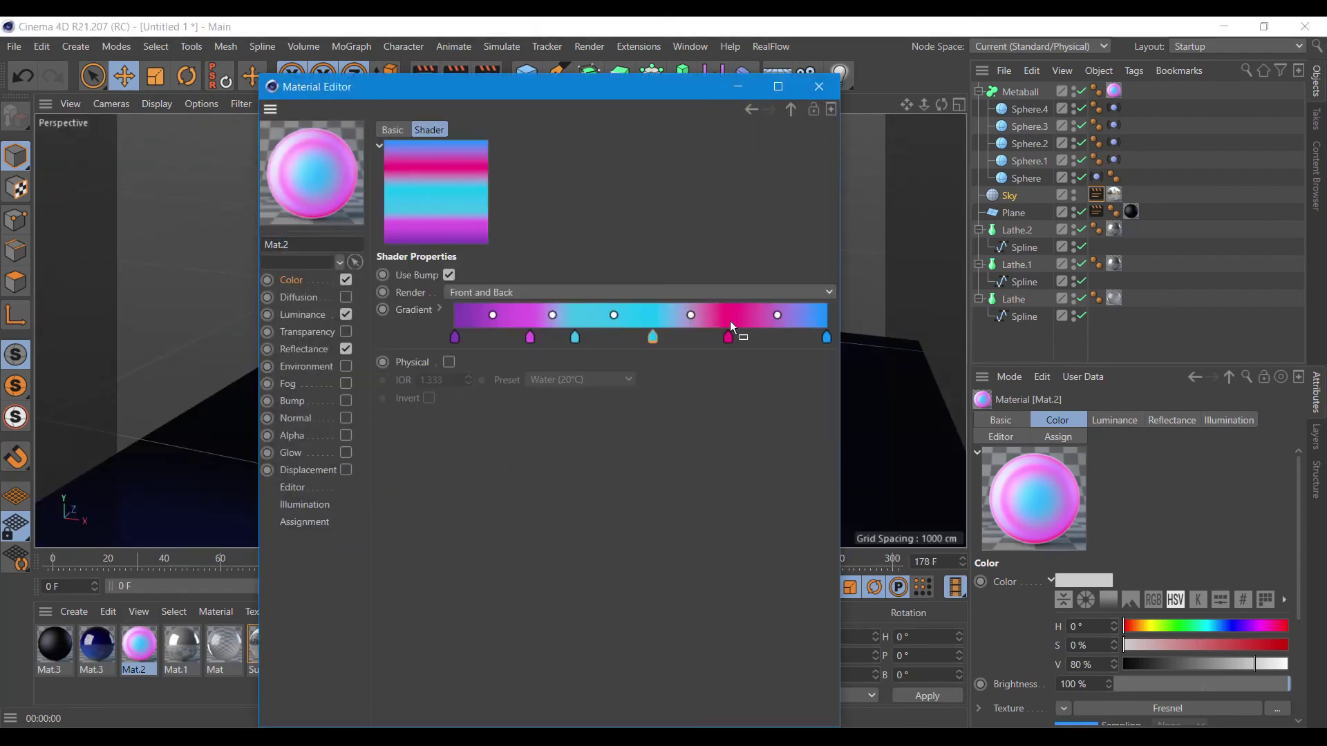
{"action": "double_click", "coordinate": [728, 336]}
{"action": "left_click", "coordinate": [796, 353]}
{"action": "left_click", "coordinate": [714, 421]}
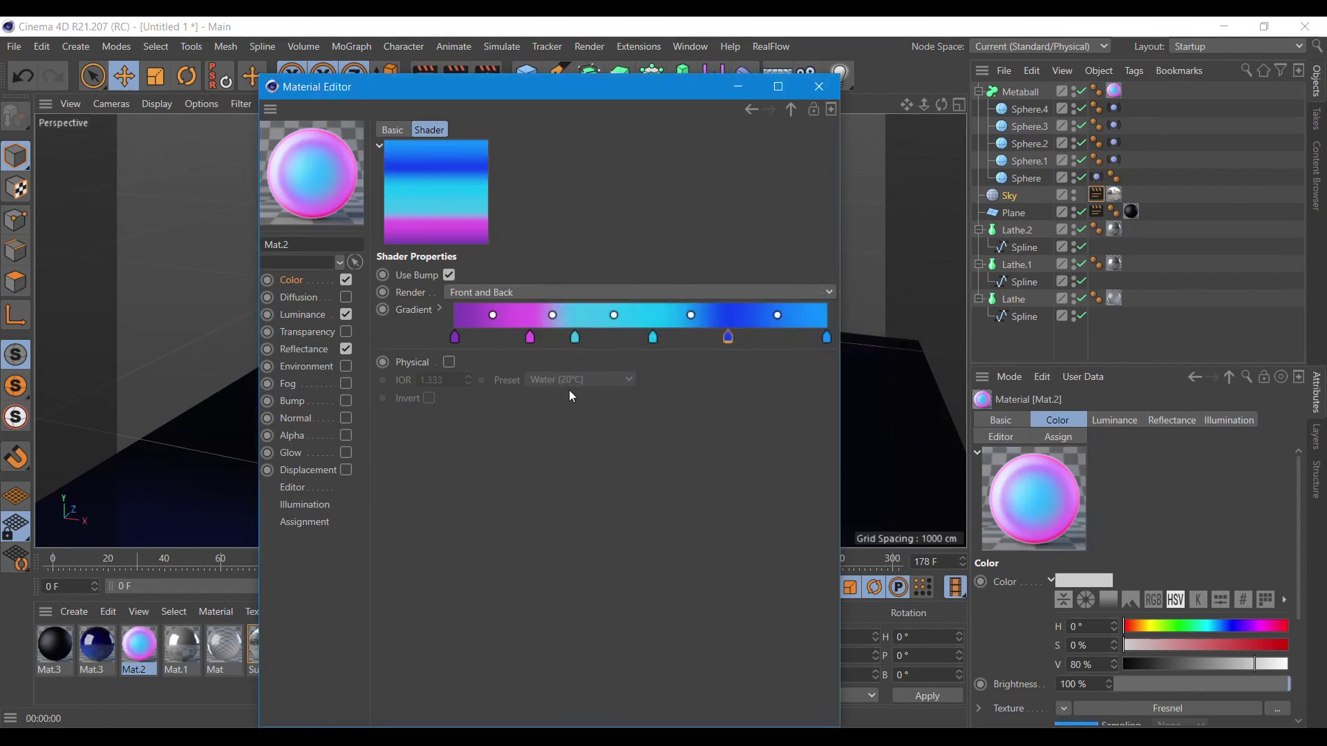
- Recolour the other magenta knot medium blue and the leftmost purple knot dark blue
{"action": "left_click", "coordinate": [530, 337]}
{"action": "double_click", "coordinate": [530, 338]}
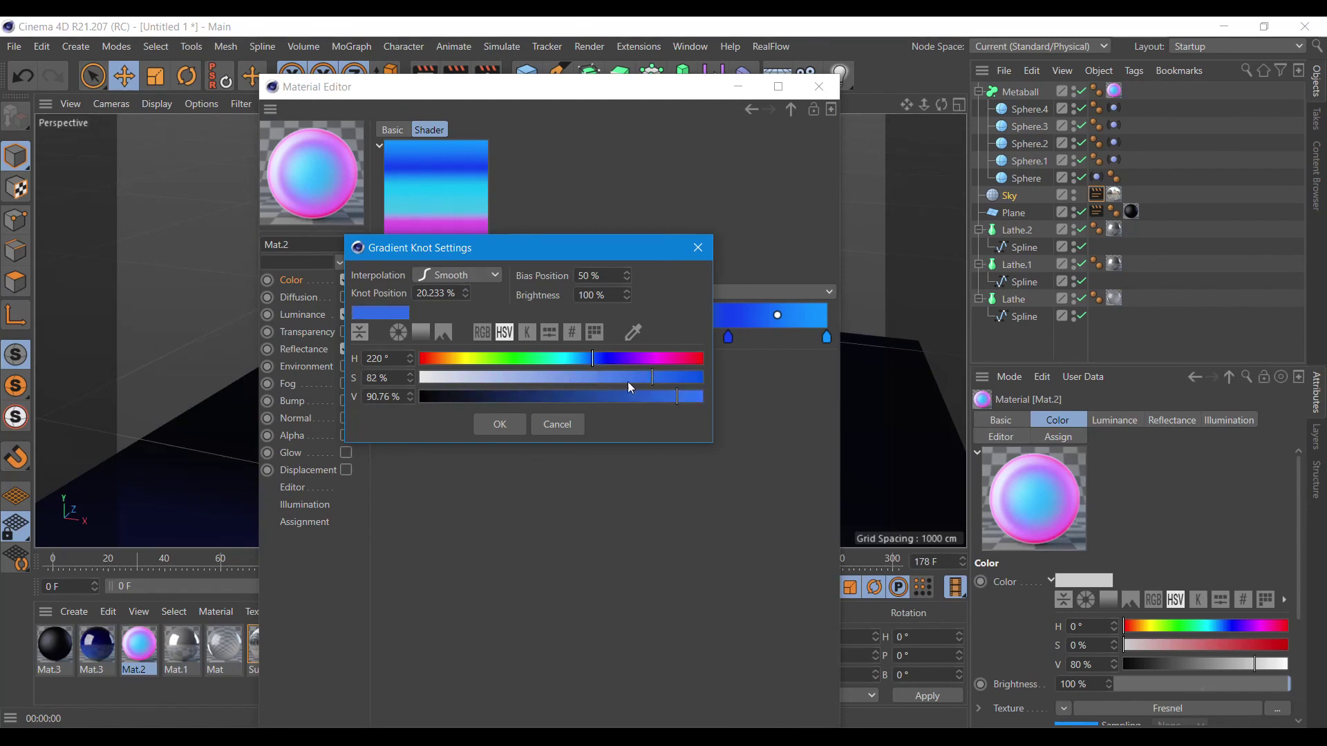
{"action": "left_click_drag", "start_coordinate": [641, 396], "coordinate": [568, 397]}
{"action": "left_click", "coordinate": [500, 424]}
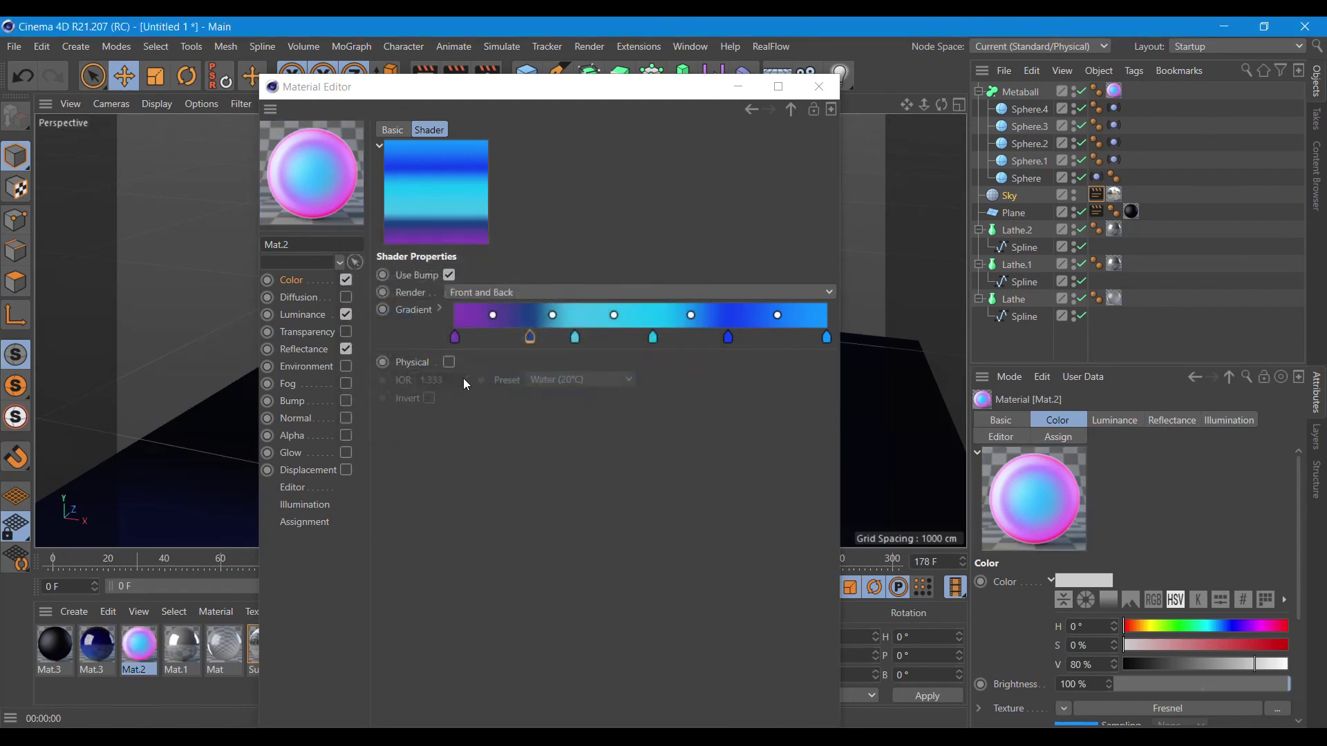
{"action": "double_click", "coordinate": [456, 338]}
{"action": "left_click_drag", "start_coordinate": [511, 356], "coordinate": [523, 356]}
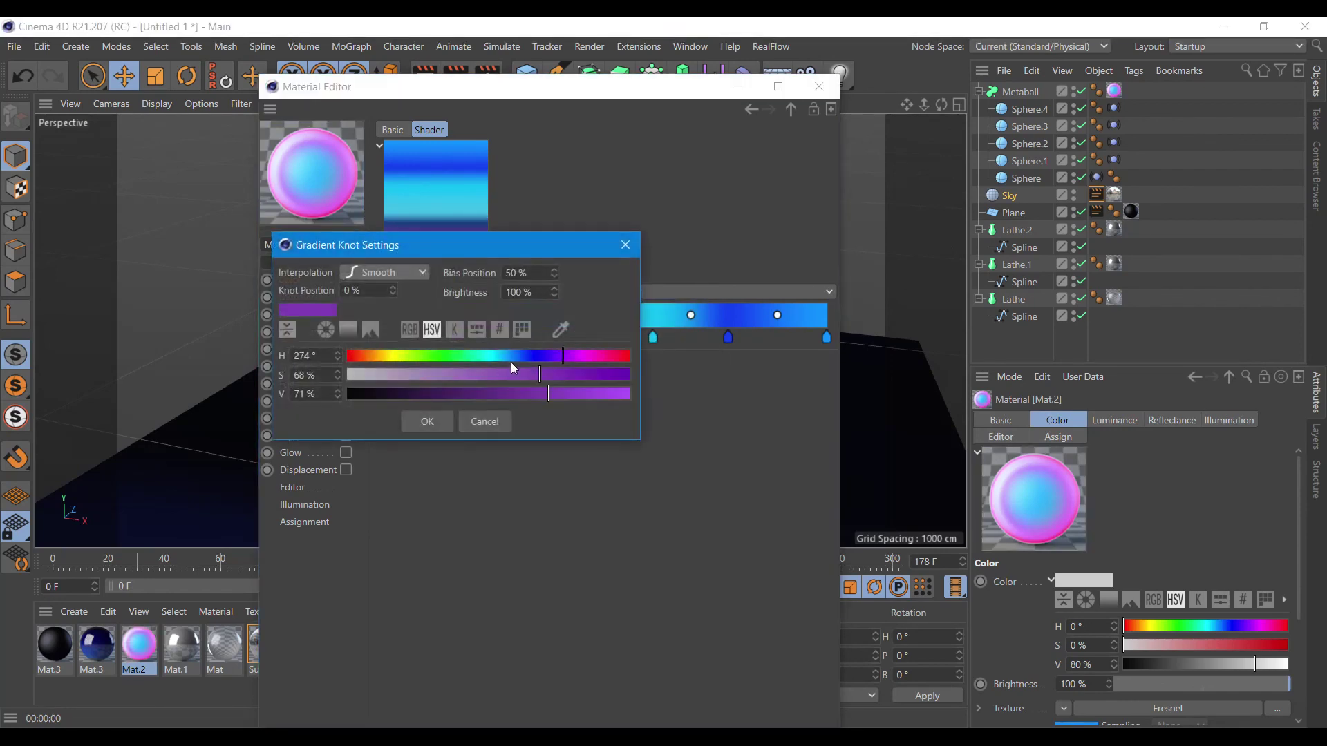
{"action": "left_click_drag", "start_coordinate": [604, 396], "coordinate": [474, 399]}
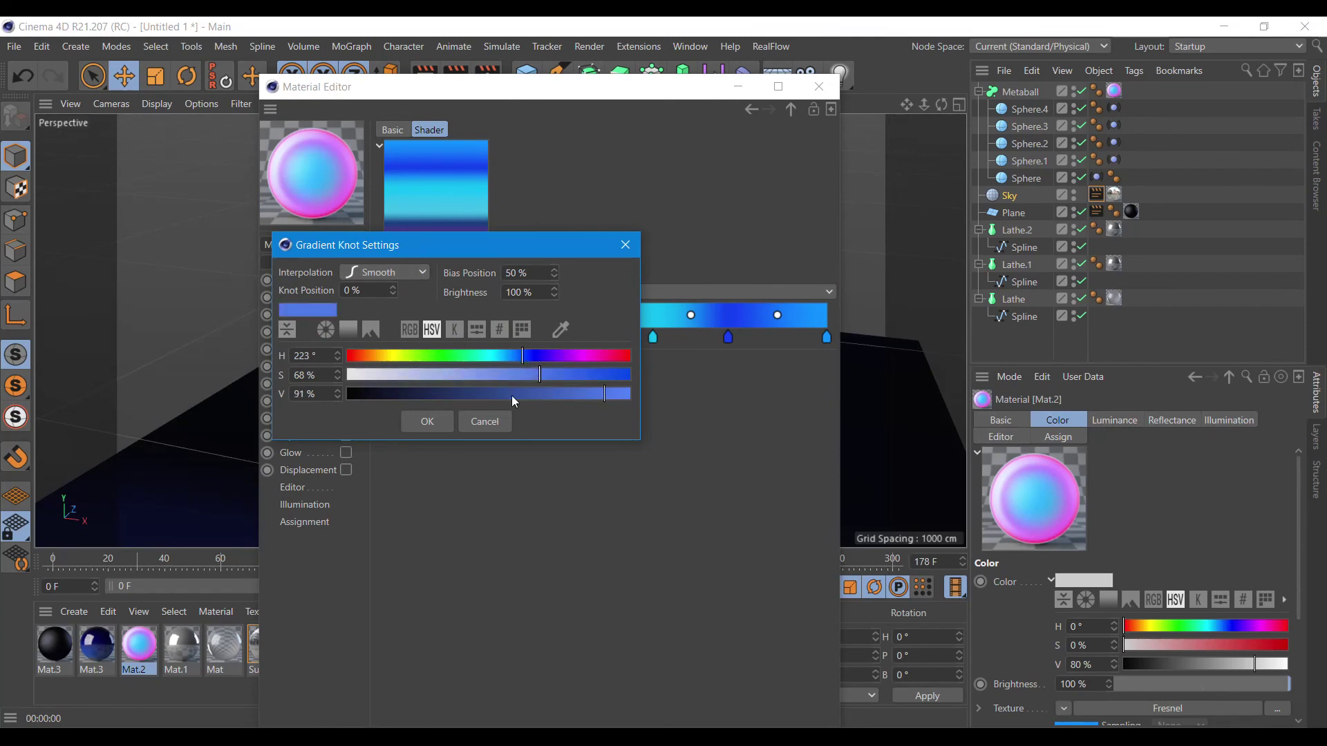
{"action": "mouse_move", "coordinate": [601, 376]}
{"action": "left_mouse_down"}
{"action": "mouse_move", "coordinate": [617, 380]}
{"action": "mouse_move", "coordinate": [478, 399]}
{"action": "left_mouse_up"}
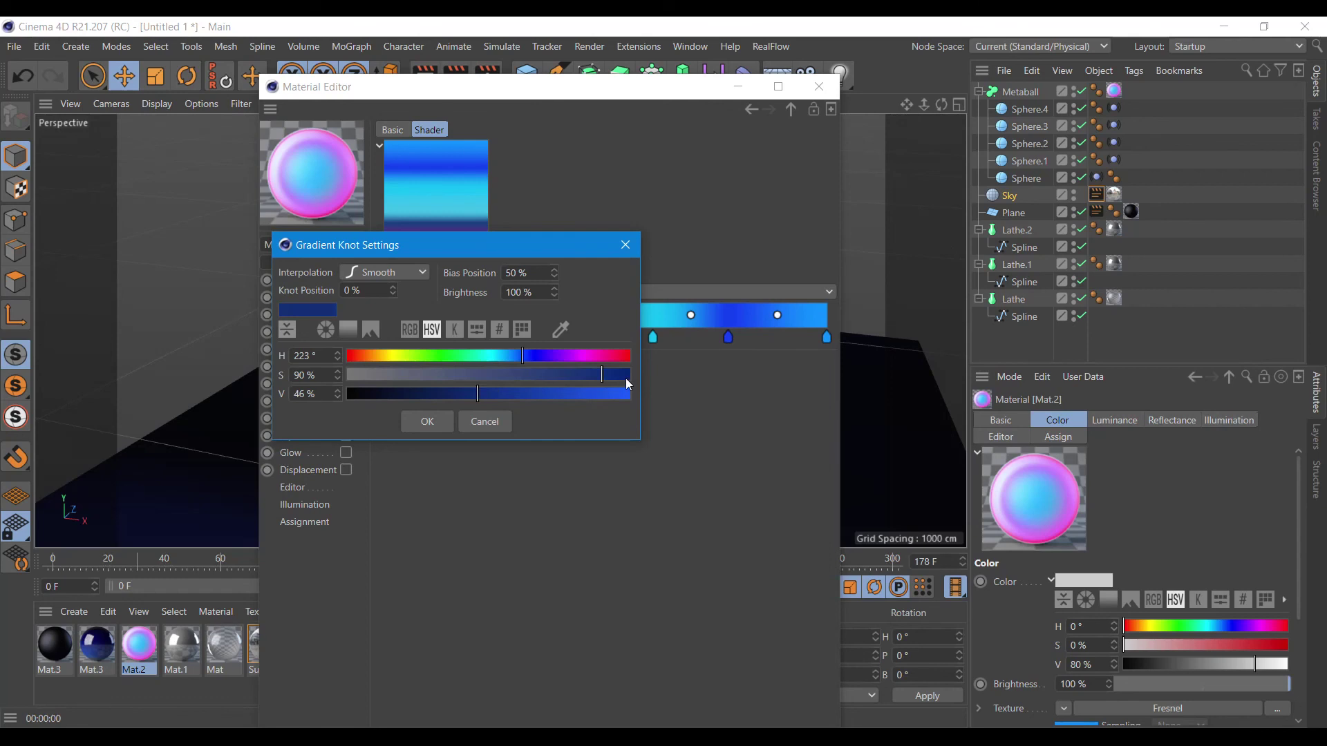
{"action": "left_click", "coordinate": [428, 420]}
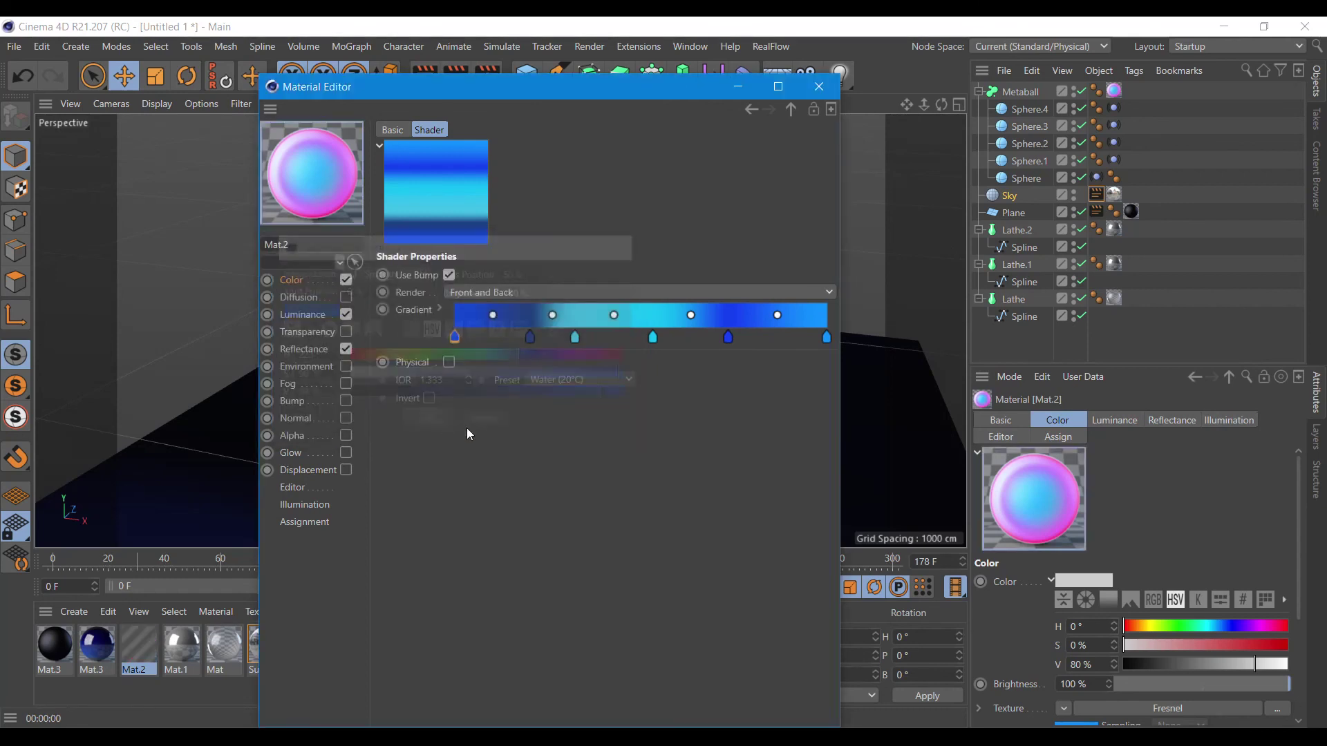
- Copy the Fresnel gradient from Color into a cleared Luminance texture, then render the viewport
{"action": "left_click", "coordinate": [304, 280]}
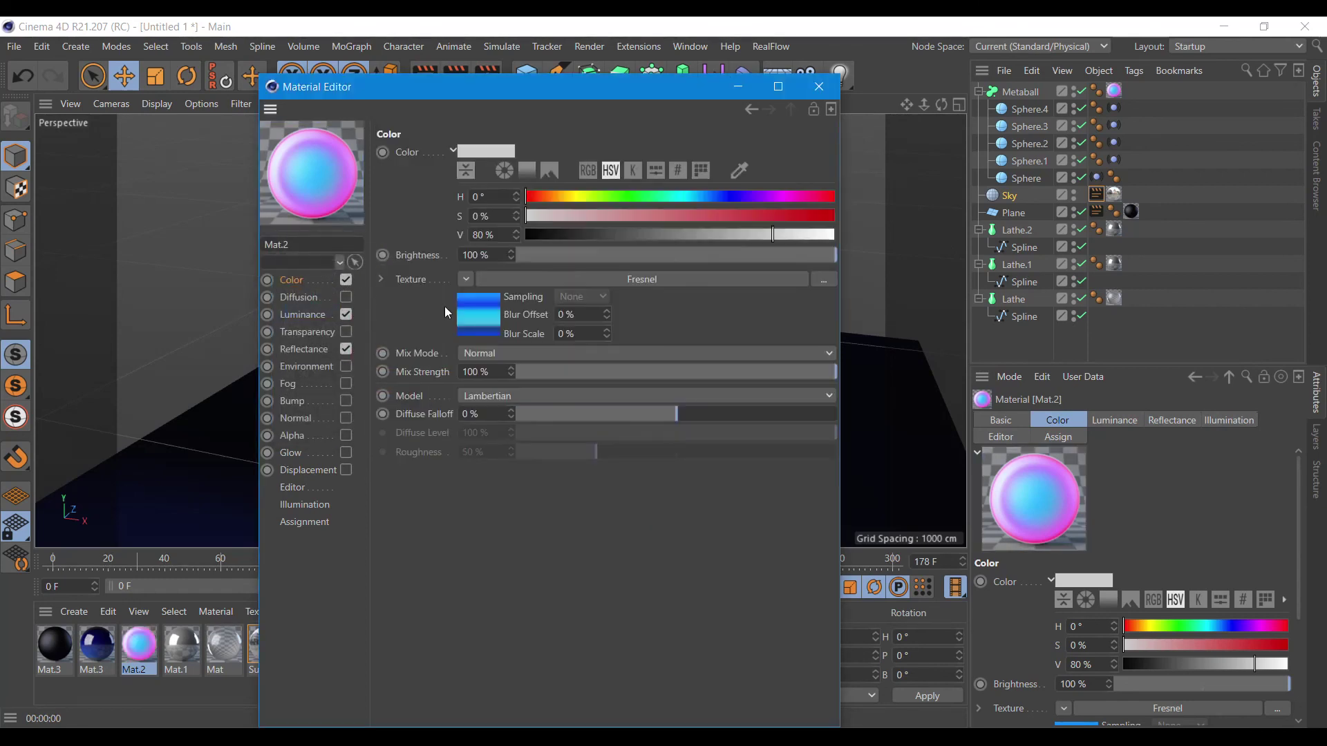
{"action": "left_click", "coordinate": [465, 281]}
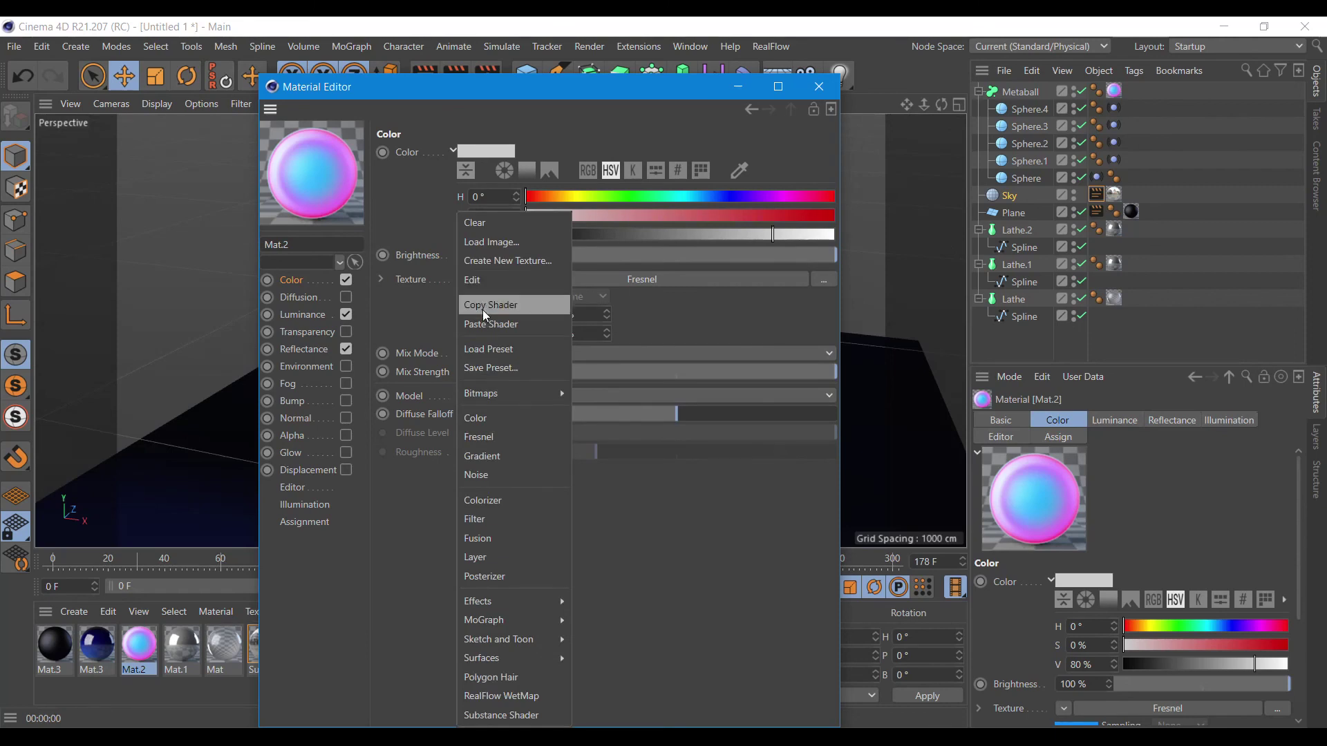
{"action": "left_click", "coordinate": [486, 304]}
{"action": "left_click", "coordinate": [303, 315]}
{"action": "left_click", "coordinate": [461, 279]}
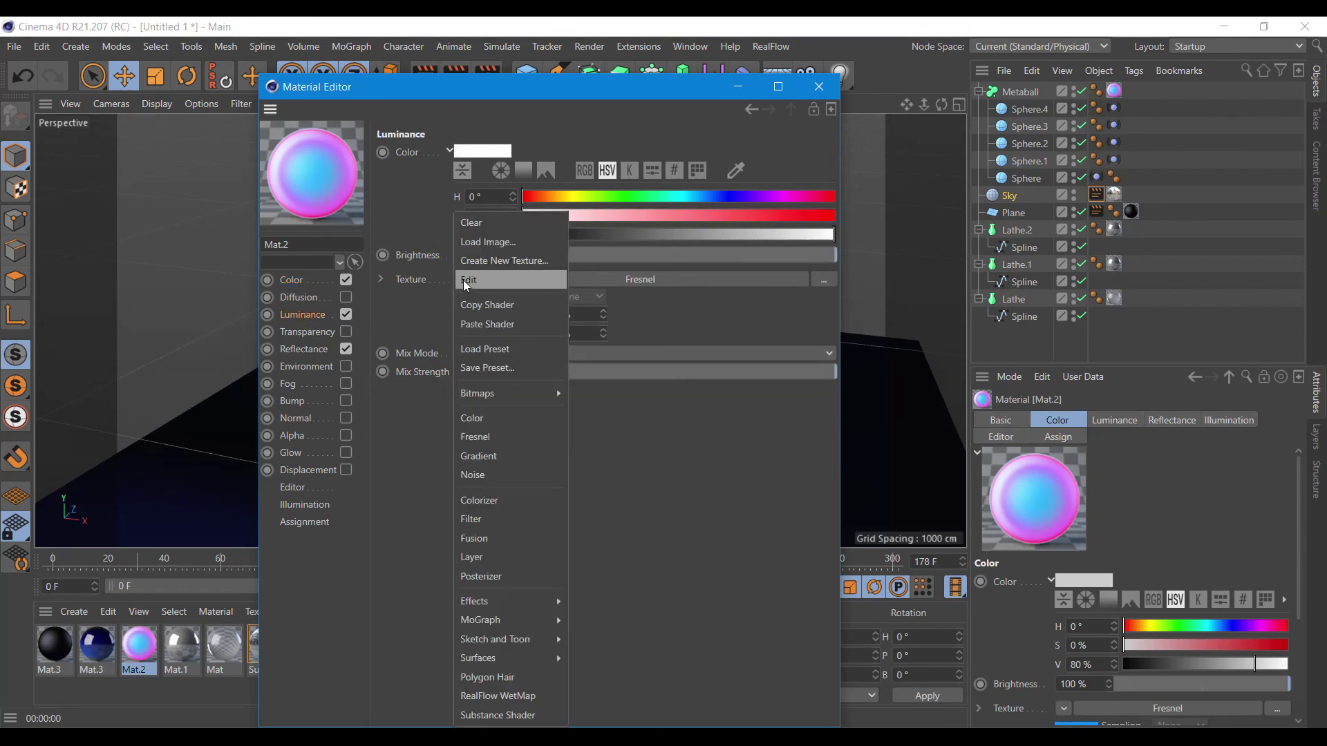
{"action": "left_click", "coordinate": [477, 219]}
{"action": "left_click", "coordinate": [462, 280]}
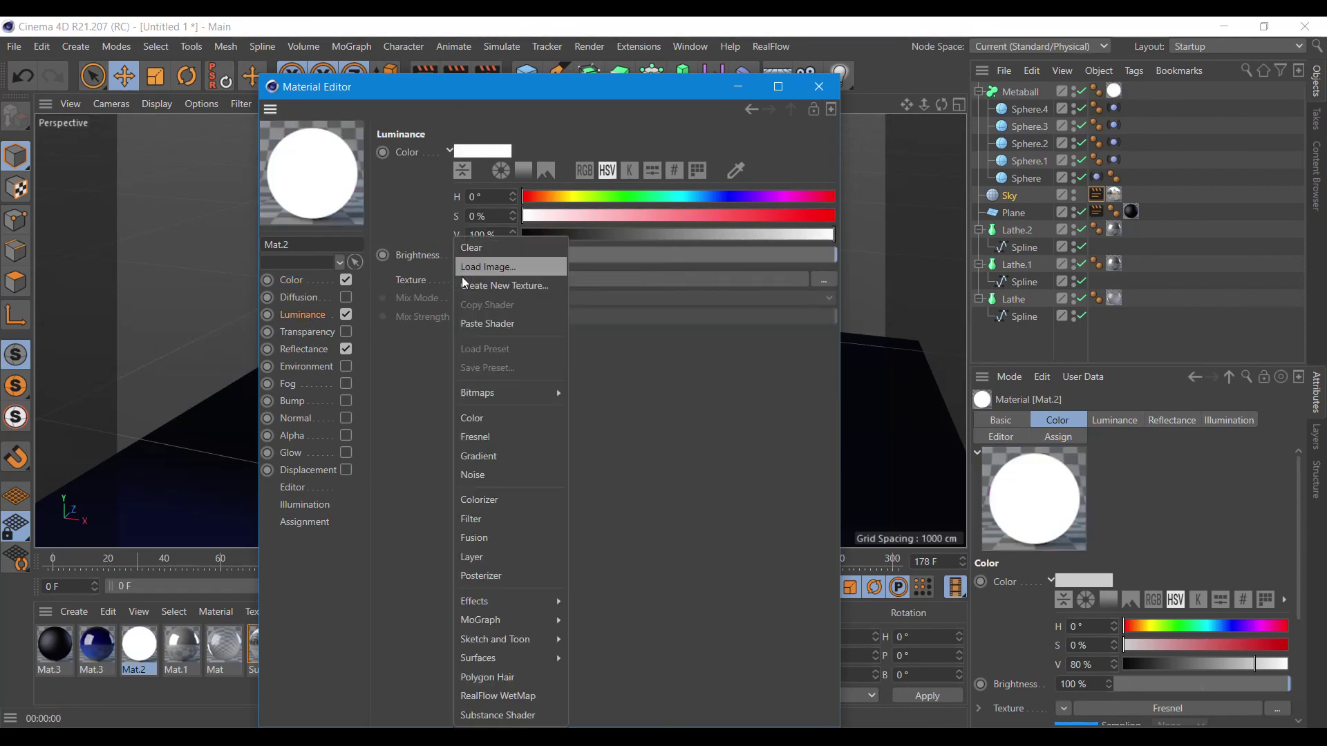
{"action": "left_click", "coordinate": [482, 330]}
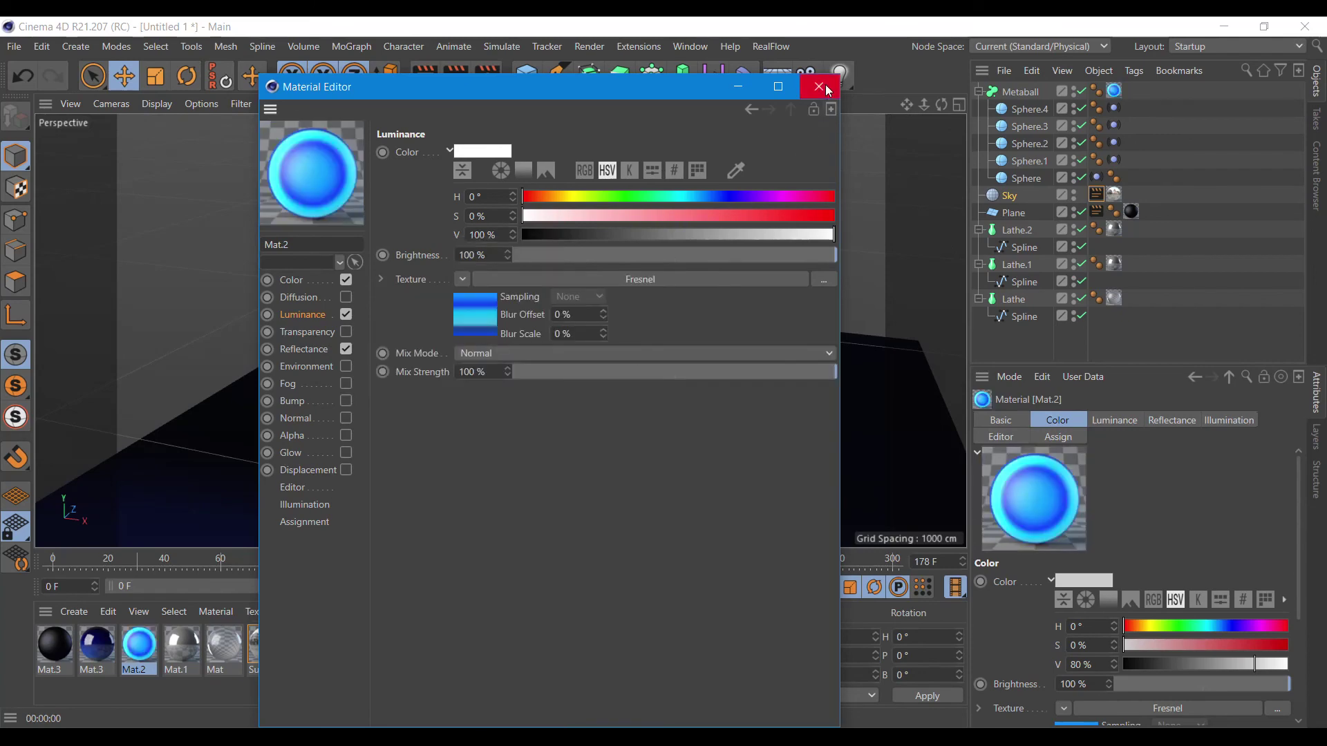
{"action": "left_click", "coordinate": [819, 86]}
{"action": "left_click", "coordinate": [427, 78]}
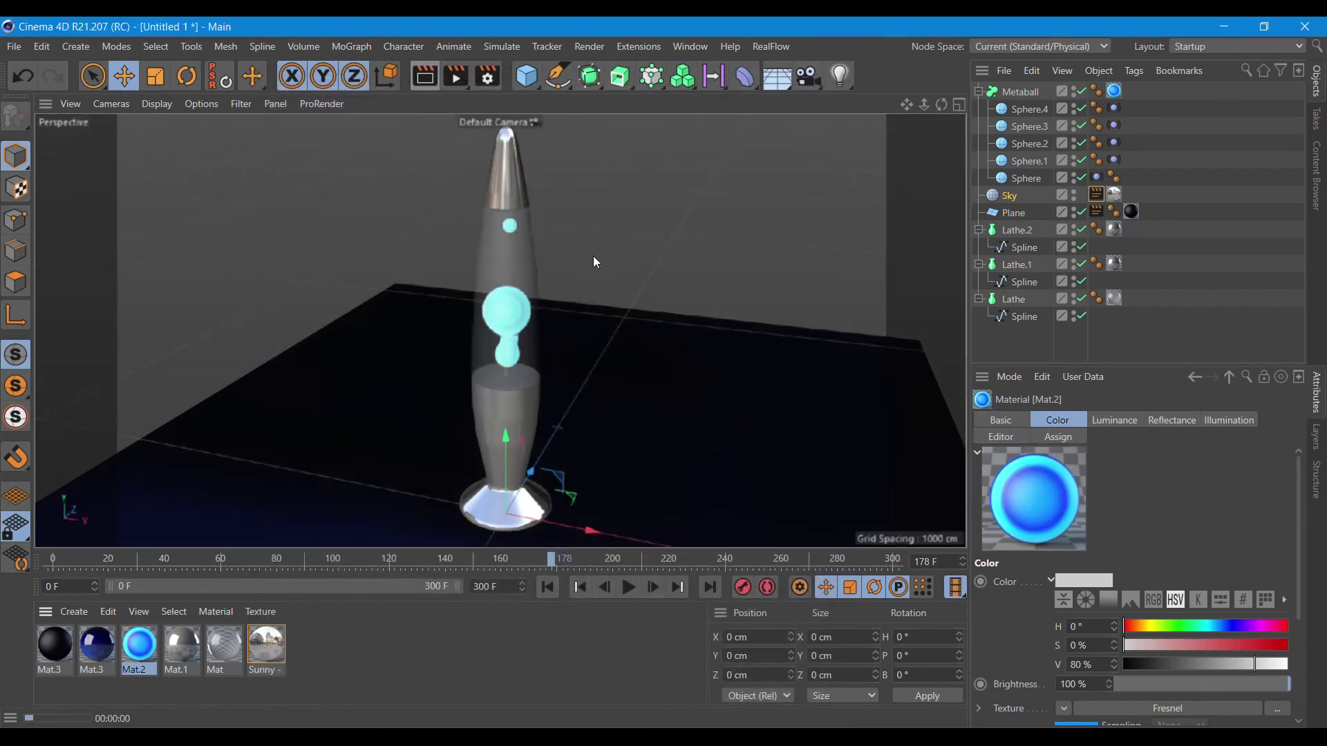
- Play the animation forwards to watch the blue lava blobs move
{"action": "left_click", "coordinate": [629, 587]}
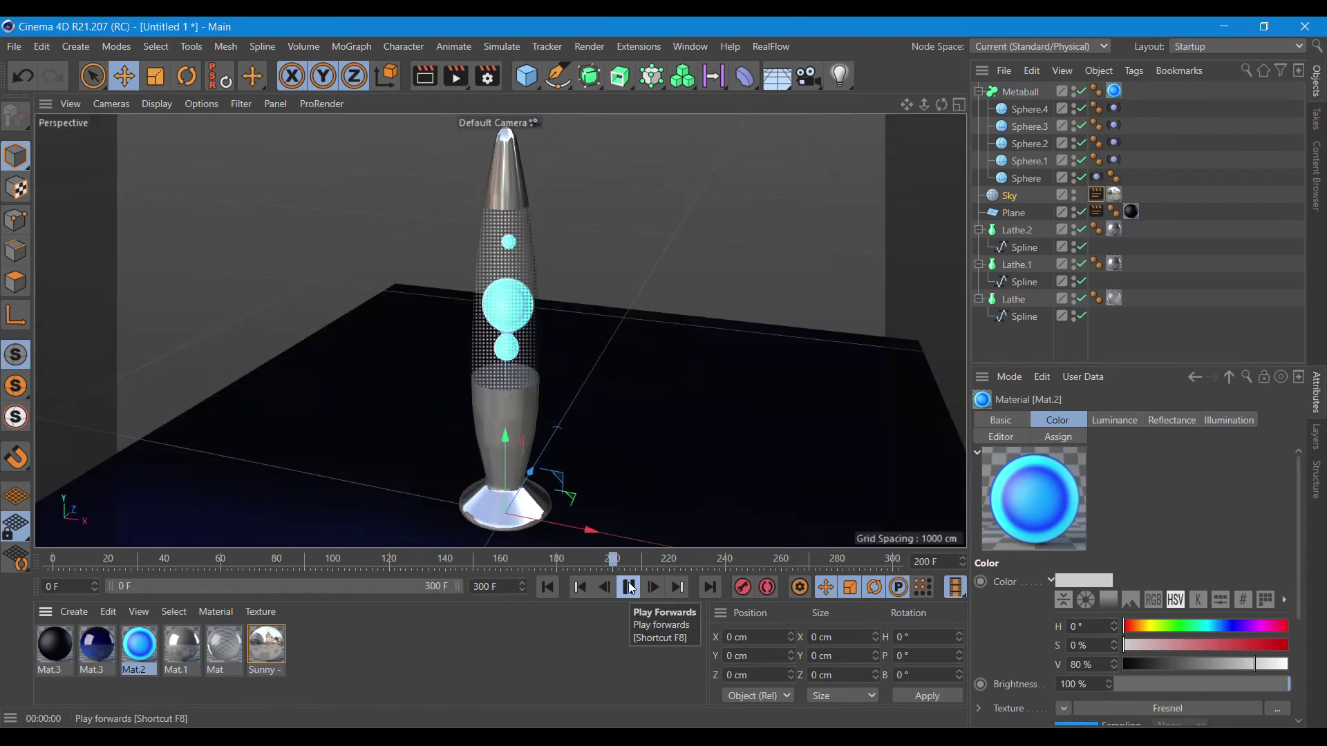